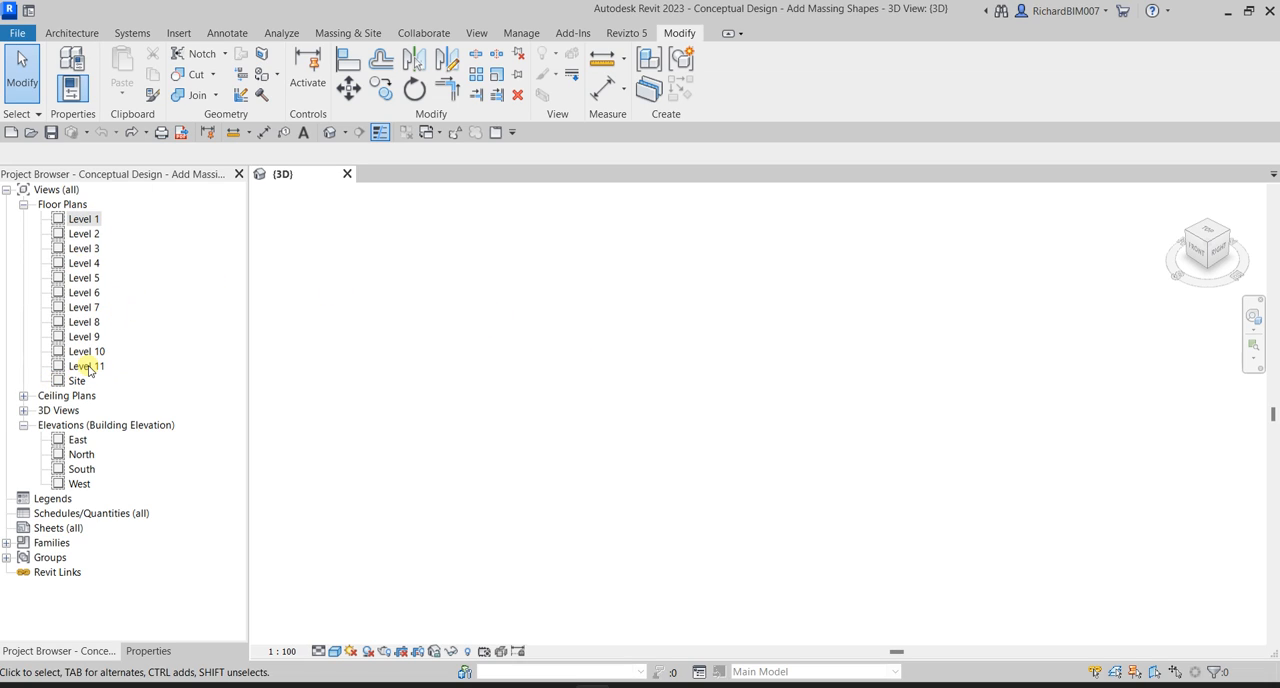
# In the Level 1 floor plan, start an in-place conceptual mass named Building.
pyautogui.click(87, 224)
pyautogui.doubleClick(87, 224)
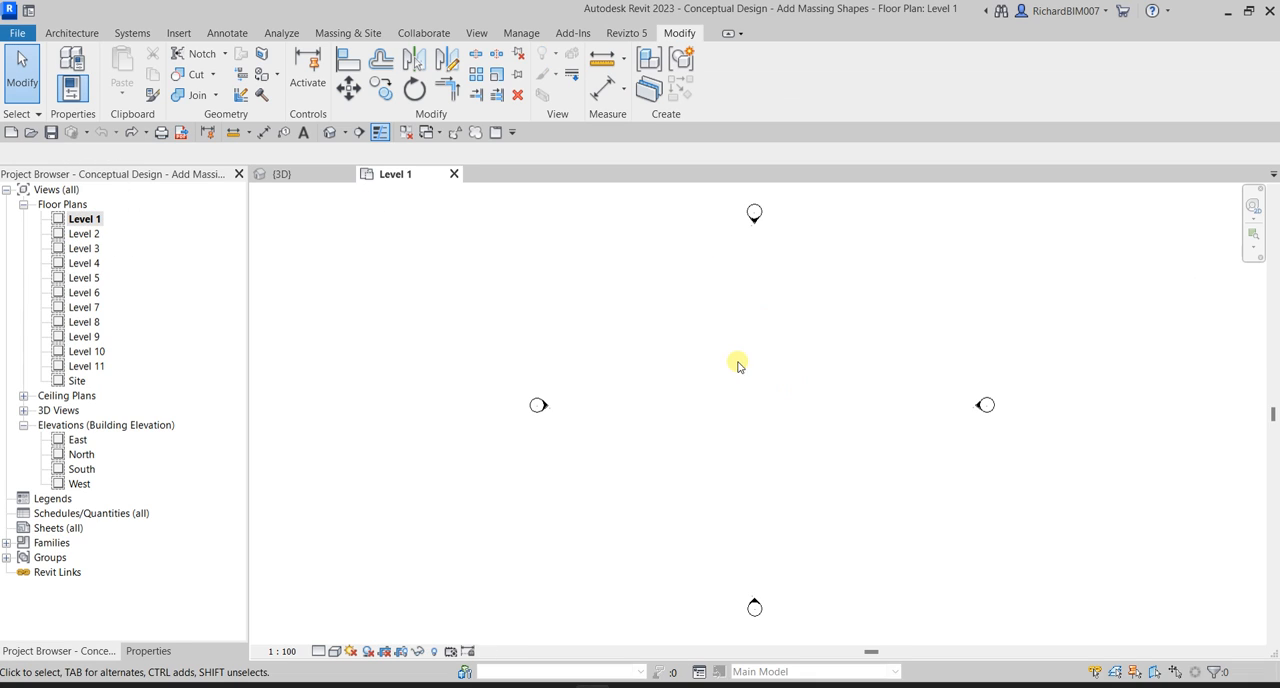
pyautogui.click(346, 36)
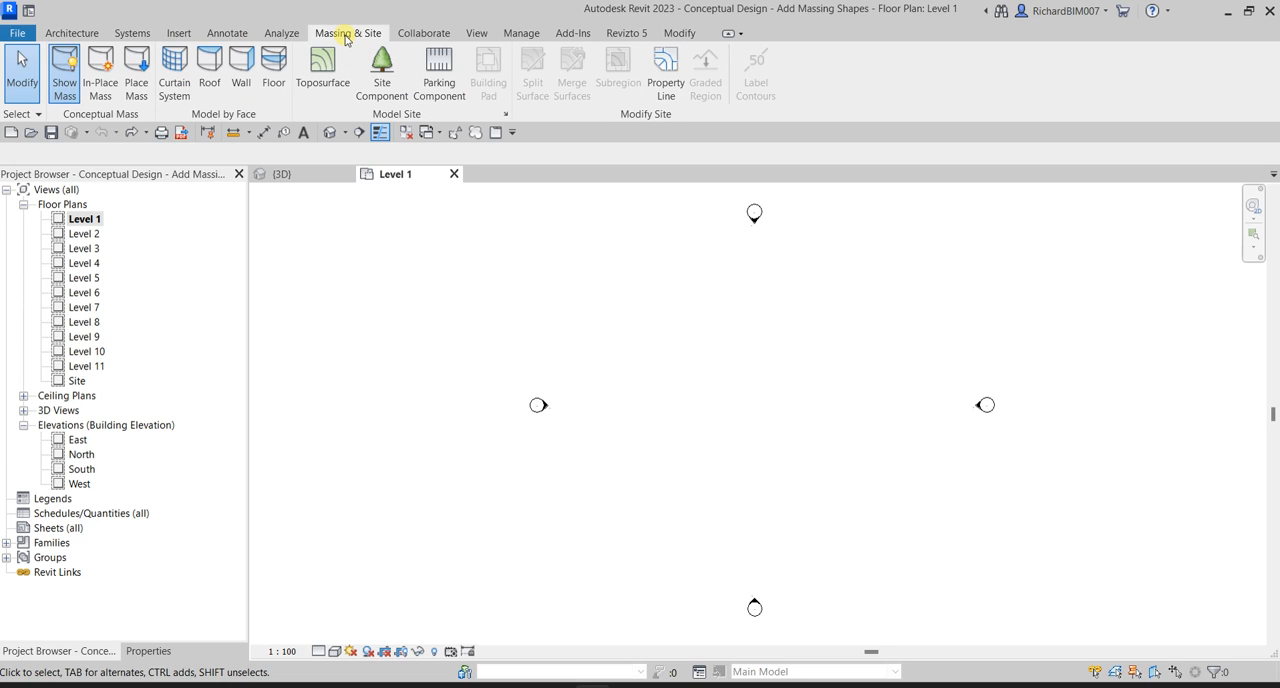
pyautogui.click(346, 36)
pyautogui.click(64, 107)
pyautogui.click(64, 107)
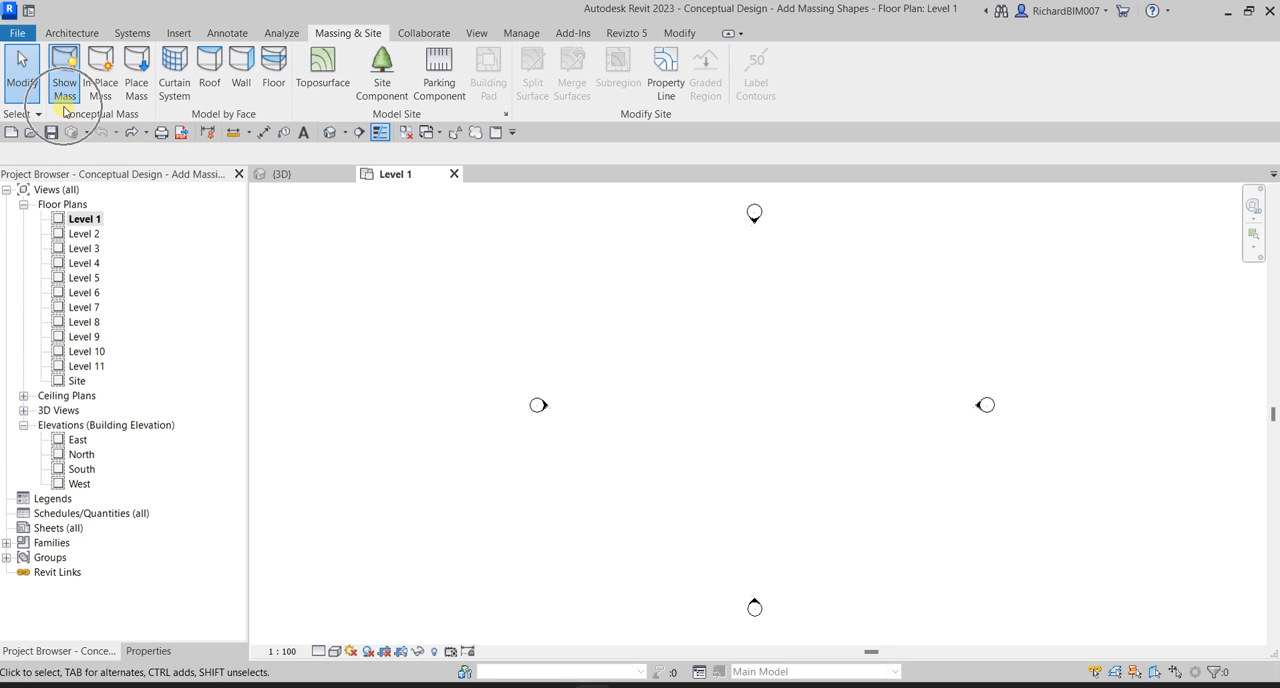
pyautogui.click(64, 107)
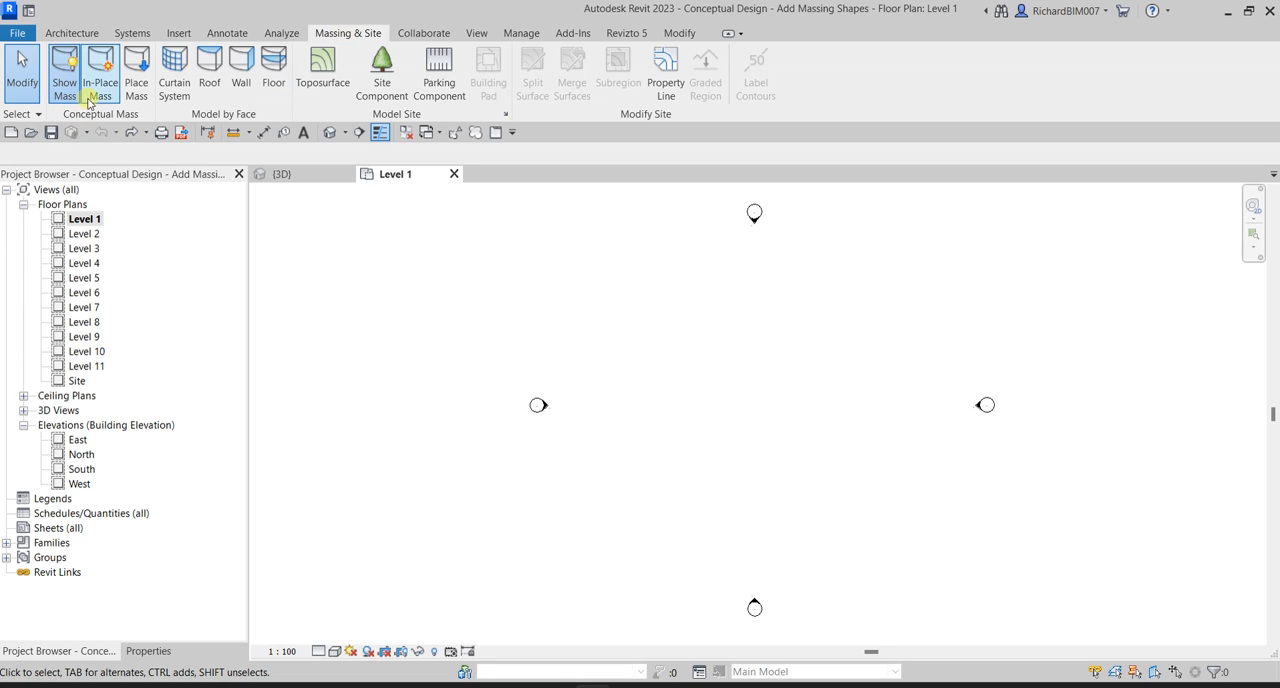
pyautogui.click(101, 85)
pyautogui.click(101, 85)
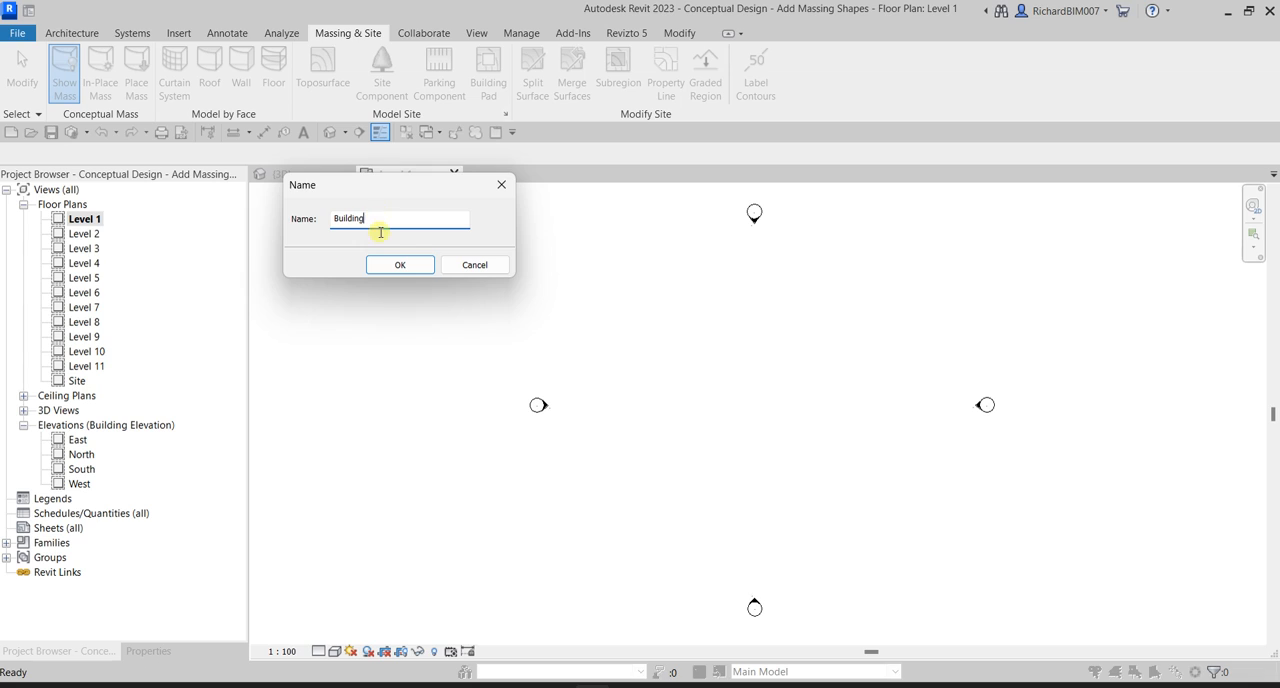
pyautogui.write('Building')
pyautogui.click(399, 265)
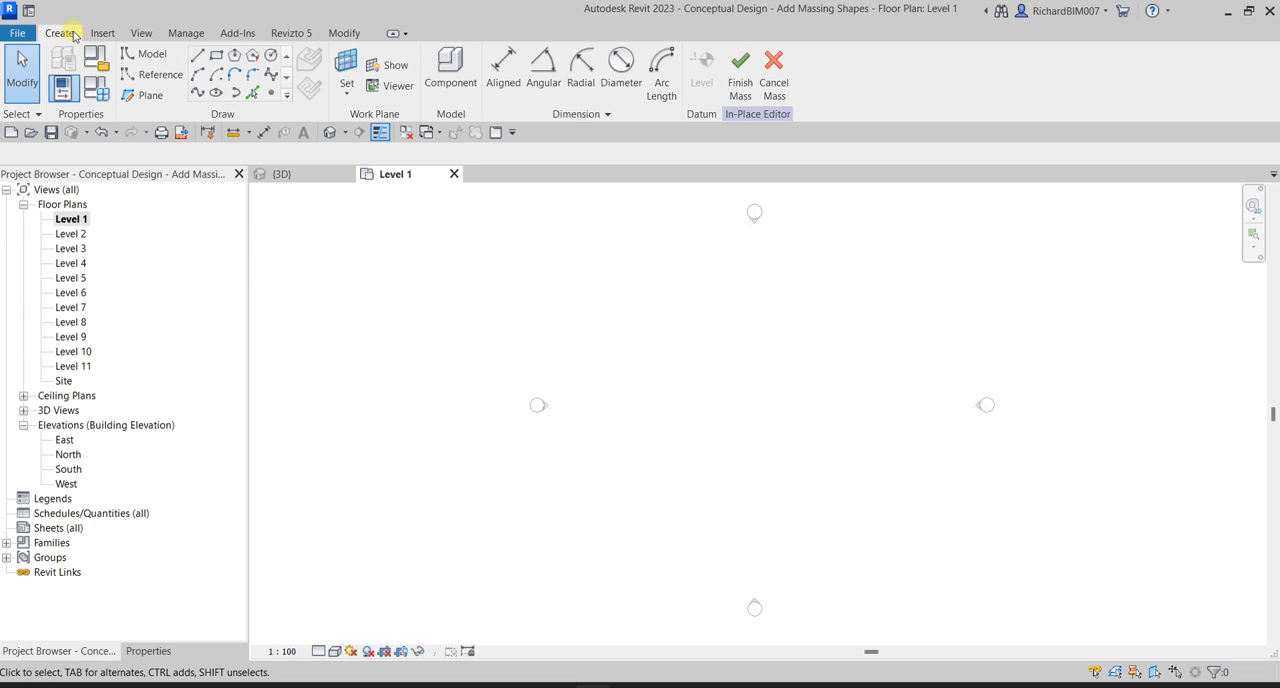
# Sketch a rectangle about 17000 mm wide and 16000 mm deep between the four elevation markers.
pyautogui.click(216, 60)
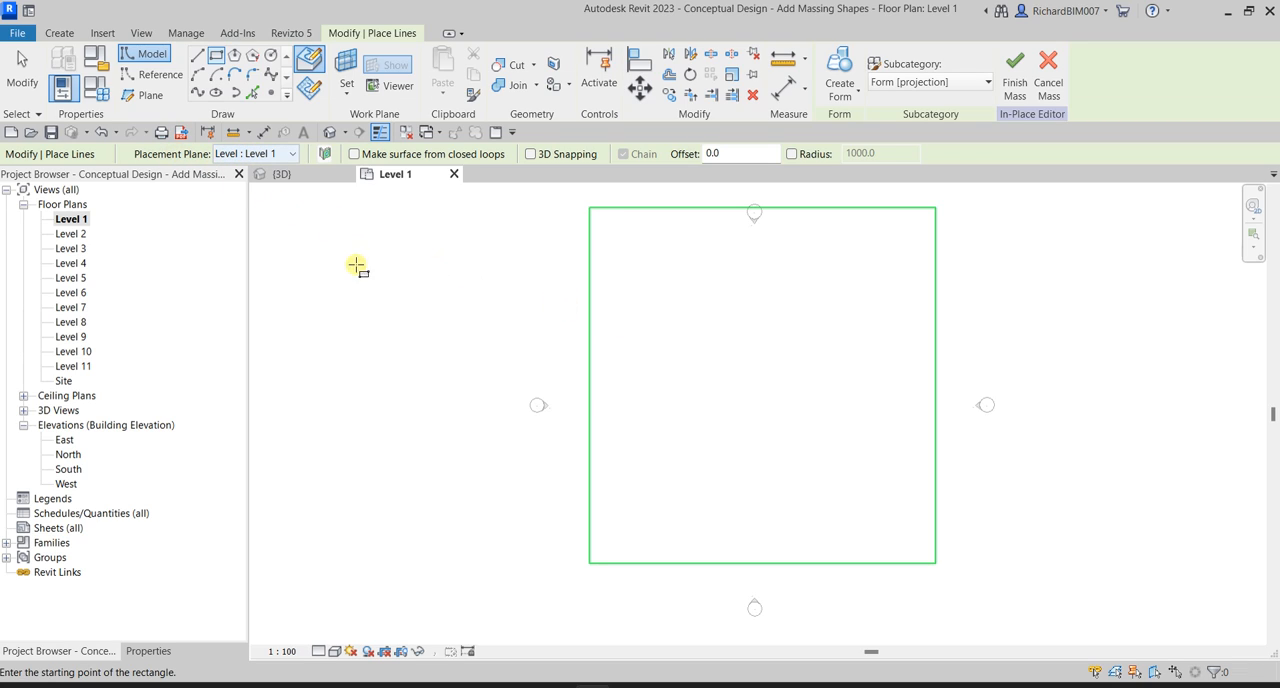
pyautogui.click(666, 310)
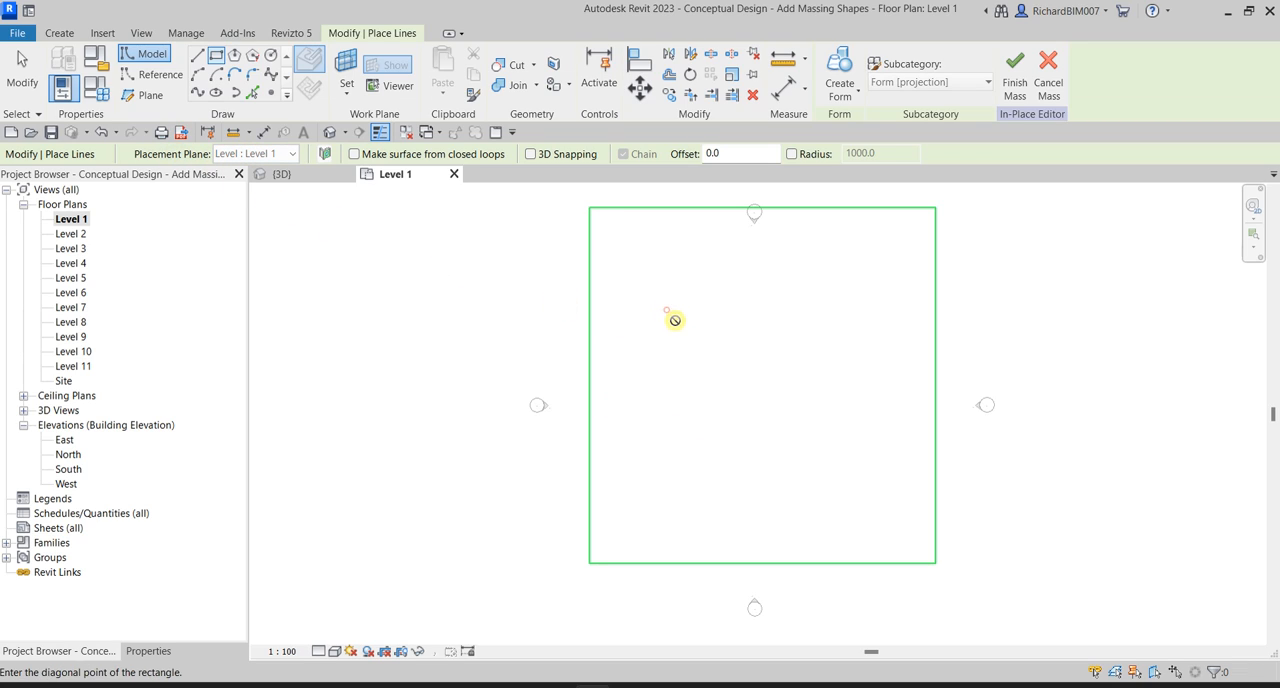
pyautogui.click(874, 502)
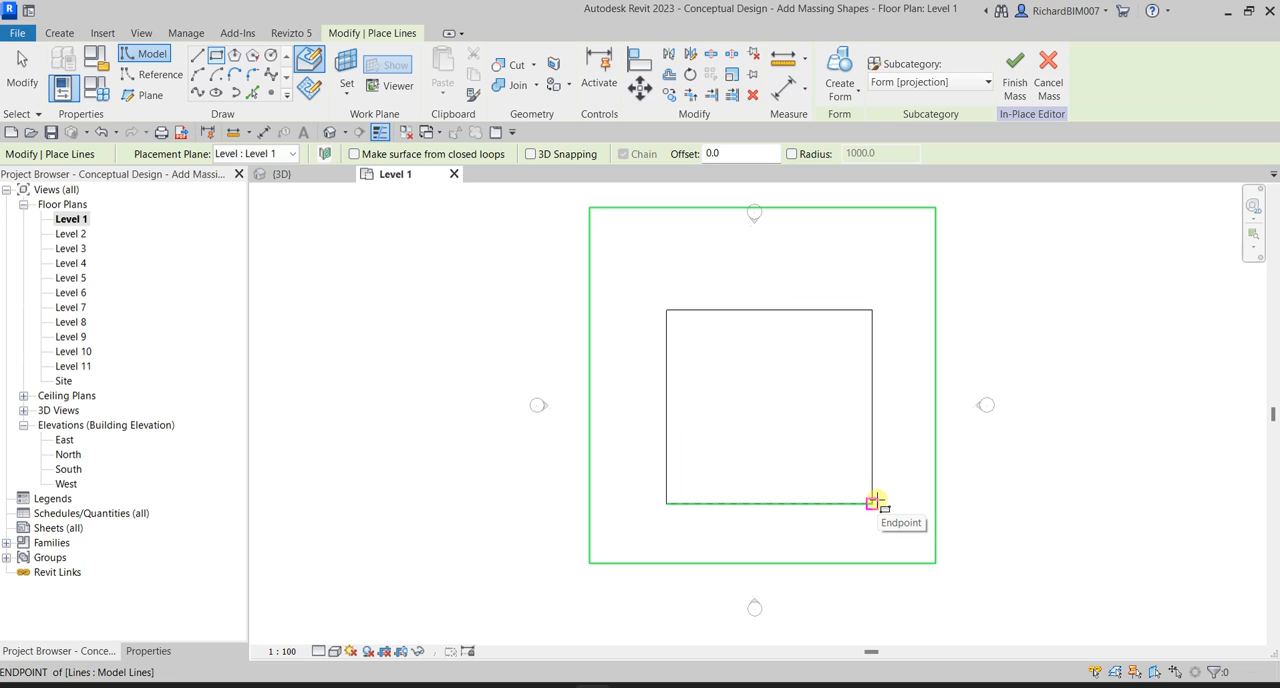
pyautogui.click(22, 70)
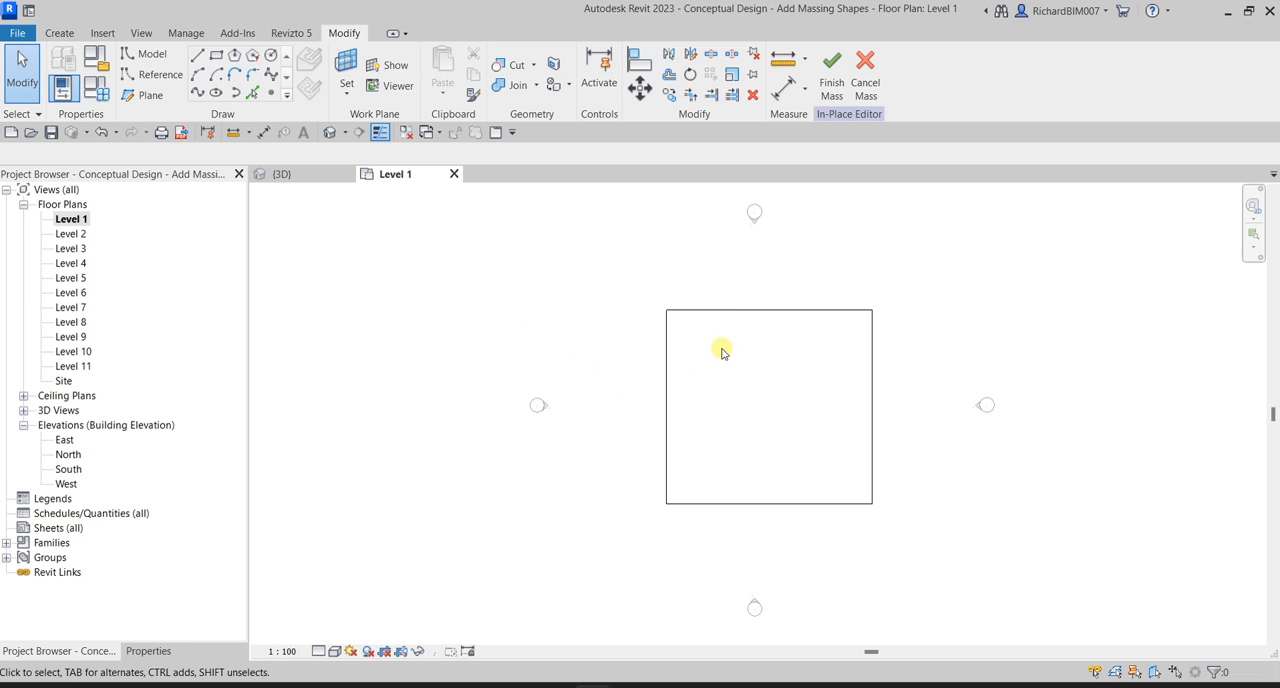
# Set the rectangle's north-south depth to 15000 mm by repositioning its upper edge.
pyautogui.press('Tab')
pyautogui.click(733, 312)
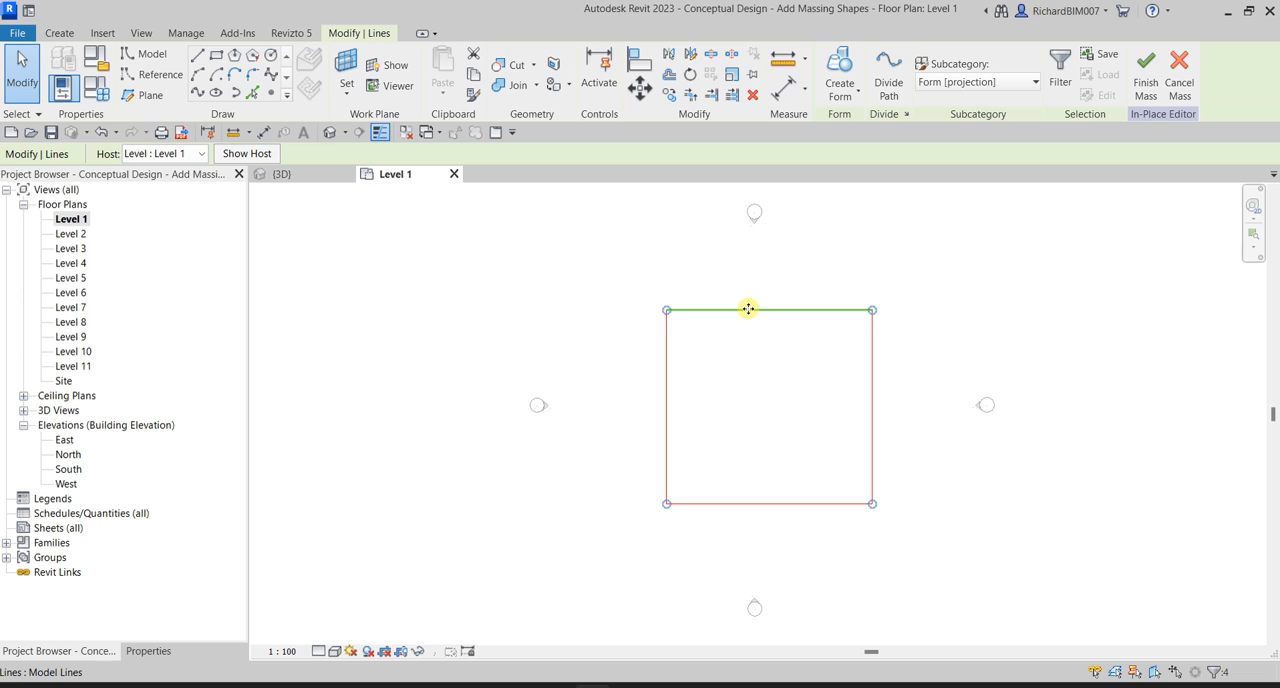
pyautogui.click(748, 309)
pyautogui.click(903, 410)
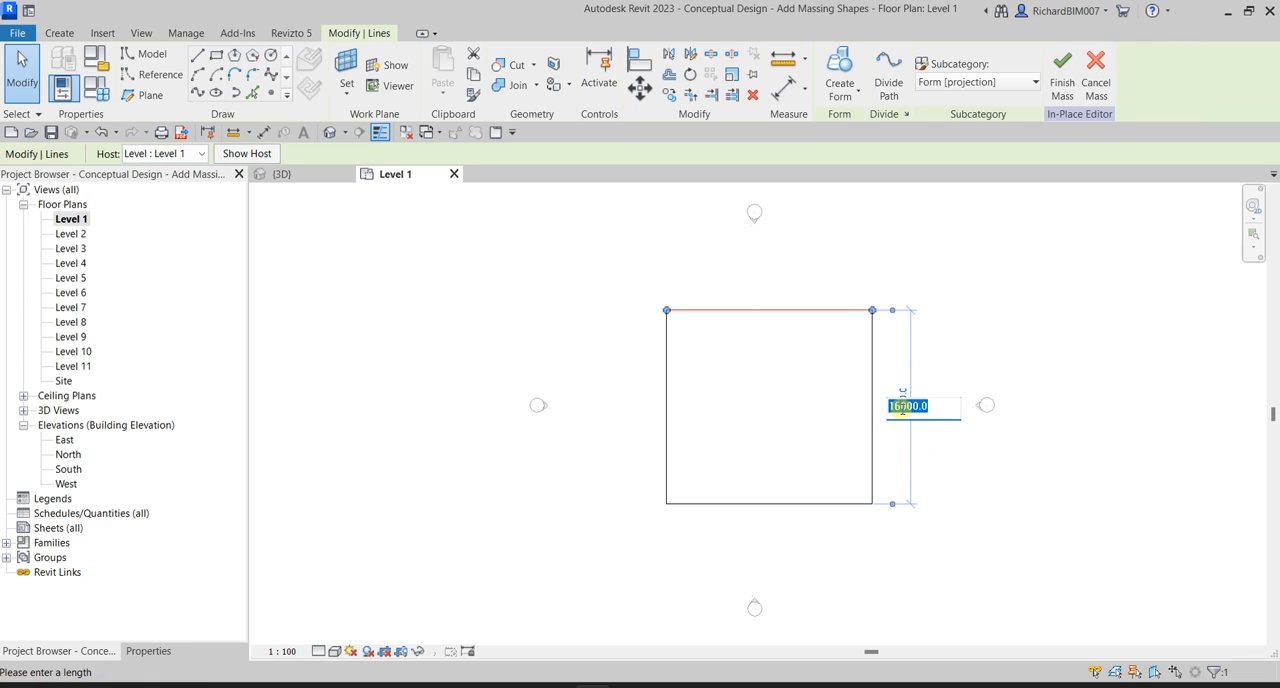
pyautogui.write('15000')
pyautogui.press('Return')
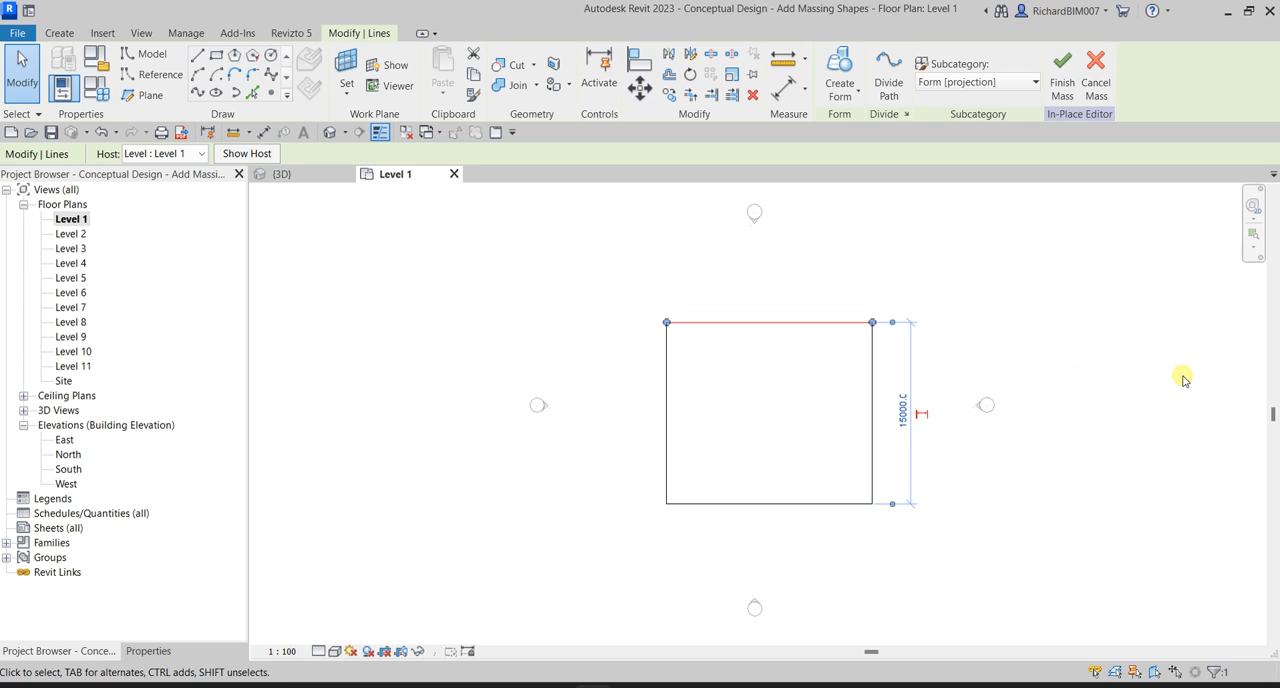
pyautogui.press('Escape')
# Set the rectangle's east-west width to 15000 mm by repositioning its right edge.
pyautogui.press('Tab')
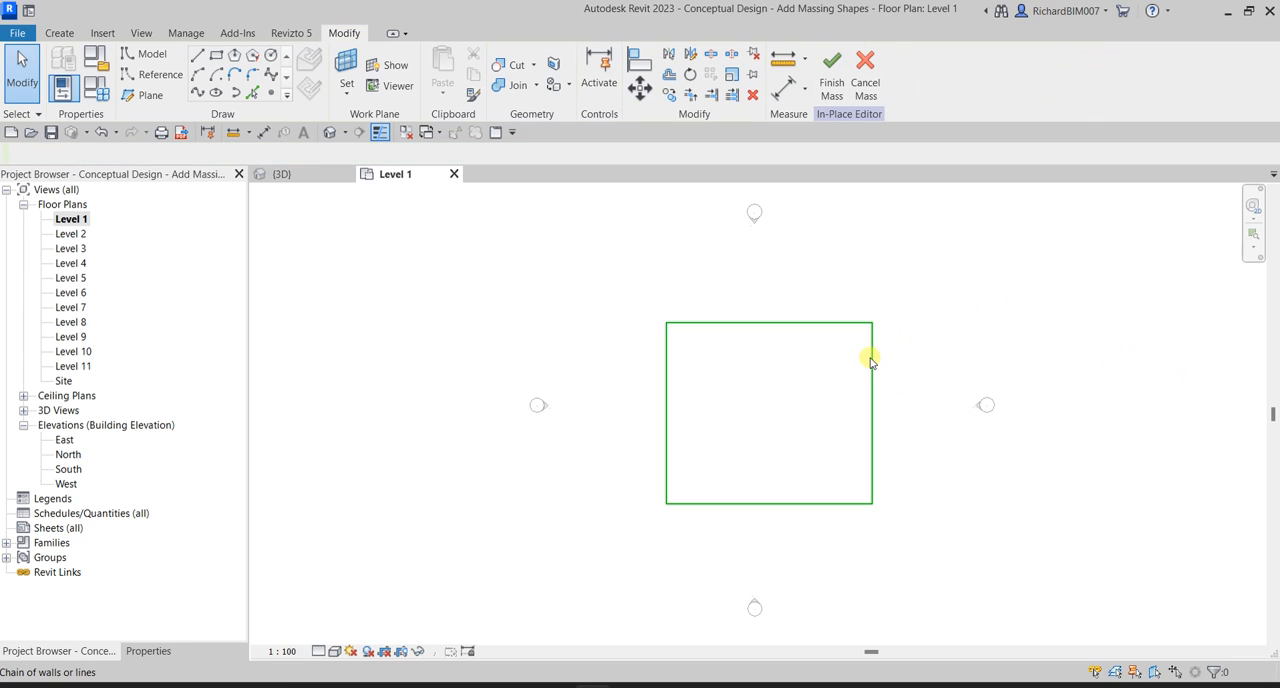
pyautogui.click(872, 362)
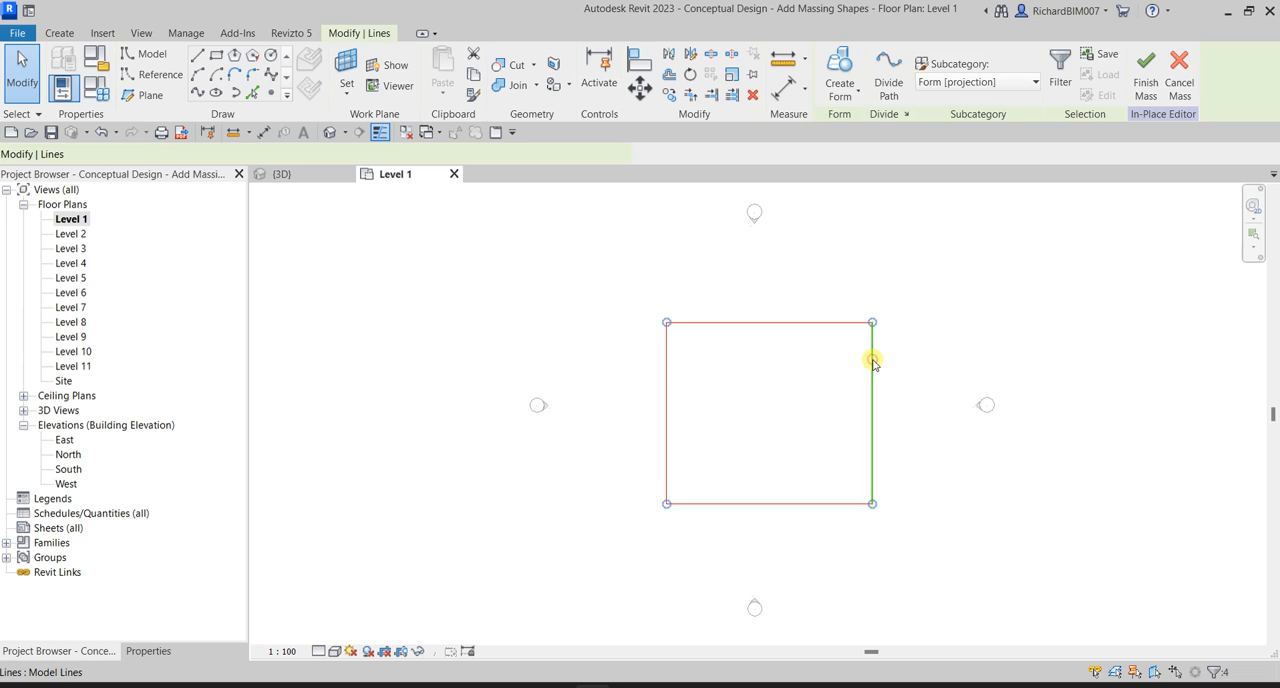
pyautogui.click(872, 362)
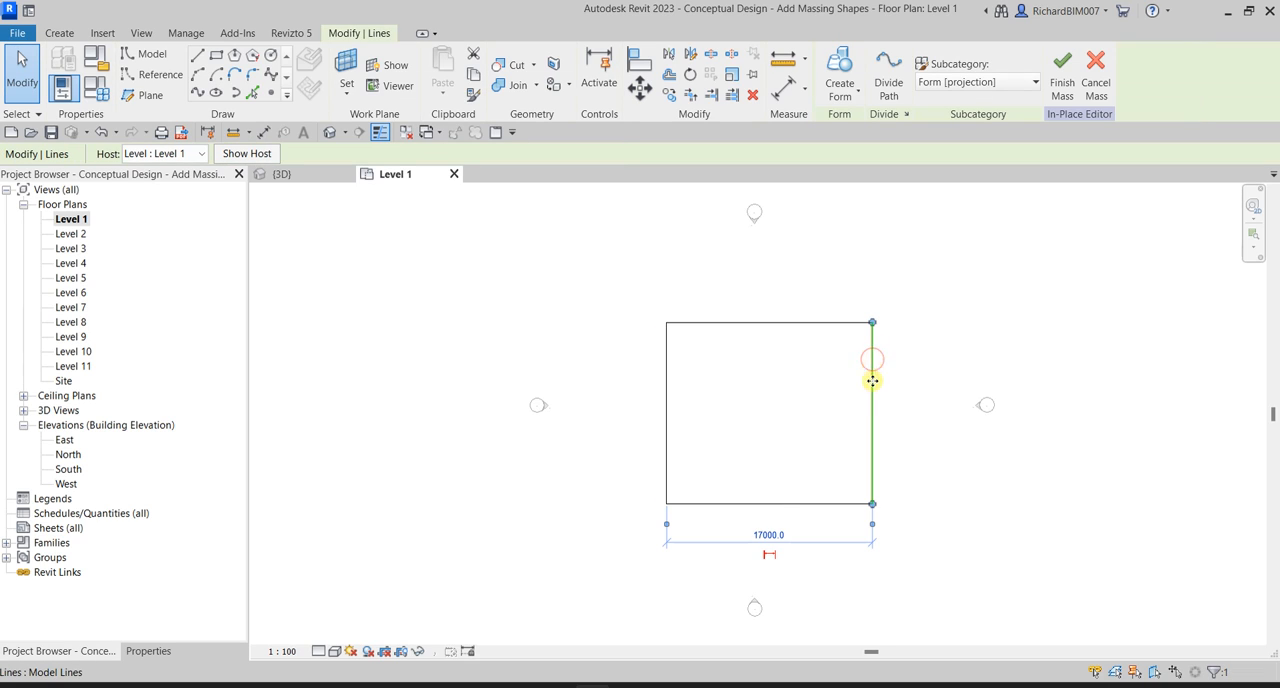
pyautogui.click(770, 535)
pyautogui.click(776, 535)
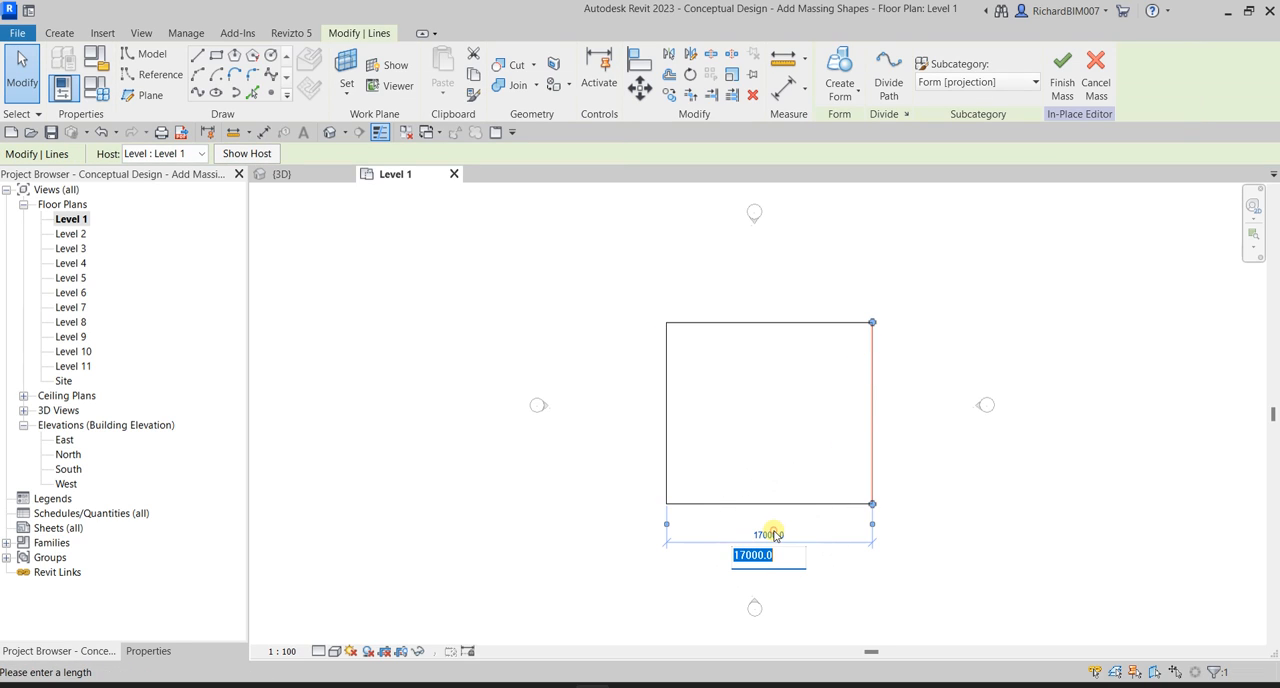
pyautogui.write('15')
pyautogui.press('Return')
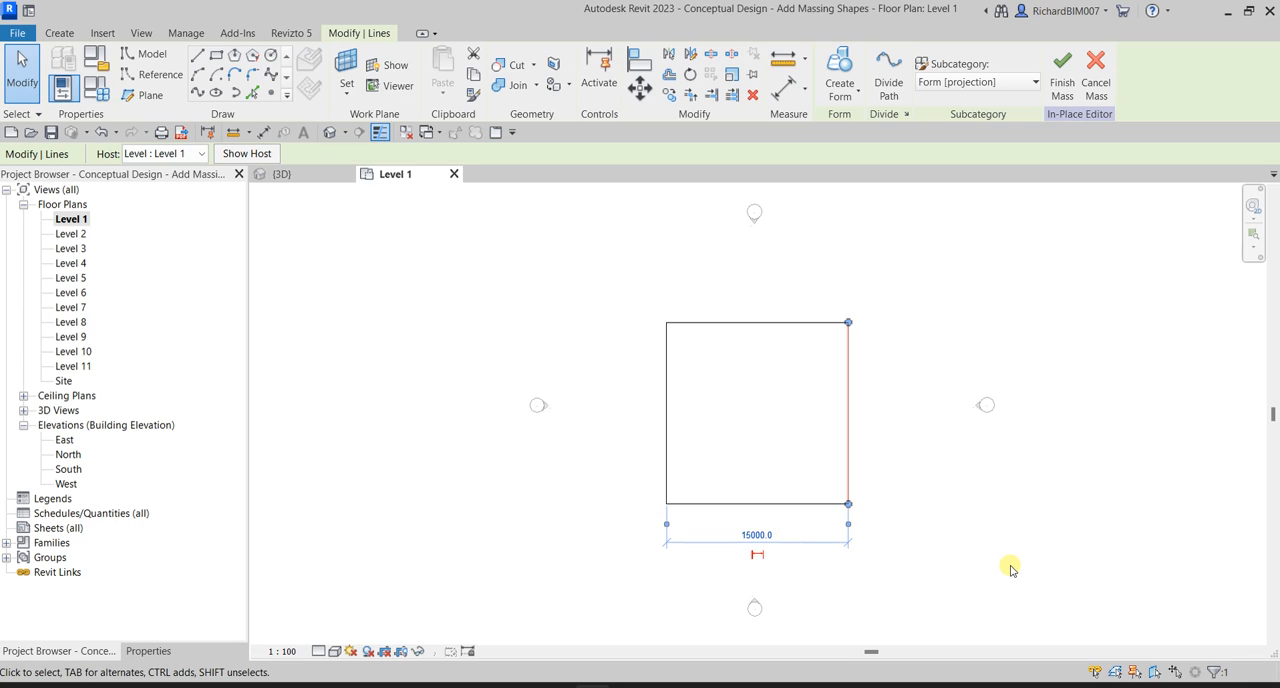
pyautogui.click(988, 543)
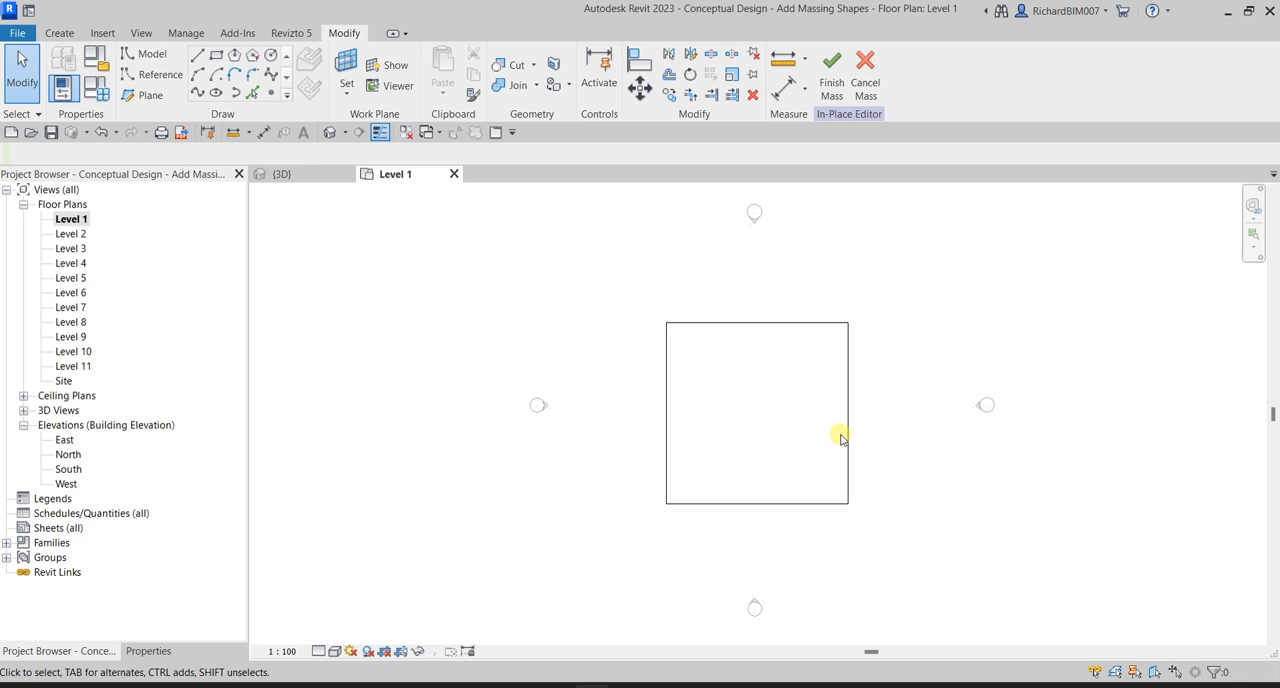
# Create a solid form from the complete chain of square outline lines.
pyautogui.press('Tab')
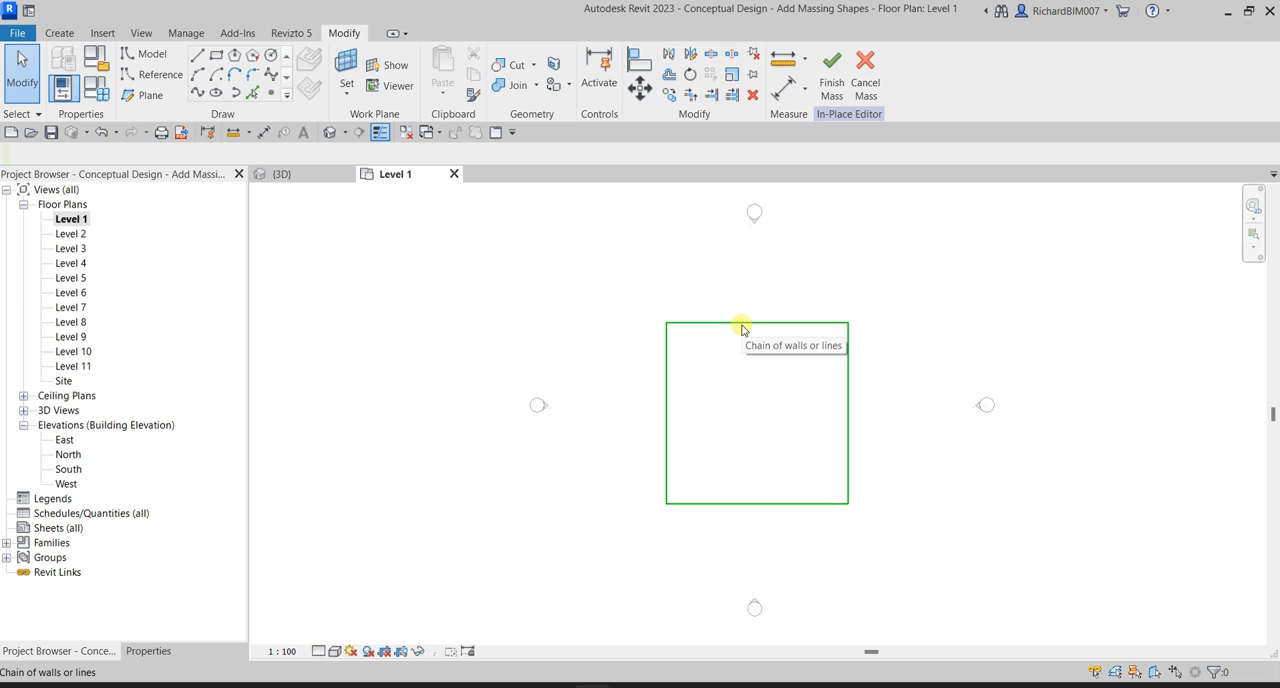
pyautogui.click(742, 323)
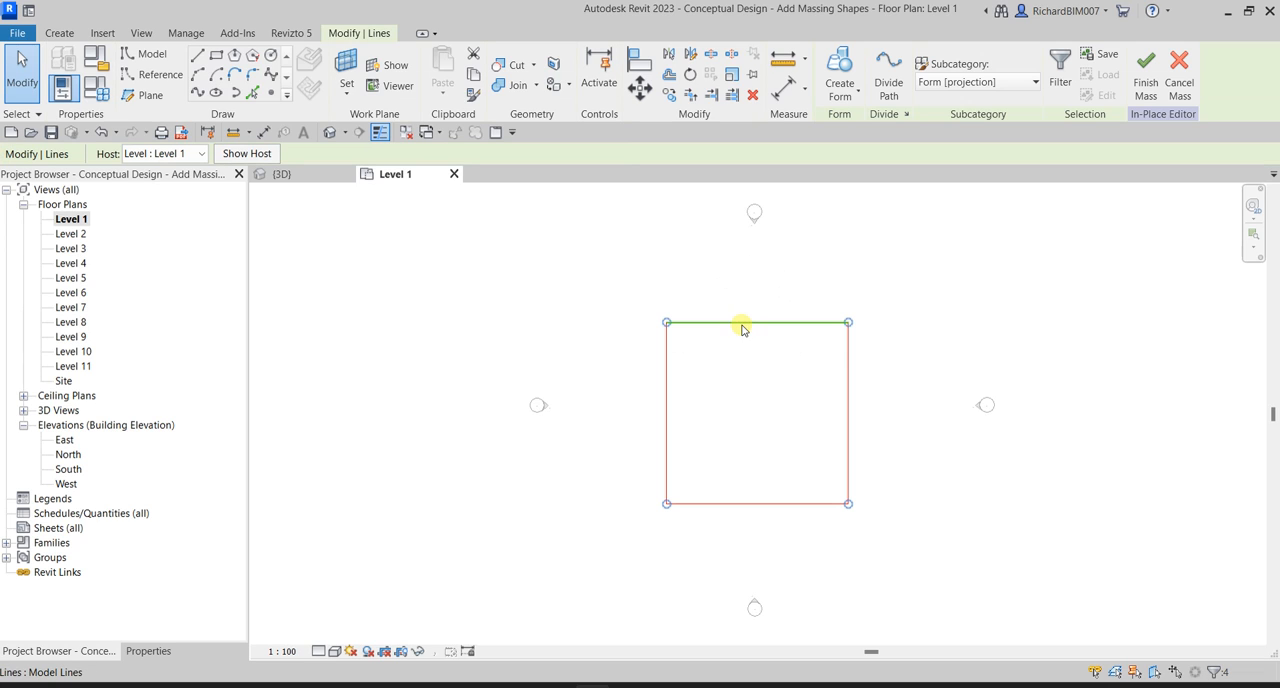
pyautogui.click(840, 89)
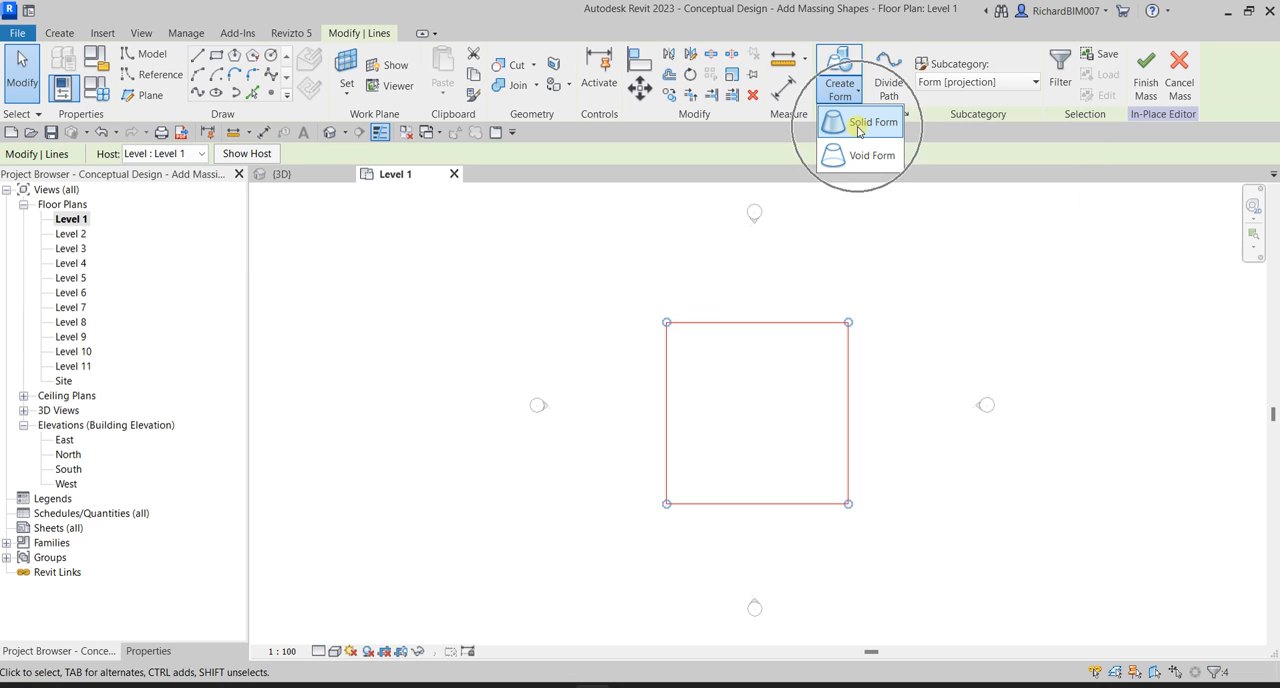
pyautogui.click(858, 123)
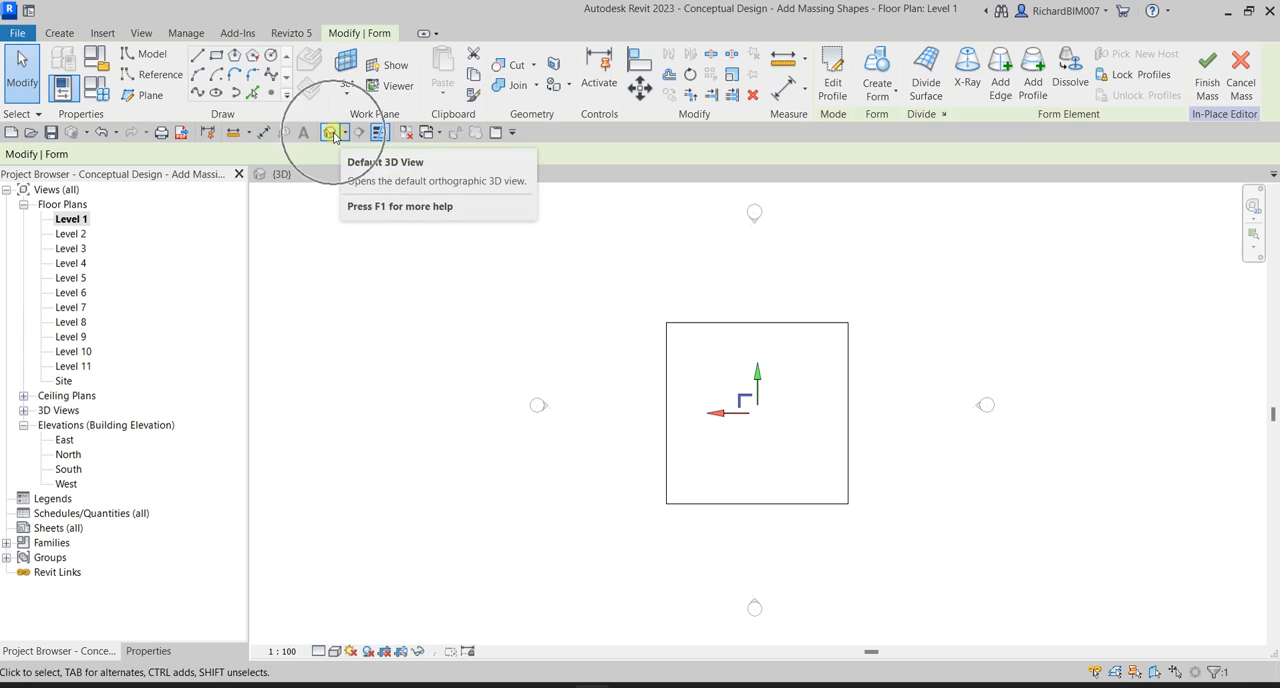
# Switch to the default 3D view and finish the in-place mass.
pyautogui.click(336, 132)
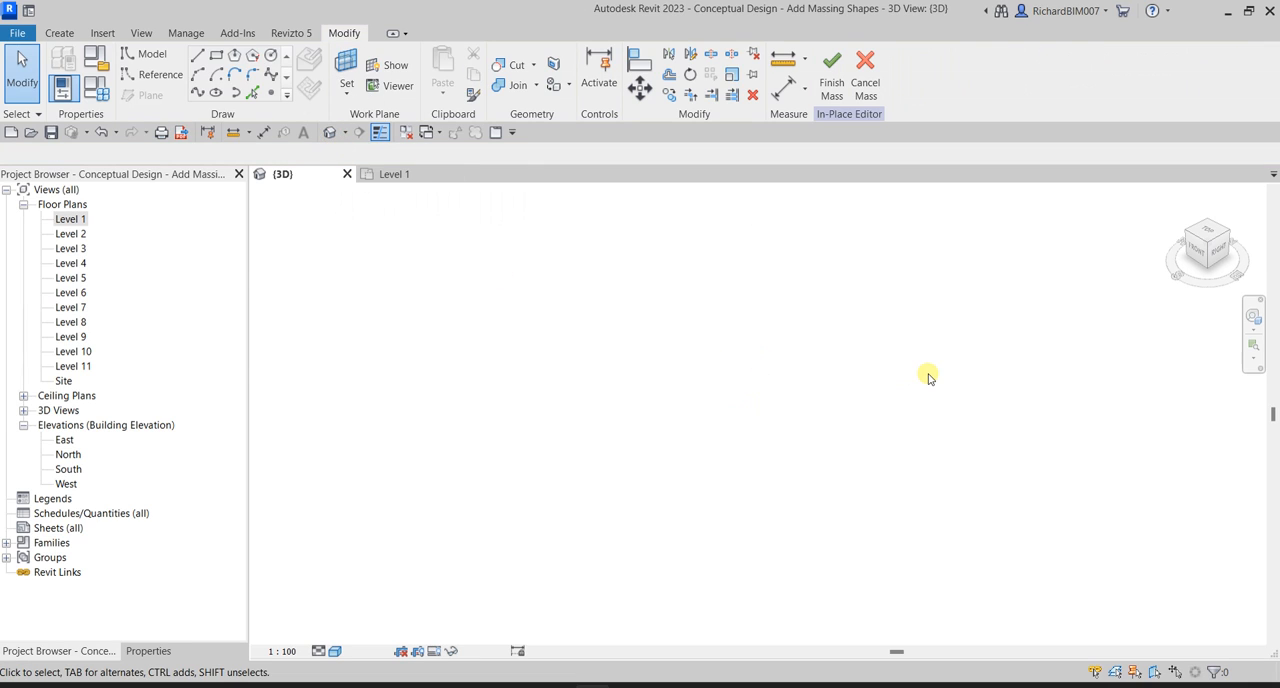
pyautogui.click(148, 651)
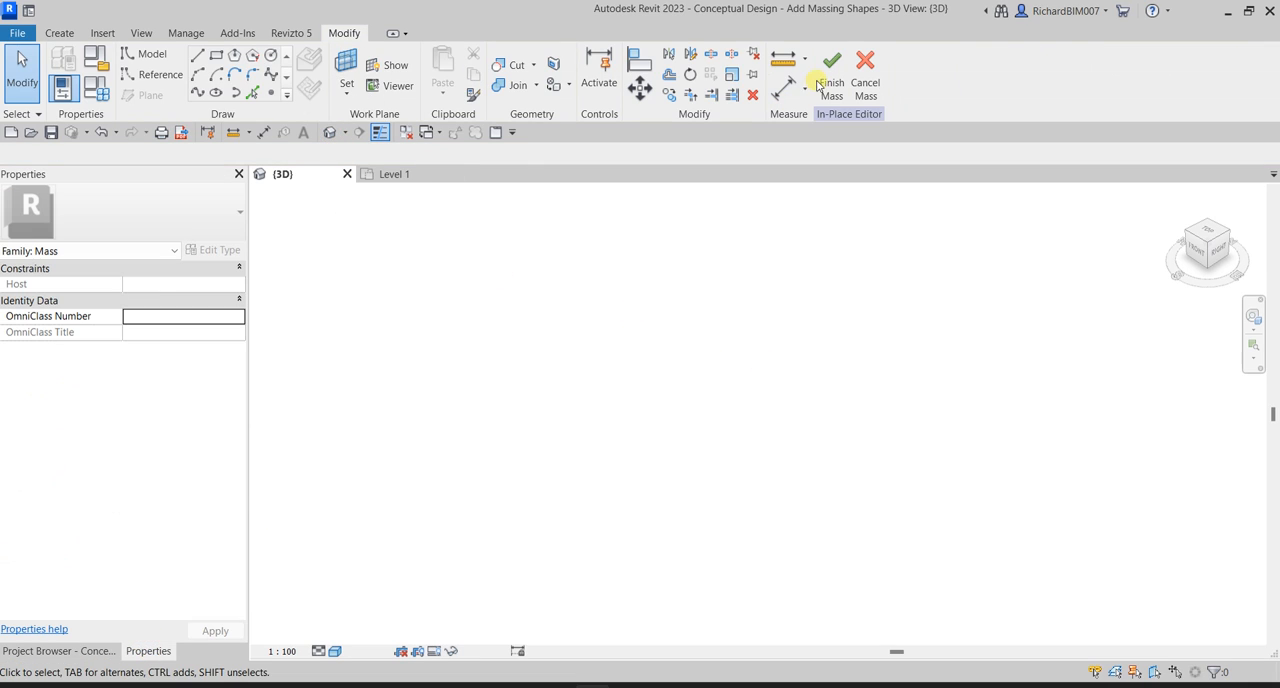
pyautogui.click(829, 80)
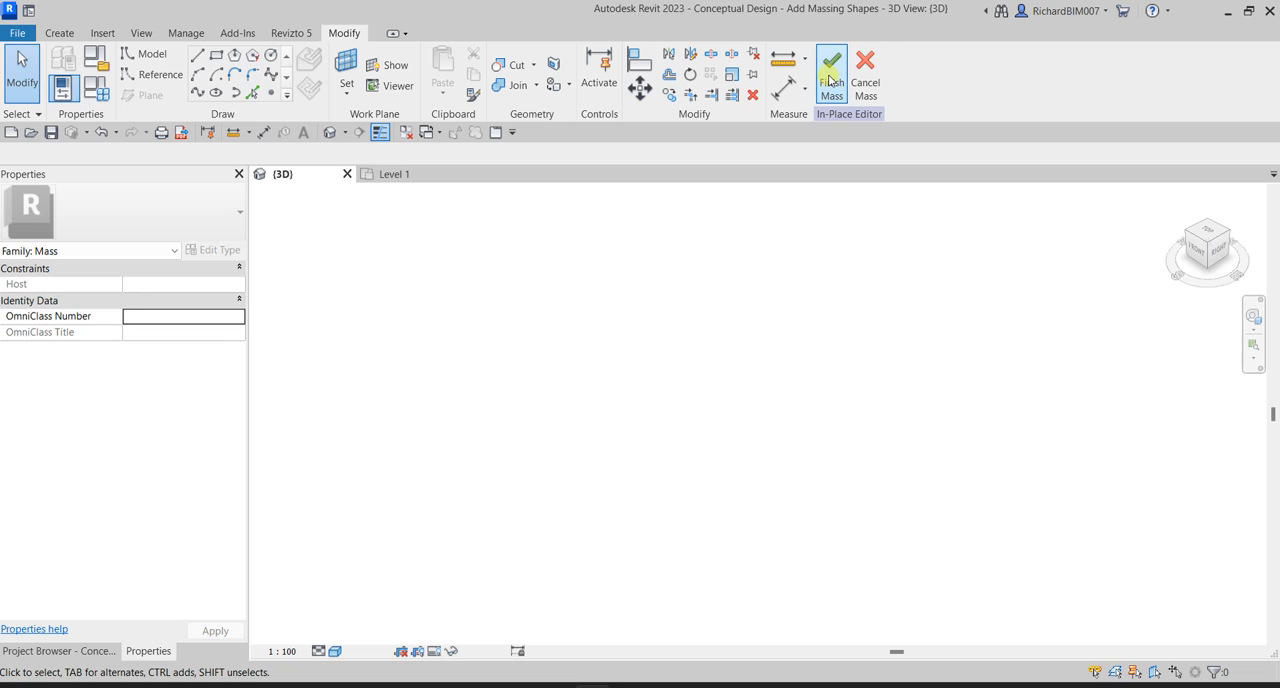
pyautogui.click(829, 80)
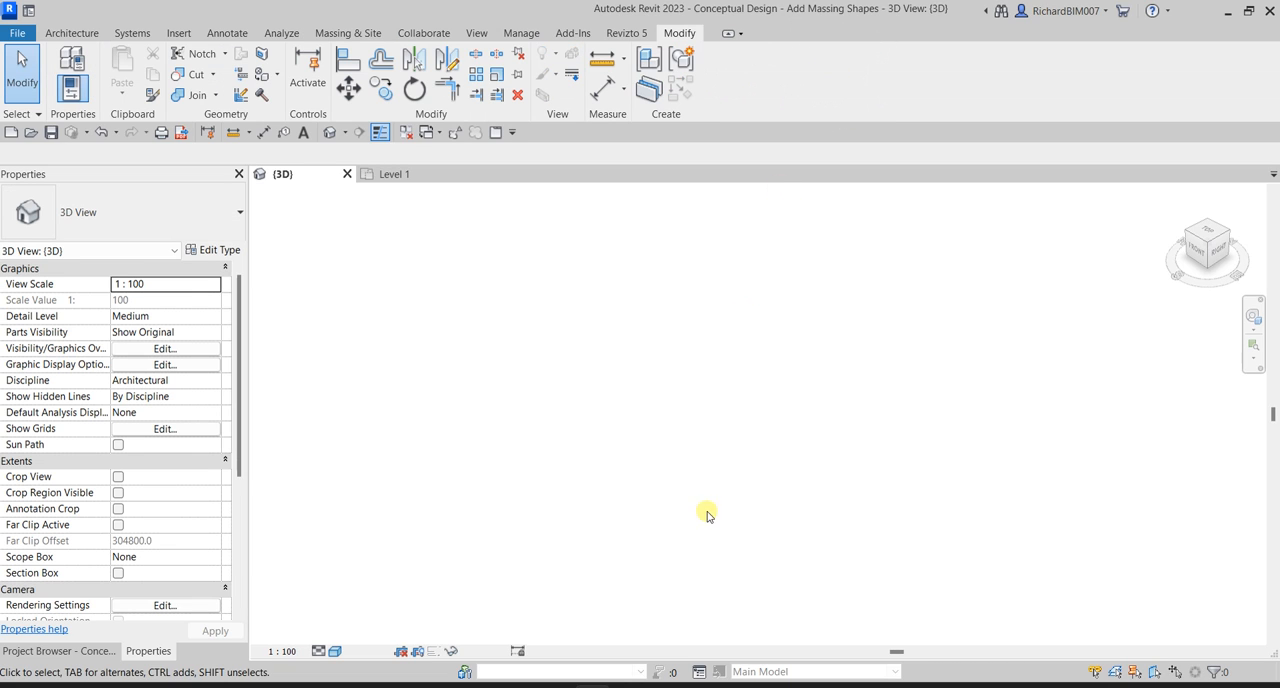
# Fit the mass in the 3D view and reopen it for in-place editing.
pyautogui.rightClick(584, 341)
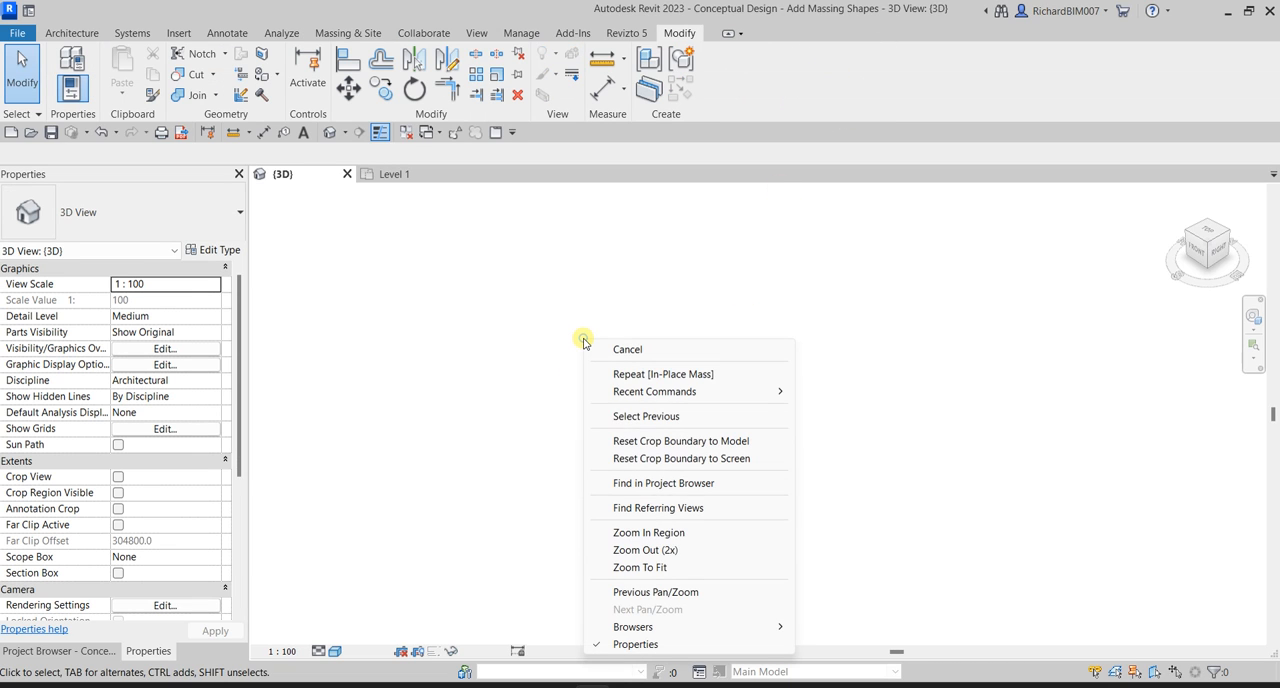
pyautogui.click(640, 567)
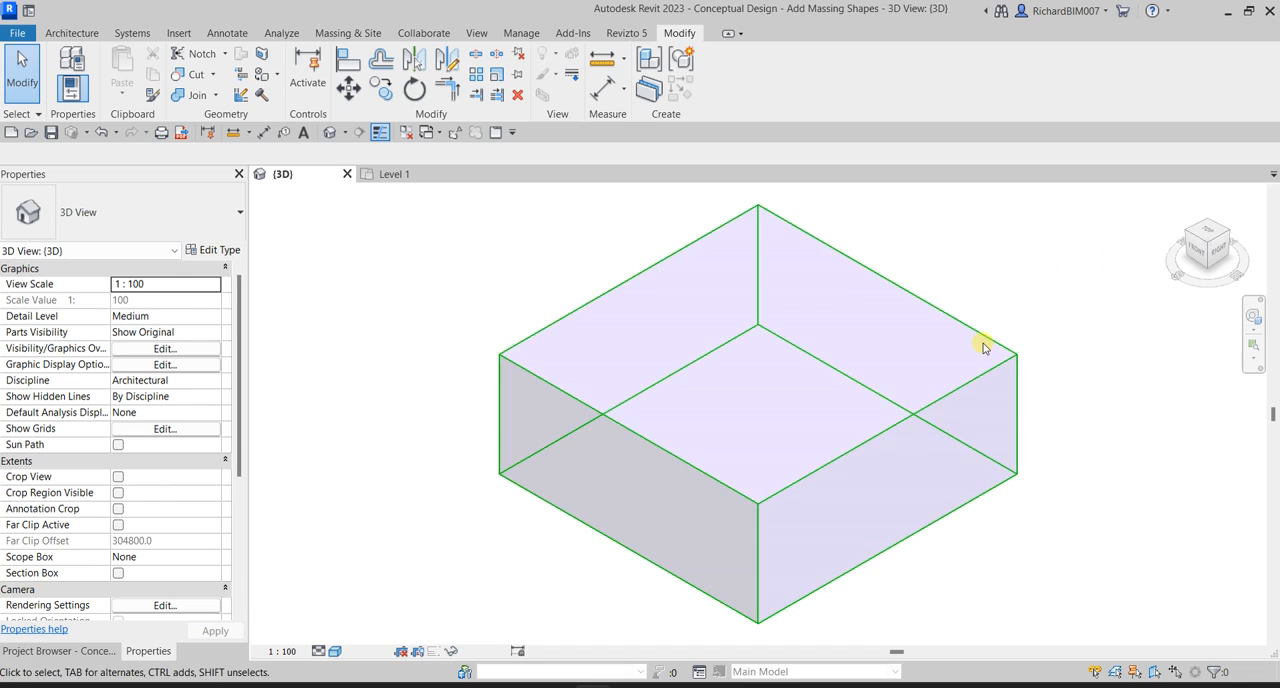
pyautogui.scroll(-2, 983, 347)
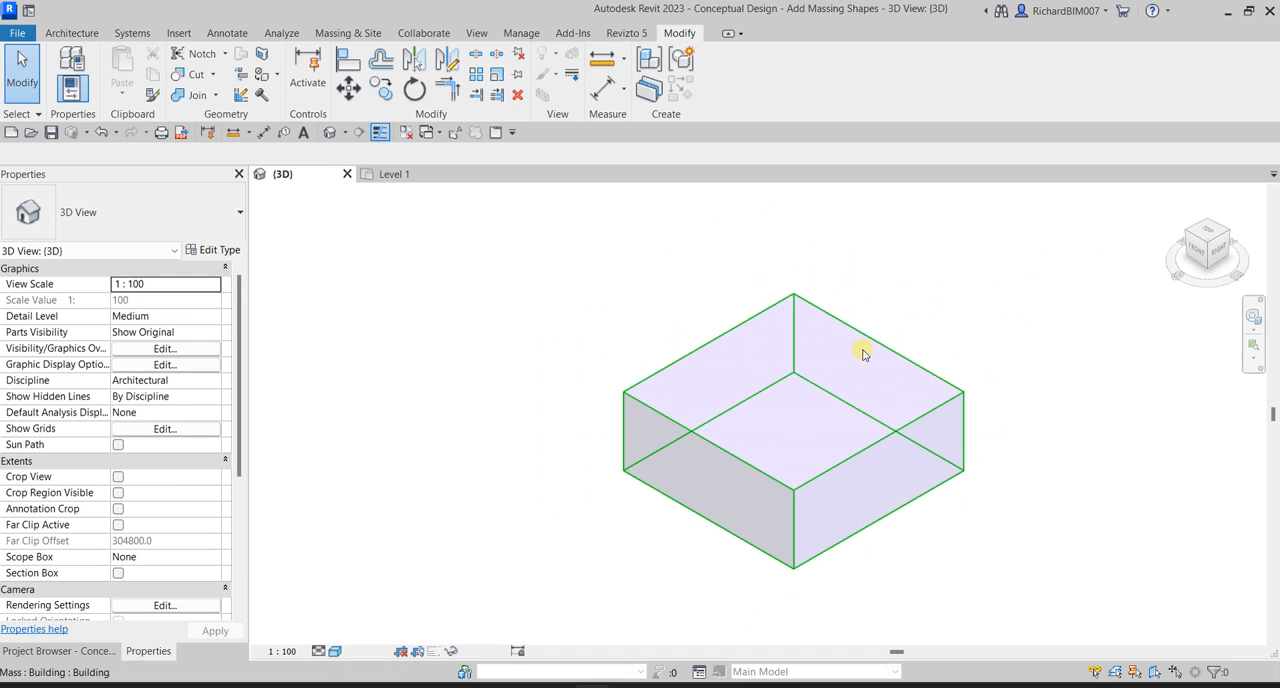
pyautogui.click(842, 370)
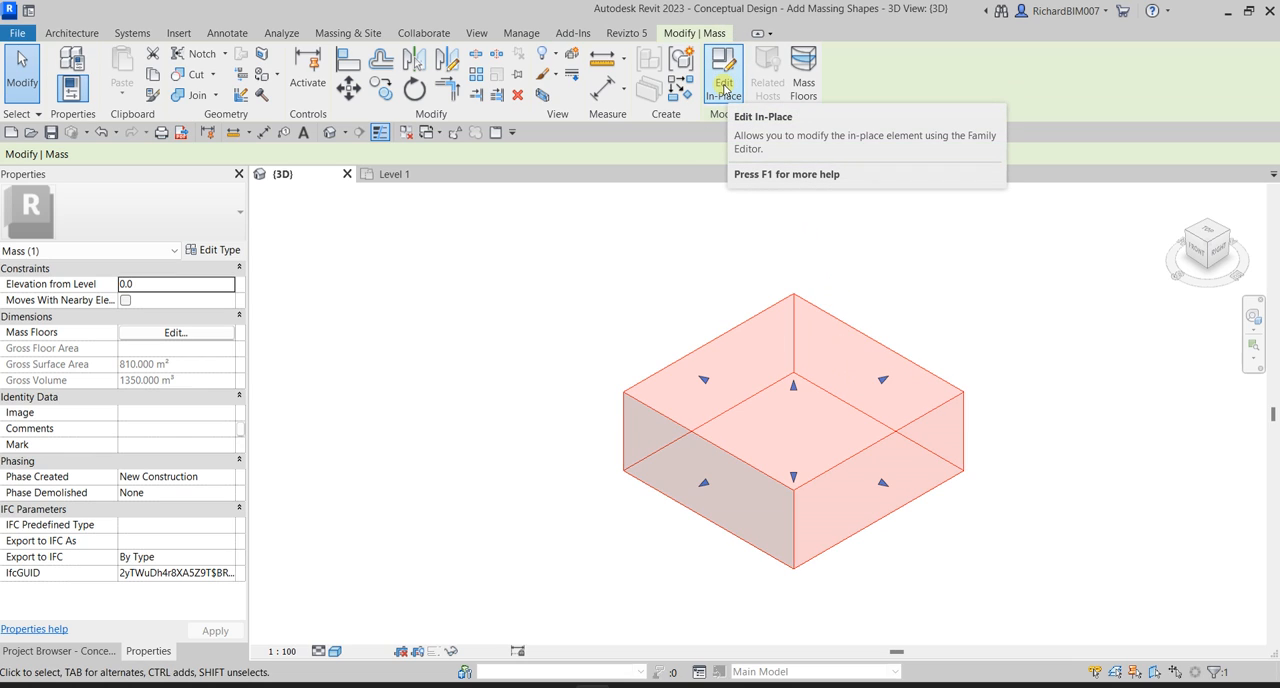
pyautogui.click(724, 87)
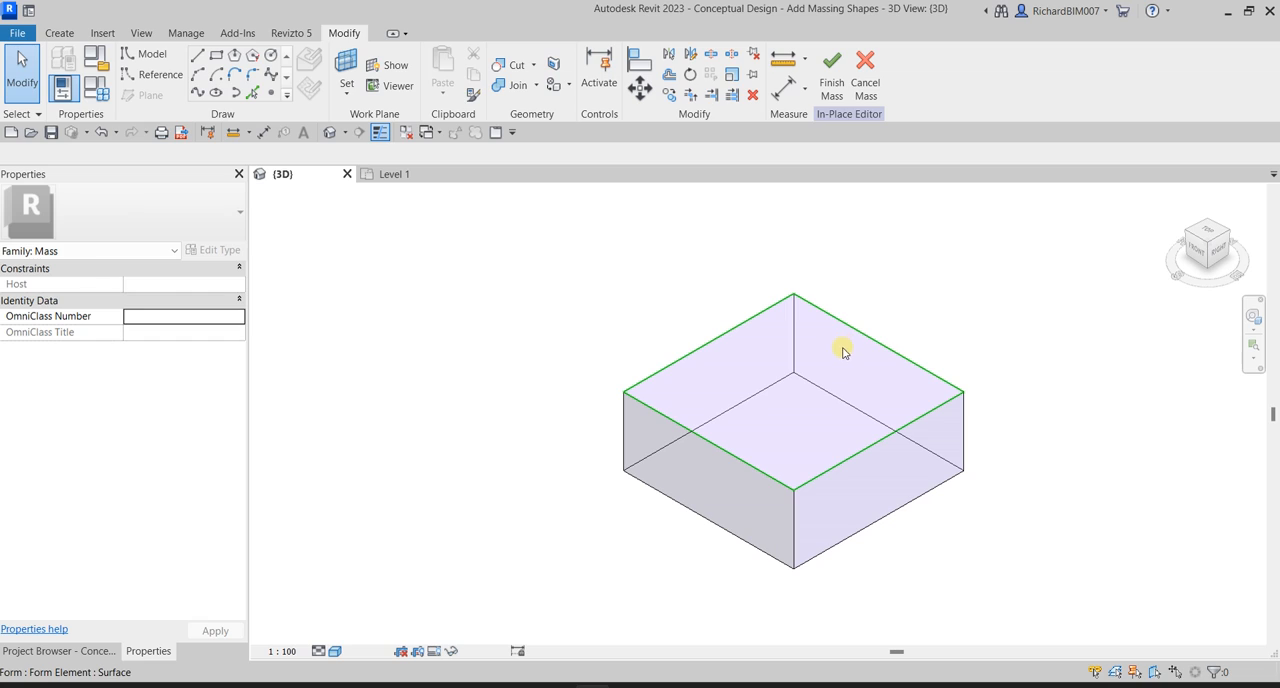
# Open the South elevation view to see the mass form against the levels.
pyautogui.click(88, 651)
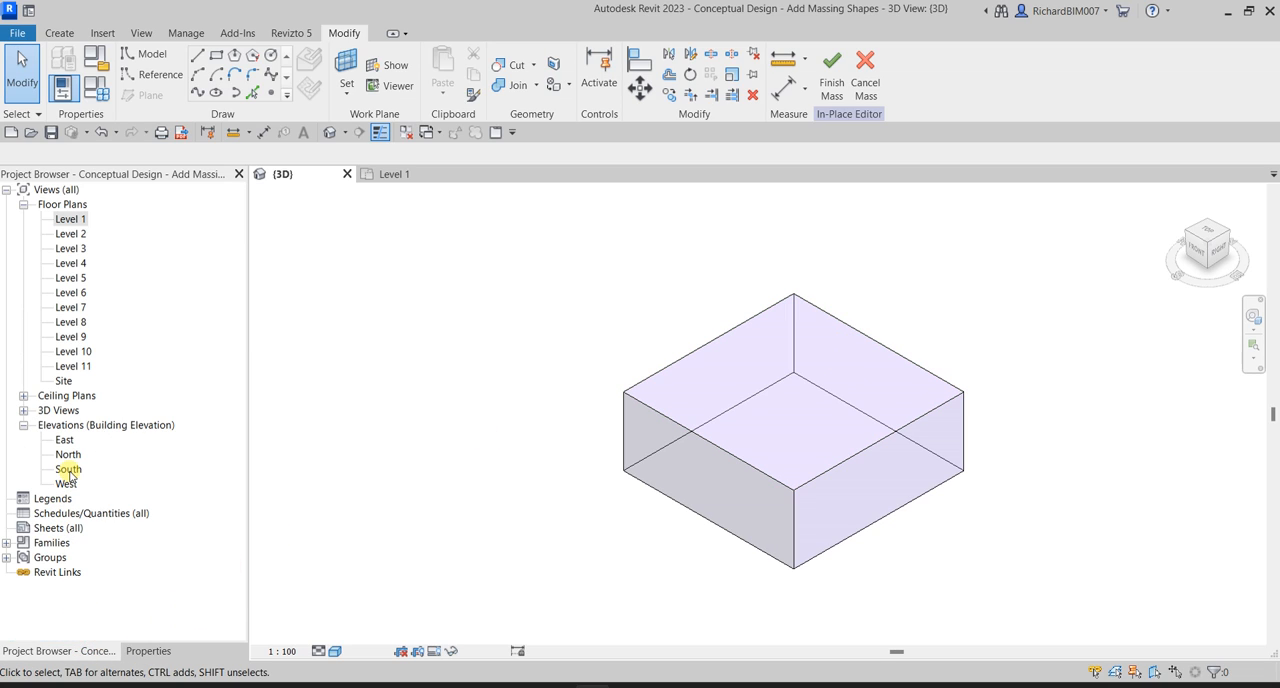
pyautogui.click(68, 470)
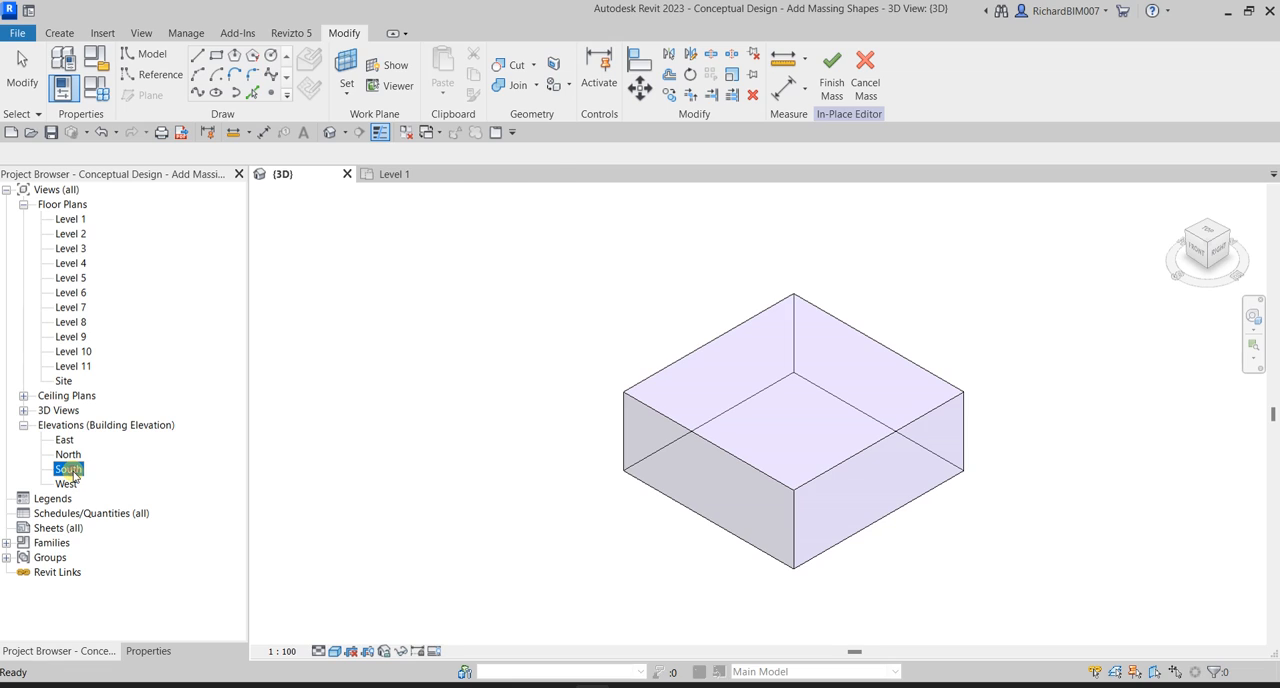
pyautogui.doubleClick(68, 470)
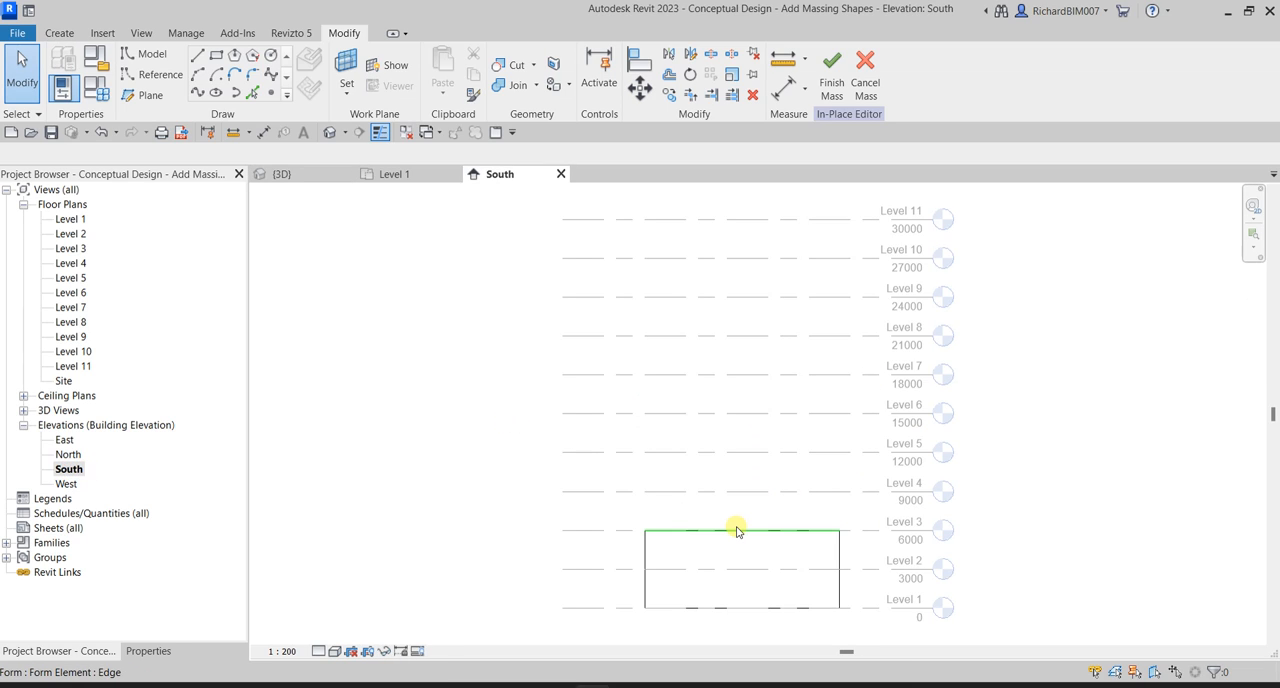
# Raise the mass's upper edge on the South side to Level 11, 30000 mm above Level 1.
pyautogui.click(736, 531)
pyautogui.moveTo(805, 440); pyautogui.dragTo(797, 463, button='middle')
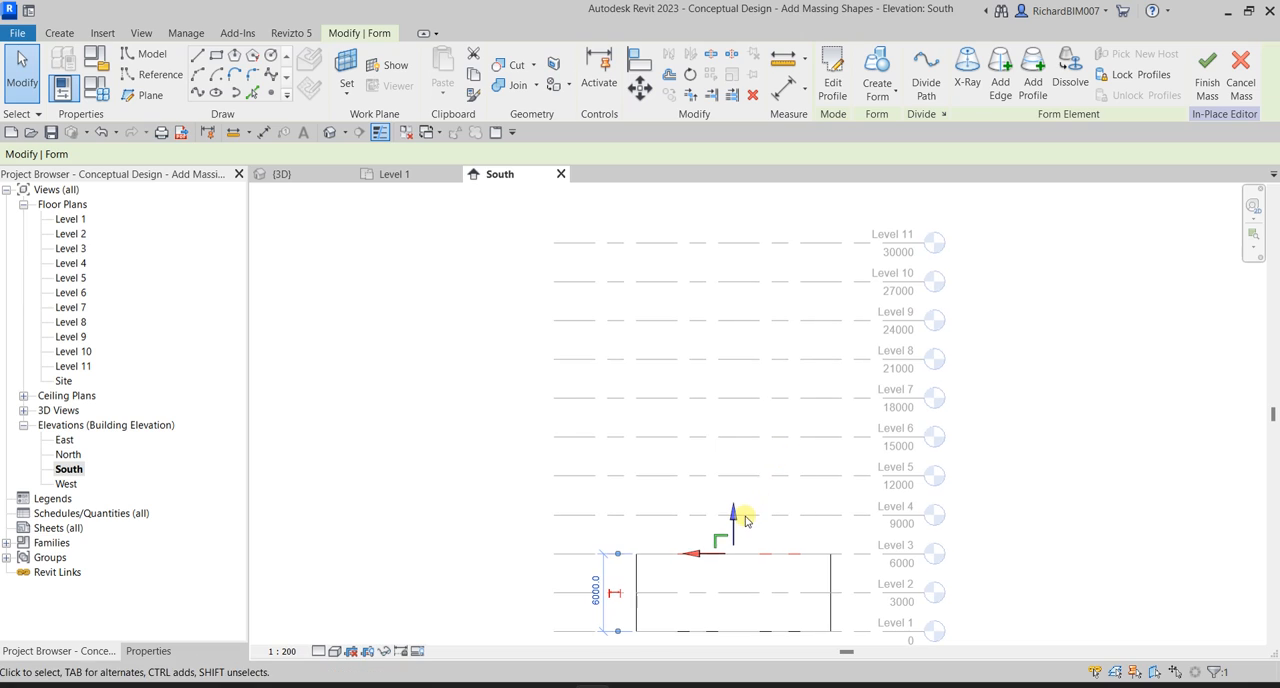
pyautogui.moveTo(745, 520); pyautogui.dragTo(767, 210)
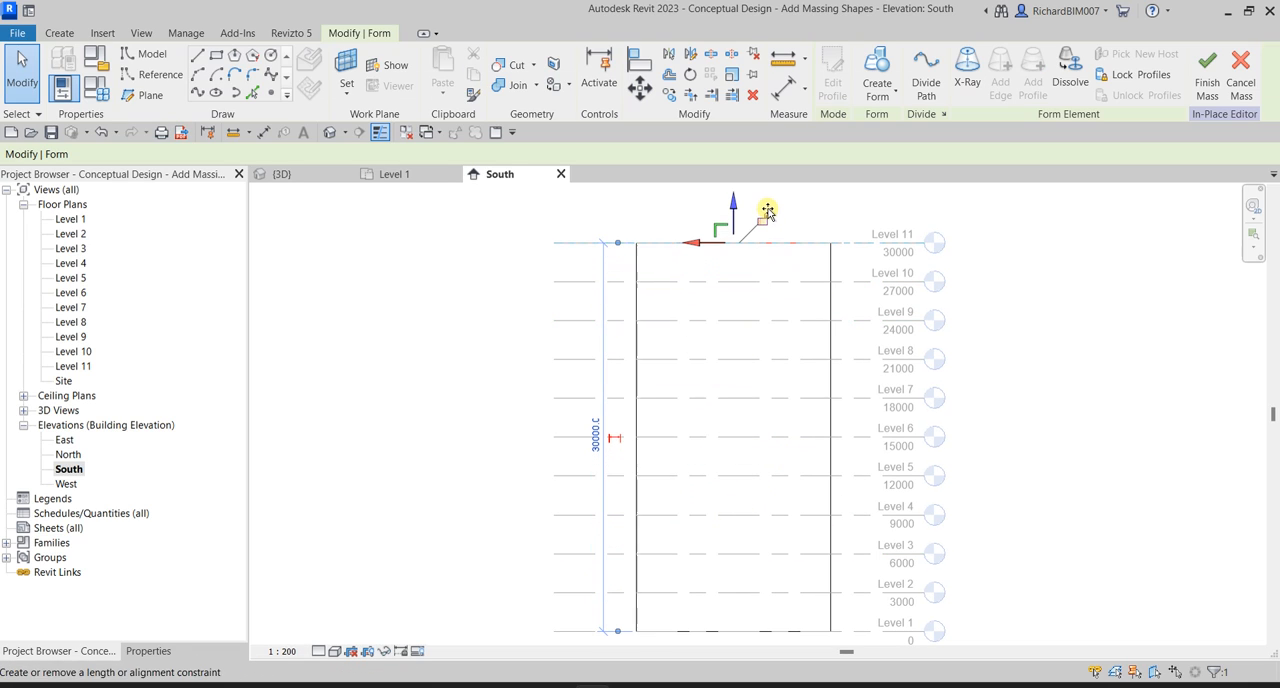
pyautogui.click(1045, 397)
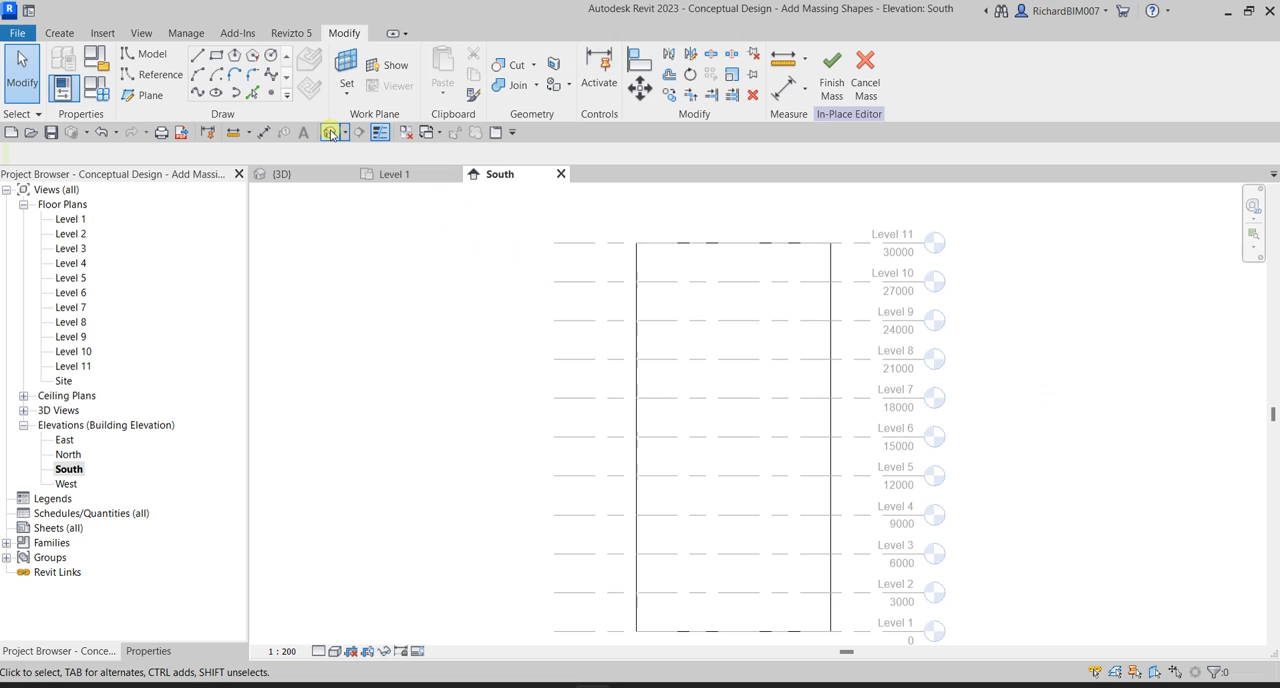
# In the default 3D view, raise the lower edge at the end of the sloped top so that side is 30000 mm high.
pyautogui.click(331, 133)
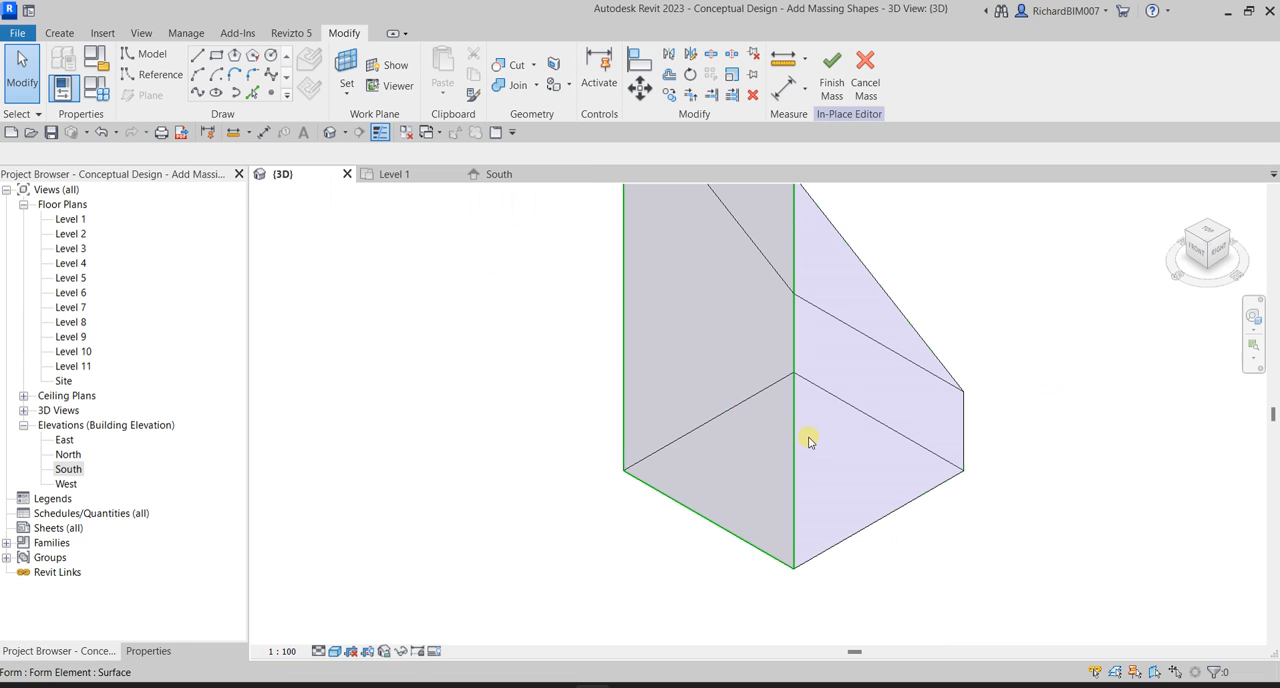
pyautogui.scroll(-5, 810, 441)
pyautogui.keyDown('shift'); pyautogui.moveTo(866, 483); pyautogui.dragTo(793, 520, button='middle'); pyautogui.keyUp('shift')
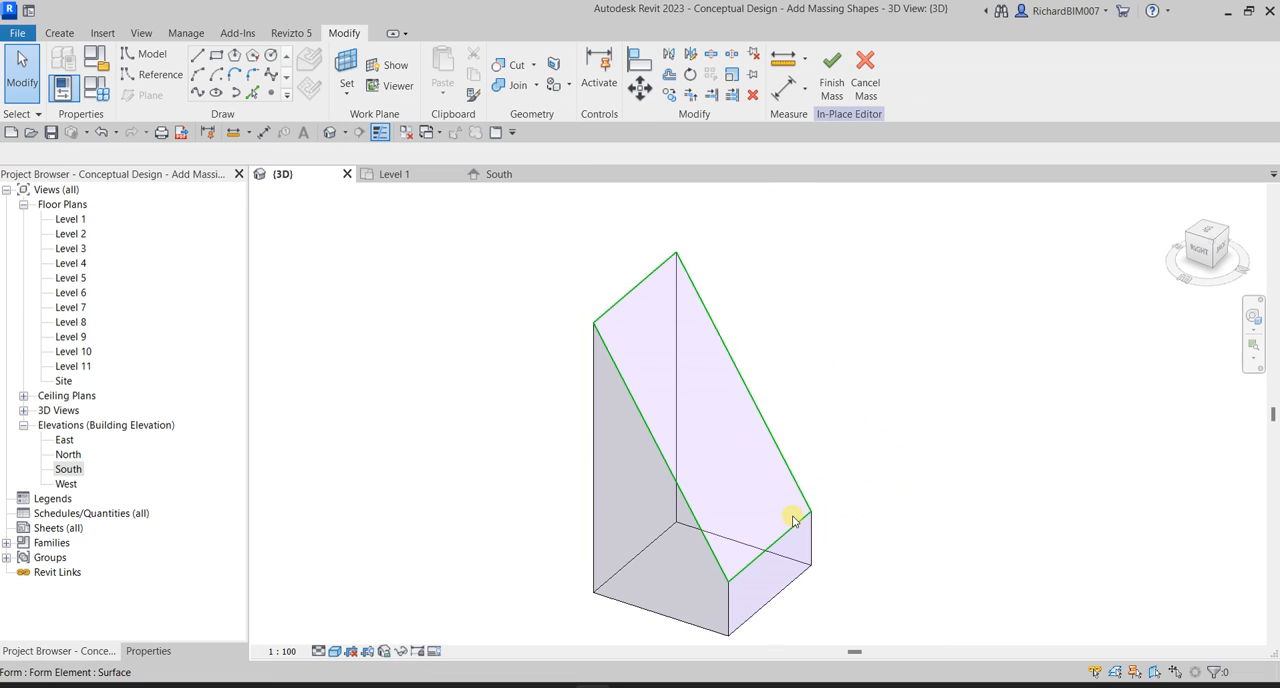
pyautogui.click(779, 544)
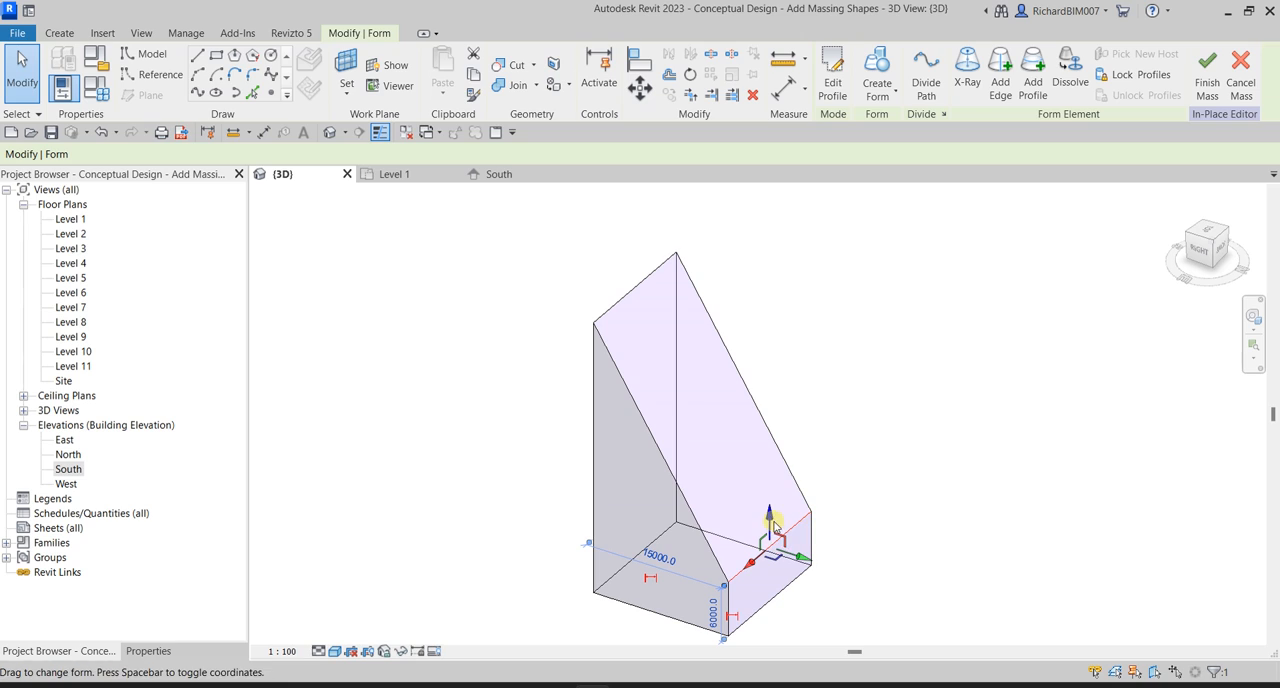
pyautogui.moveTo(774, 531); pyautogui.dragTo(778, 296)
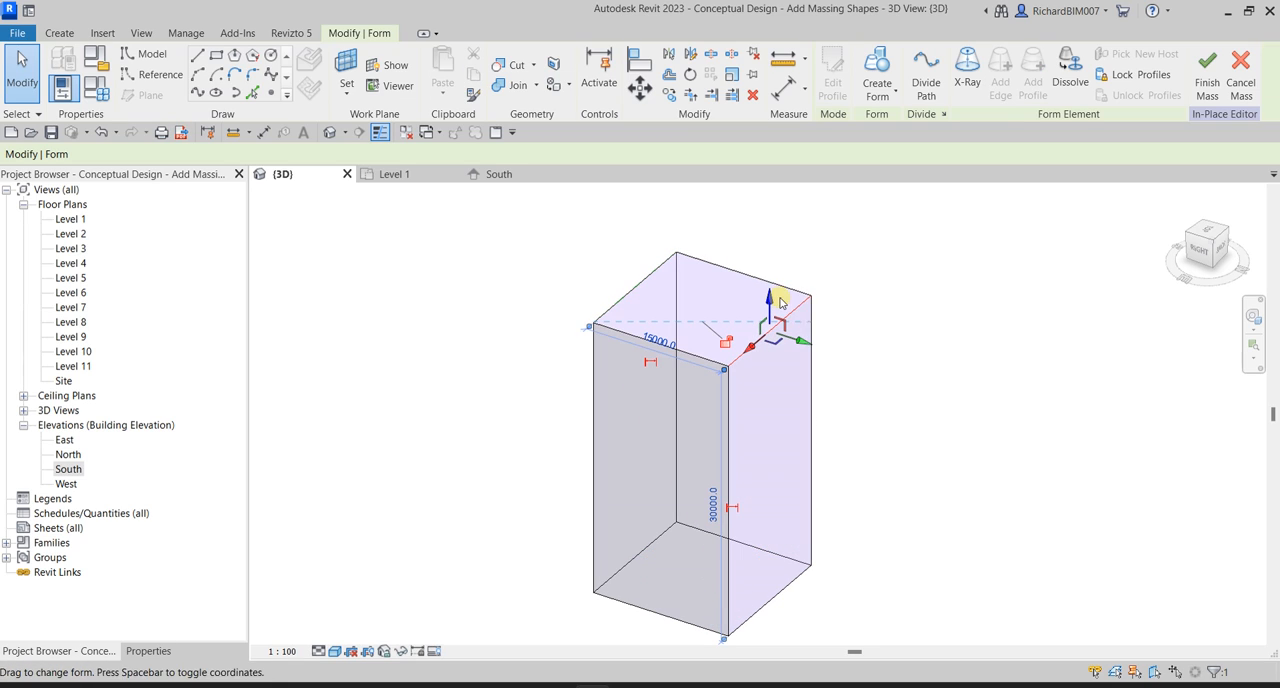
pyautogui.click(938, 418)
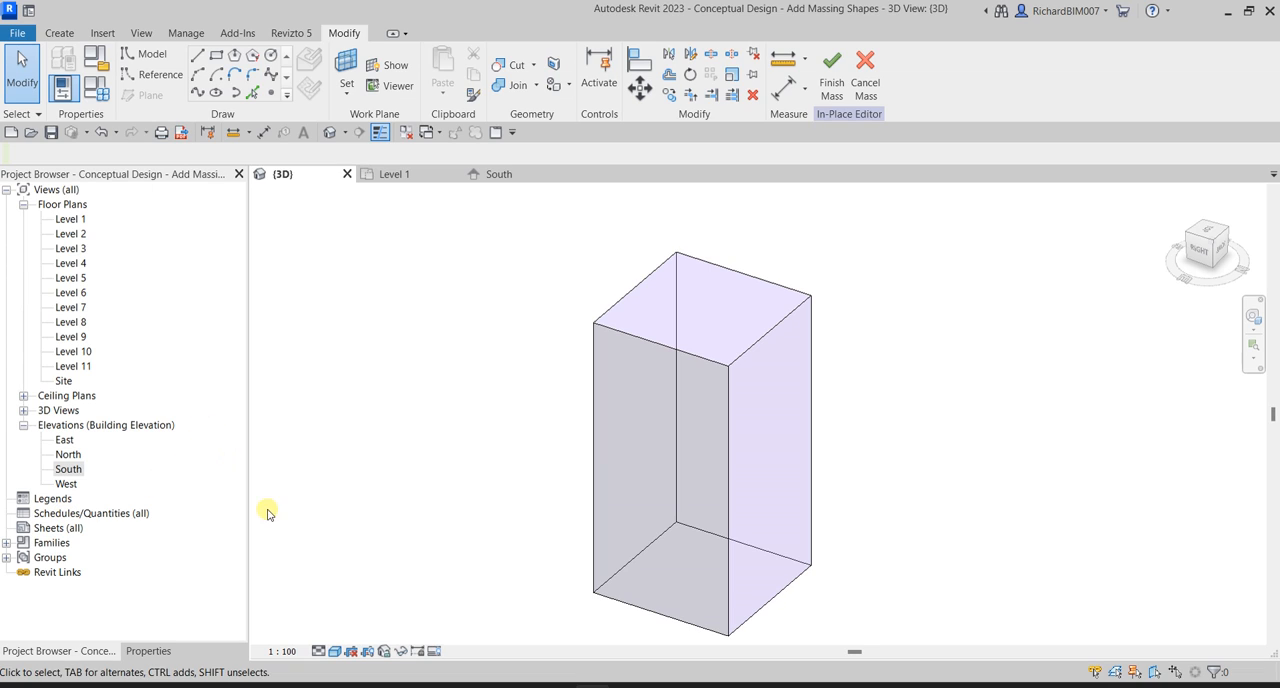
# Examine the rectangular tower mass from all sides in 3D to relate its faces to the elevation directions.
pyautogui.moveTo(777, 423)
pyautogui.keyDown('shift'); pyautogui.mouseDown(button='middle')
pyautogui.moveTo(871, 366)
pyautogui.moveTo(931, 411)
pyautogui.mouseUp(button='middle'); pyautogui.keyUp('shift')
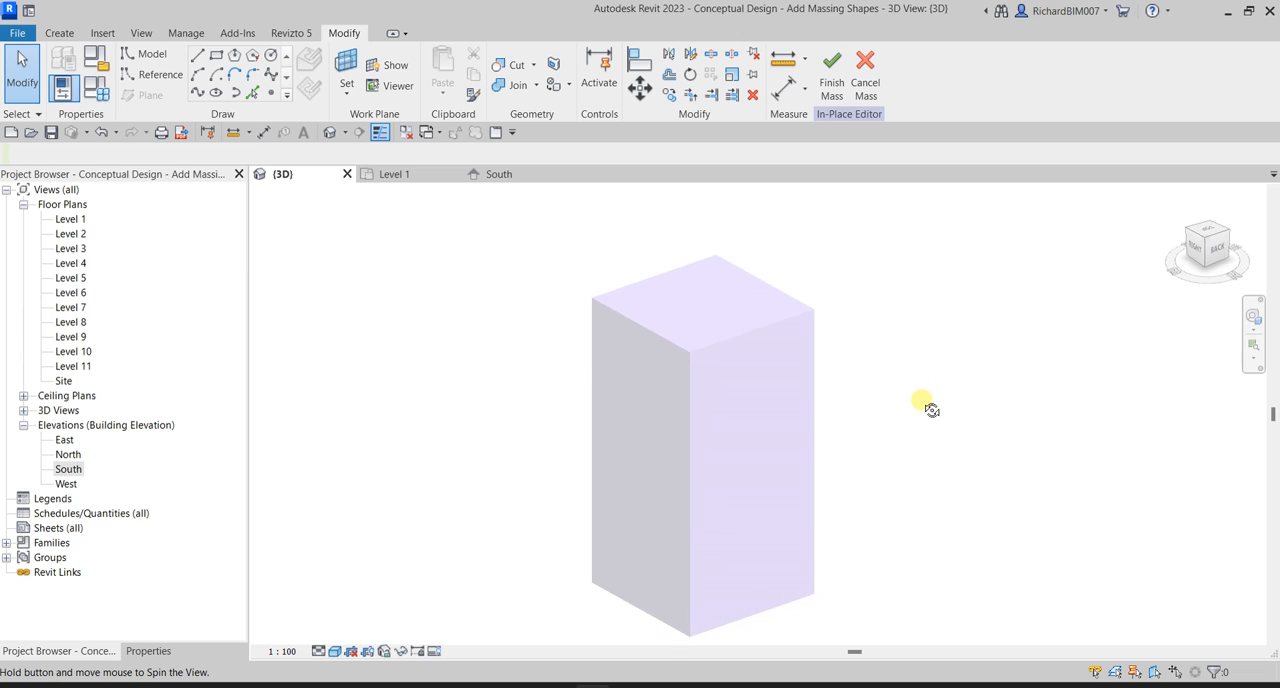
pyautogui.moveTo(832, 455); pyautogui.dragTo(786, 434, button='middle')
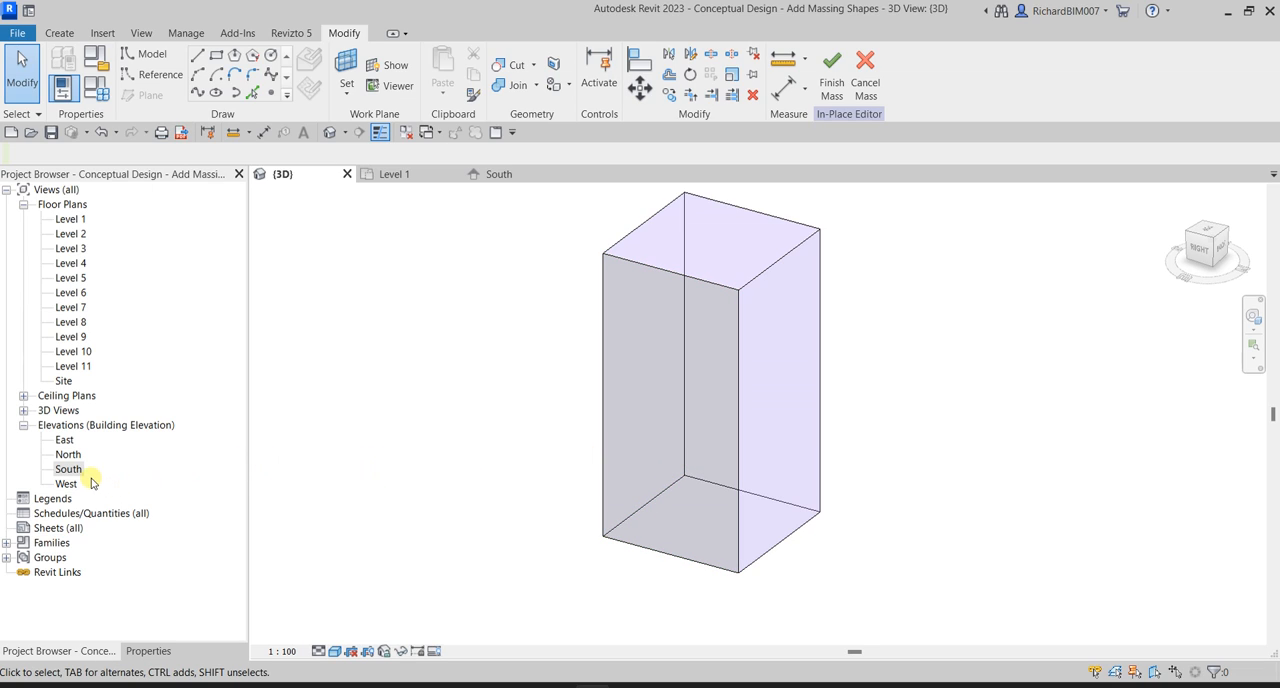
pyautogui.press('ctrl')
pyautogui.press('ctrl')
pyautogui.press('ctrl')
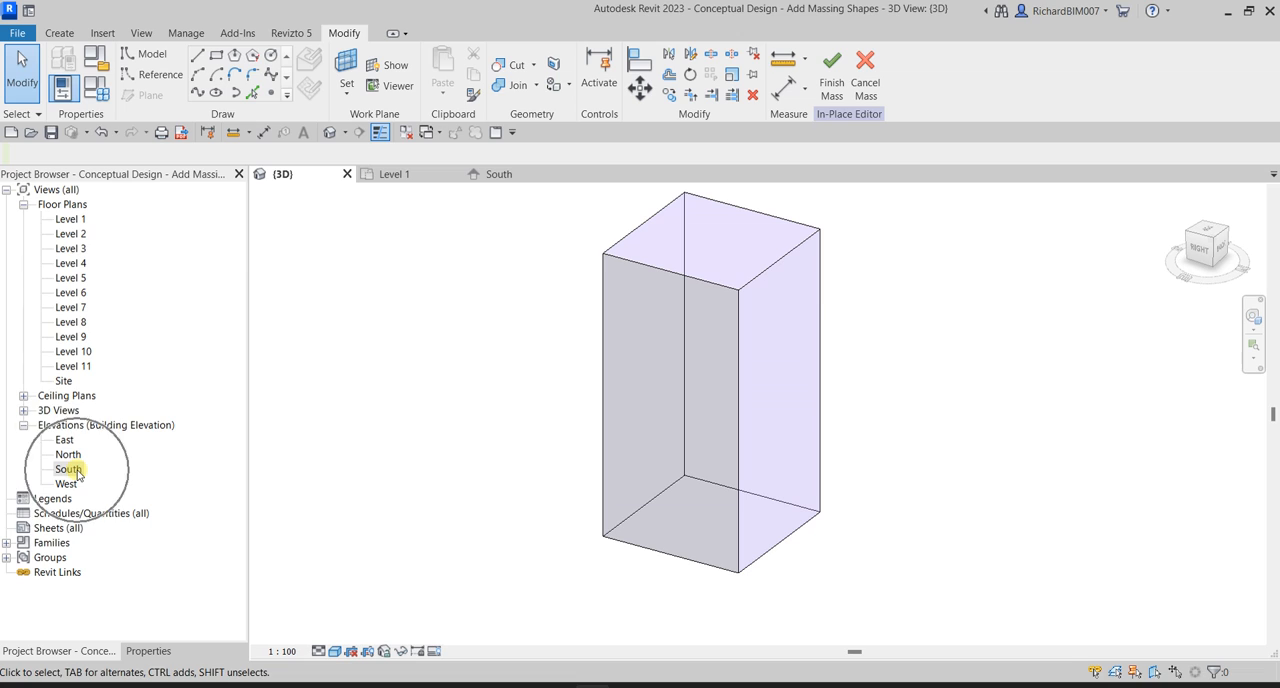
pyautogui.keyDown('shift'); pyautogui.moveTo(597, 449); pyautogui.dragTo(757, 427, button='middle'); pyautogui.keyUp('shift')
pyautogui.keyDown('shift'); pyautogui.moveTo(923, 400); pyautogui.dragTo(929, 420, button='middle'); pyautogui.keyUp('shift')
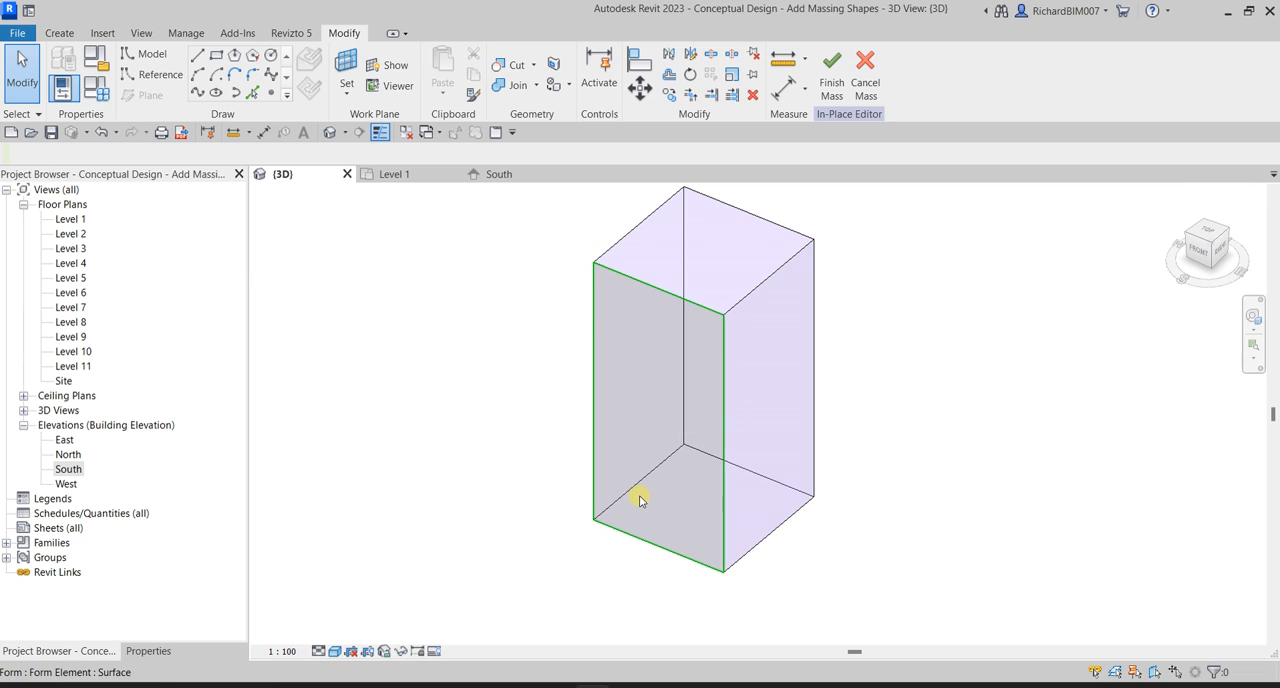
pyautogui.press('ctrl')
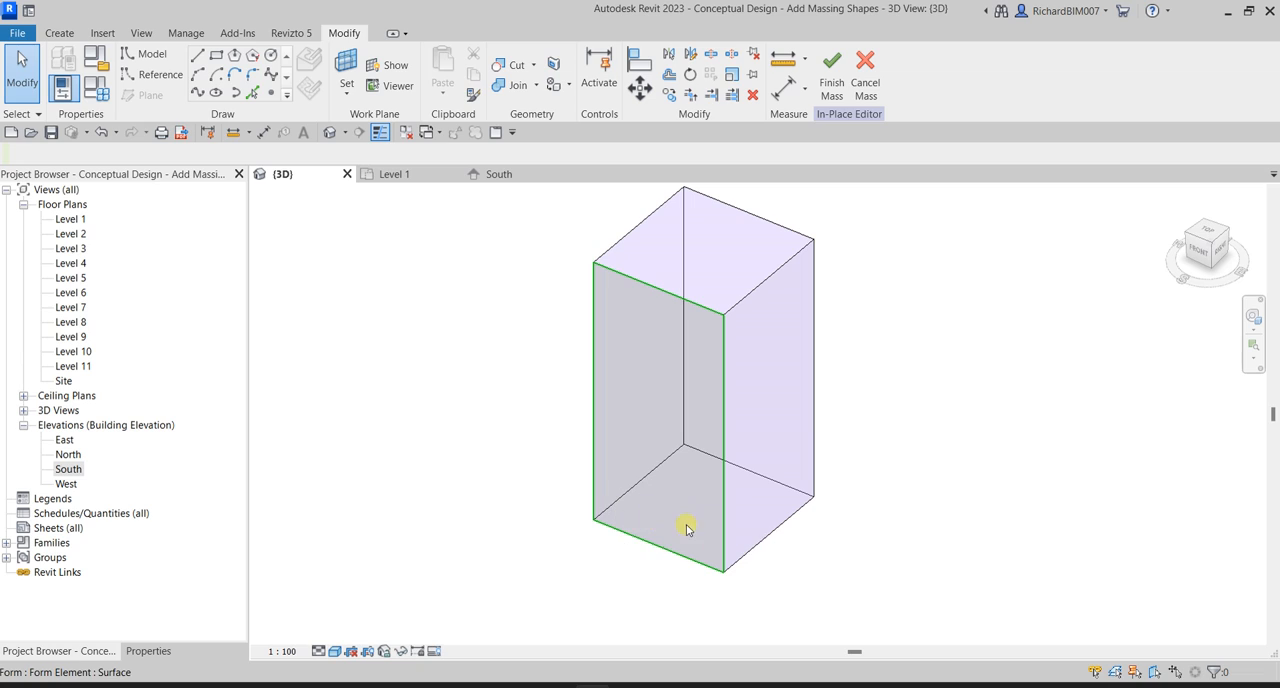
pyautogui.moveTo(948, 471)
pyautogui.keyDown('shift'); pyautogui.mouseDown(button='middle')
pyautogui.moveTo(1000, 474)
pyautogui.moveTo(946, 463)
pyautogui.mouseUp(button='middle'); pyautogui.keyUp('shift')
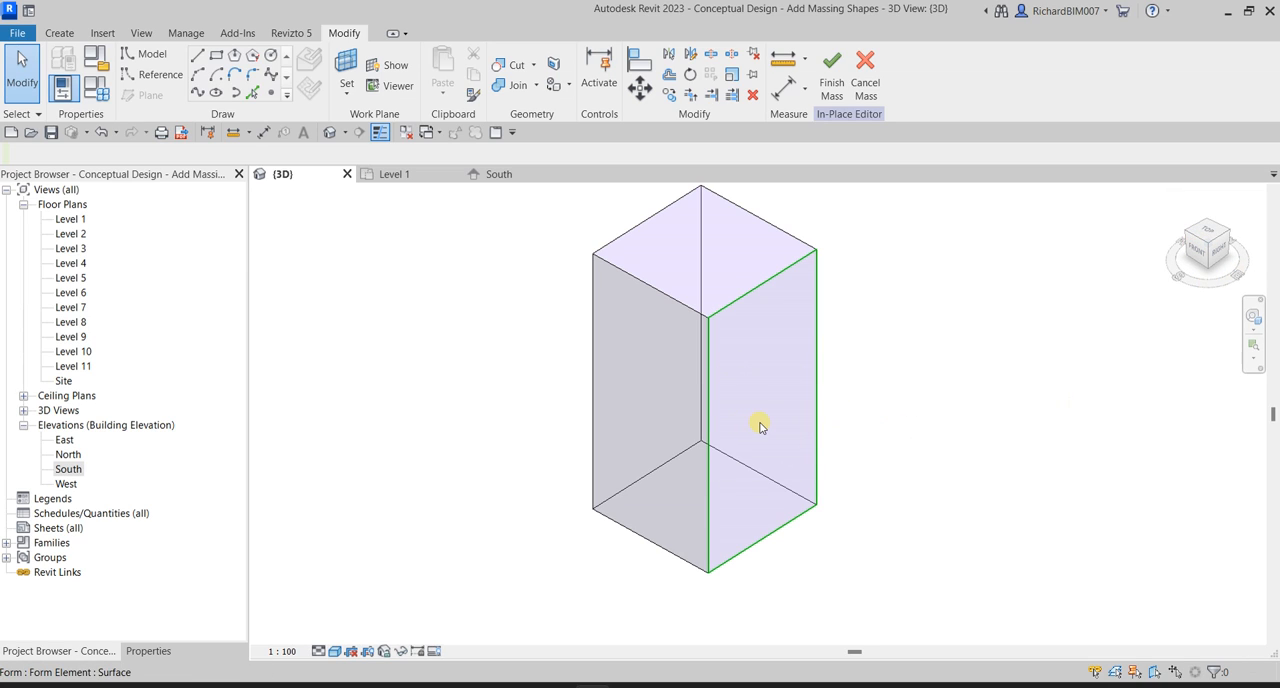
pyautogui.keyDown('shift'); pyautogui.moveTo(954, 414); pyautogui.dragTo(700, 443, button='middle'); pyautogui.keyUp('shift')
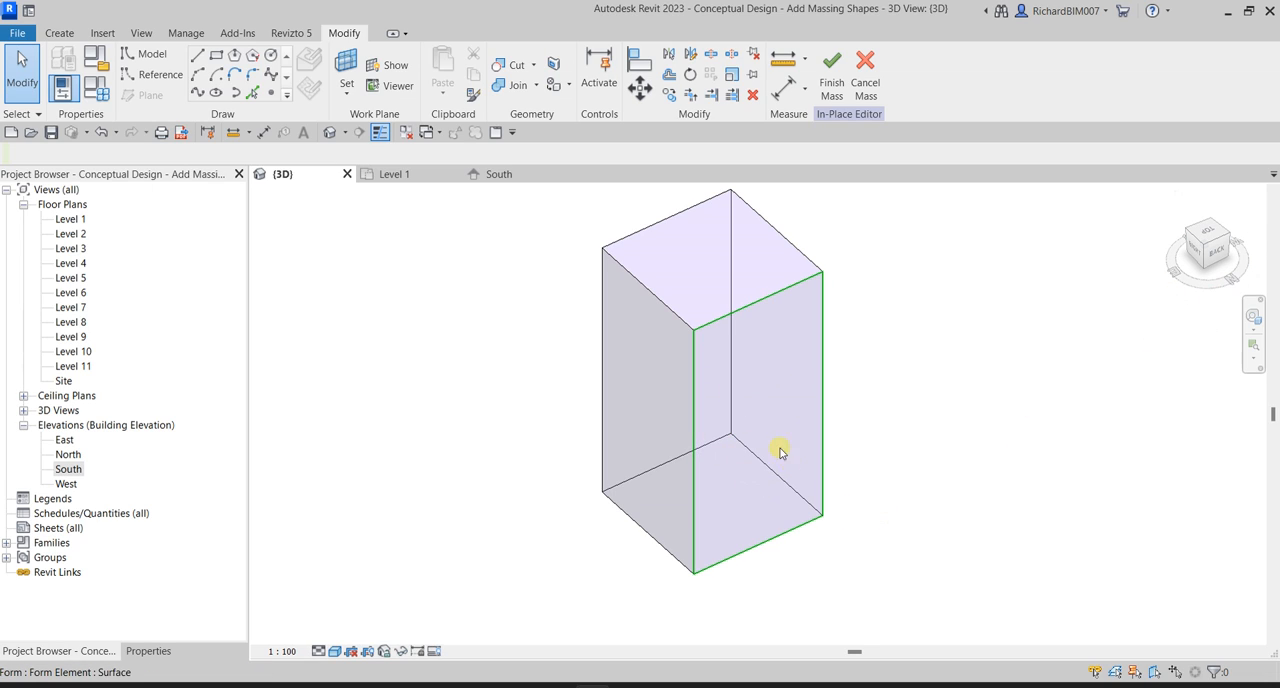
pyautogui.keyDown('shift'); pyautogui.moveTo(989, 496); pyautogui.dragTo(779, 482, button='middle'); pyautogui.keyUp('shift')
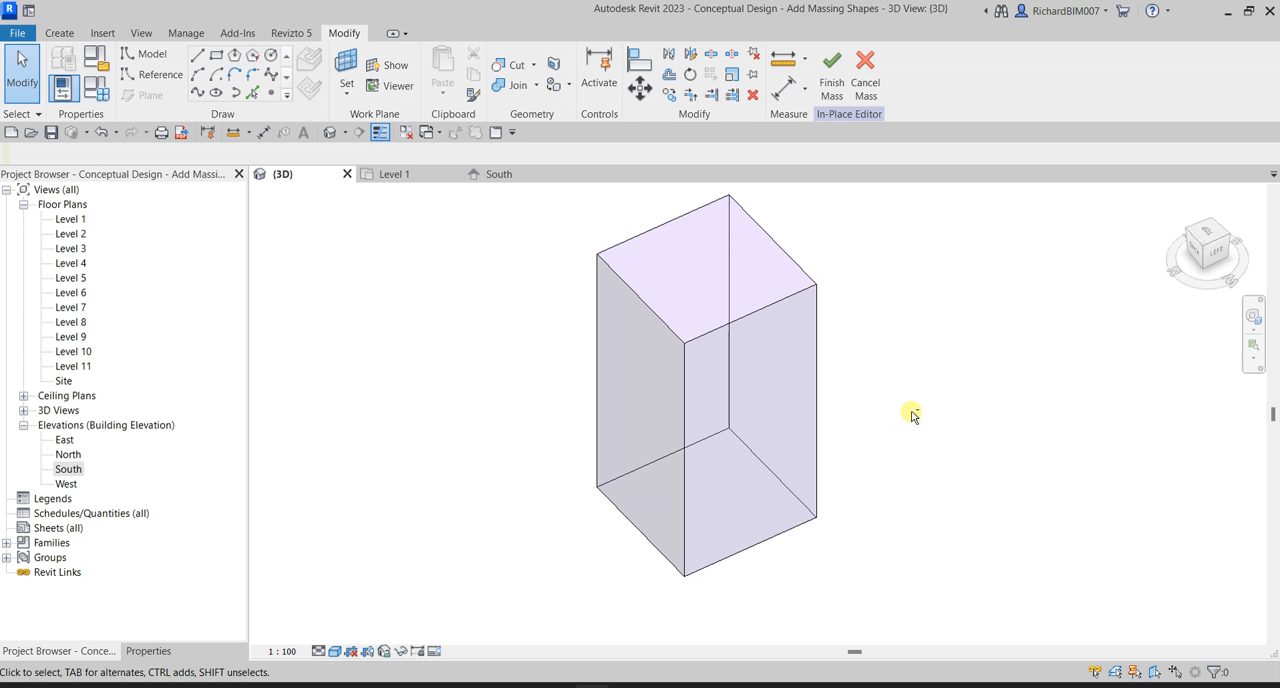
pyautogui.moveTo(912, 416)
pyautogui.keyDown('shift'); pyautogui.mouseDown(button='middle')
pyautogui.moveTo(914, 429)
pyautogui.moveTo(741, 437)
pyautogui.moveTo(708, 425)
pyautogui.moveTo(754, 414)
pyautogui.moveTo(515, 398)
pyautogui.moveTo(703, 405)
pyautogui.mouseUp(button='middle'); pyautogui.keyUp('shift')
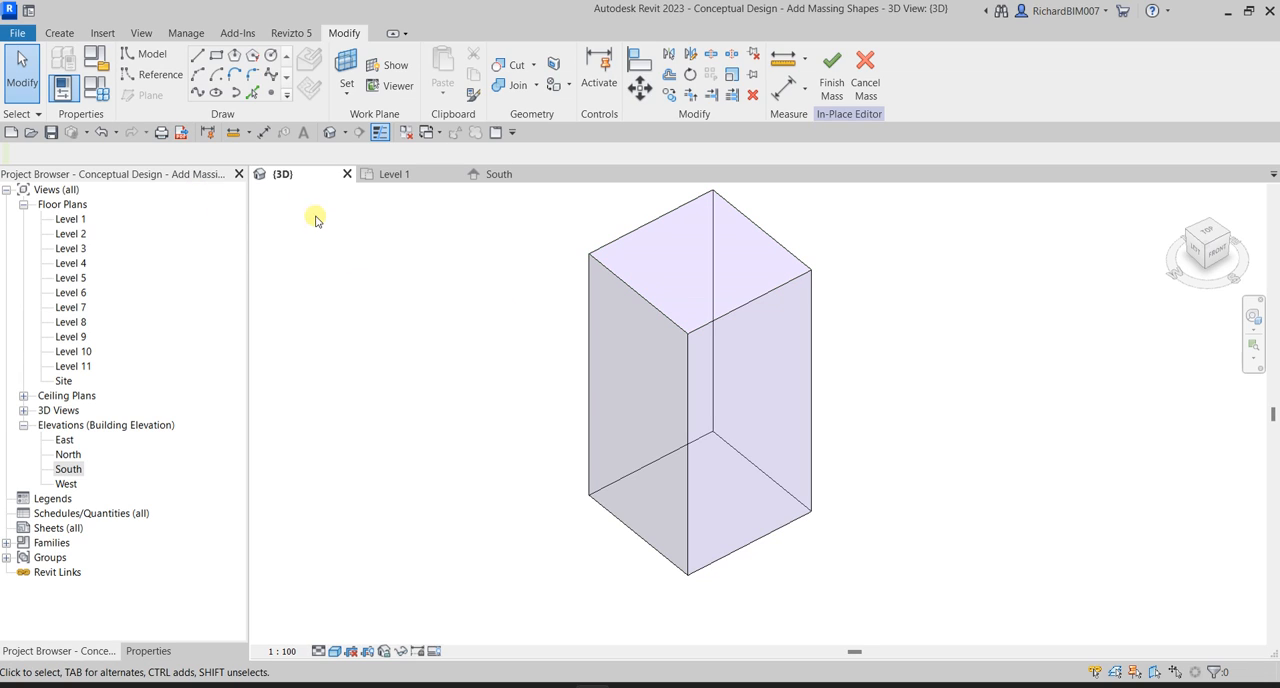
# Start a model line and set the front face of the tower as its work plane in the 3D view.
pyautogui.click(202, 60)
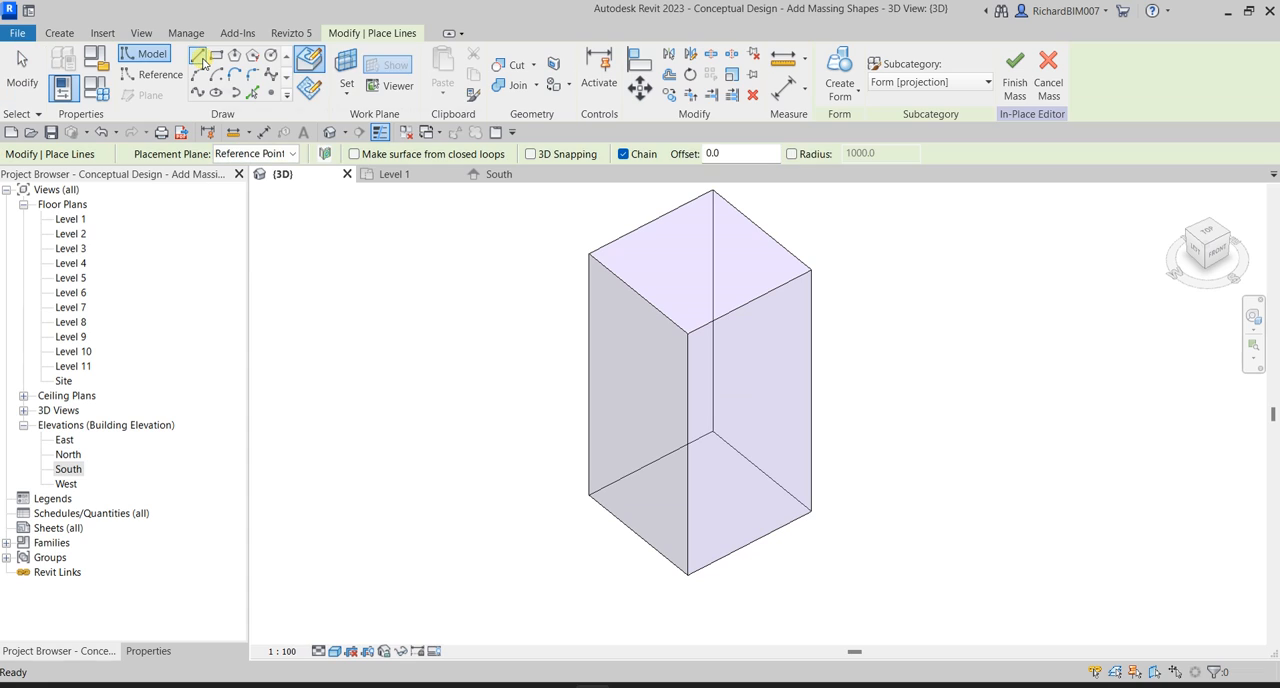
pyautogui.click(796, 405)
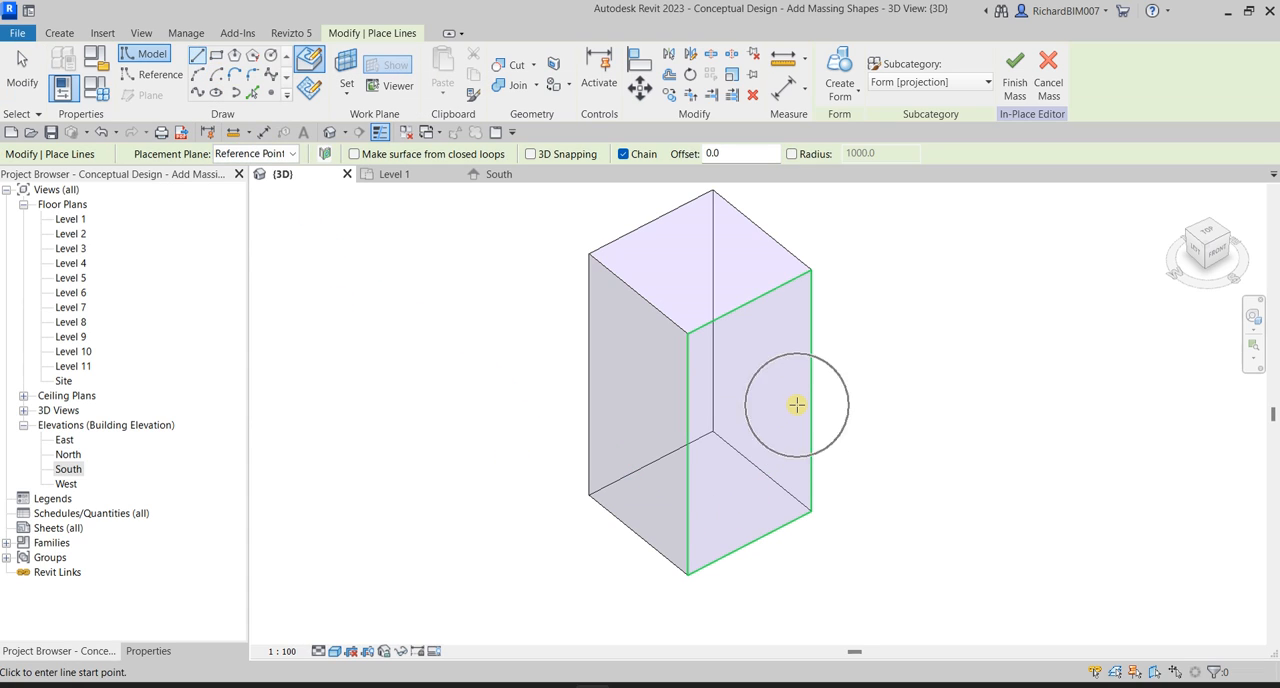
pyautogui.click(347, 93)
pyautogui.click(348, 95)
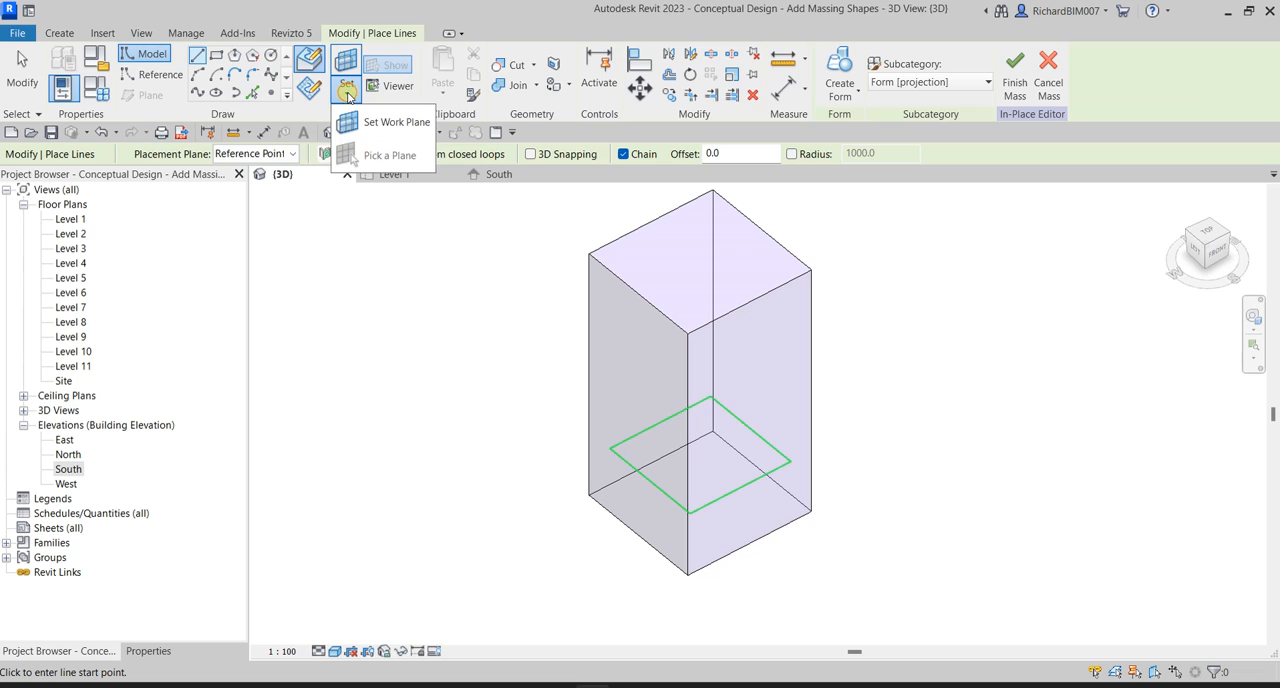
pyautogui.click(399, 125)
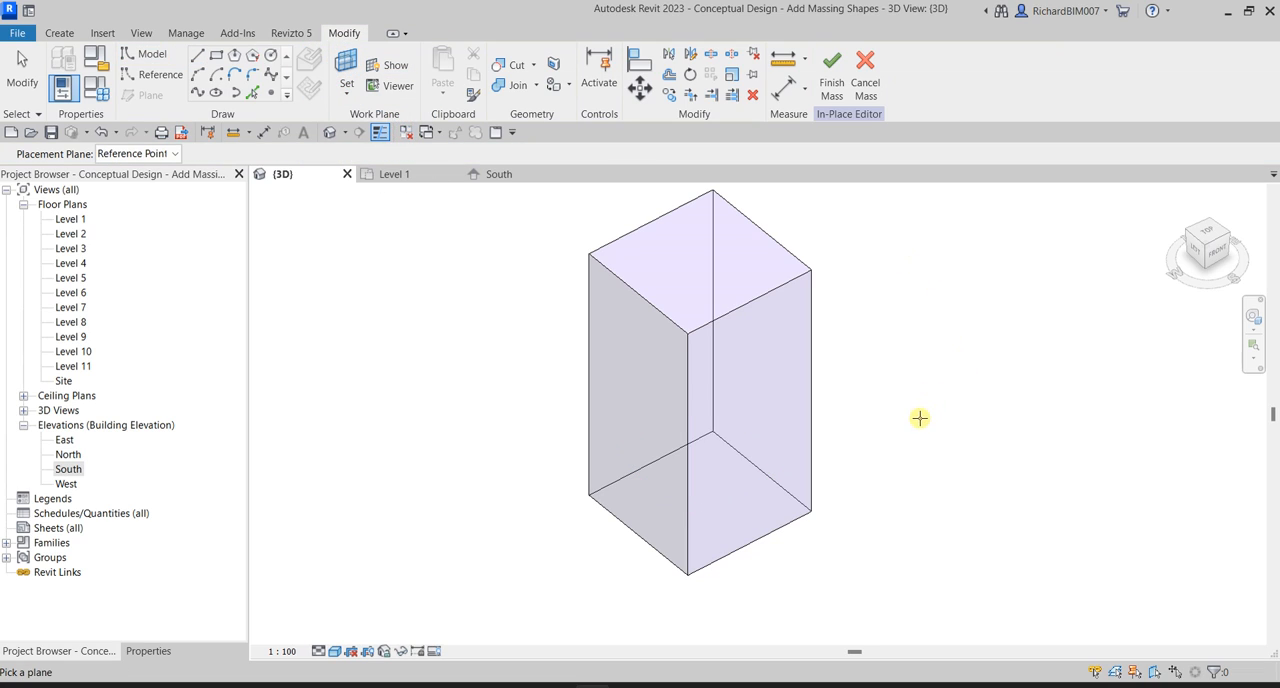
pyautogui.click(783, 401)
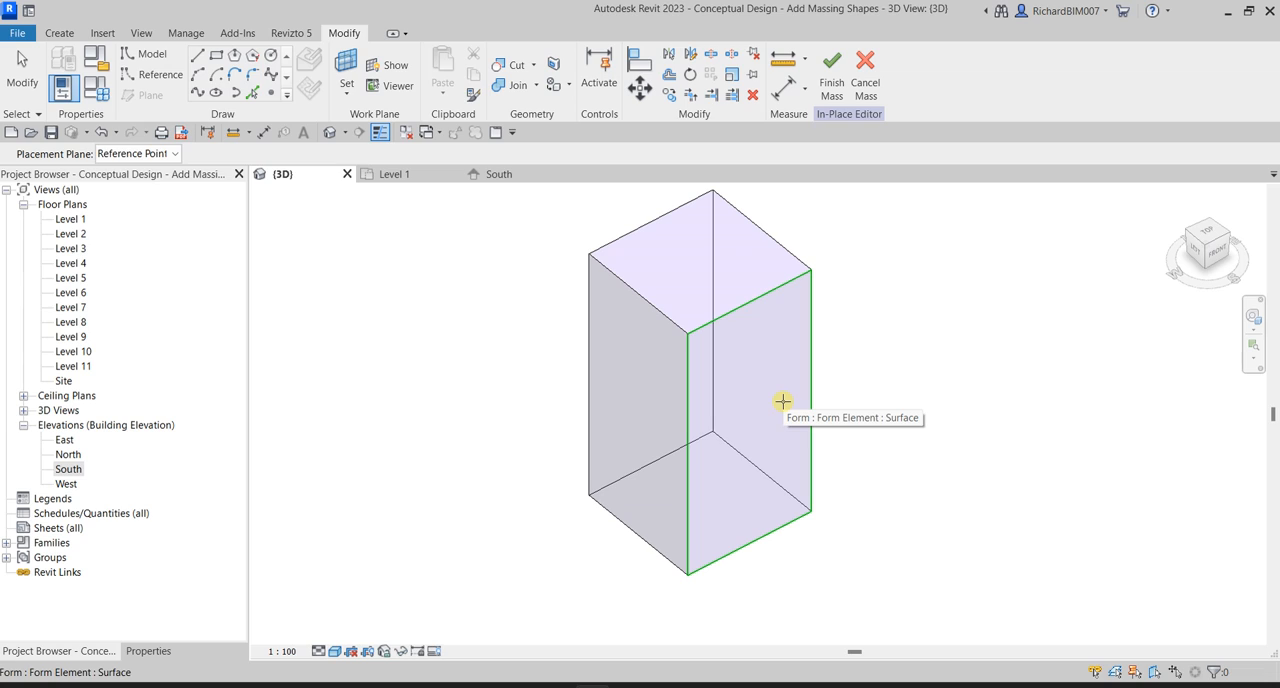
pyautogui.click(783, 401)
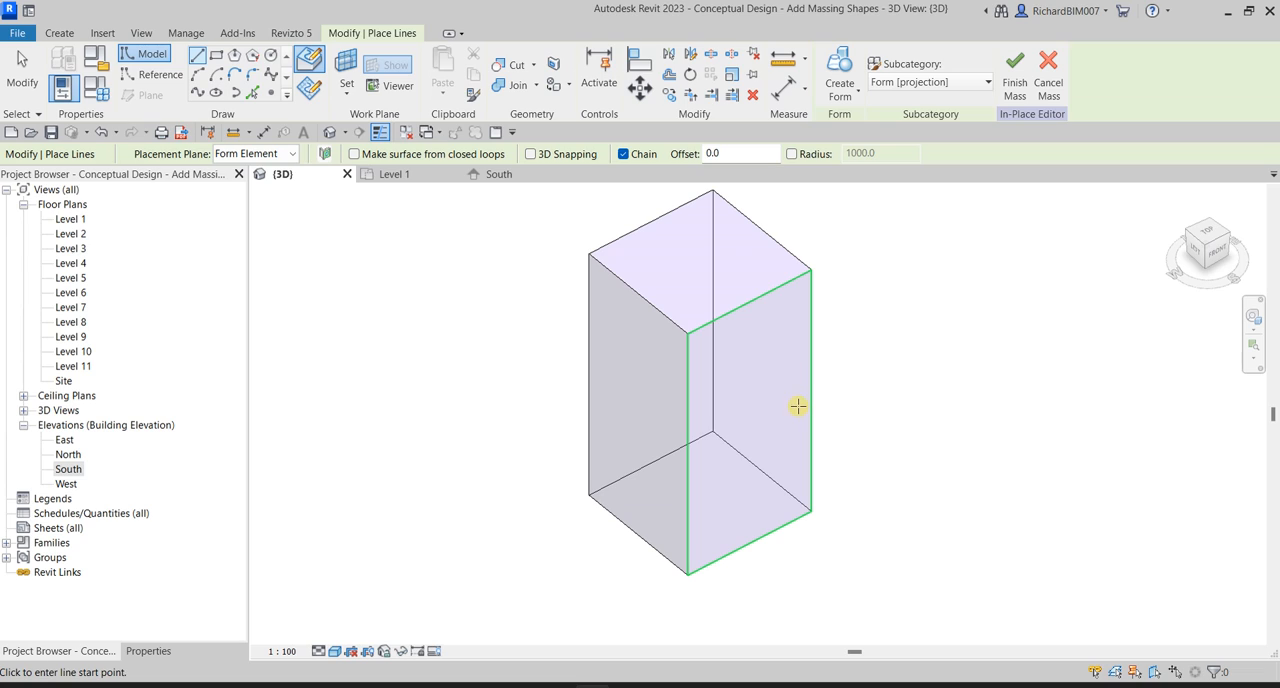
# Open the South elevation and start a model line with the tower's South face picked as the work plane.
pyautogui.click(74, 474)
pyautogui.click(74, 474)
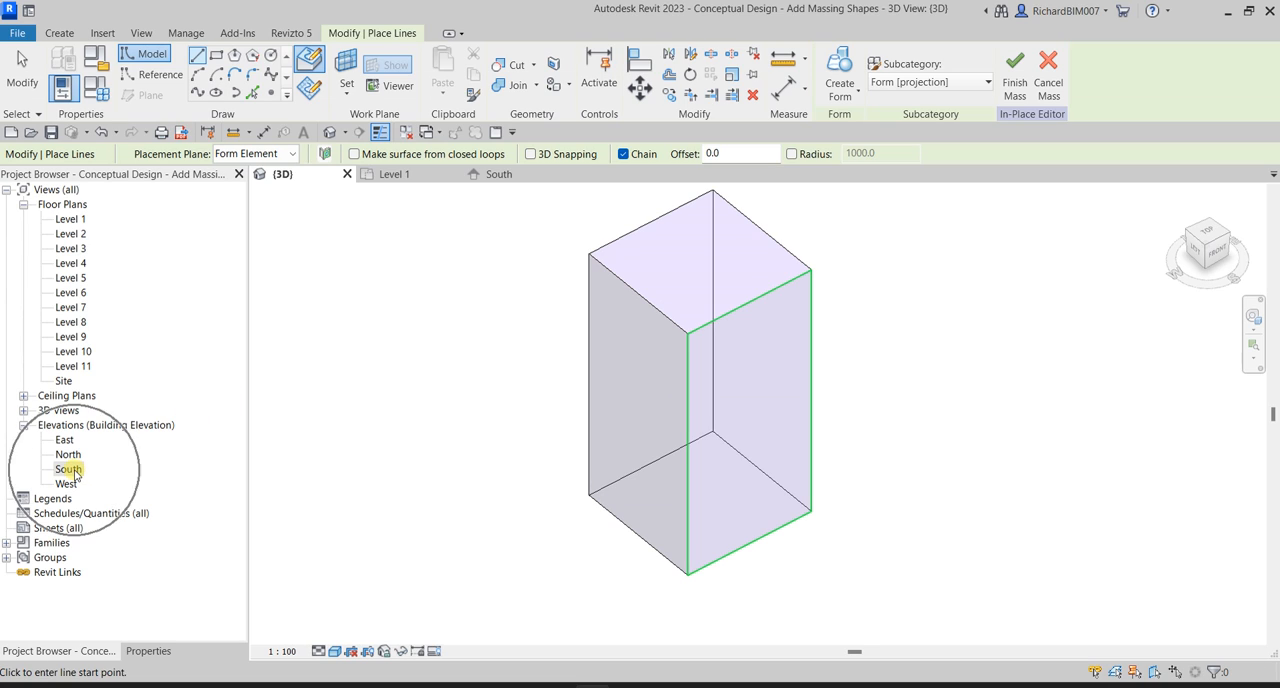
pyautogui.doubleClick(74, 474)
pyautogui.scroll(3, 425, 380)
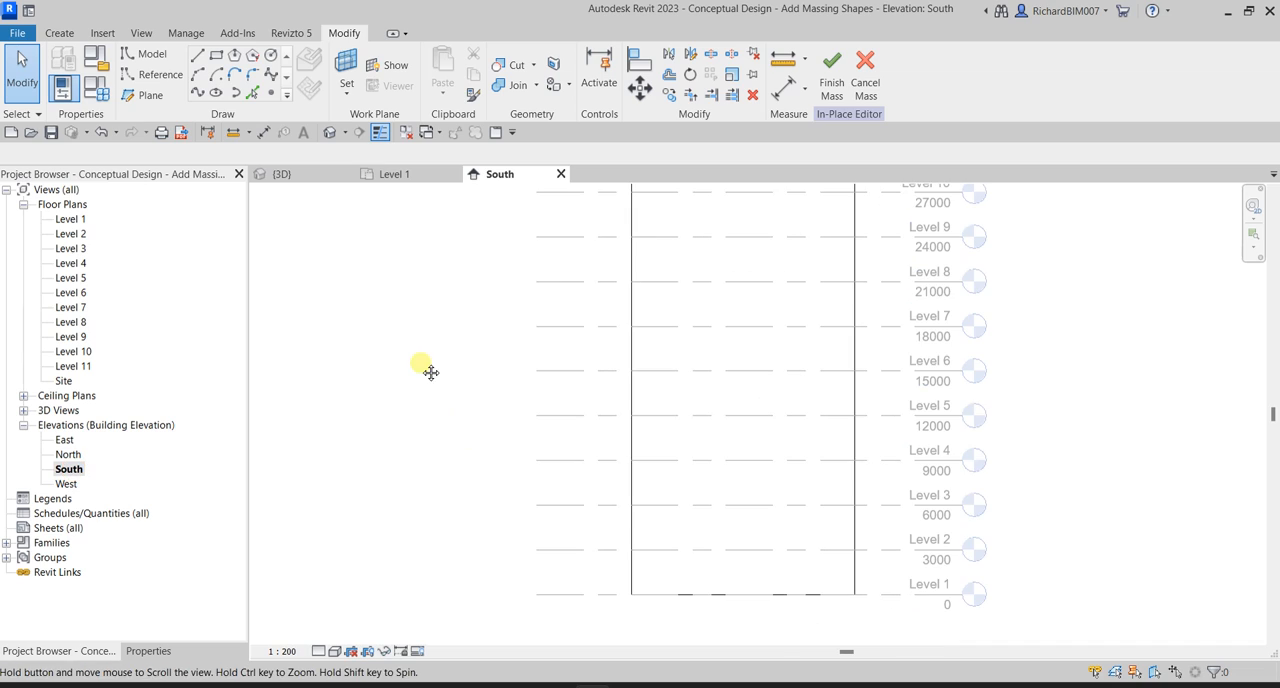
pyautogui.click(196, 57)
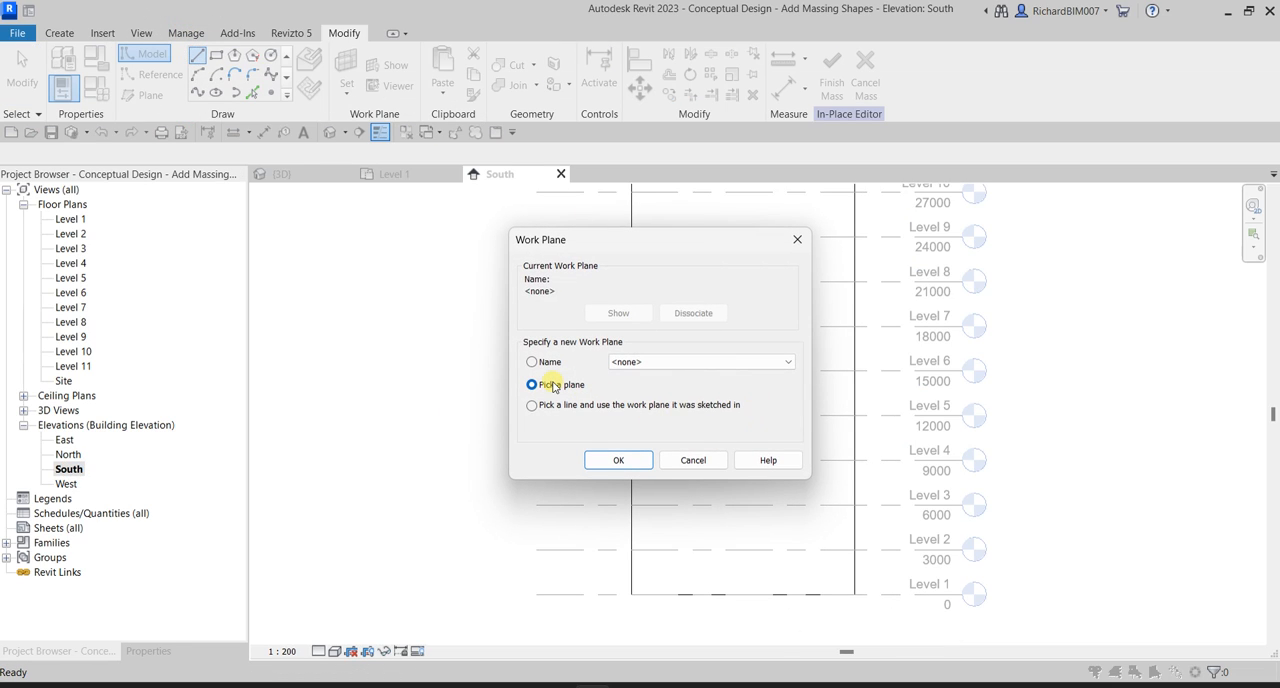
pyautogui.click(553, 386)
pyautogui.click(618, 458)
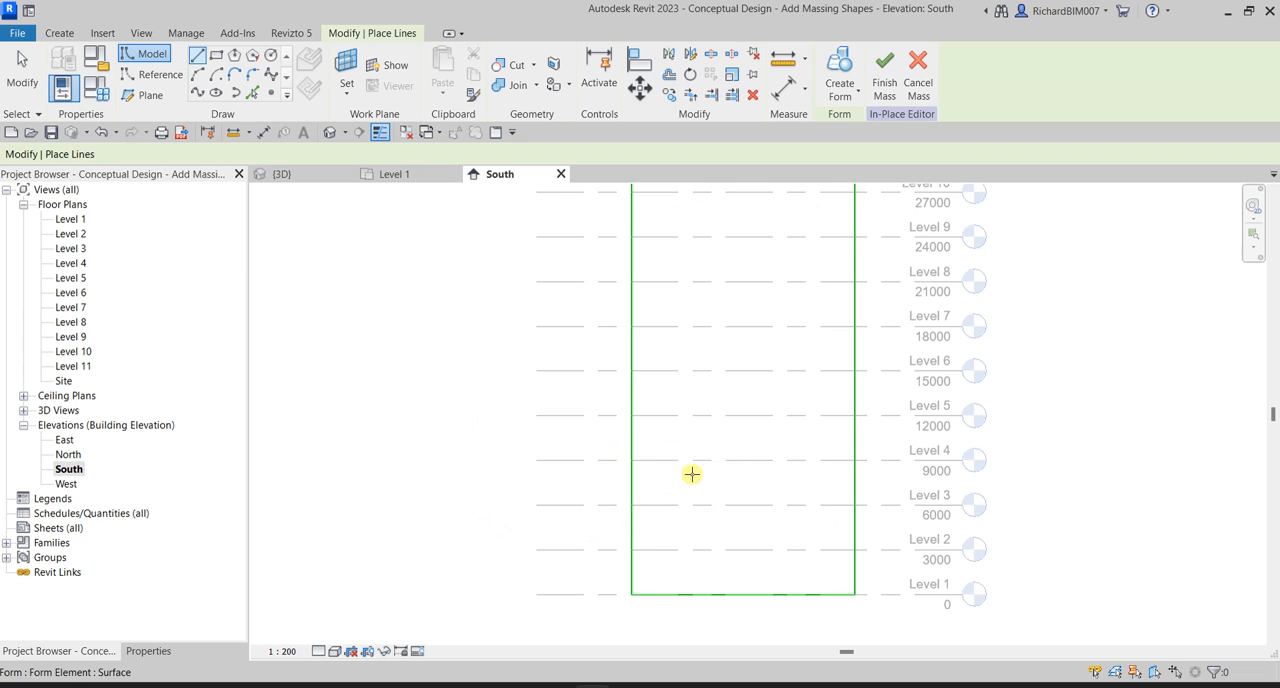
pyautogui.scroll(-3, 692, 474)
pyautogui.click(694, 491)
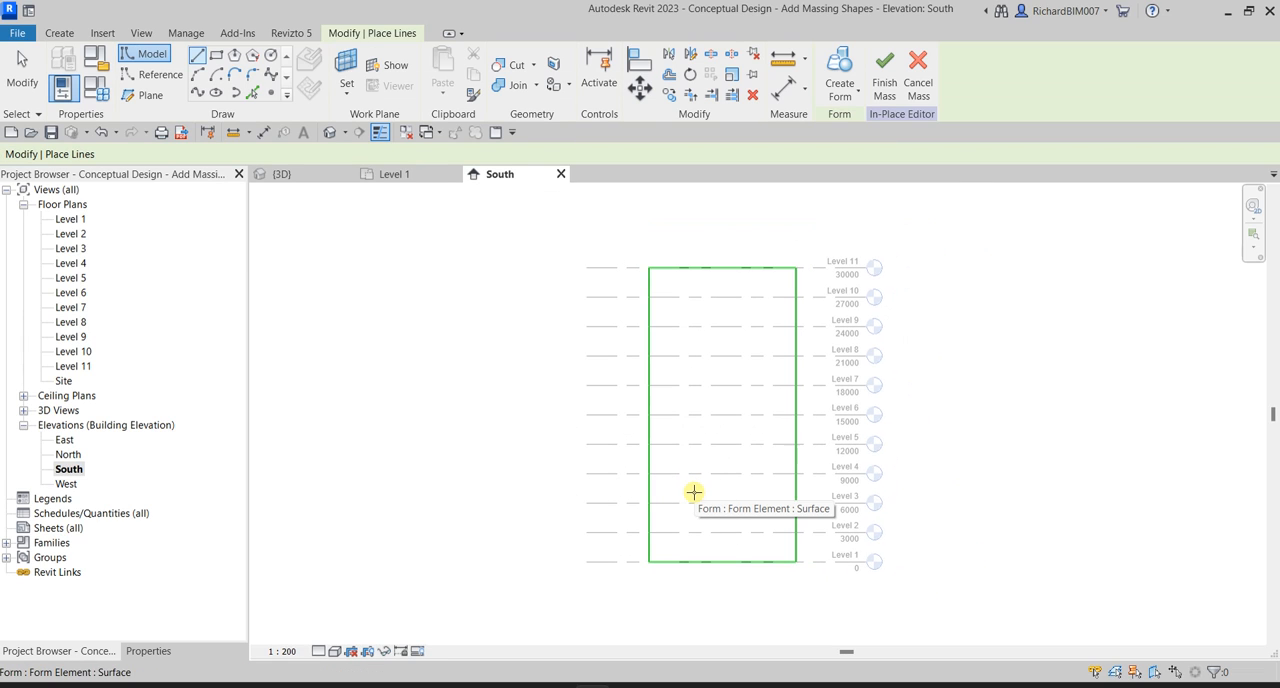
pyautogui.click(694, 491)
# Draw a vertical 9000 mm line from the midpoint of the face's base up to Level 4.
pyautogui.scroll(3, 740, 502)
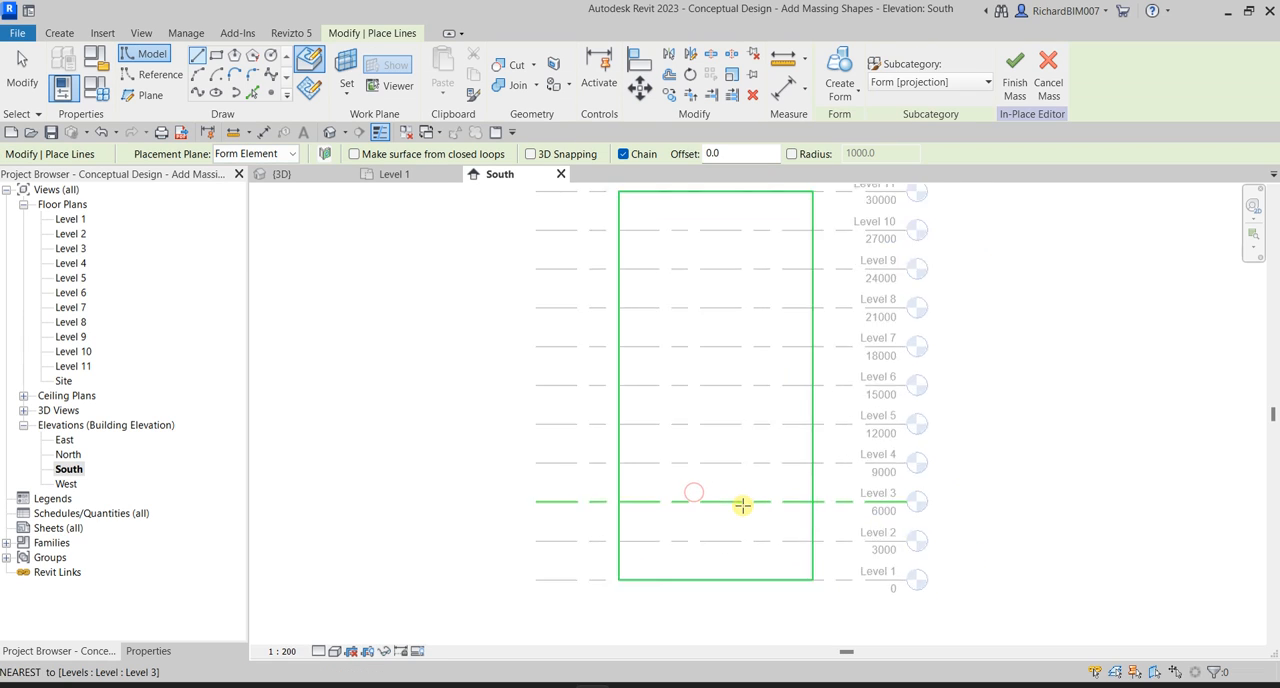
pyautogui.click(707, 603)
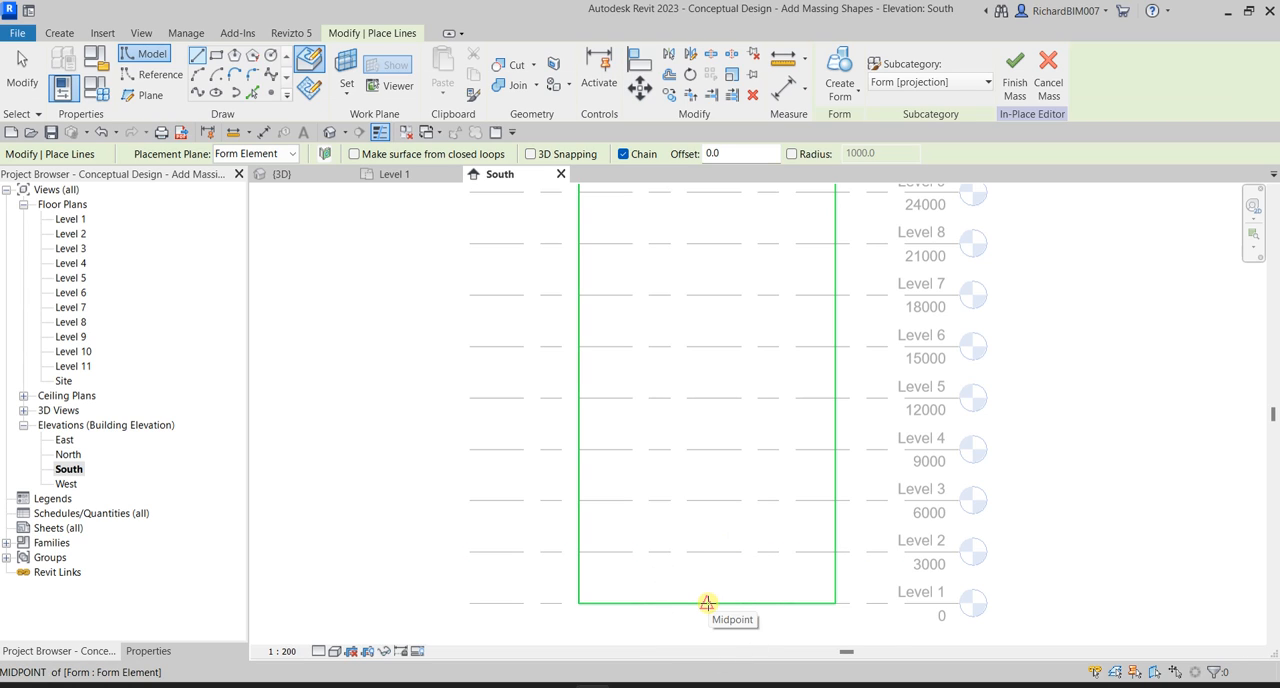
pyautogui.click(707, 450)
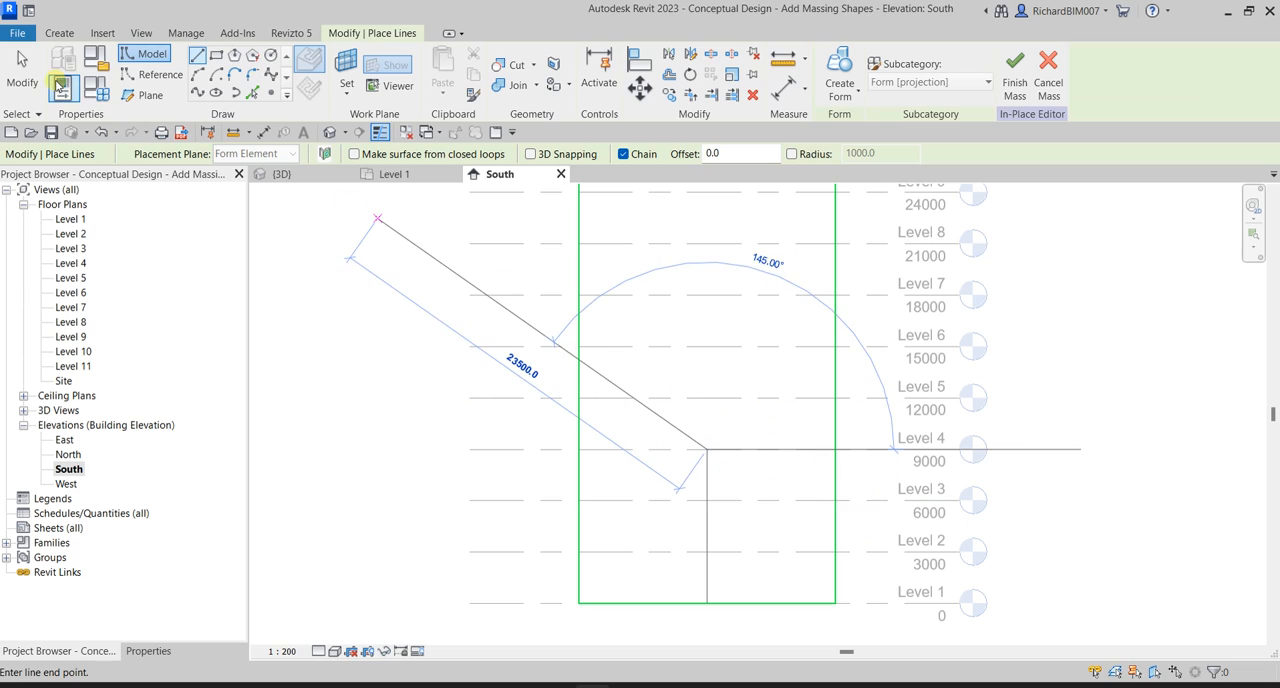
pyautogui.click(22, 68)
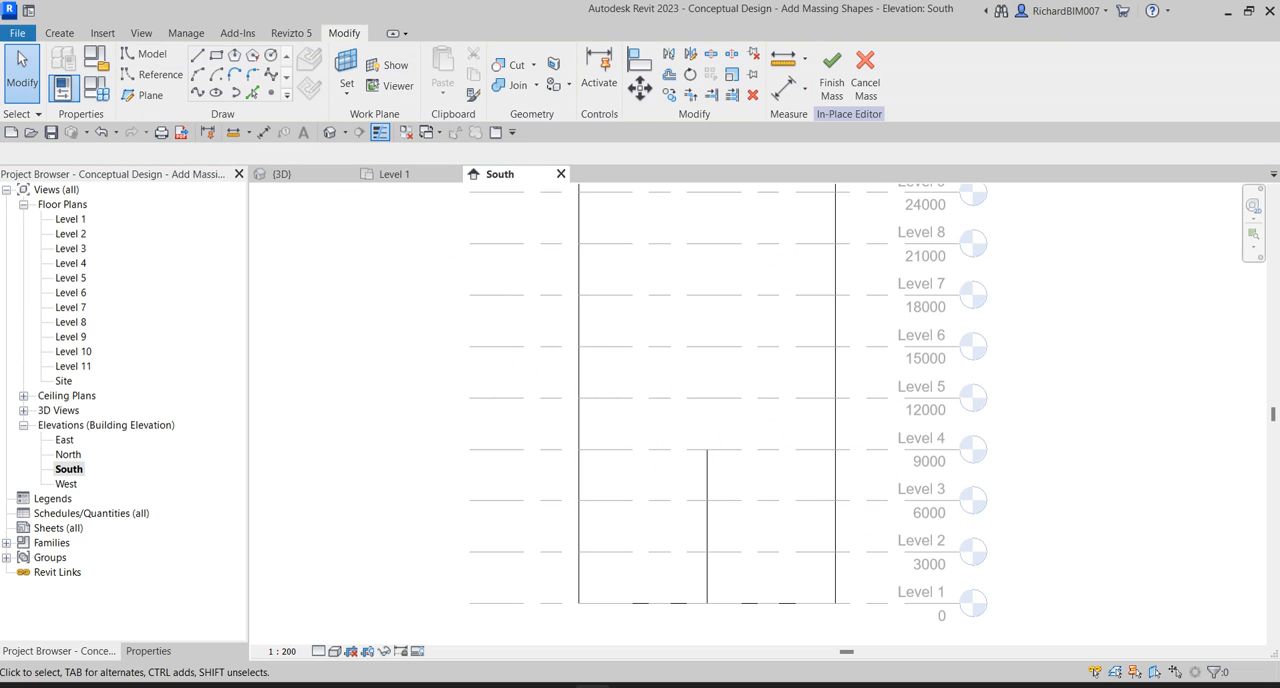
# Use Pick Lines with a 3000 mm offset to copy the vertical centre line to both of its sides.
pyautogui.click(255, 94)
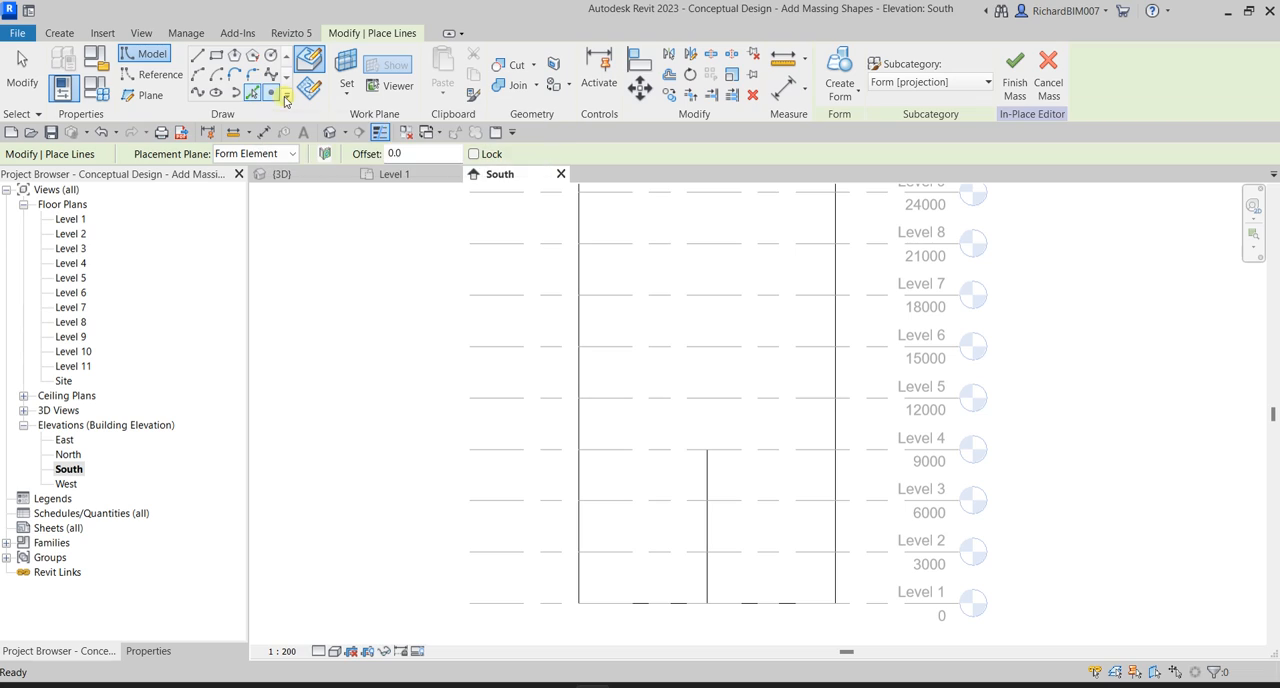
pyautogui.click(412, 154)
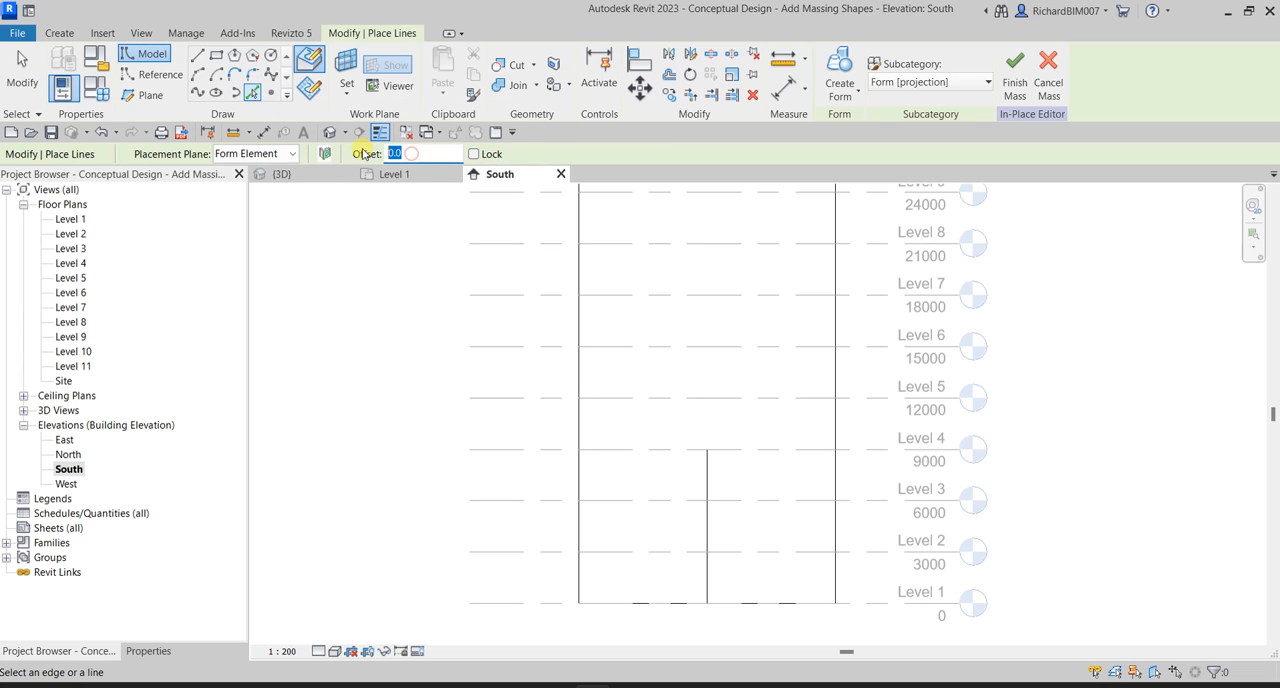
pyautogui.write('3000')
pyautogui.press('Return')
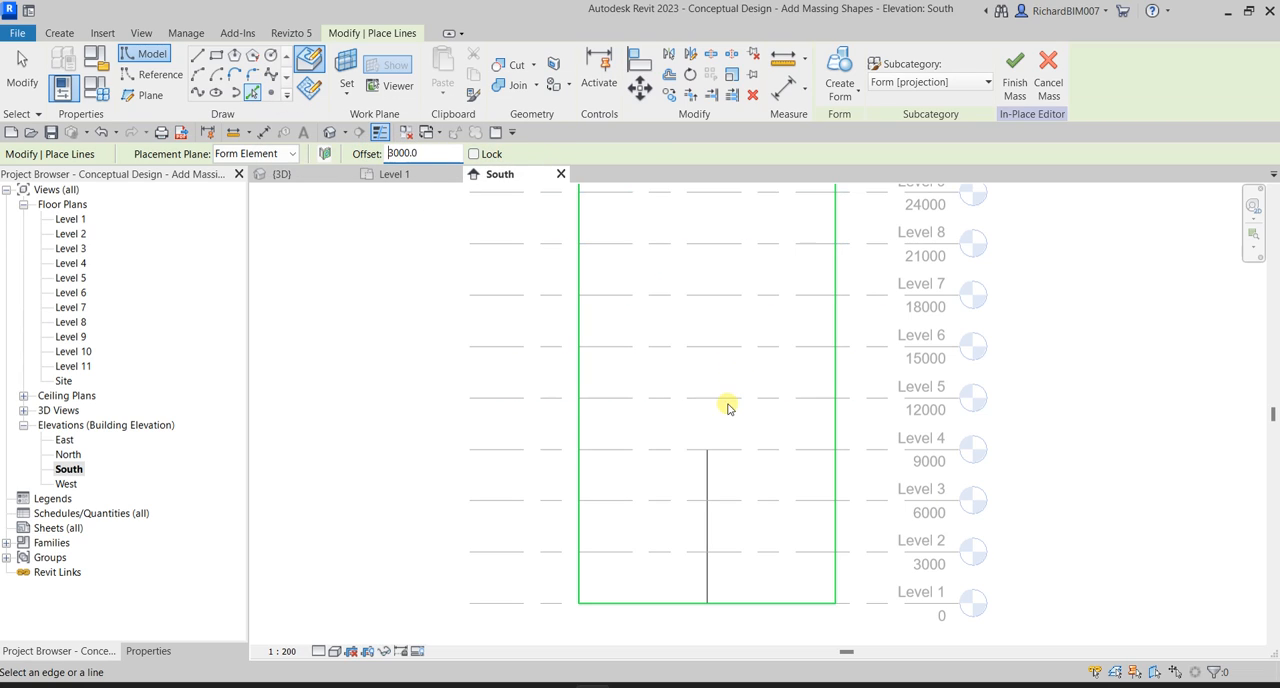
pyautogui.click(713, 487)
pyautogui.scroll(2, 690, 478)
pyautogui.click(713, 483)
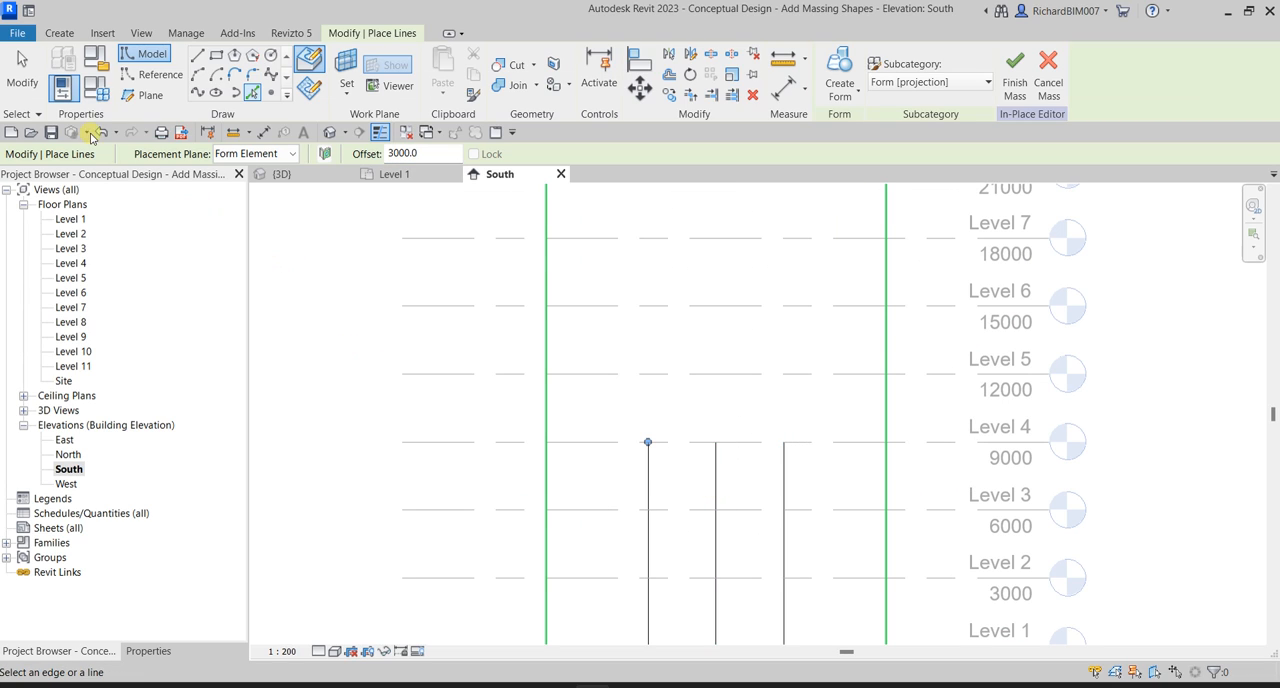
# Draw a 3000 mm radius, 180° start-end-radius arc joining the upper ends of the two outer vertical lines.
pyautogui.click(21, 68)
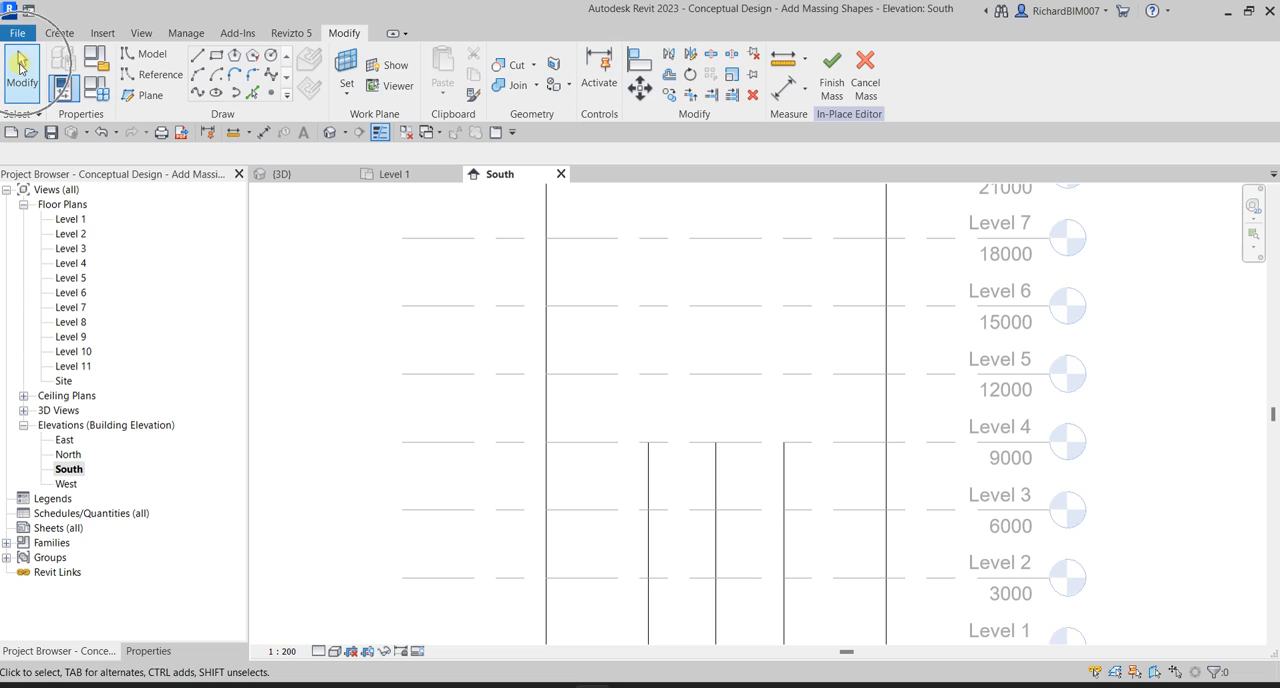
pyautogui.click(198, 76)
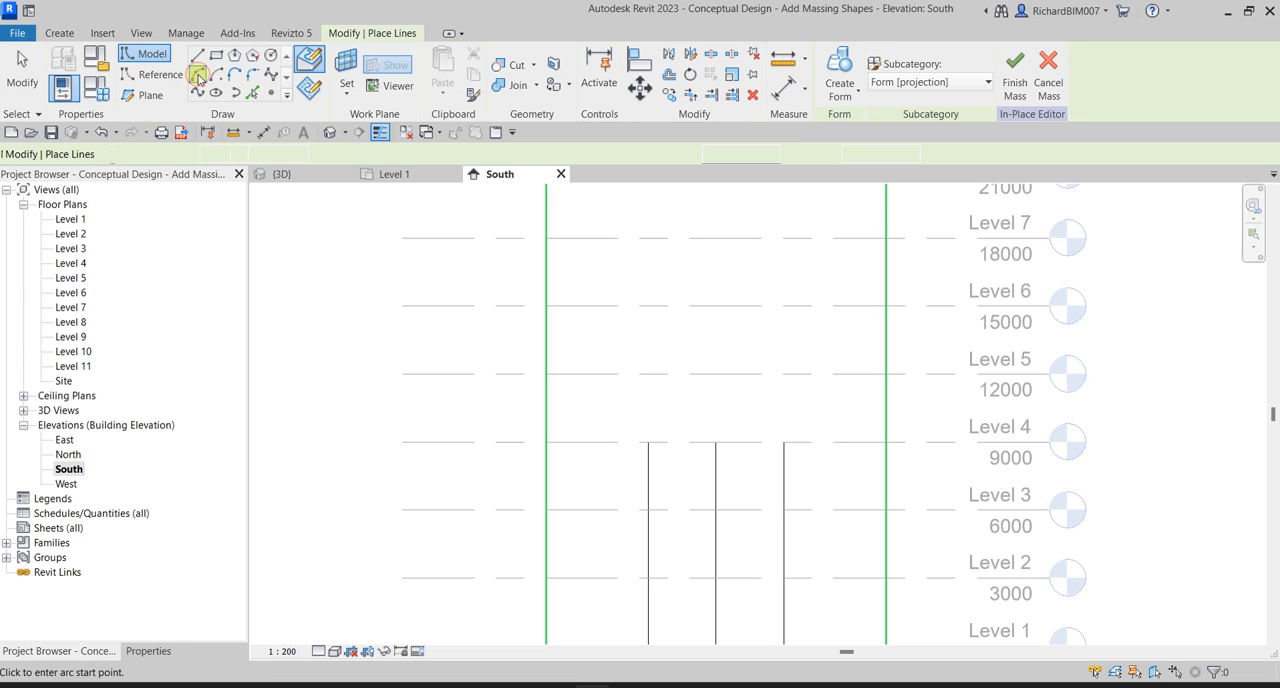
pyautogui.click(646, 441)
pyautogui.click(784, 441)
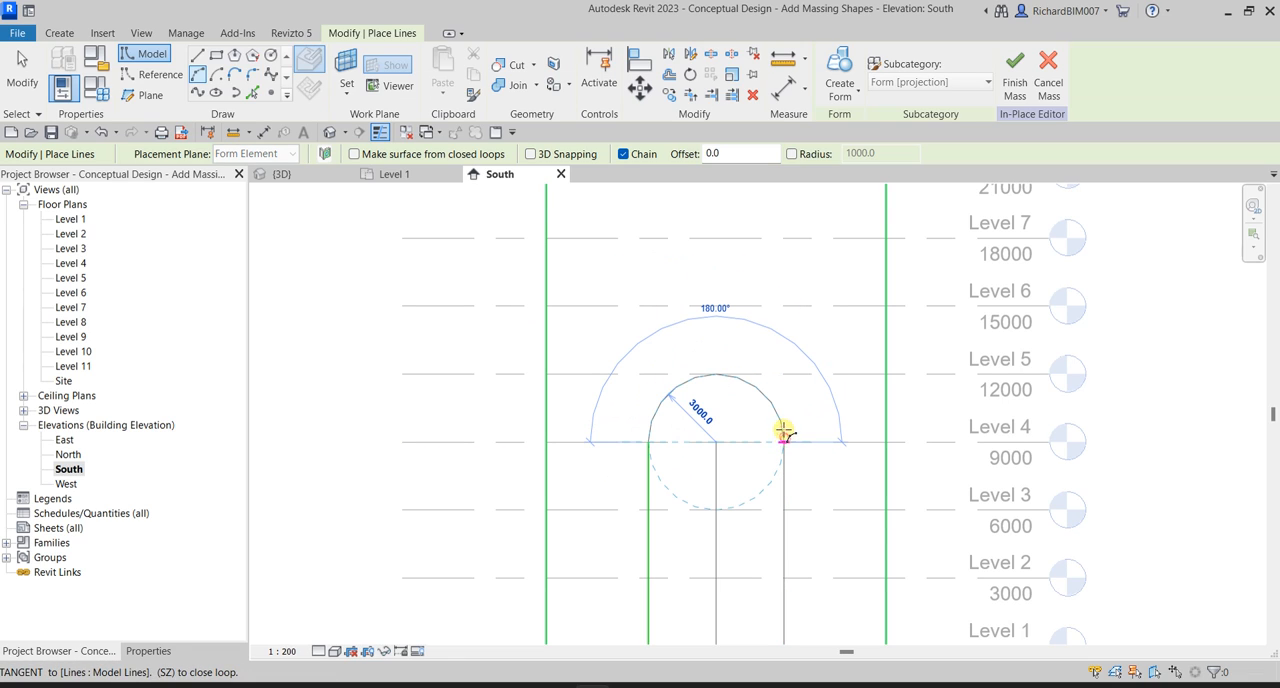
pyautogui.click(717, 371)
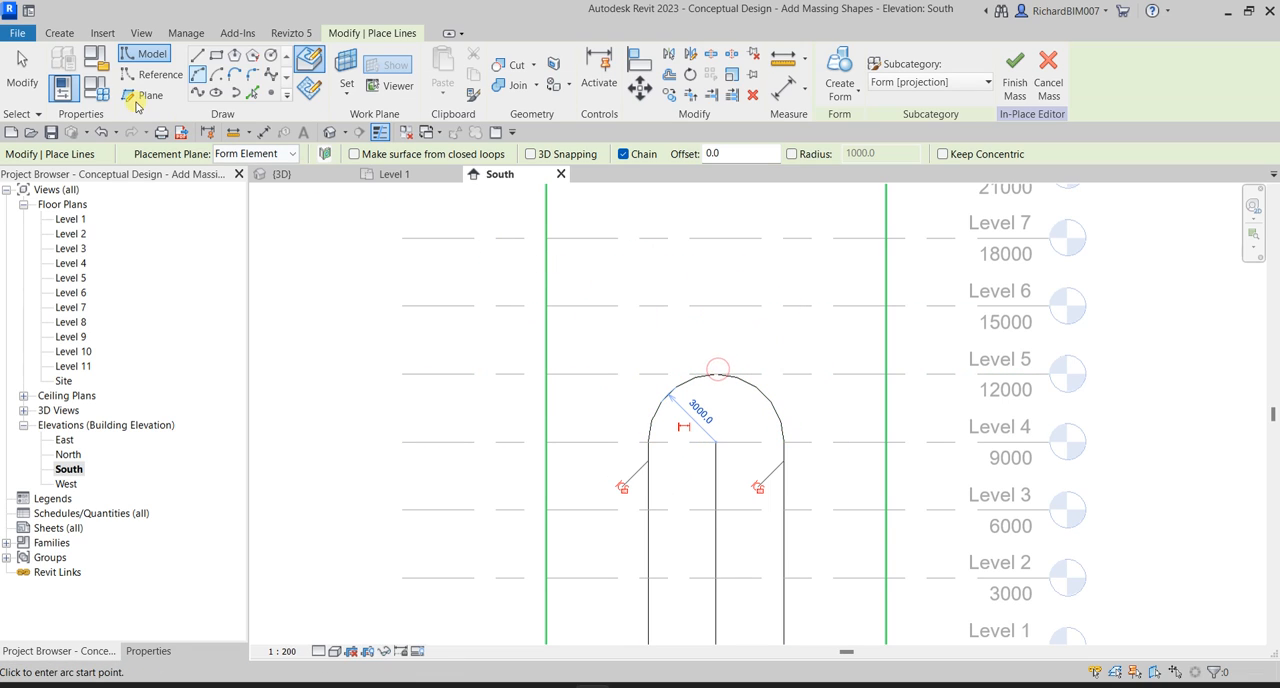
pyautogui.click(22, 72)
# Delete the vertical centre line inside the arched profile.
pyautogui.scroll(-3, 697, 305)
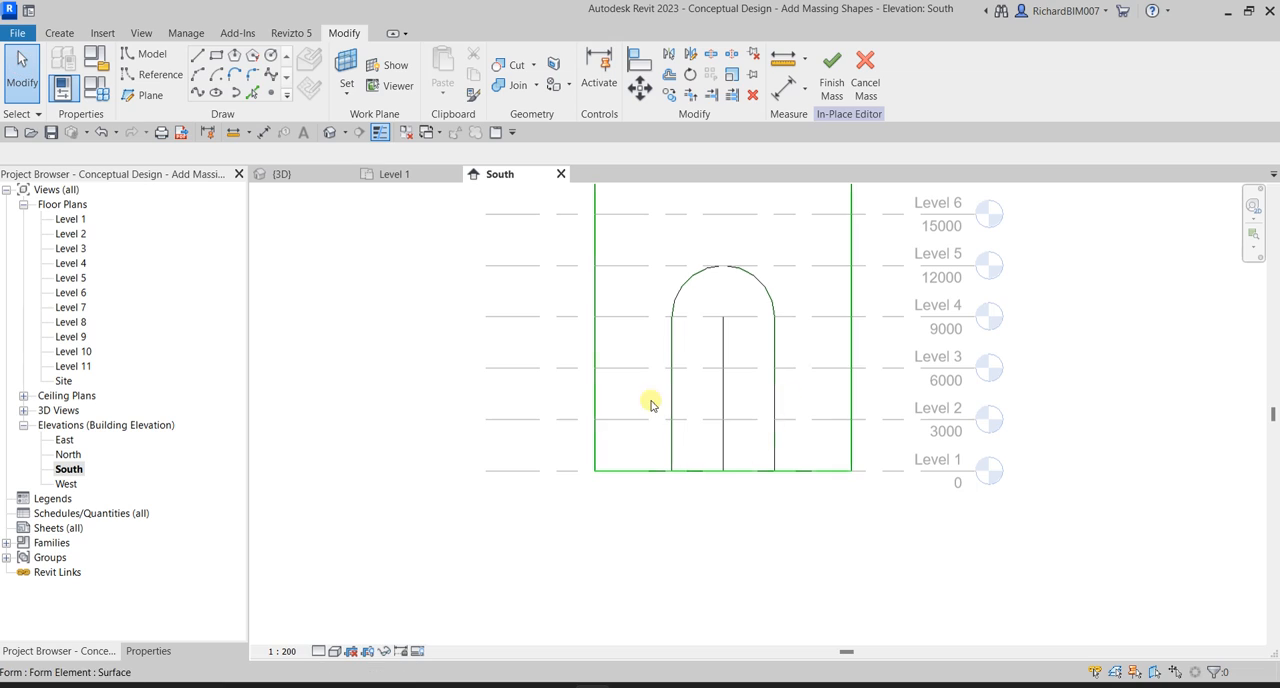
pyautogui.scroll(2, 740, 390)
pyautogui.click(716, 396)
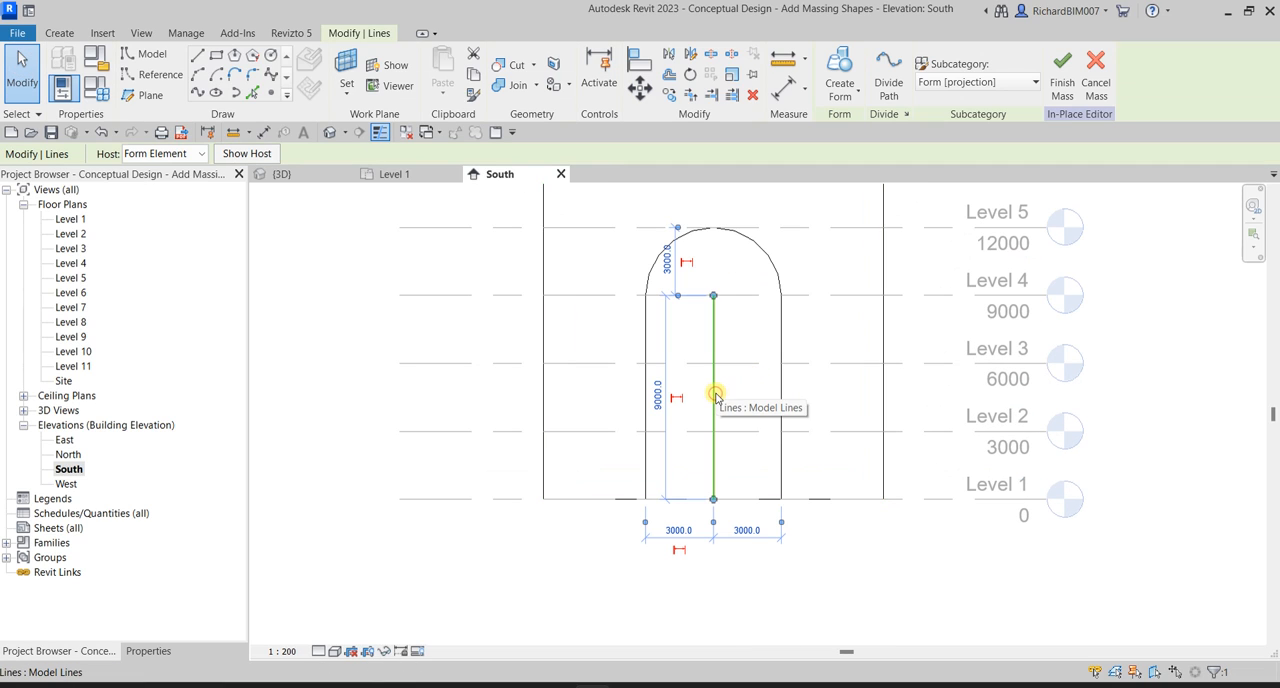
pyautogui.scroll(2, 714, 390)
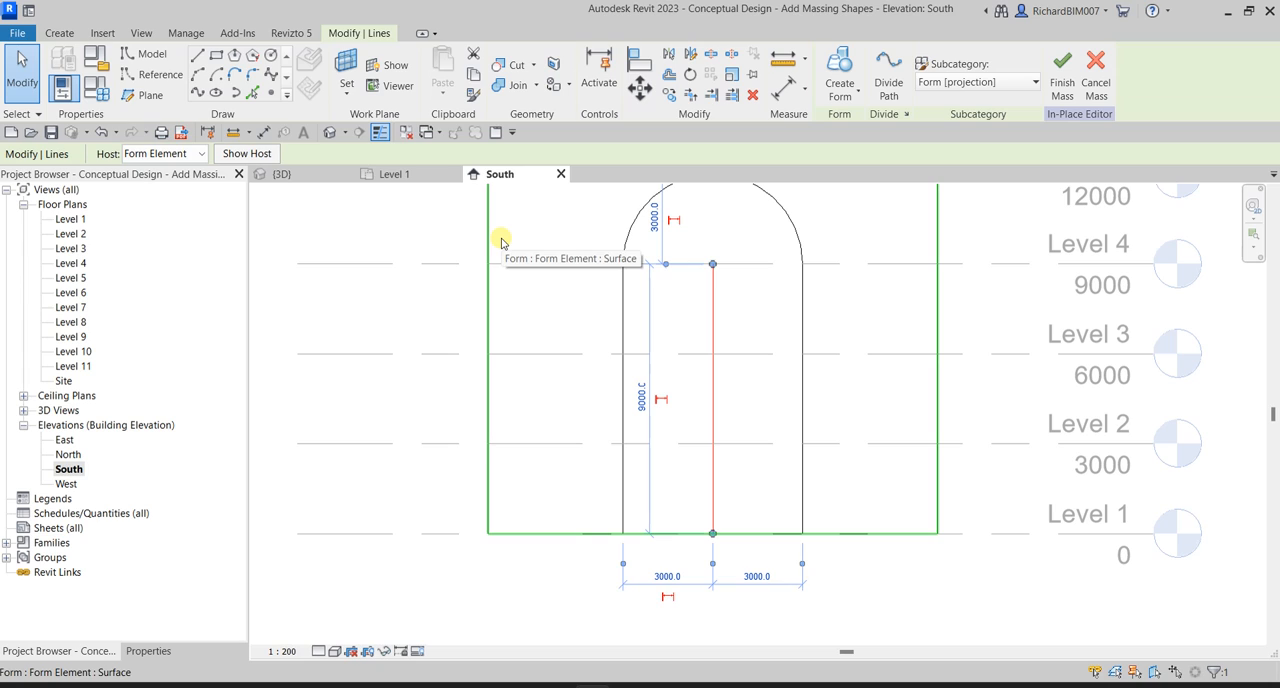
pyautogui.press('Escape')
pyautogui.scroll(-3, 780, 363)
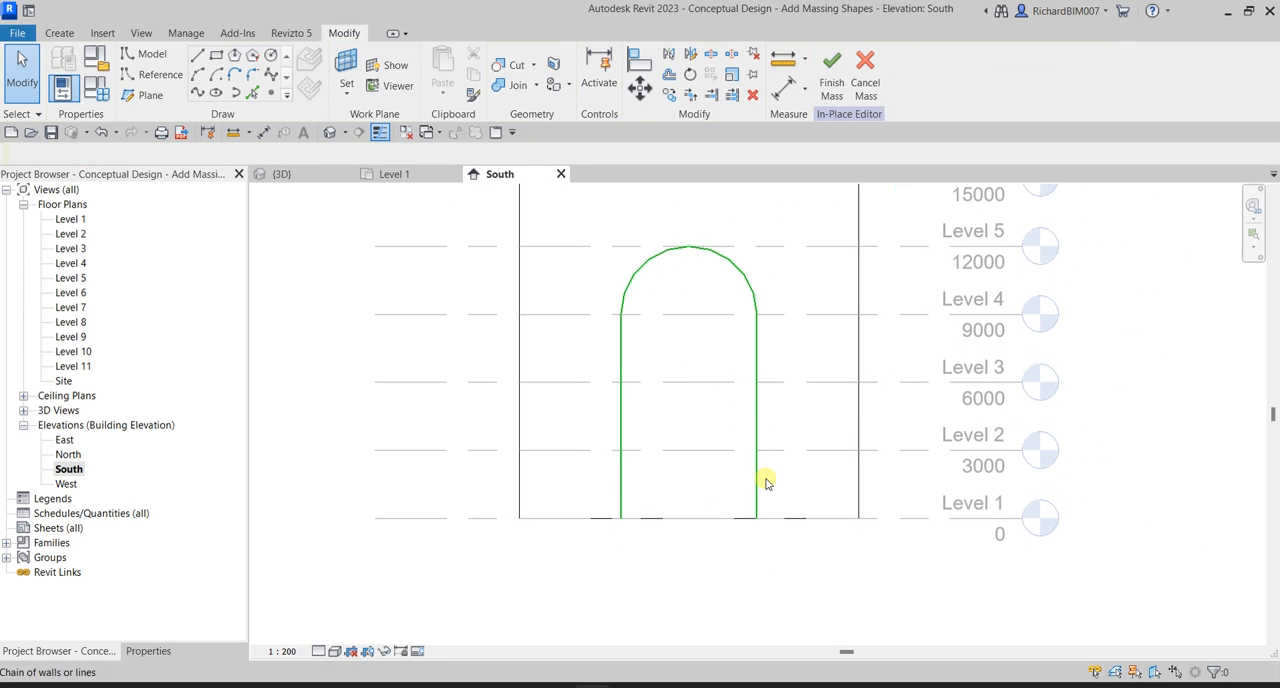
# Close the arched profile with a horizontal model line along Level 1 between the lower ends of its two sides.
pyautogui.click(198, 57)
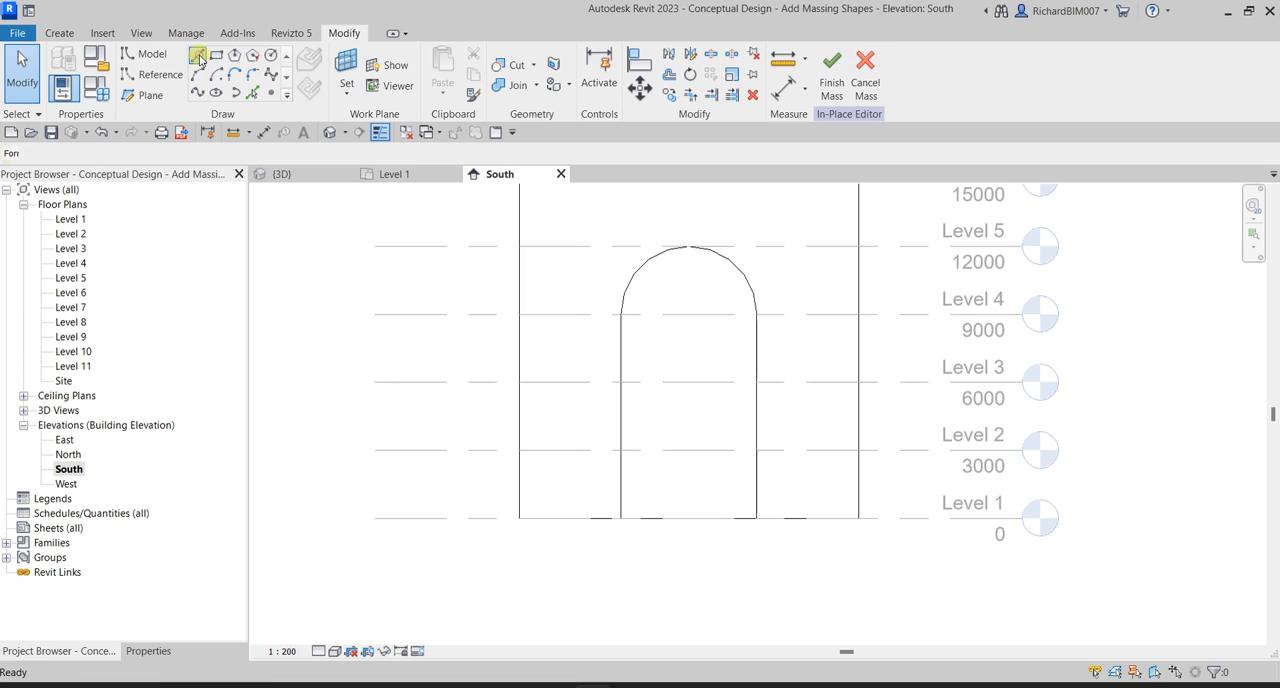
pyautogui.click(621, 518)
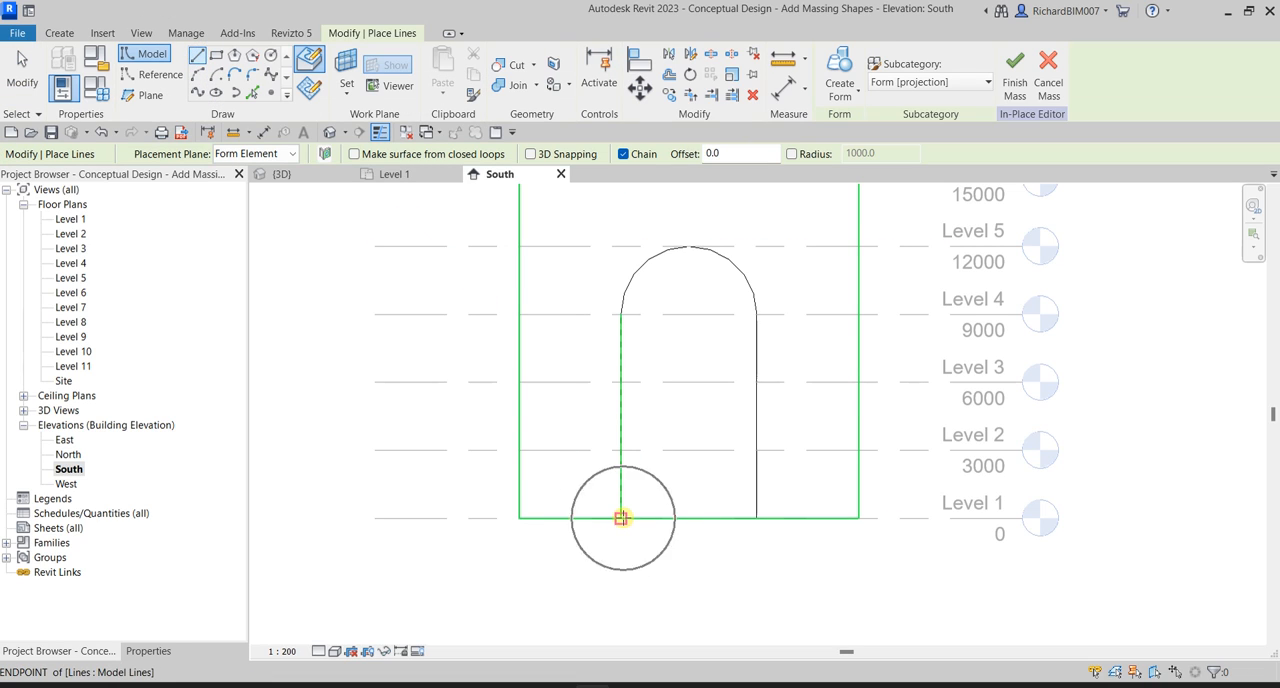
pyautogui.click(757, 518)
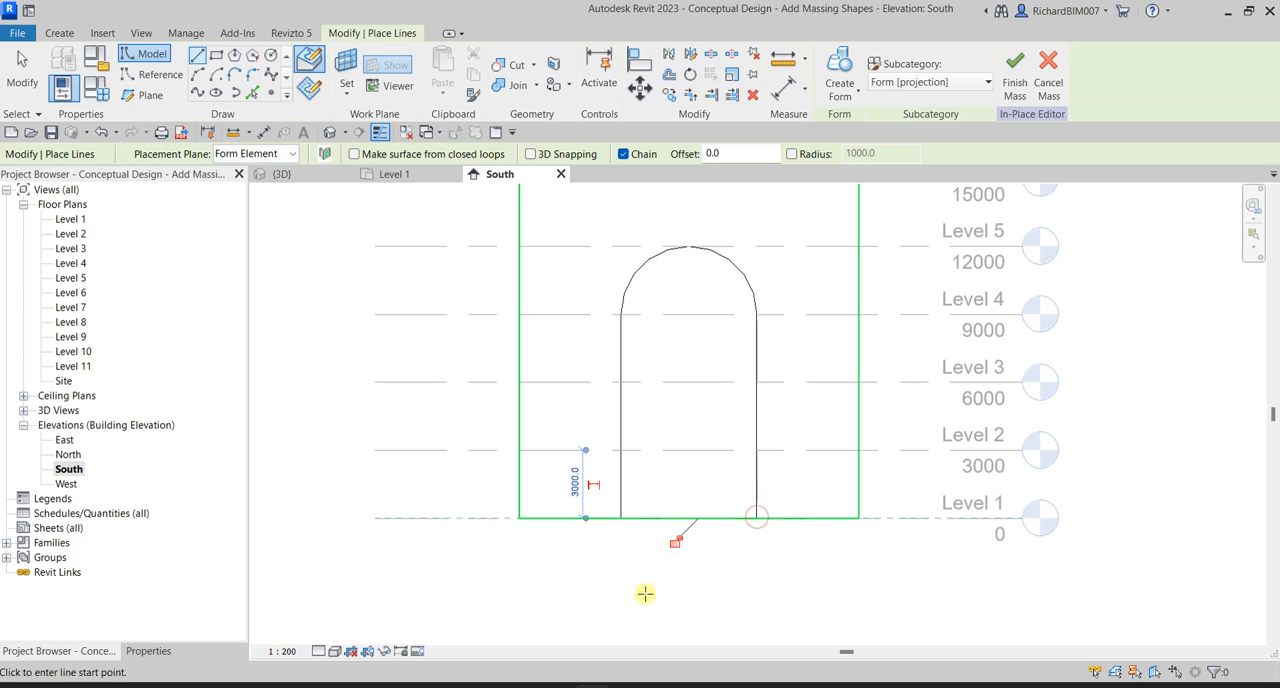
pyautogui.click(21, 63)
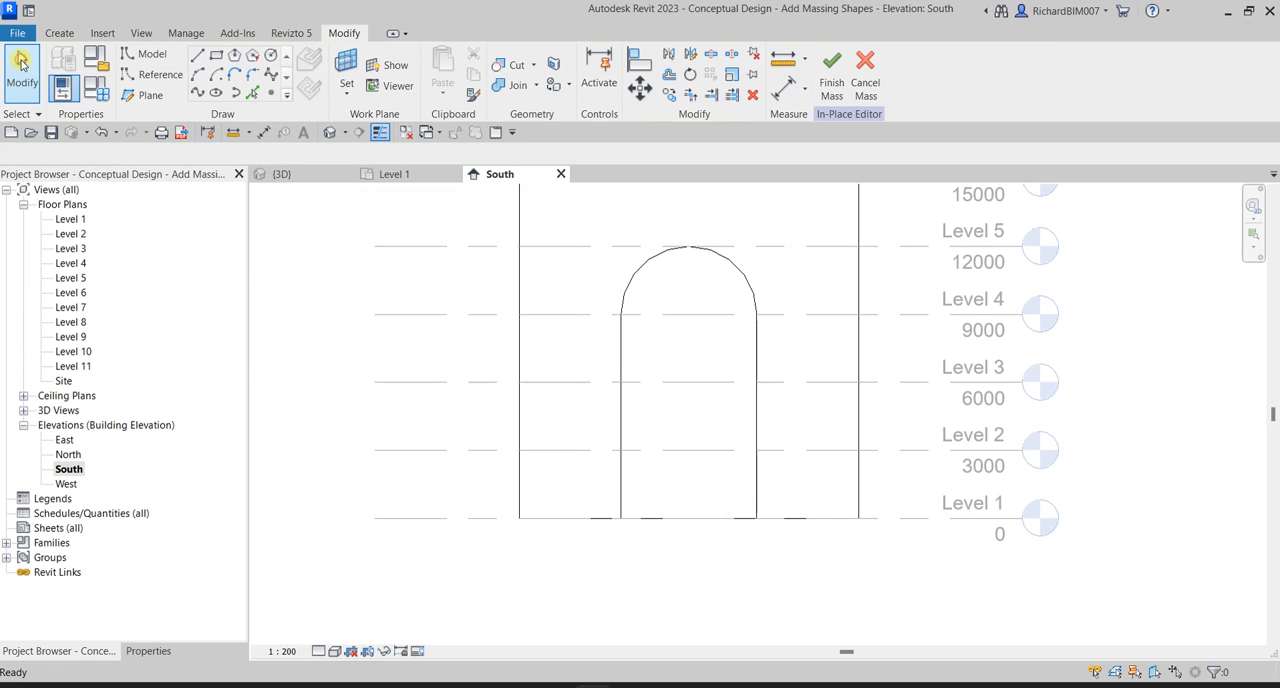
# In the 3D view, select the whole arched line chain on the tower face and create a void form from it.
pyautogui.click(329, 133)
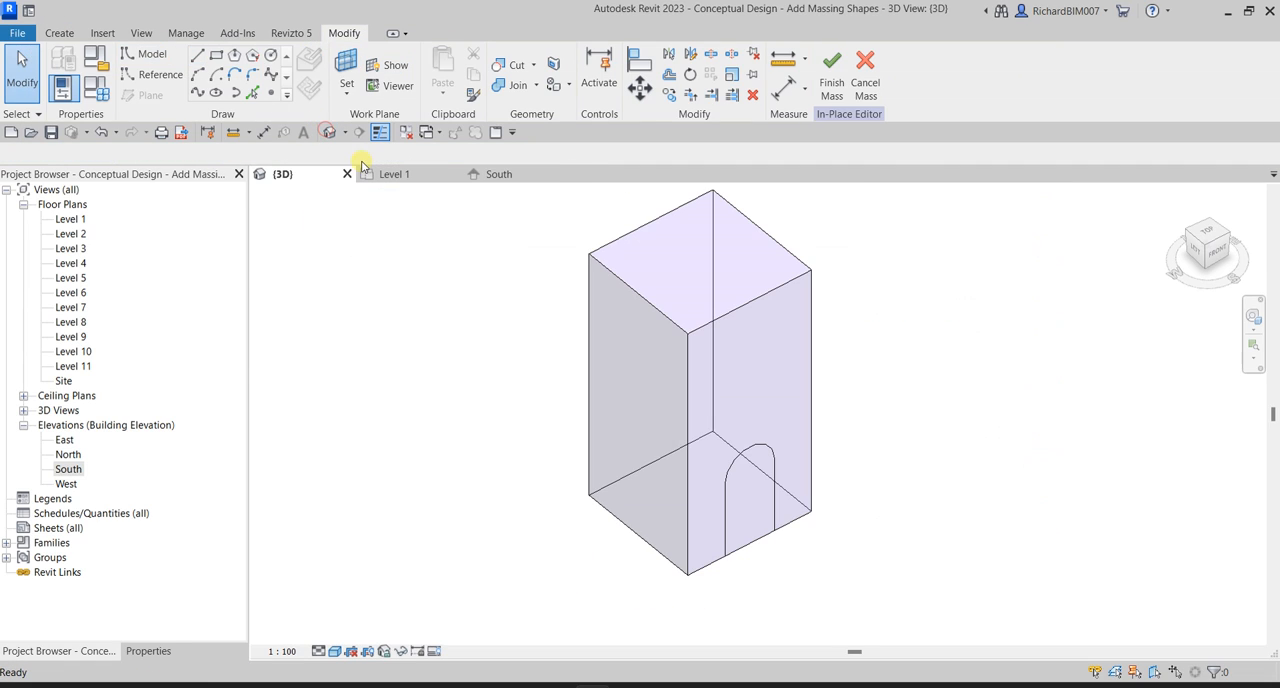
pyautogui.scroll(3, 790, 515)
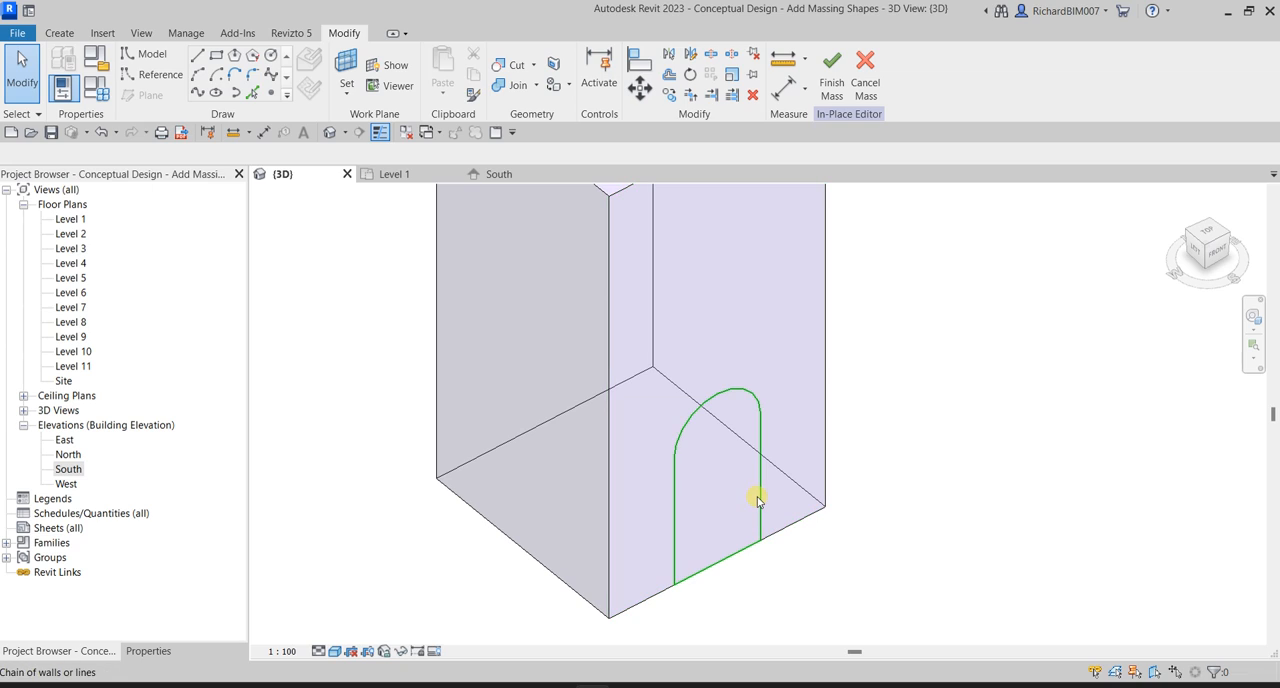
pyautogui.scroll(2, 756, 505)
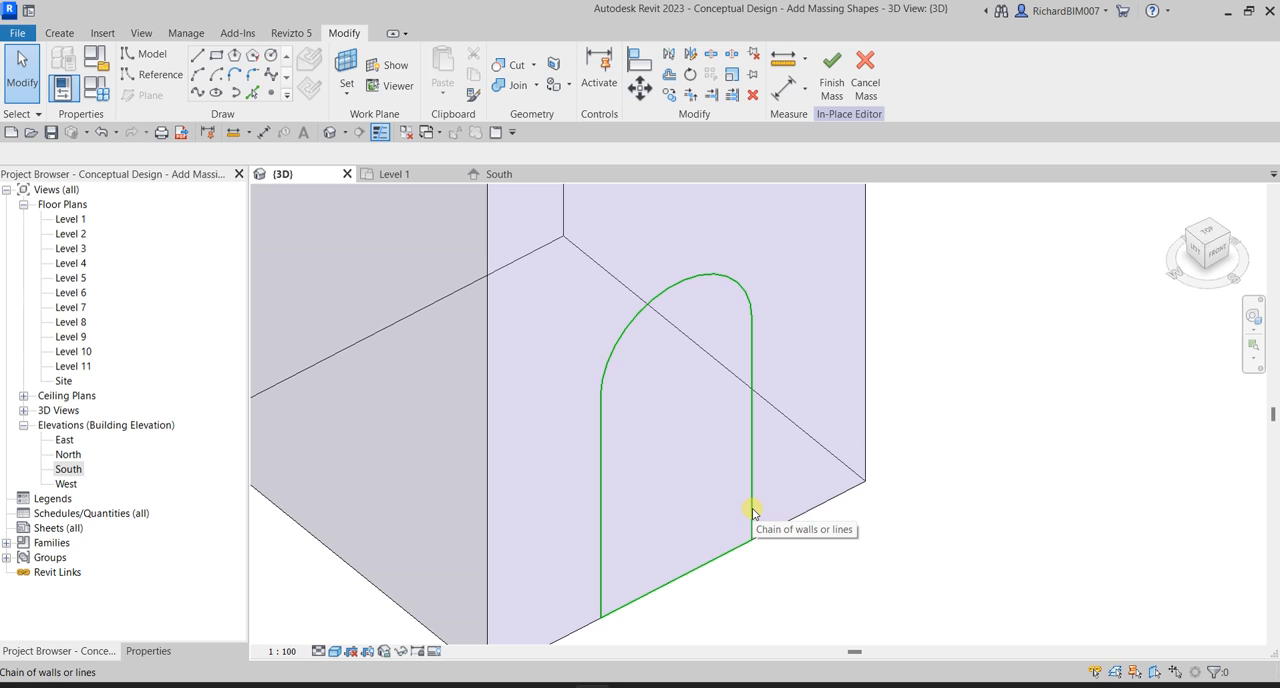
pyautogui.click(753, 510)
pyautogui.scroll(-3, 752, 510)
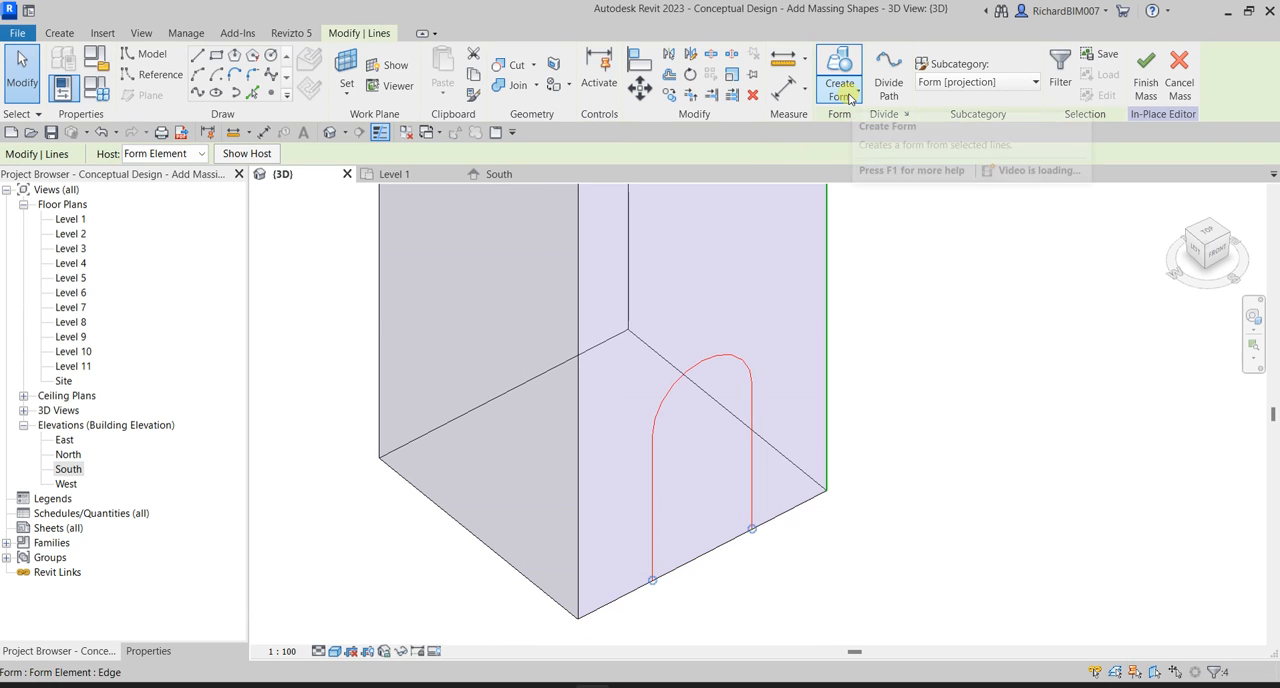
pyautogui.click(848, 97)
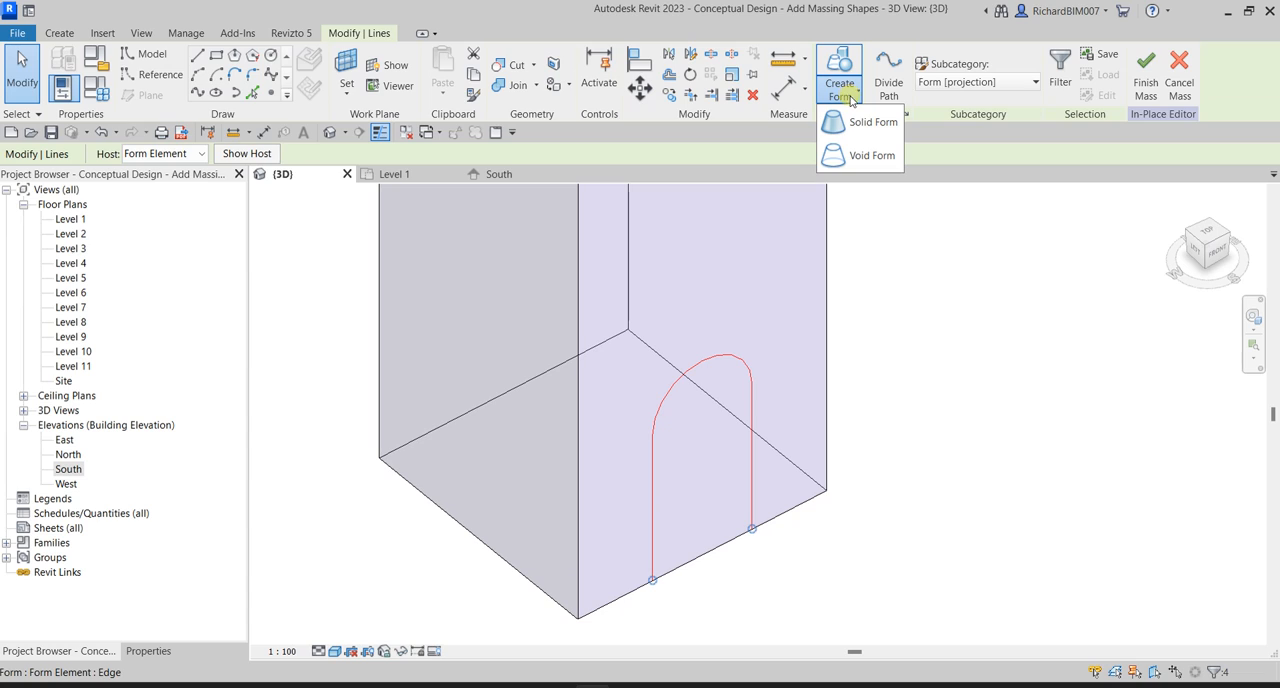
pyautogui.click(871, 158)
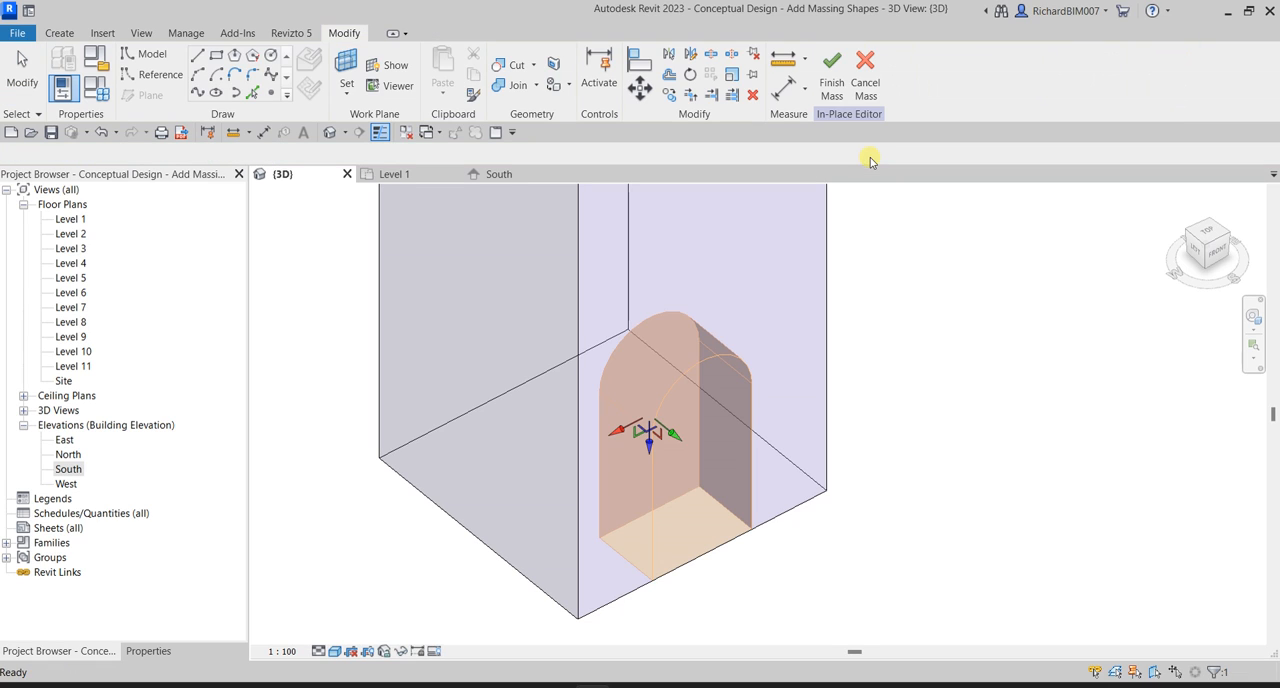
# Extend the arched void's inner face to the tower's rear face, 15000 mm deep, and deselect it to cut the opening.
pyautogui.keyDown('shift'); pyautogui.moveTo(934, 500); pyautogui.dragTo(958, 463, button='middle'); pyautogui.keyUp('shift')
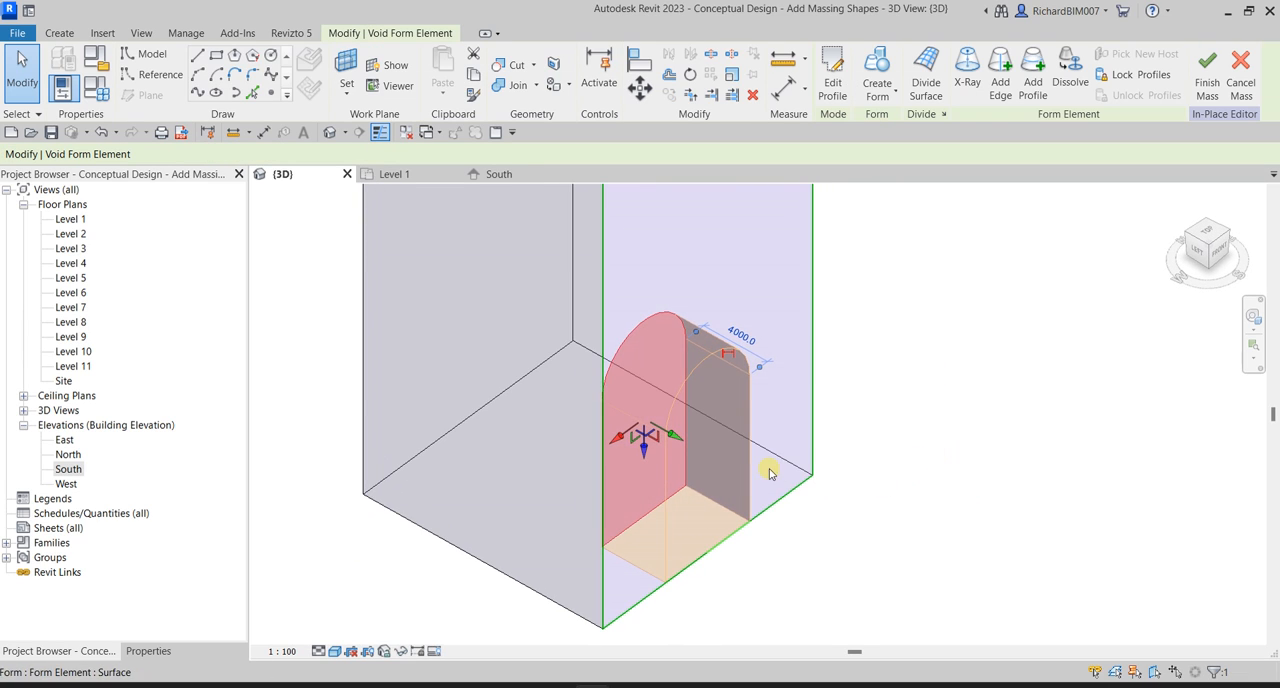
pyautogui.moveTo(677, 440); pyautogui.dragTo(481, 369)
pyautogui.click(1045, 358)
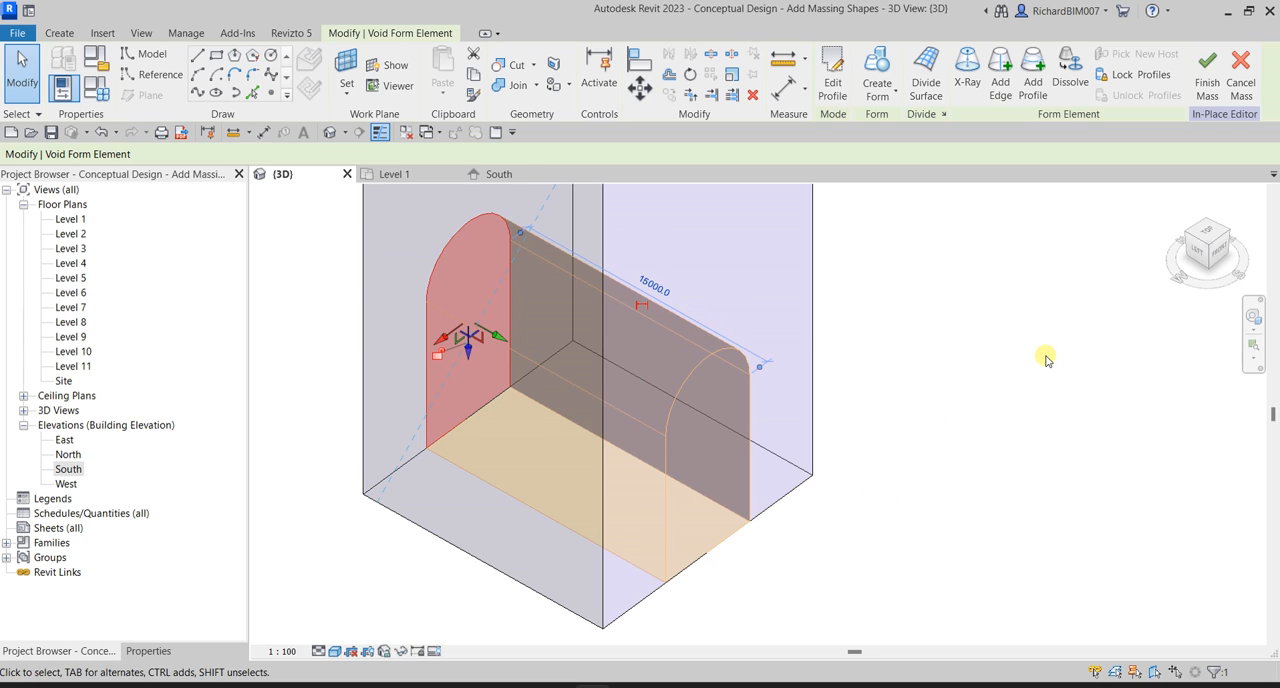
pyautogui.click(1045, 356)
pyautogui.keyDown('shift'); pyautogui.moveTo(1050, 400); pyautogui.dragTo(890, 432, button='middle'); pyautogui.keyUp('shift')
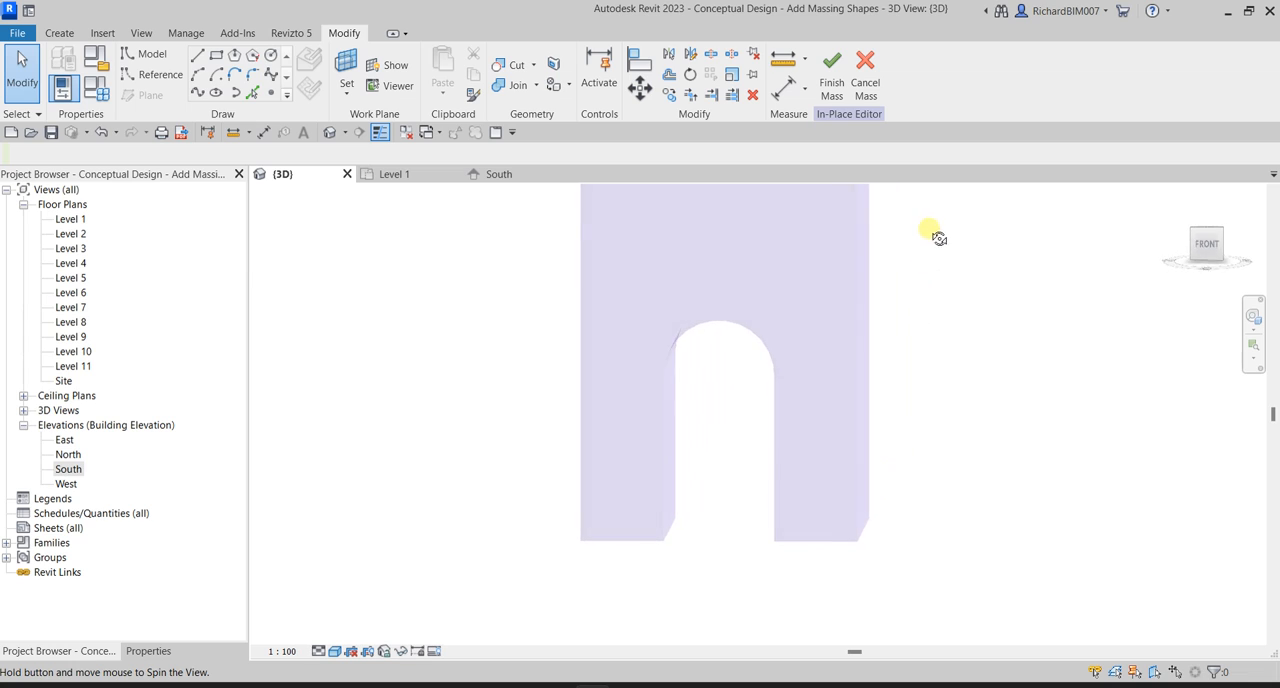
pyautogui.moveTo(902, 345); pyautogui.dragTo(870, 421, button='middle')
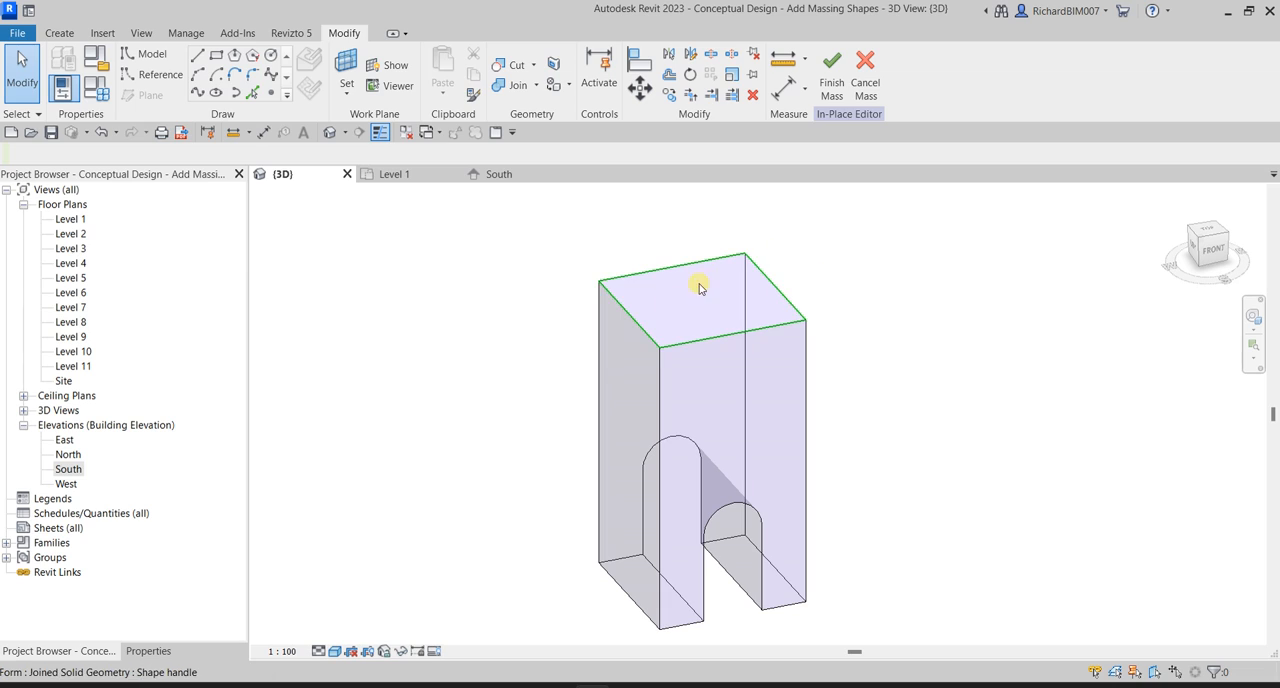
pyautogui.moveTo(929, 429); pyautogui.dragTo(940, 381, button='middle')
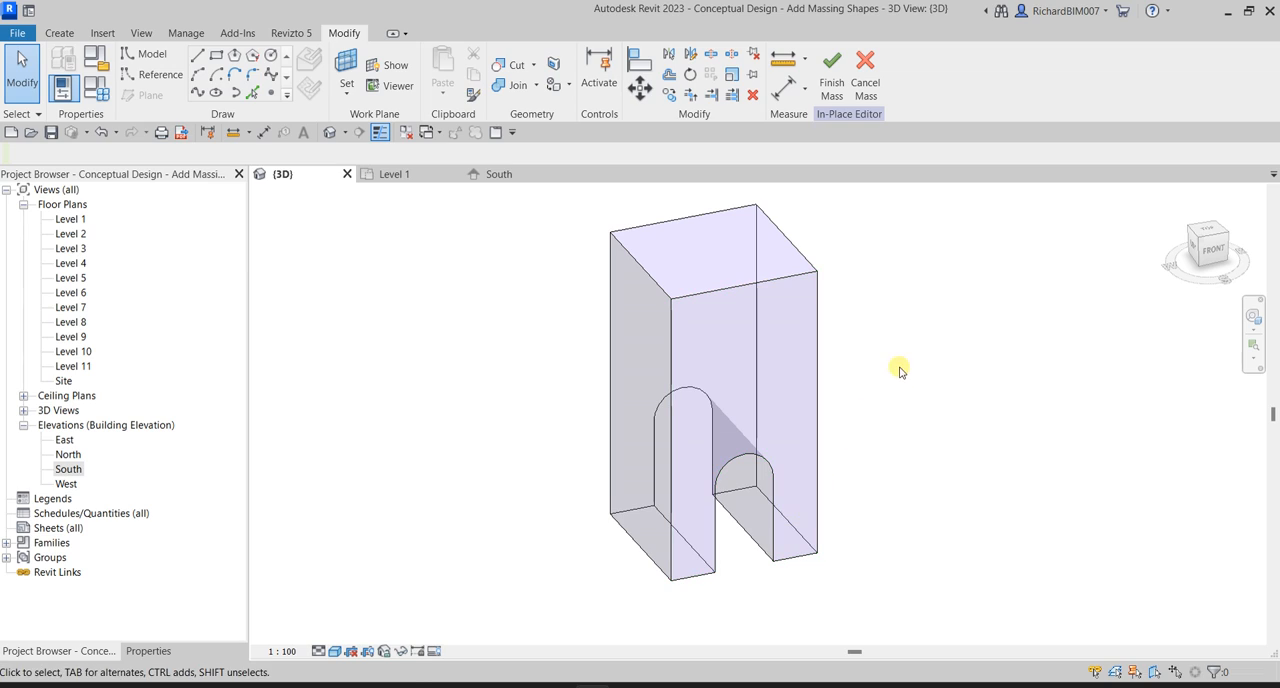
pyautogui.moveTo(814, 366); pyautogui.dragTo(832, 394, button='middle')
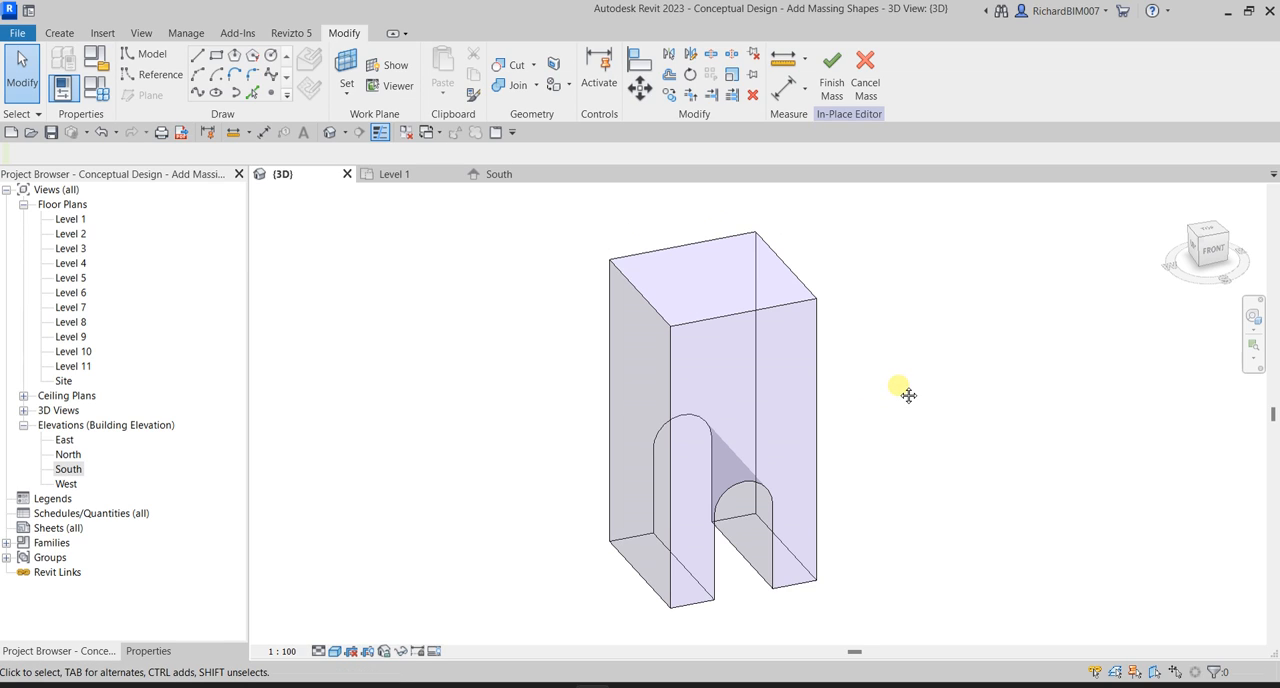
# Open the Level 11 floor plan and start a model line with the tower's top face picked as the work plane.
pyautogui.doubleClick(75, 367)
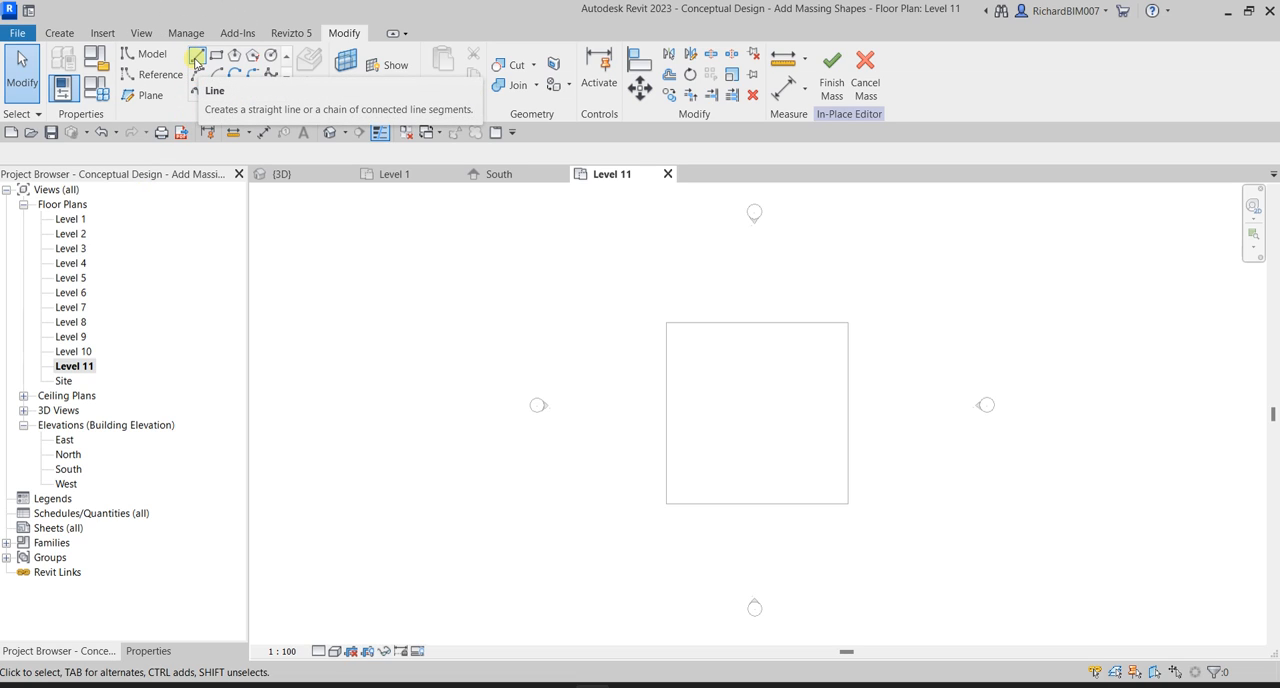
pyautogui.click(196, 57)
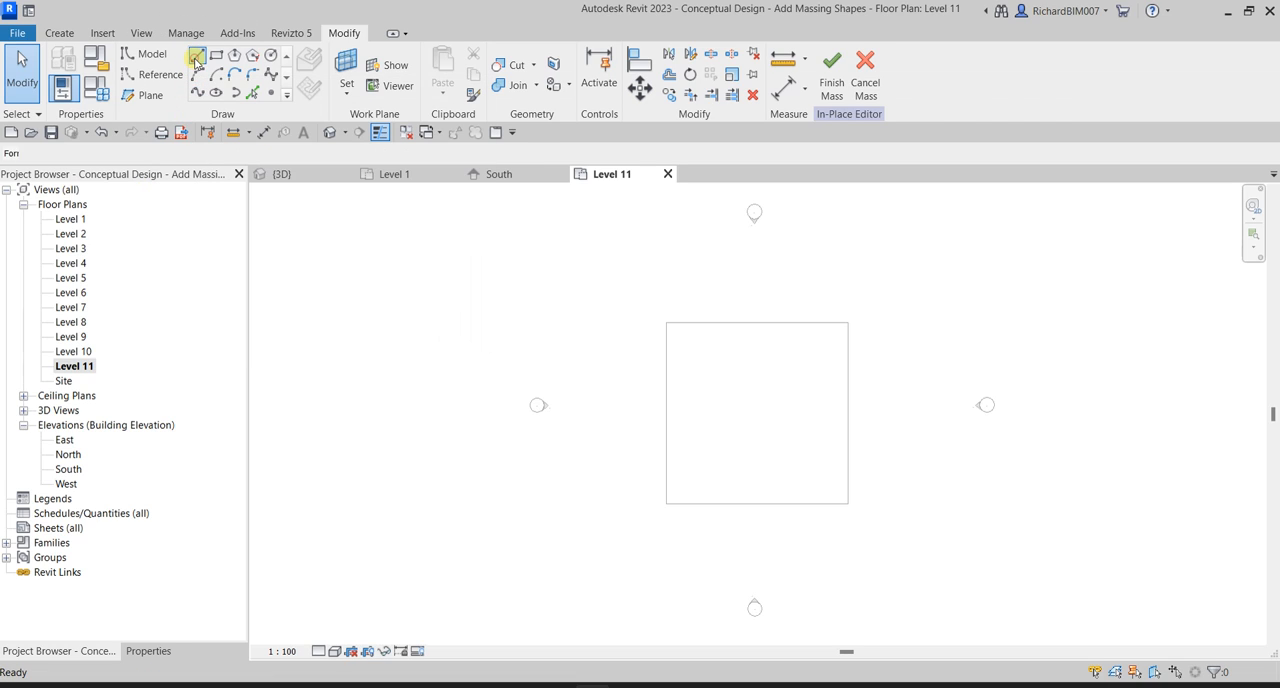
pyautogui.click(346, 90)
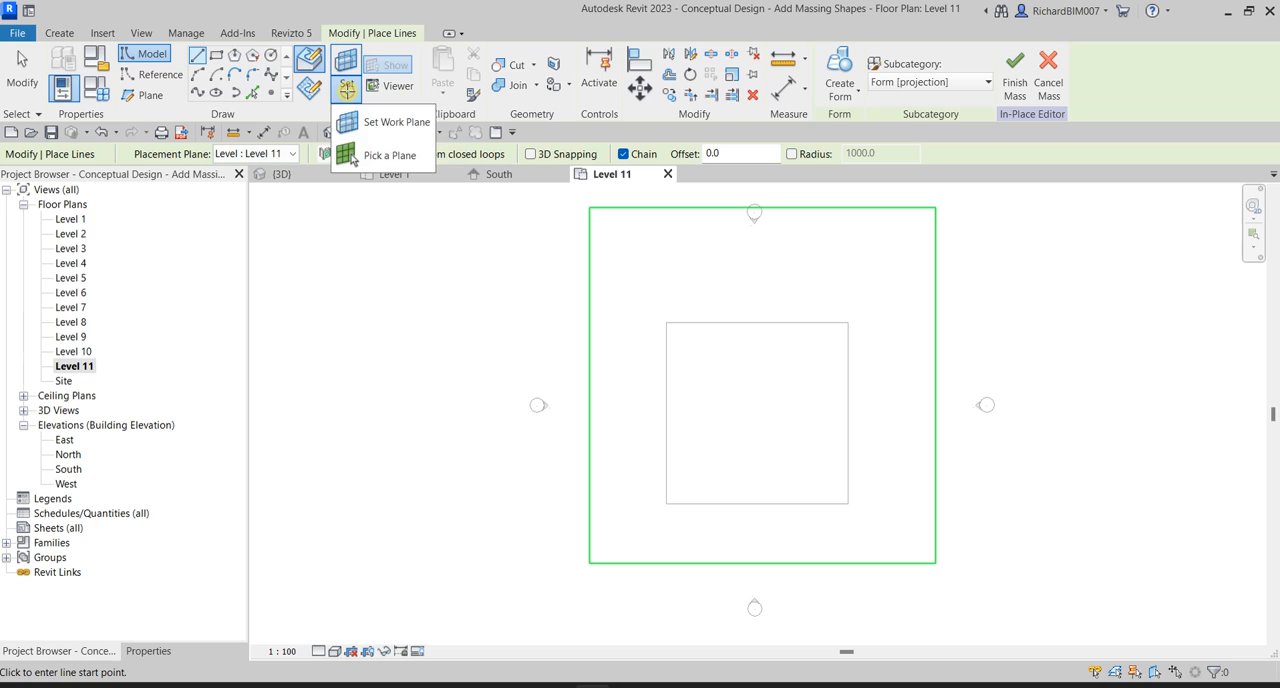
pyautogui.click(381, 123)
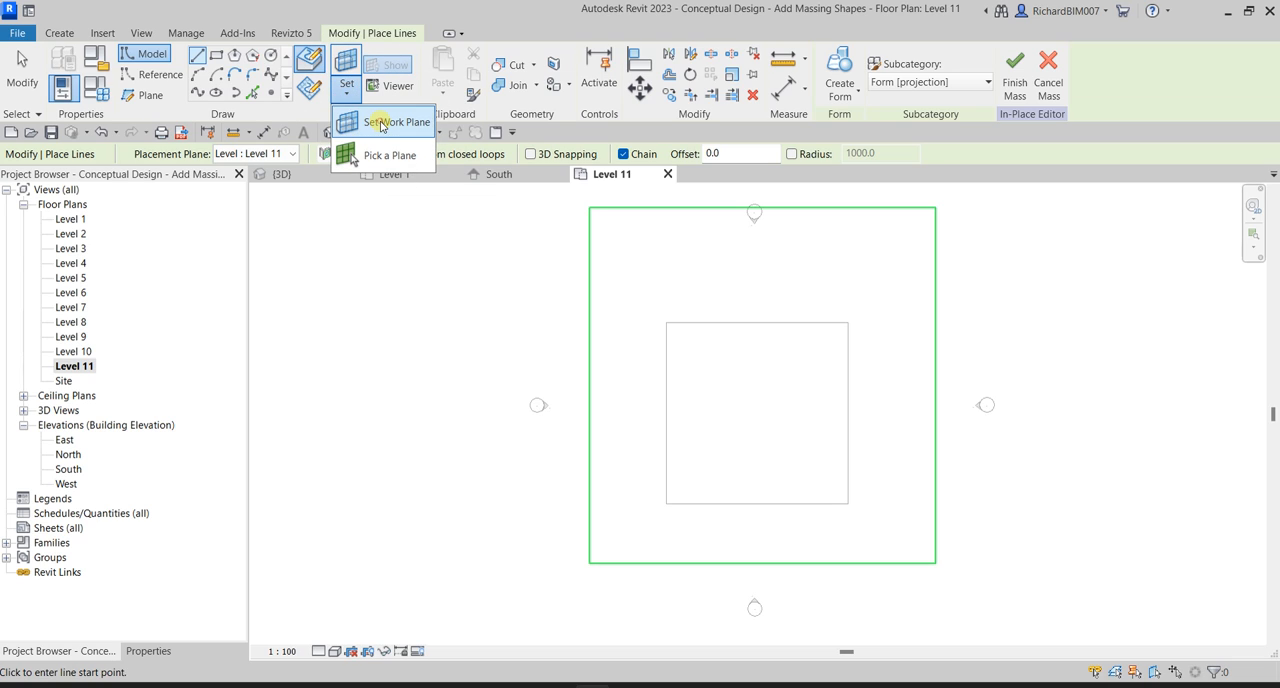
pyautogui.click(381, 123)
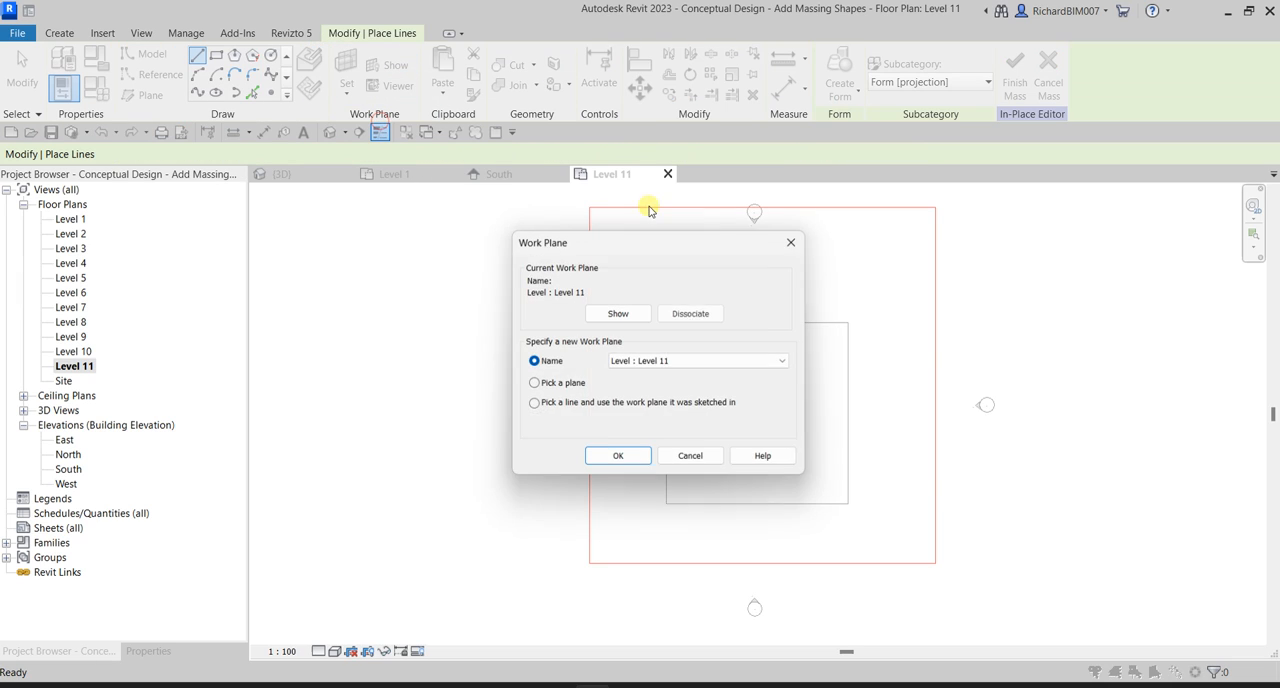
pyautogui.click(560, 388)
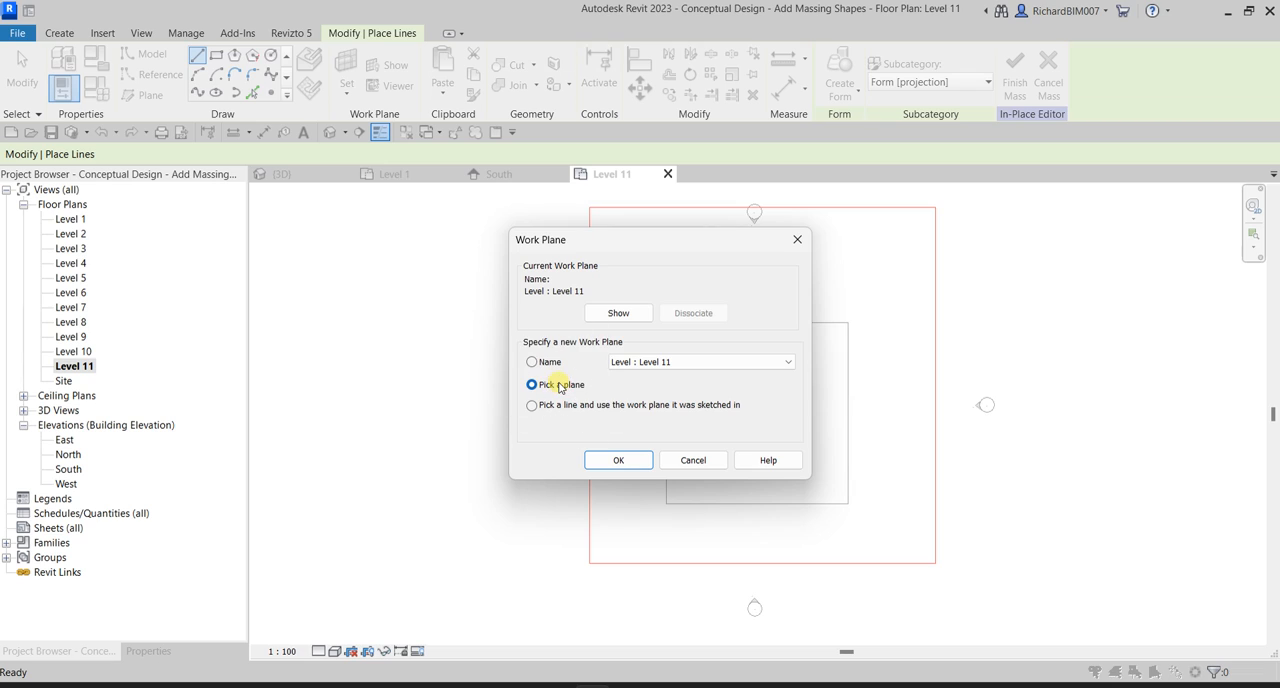
pyautogui.click(617, 459)
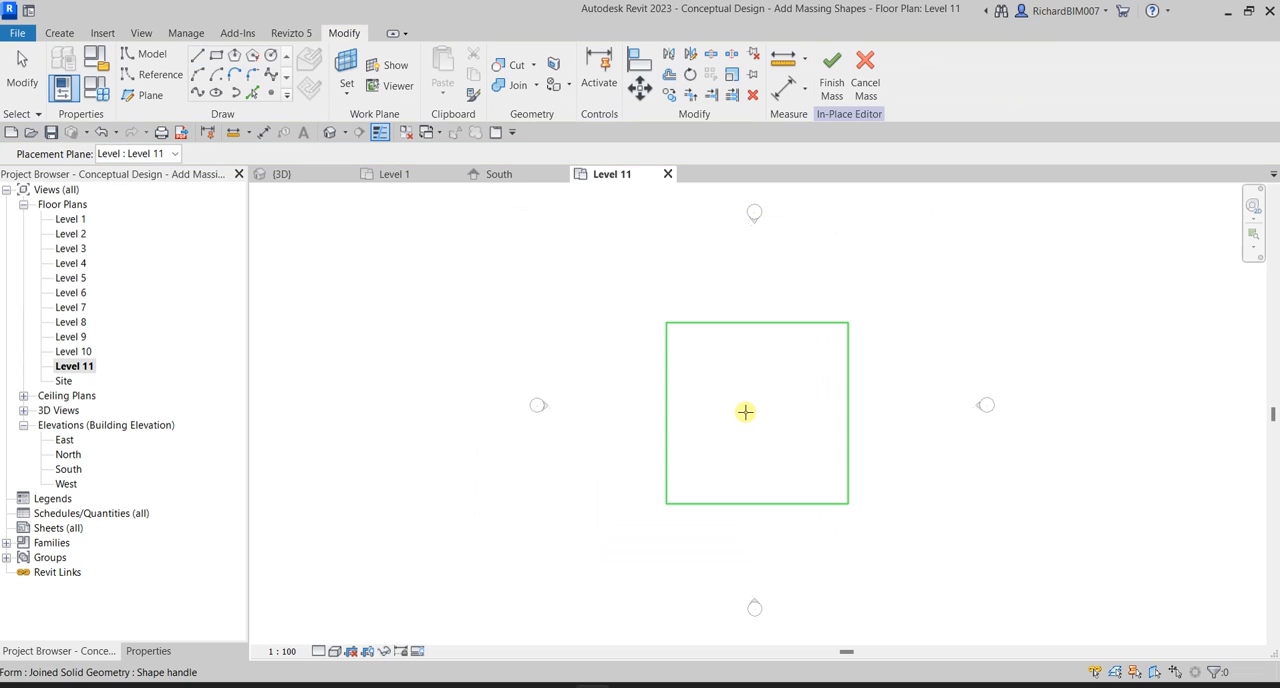
pyautogui.click(745, 411)
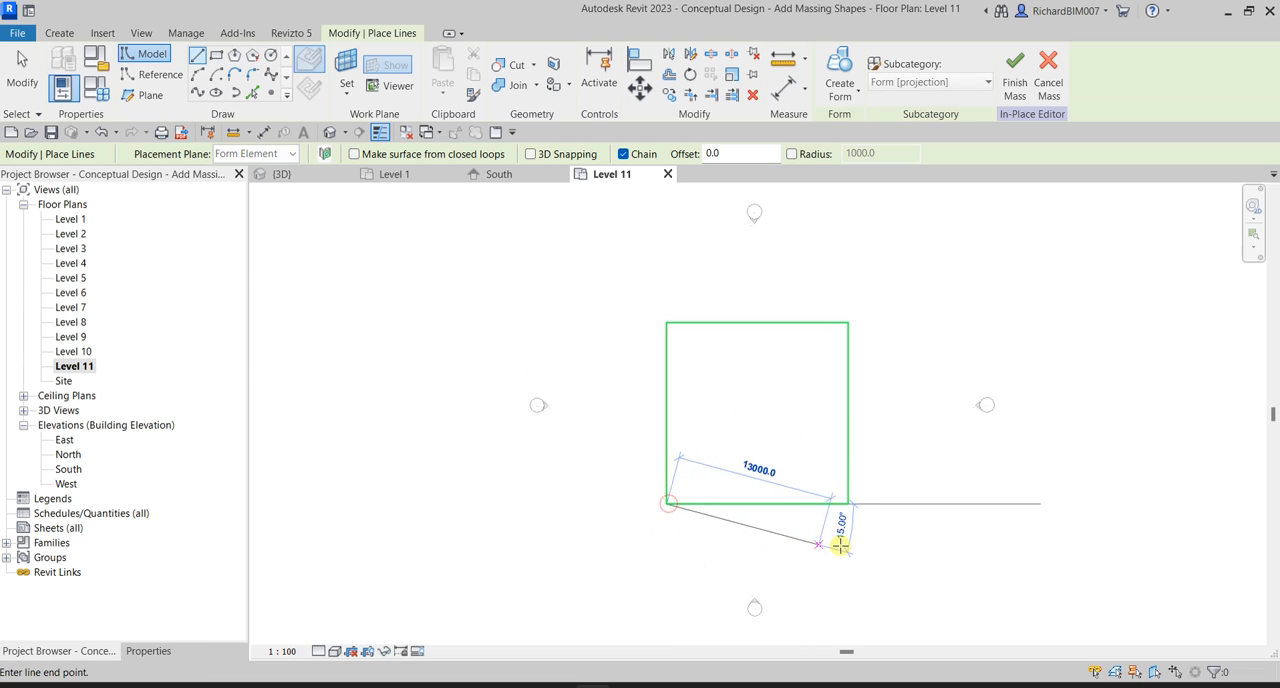
# Draw three chained 15000 mm model lines along the south, east and north edges of the tower's top face.
pyautogui.click(849, 504)
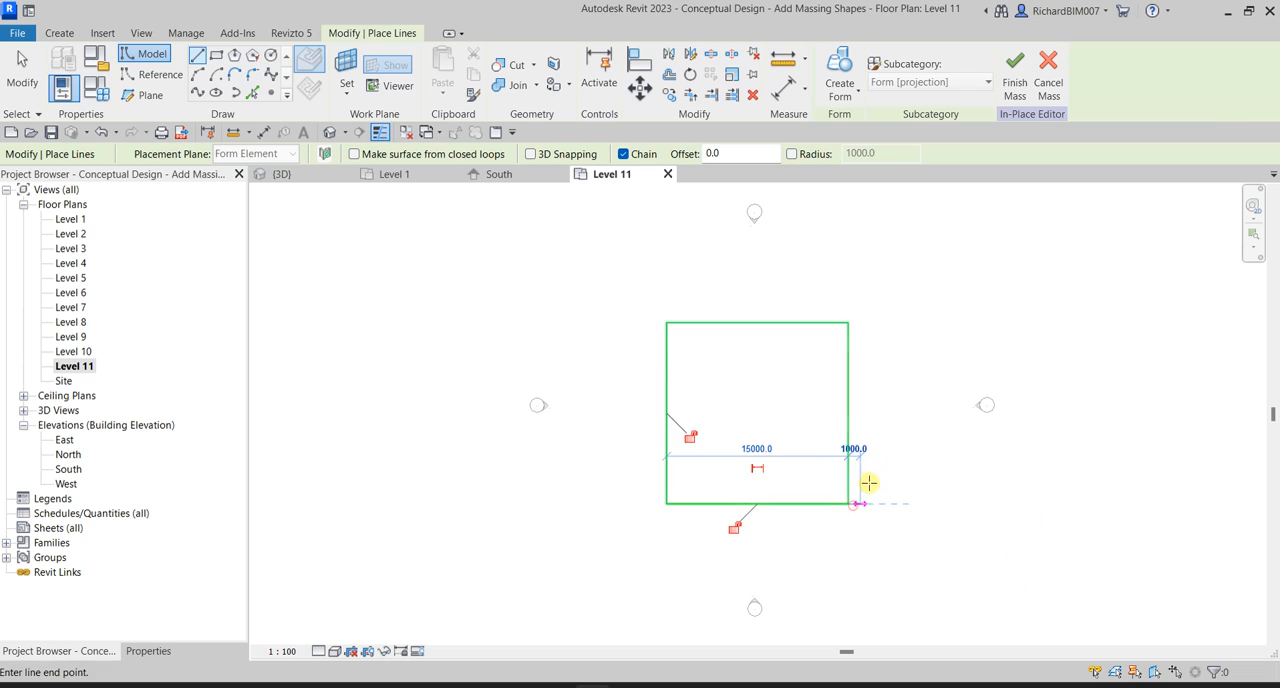
pyautogui.click(848, 323)
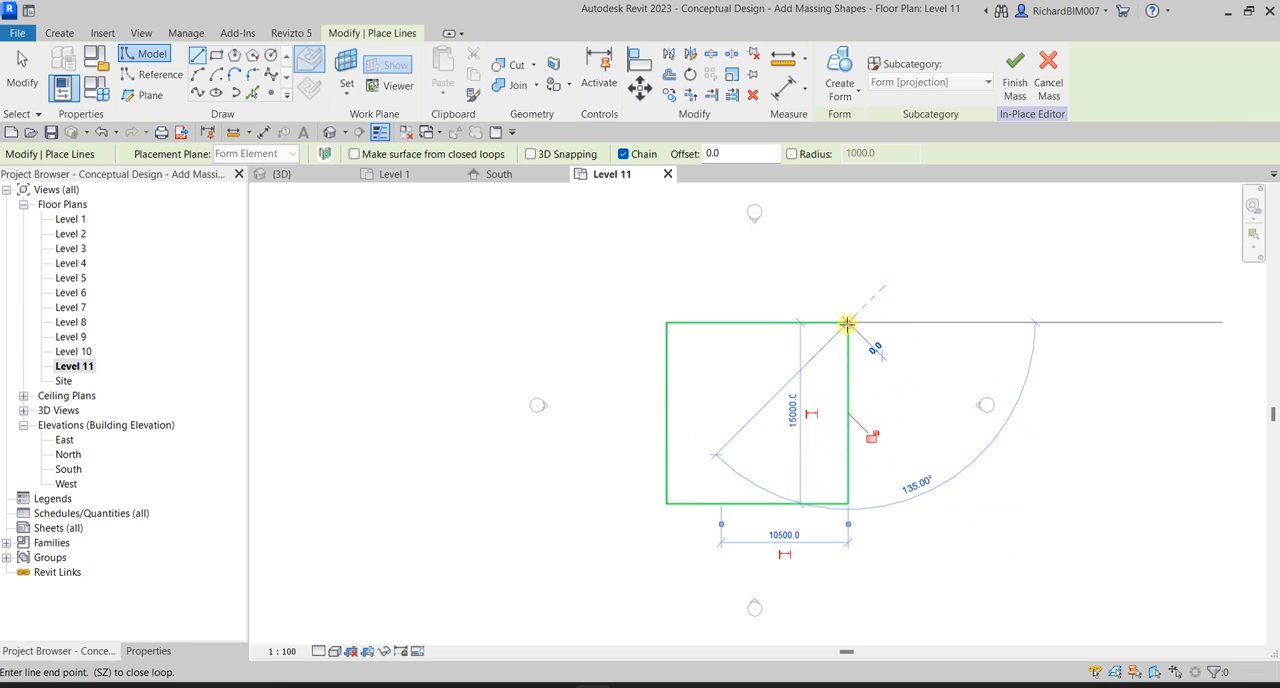
pyautogui.click(667, 323)
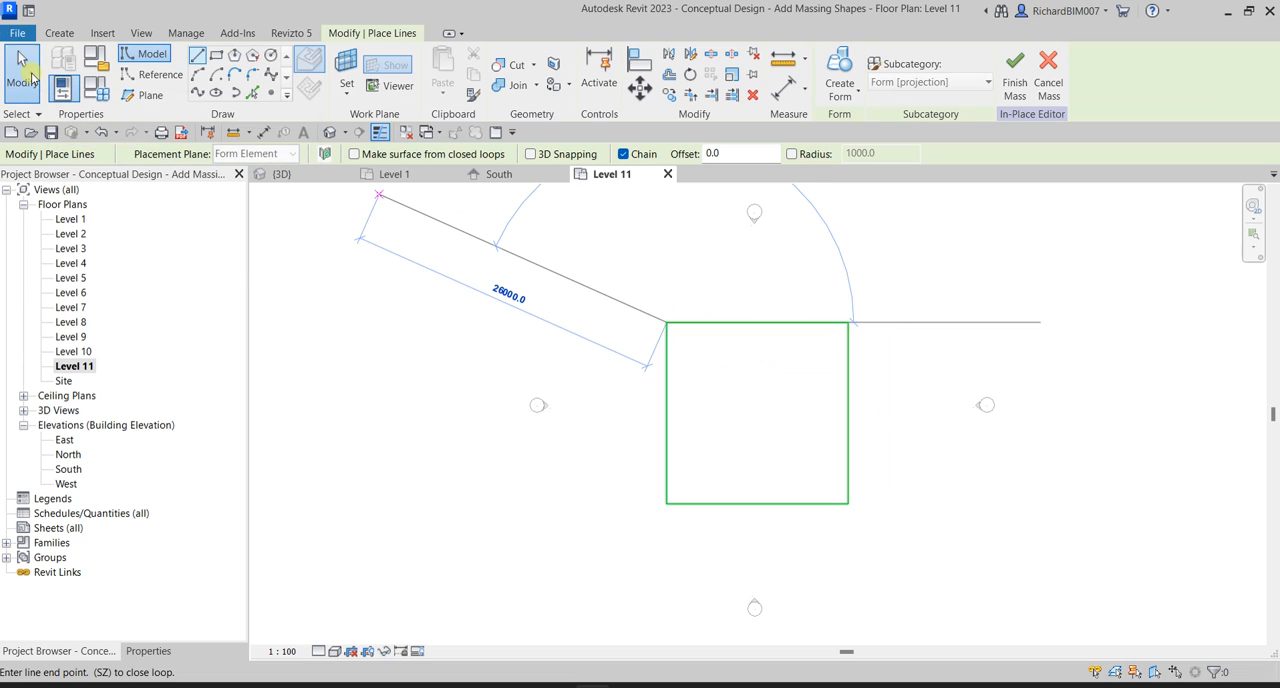
pyautogui.click(33, 77)
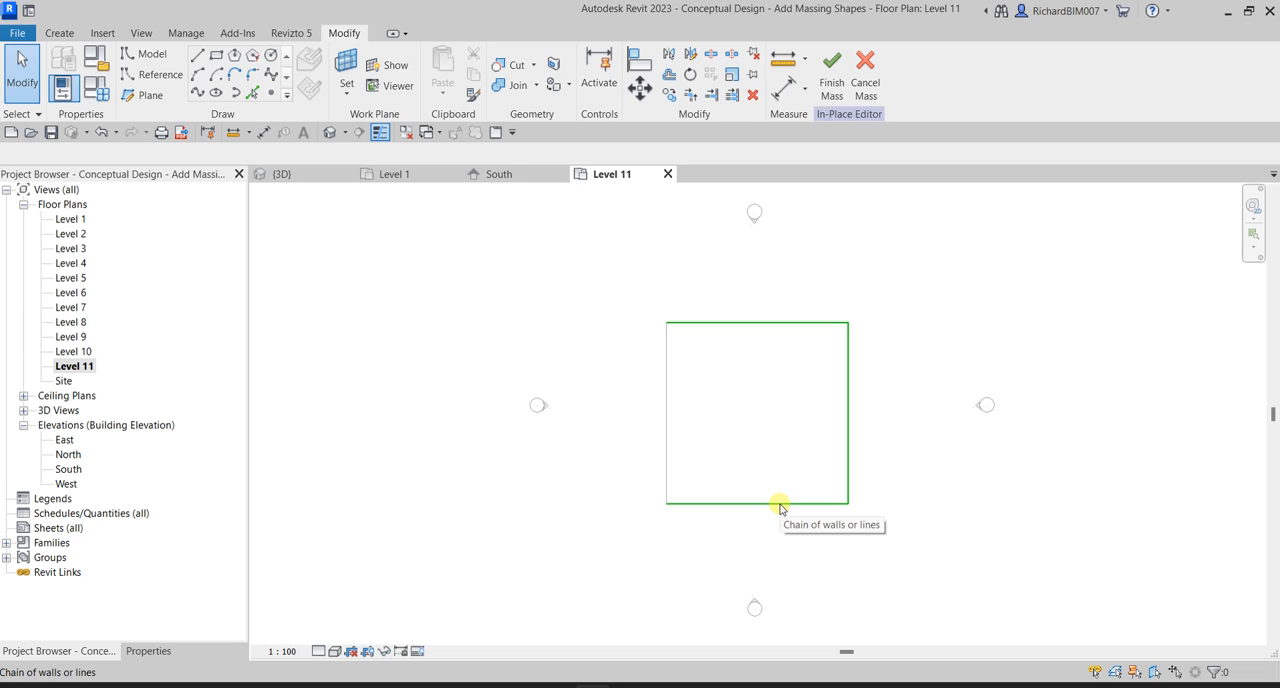
# Examine the line chain on the tower's top face in 3D and check the tower in the East elevation.
pyautogui.click(295, 178)
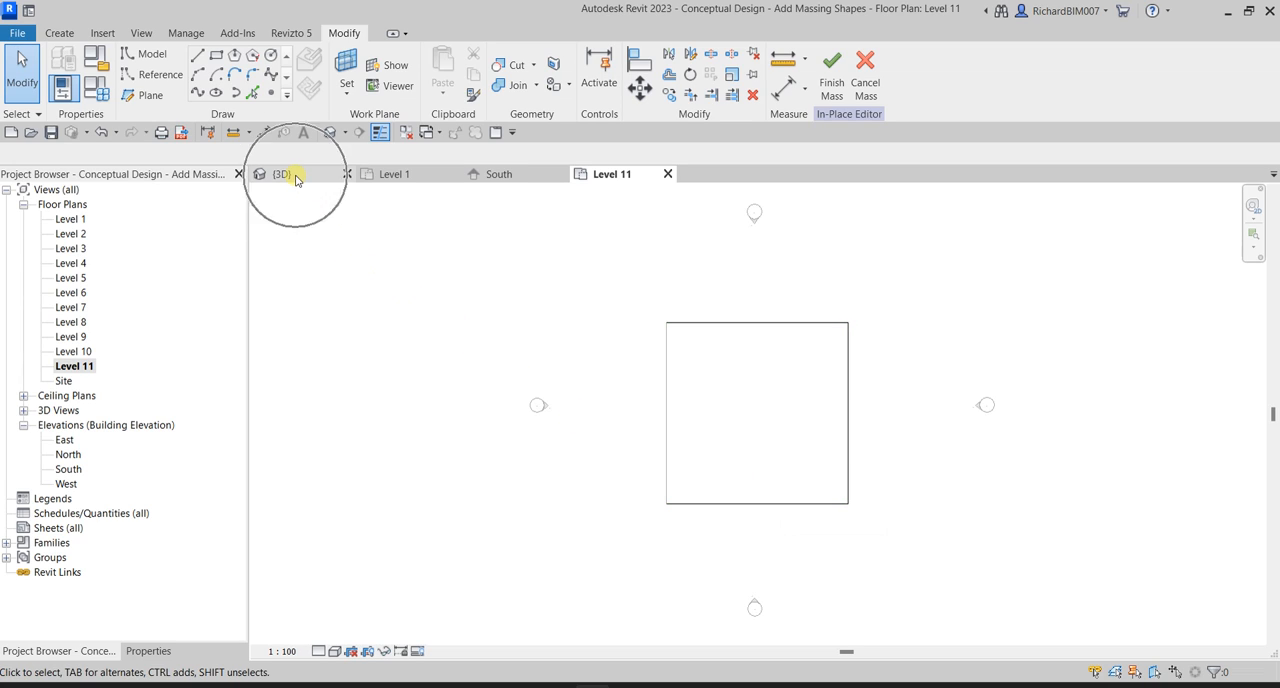
pyautogui.keyDown('shift'); pyautogui.moveTo(663, 409); pyautogui.dragTo(716, 374, button='middle'); pyautogui.keyUp('shift')
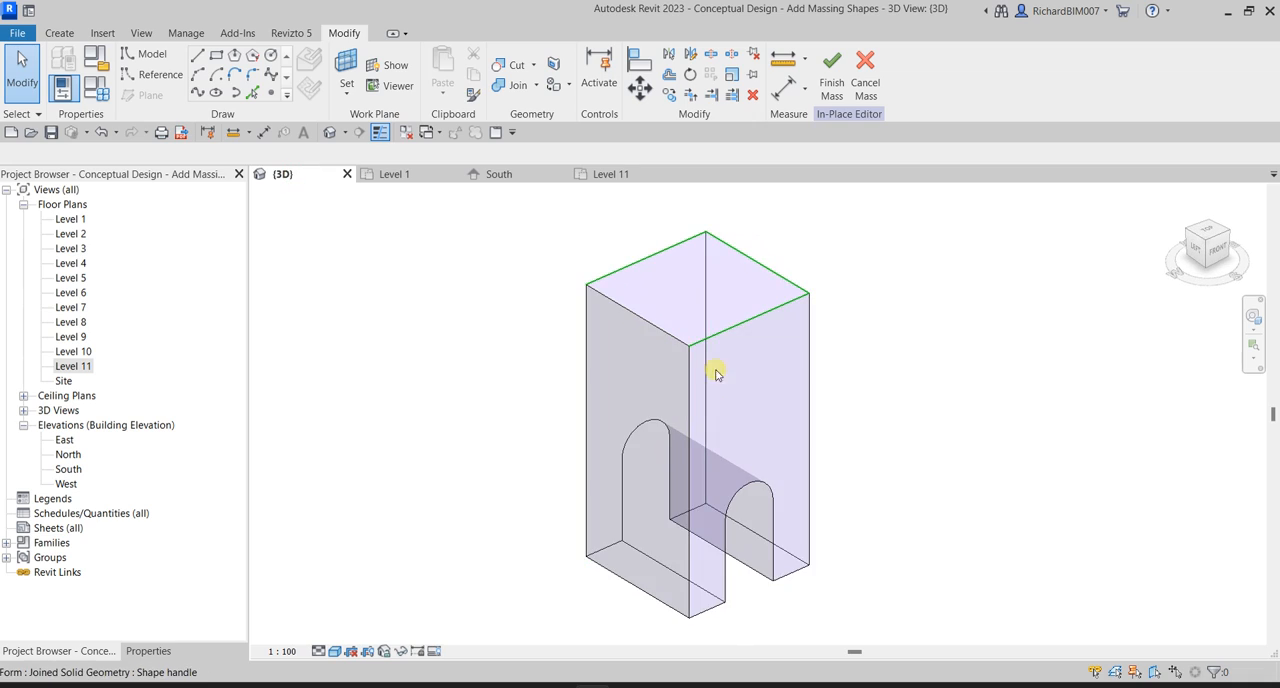
pyautogui.scroll(1, 667, 270)
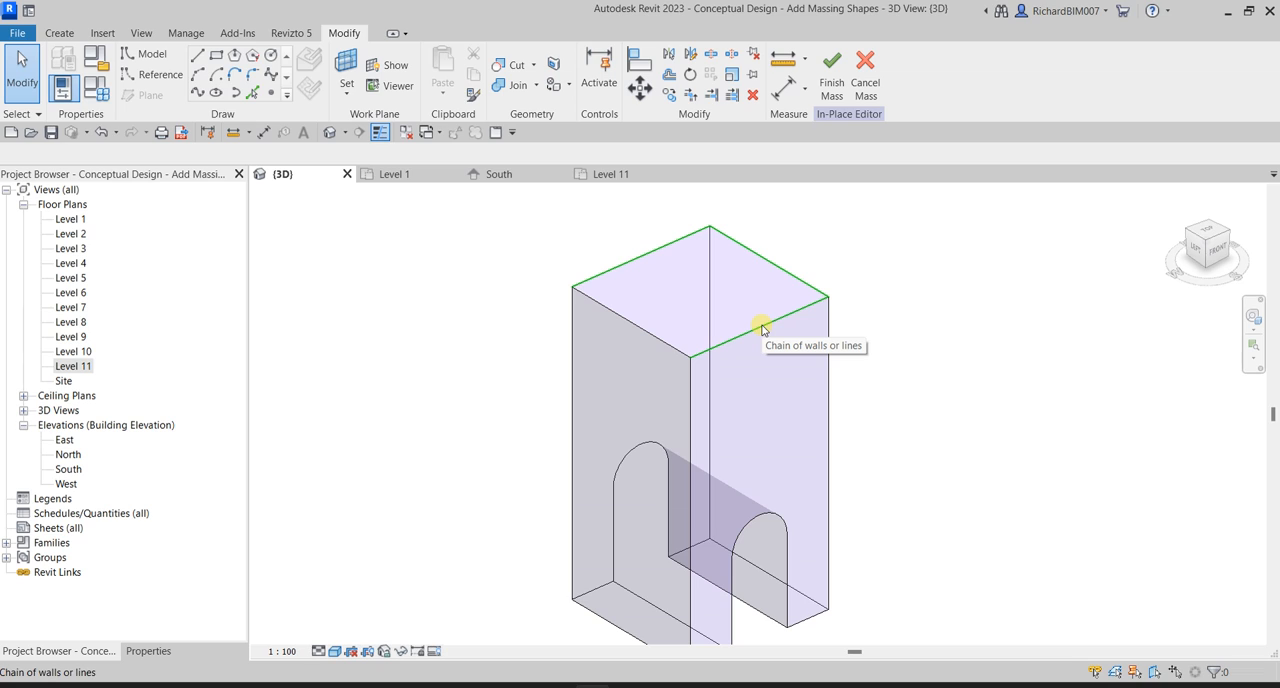
pyautogui.keyDown('shift'); pyautogui.moveTo(949, 357); pyautogui.dragTo(790, 376, button='middle'); pyautogui.keyUp('shift')
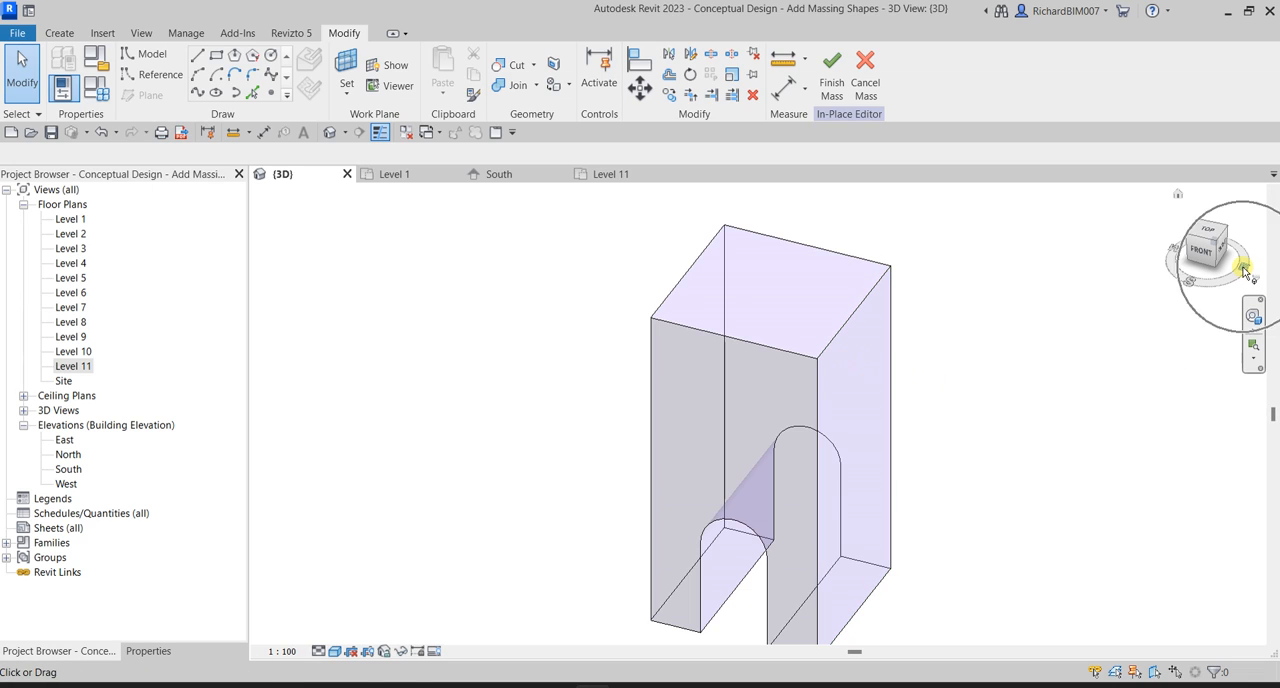
pyautogui.doubleClick(64, 442)
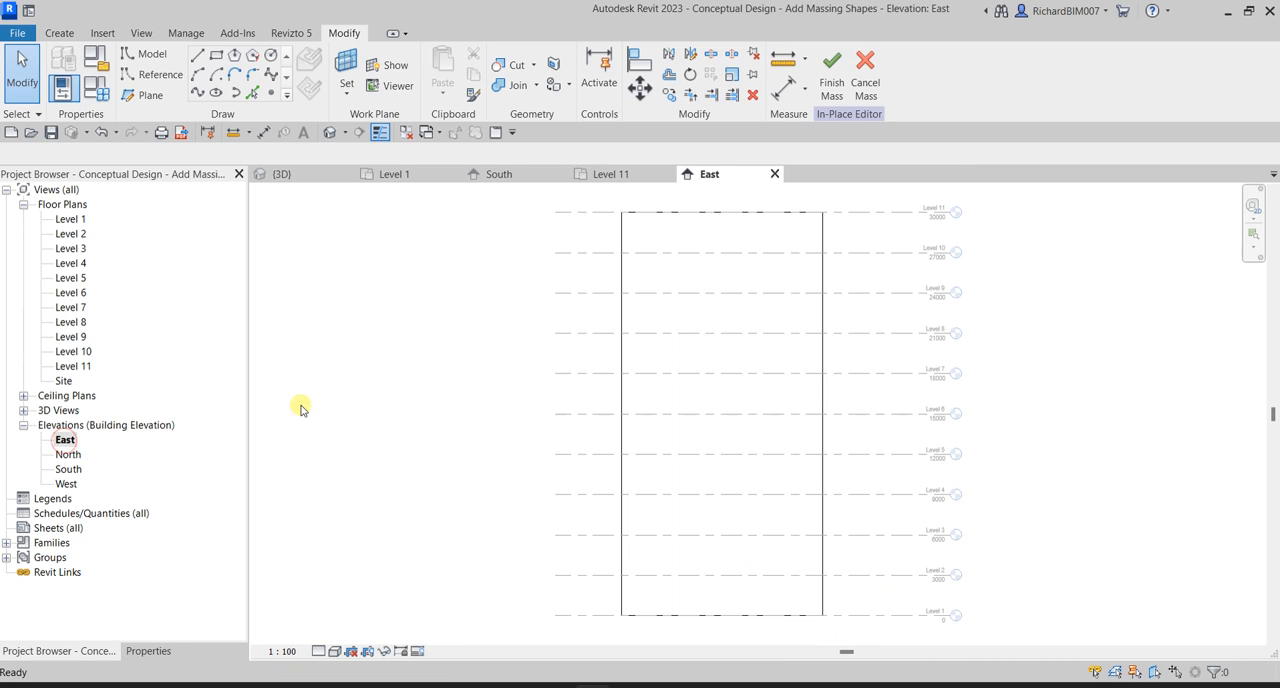
pyautogui.moveTo(706, 358); pyautogui.dragTo(683, 532, button='middle')
pyautogui.scroll(1, 637, 380)
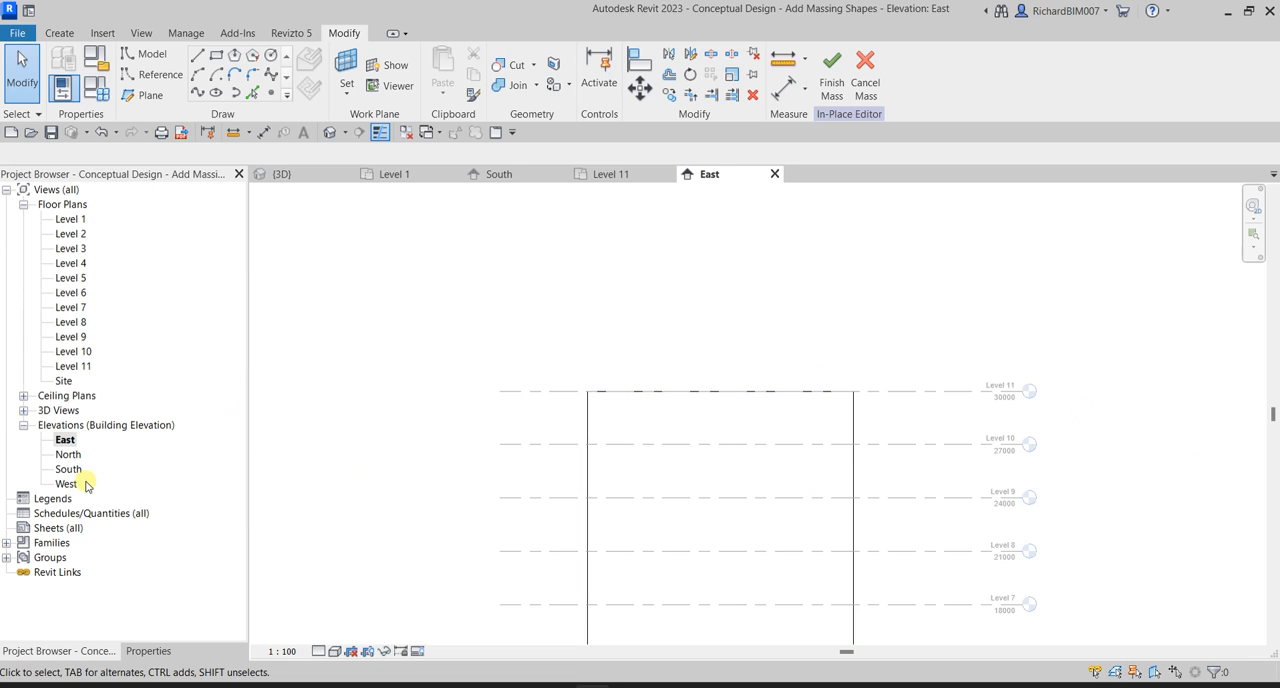
pyautogui.click(288, 176)
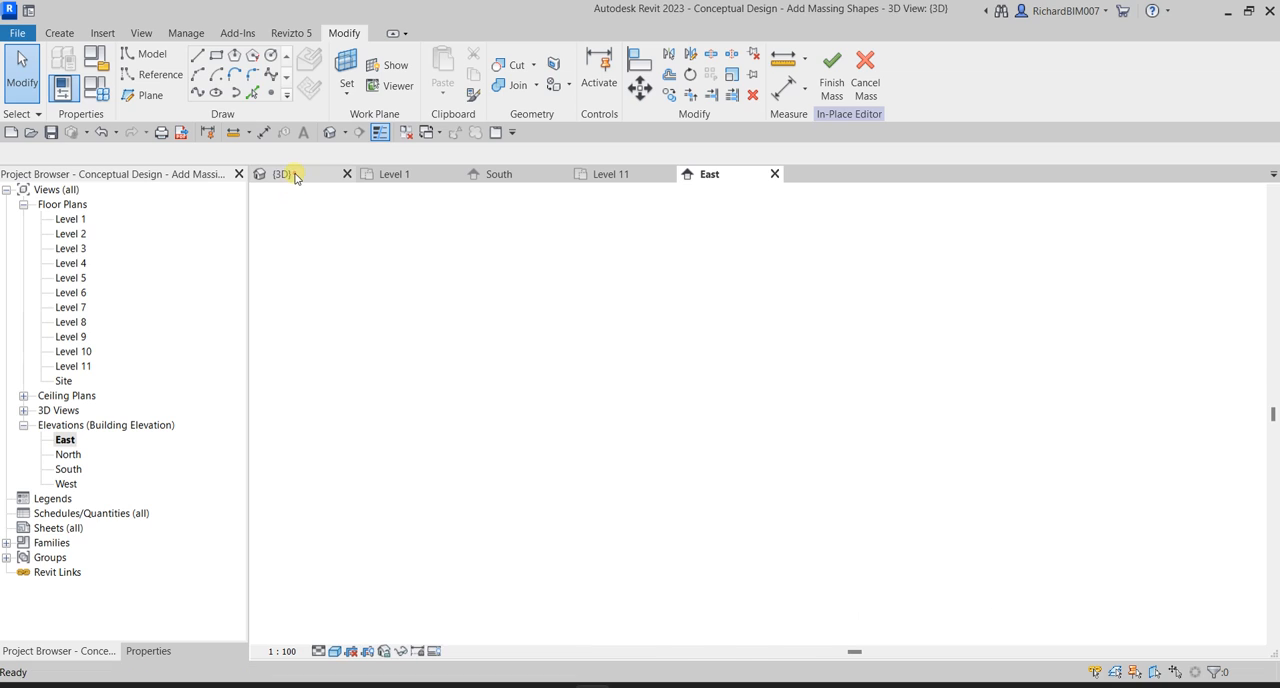
pyautogui.keyDown('shift'); pyautogui.moveTo(960, 434); pyautogui.dragTo(827, 513, button='middle'); pyautogui.keyUp('shift')
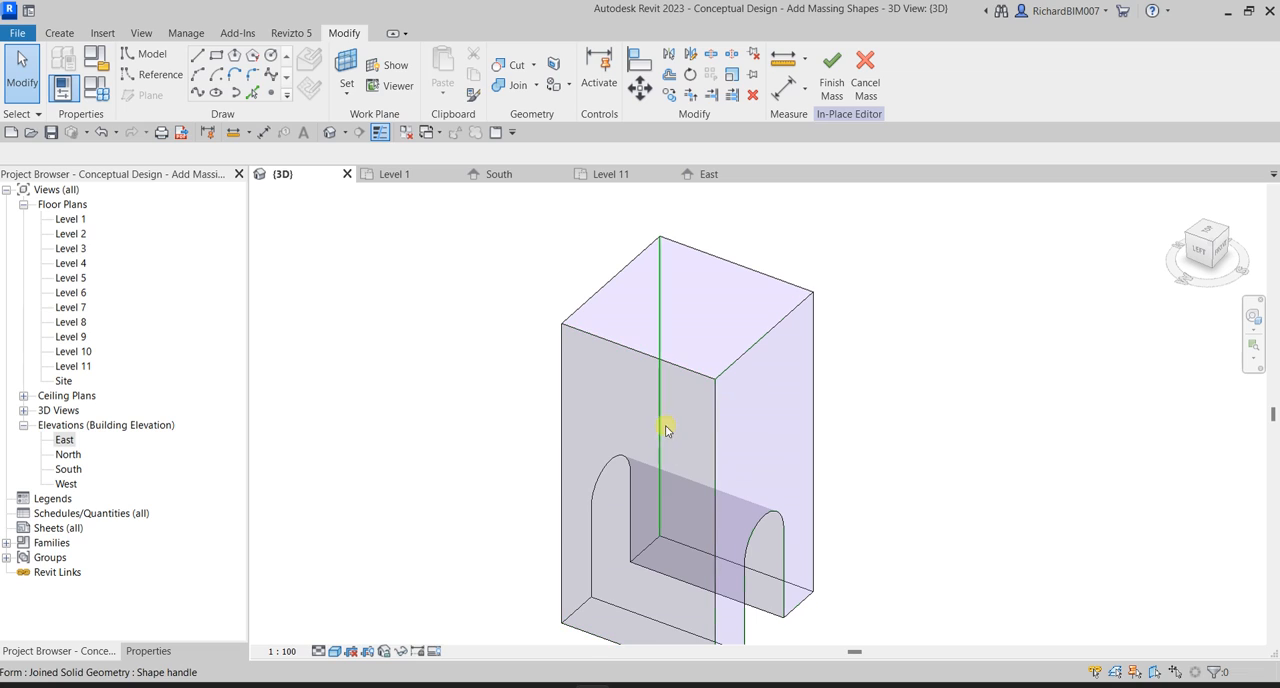
# Open the West elevation and start a model line with the tower's west face picked as the work plane.
pyautogui.doubleClick(66, 485)
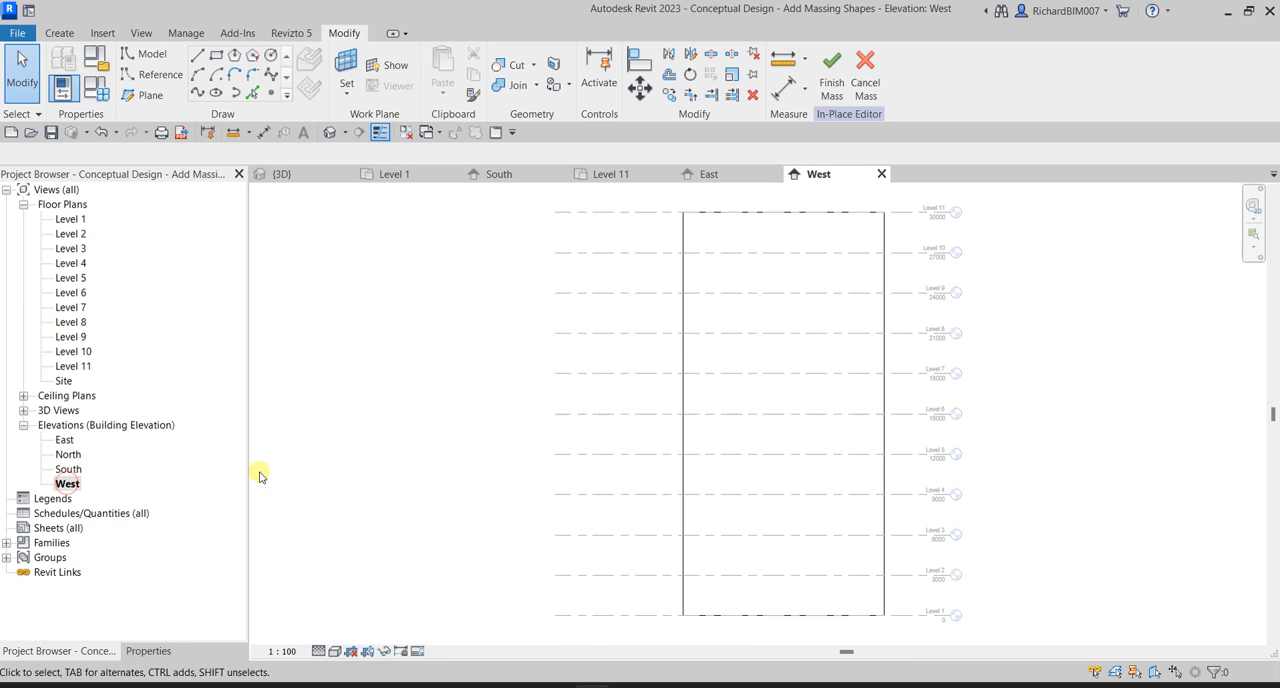
pyautogui.moveTo(822, 317); pyautogui.dragTo(760, 453, button='middle')
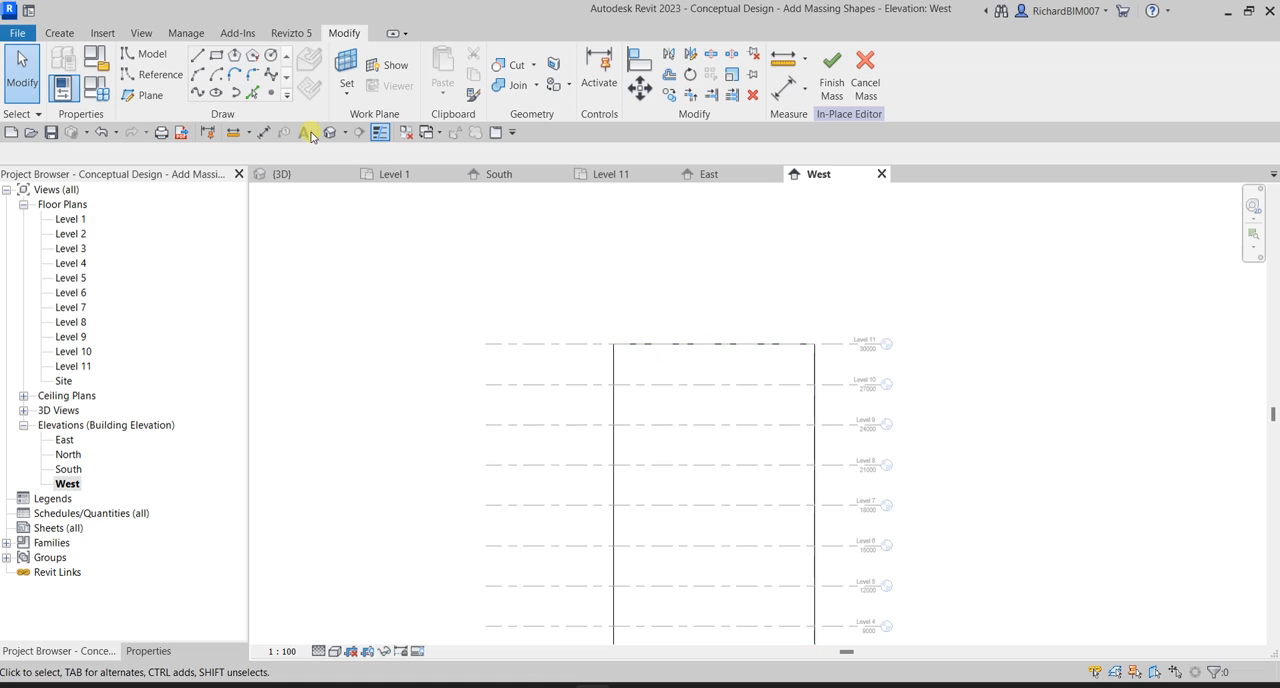
pyautogui.click(197, 63)
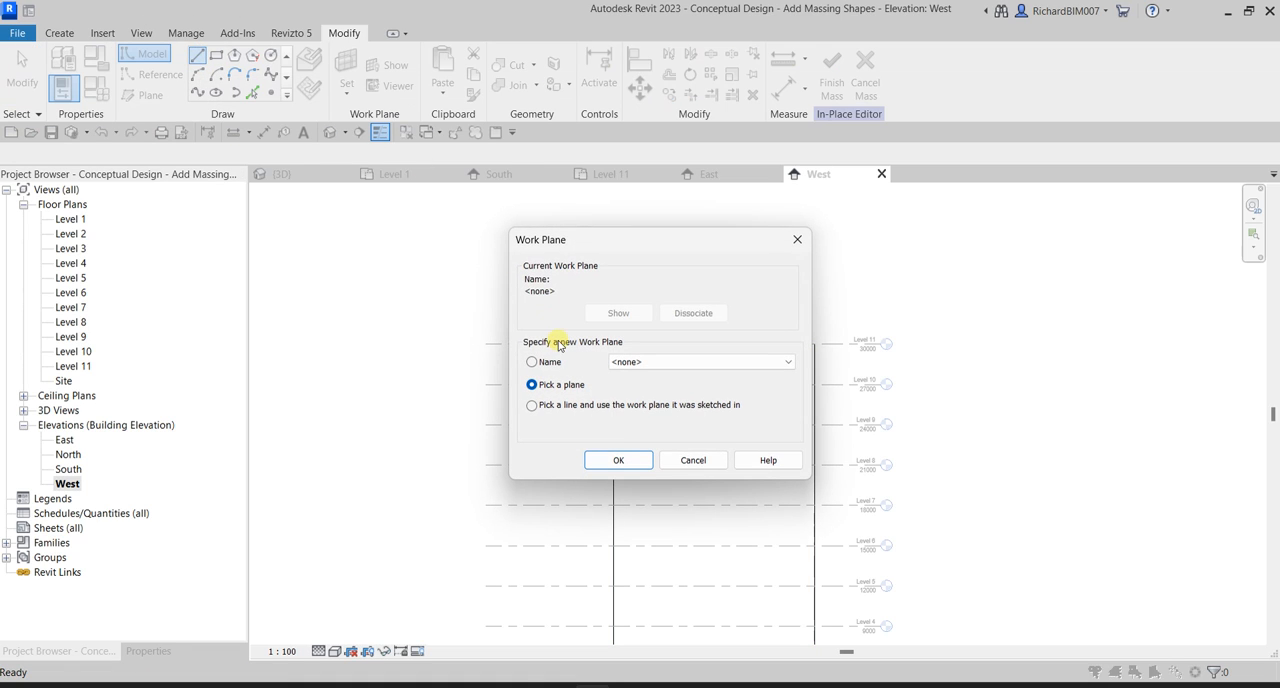
pyautogui.click(605, 461)
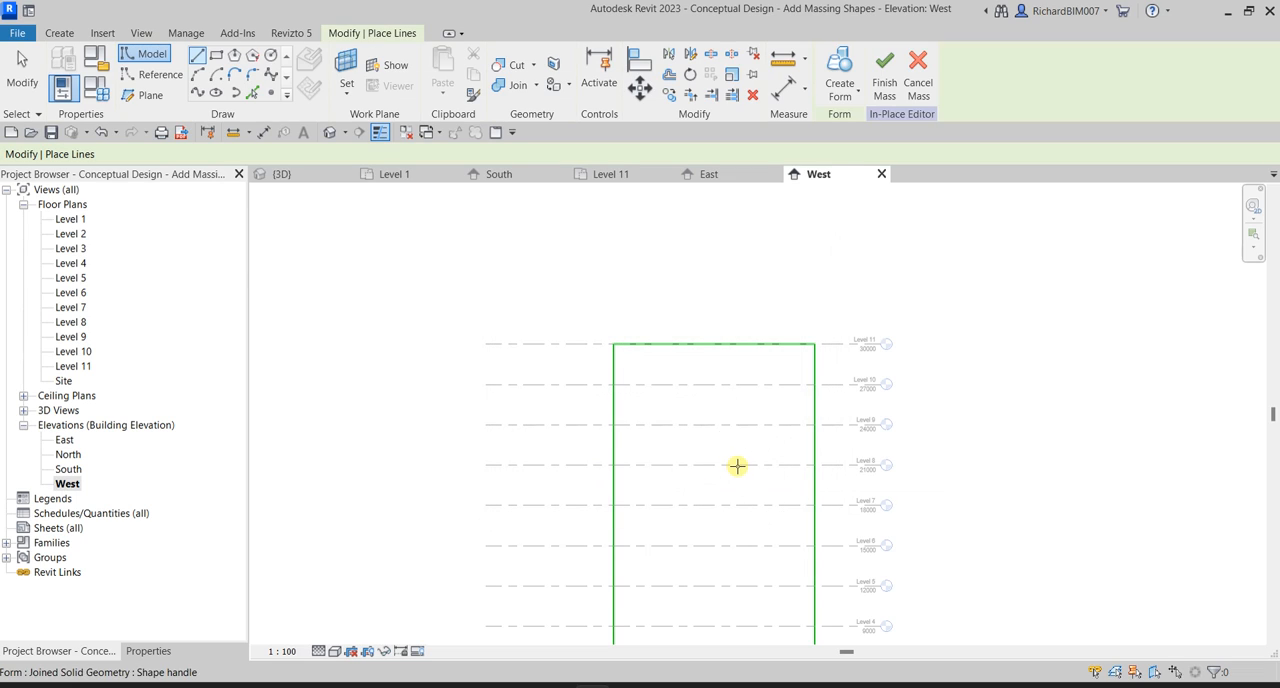
pyautogui.scroll(-1, 738, 466)
pyautogui.moveTo(738, 466); pyautogui.dragTo(711, 341, button='middle')
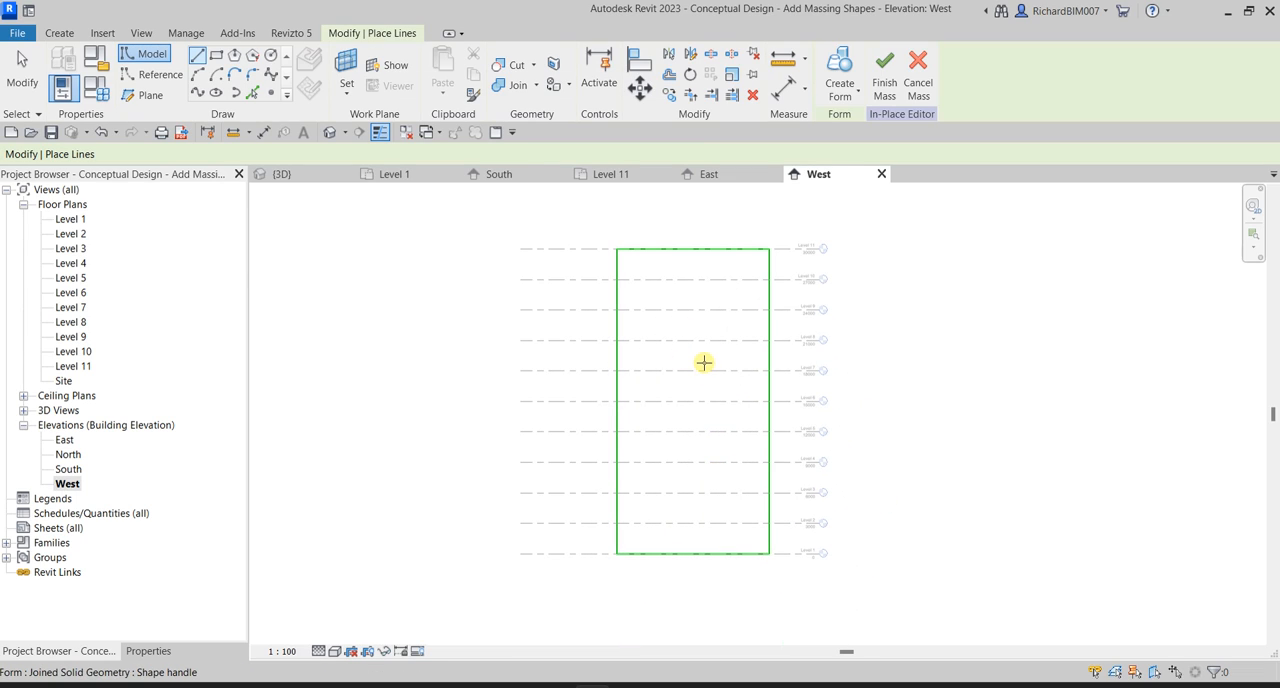
pyautogui.moveTo(731, 343); pyautogui.dragTo(678, 380, button='middle')
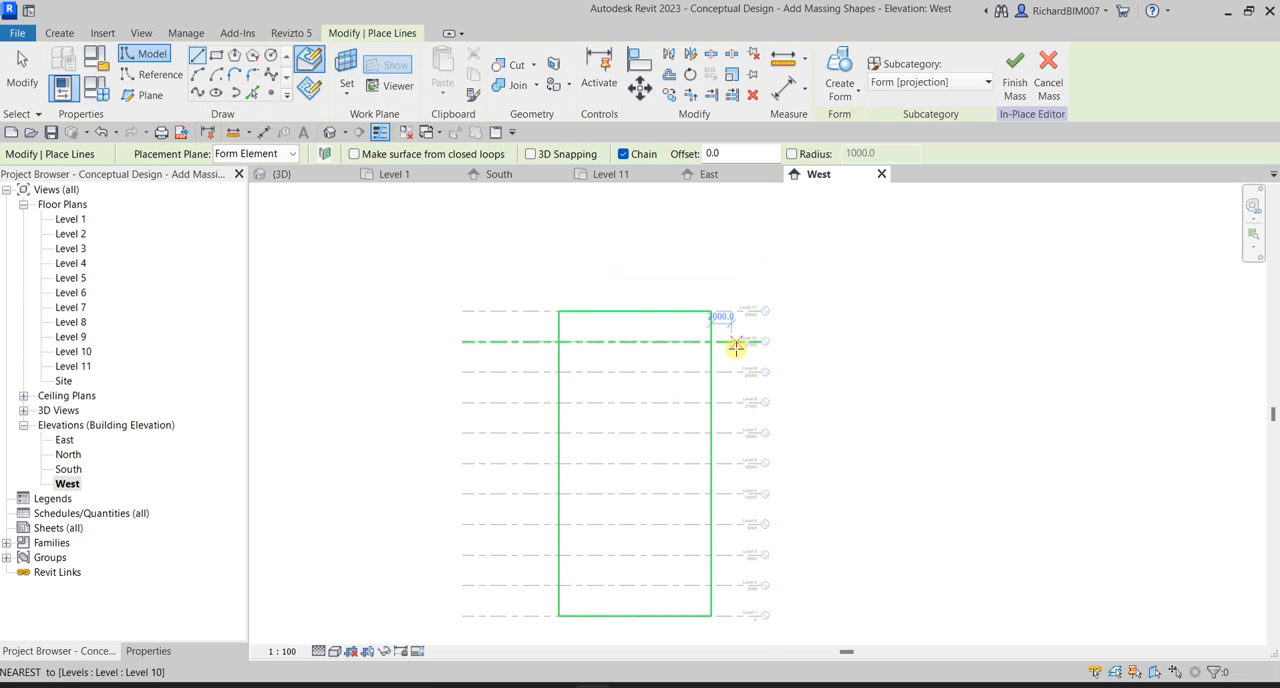
# Draw a closed triangle at the face's upper south corner, 4500 mm along the top edge and down to Level 9.
pyautogui.scroll(2, 737, 343)
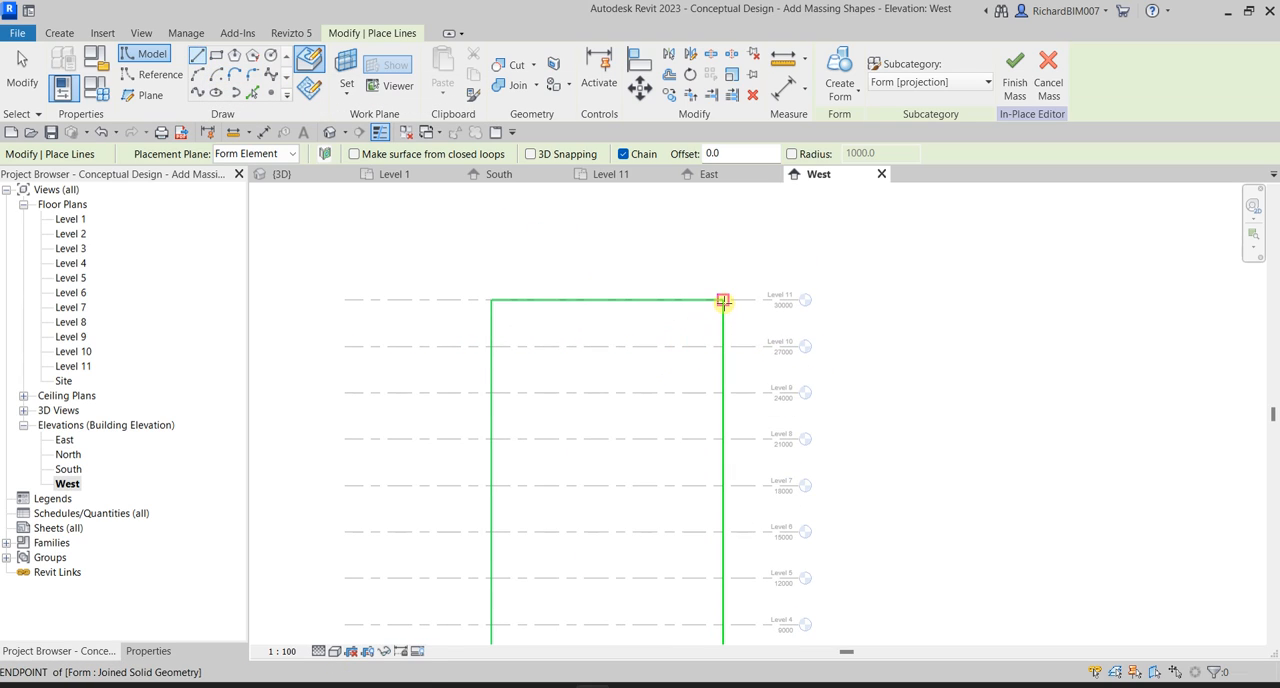
pyautogui.click(722, 300)
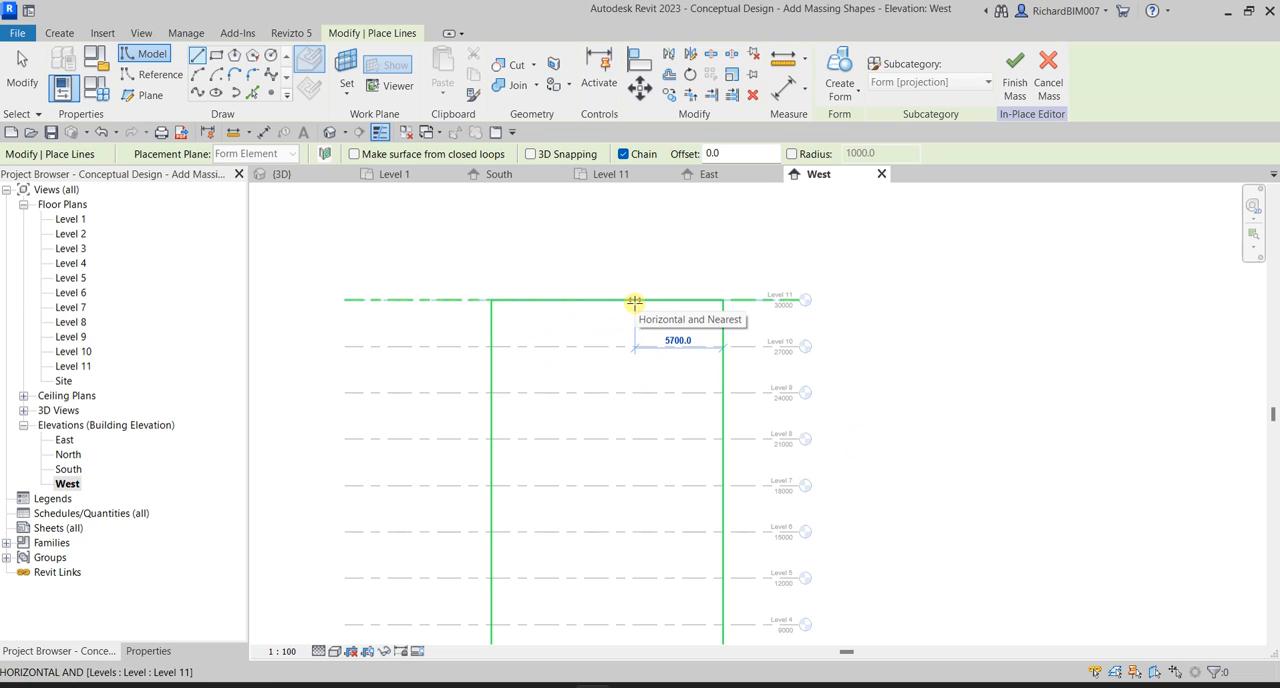
pyautogui.write('4500')
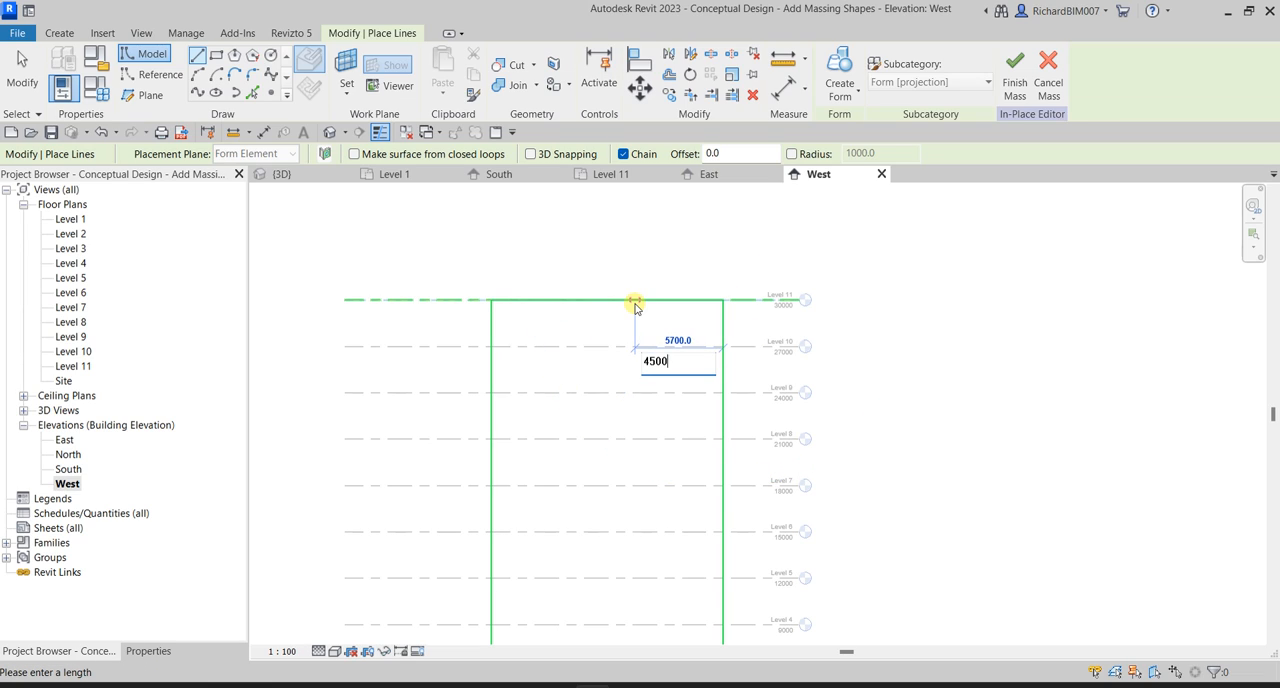
pyautogui.press('Return')
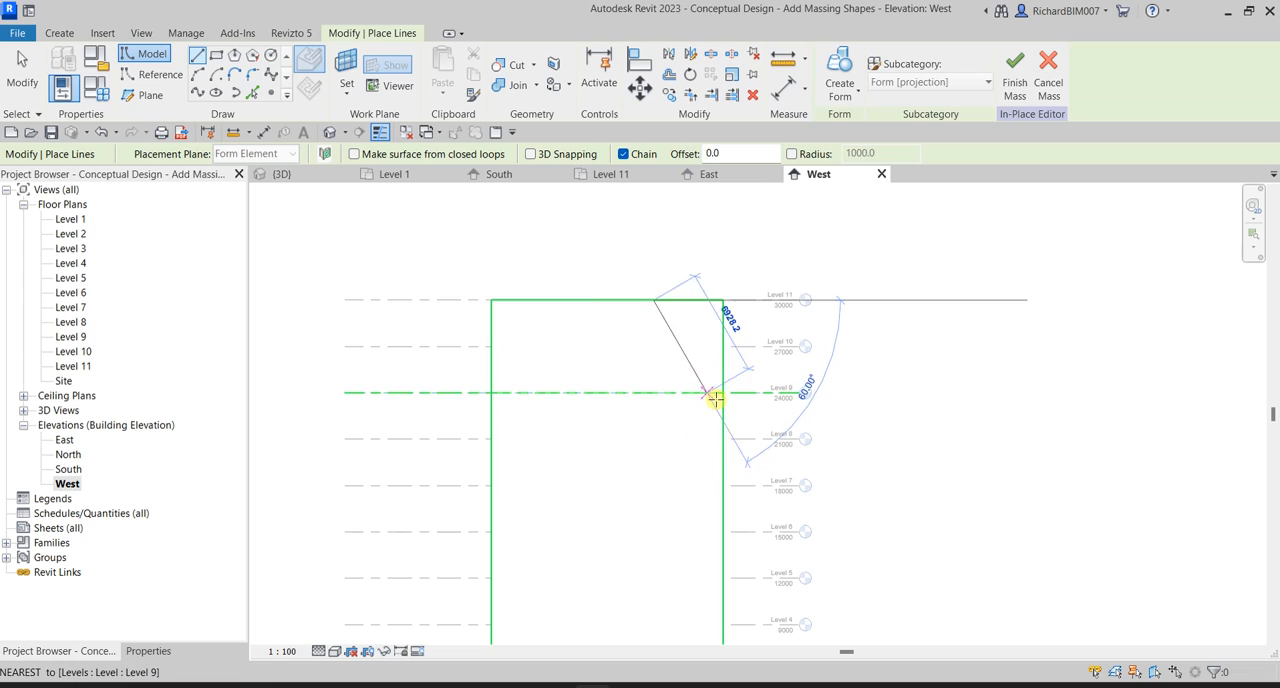
pyautogui.click(722, 393)
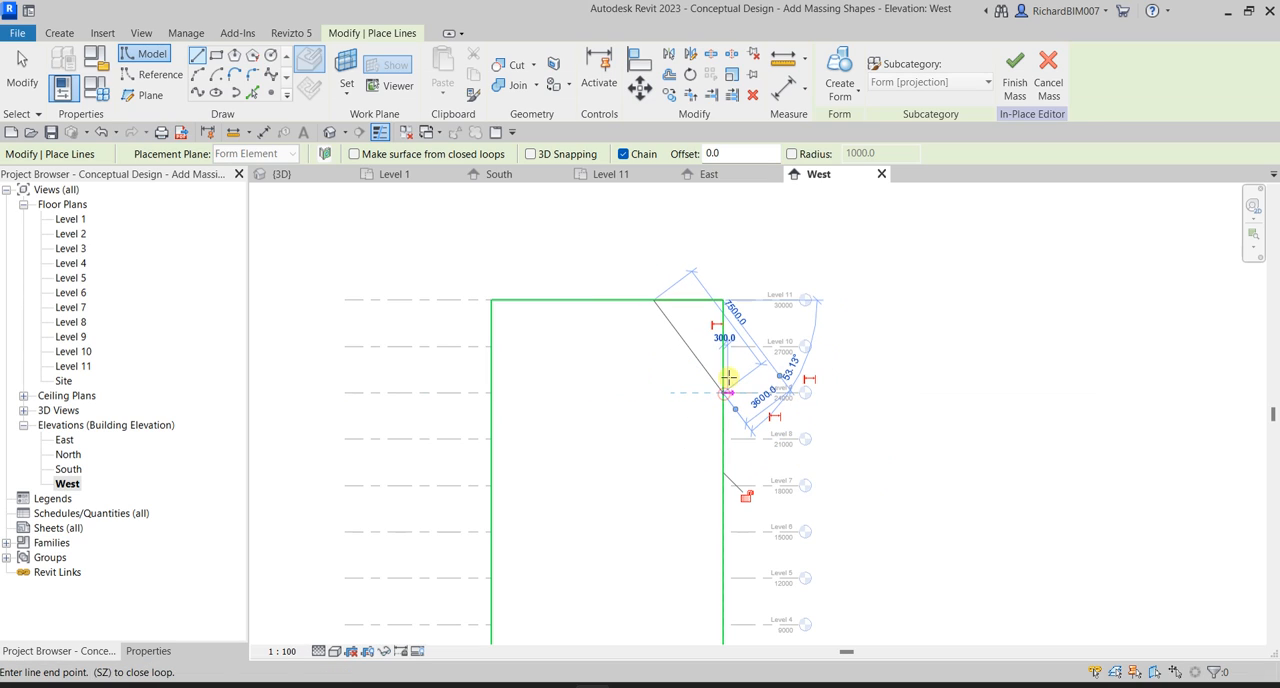
pyautogui.click(722, 300)
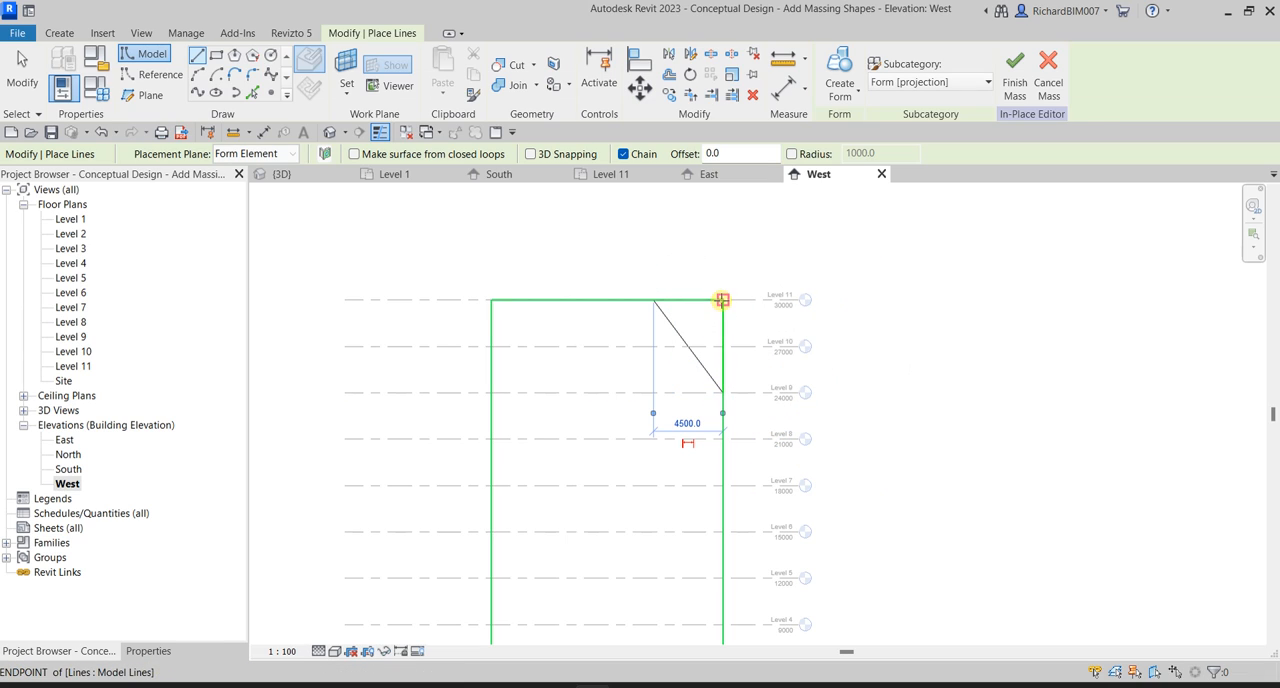
pyautogui.click(27, 66)
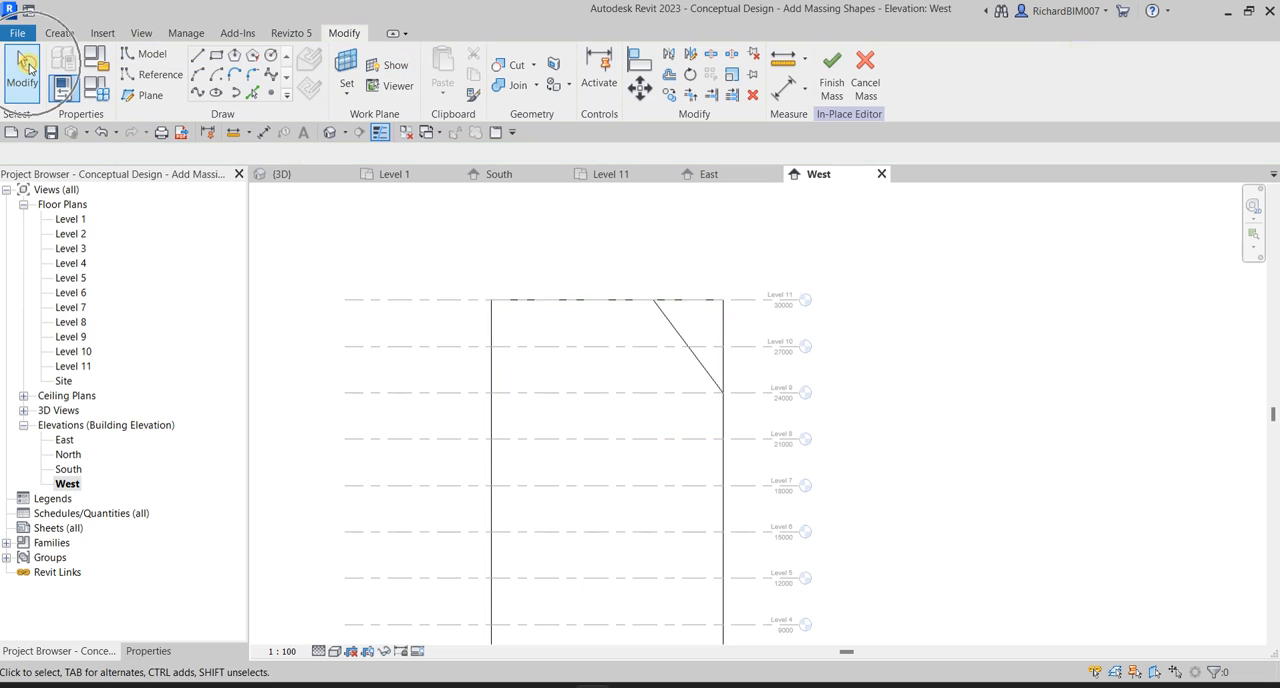
# In the 3D view, select the three-line chain on the top face with the triangular profile and create a void form from them.
pyautogui.click(297, 175)
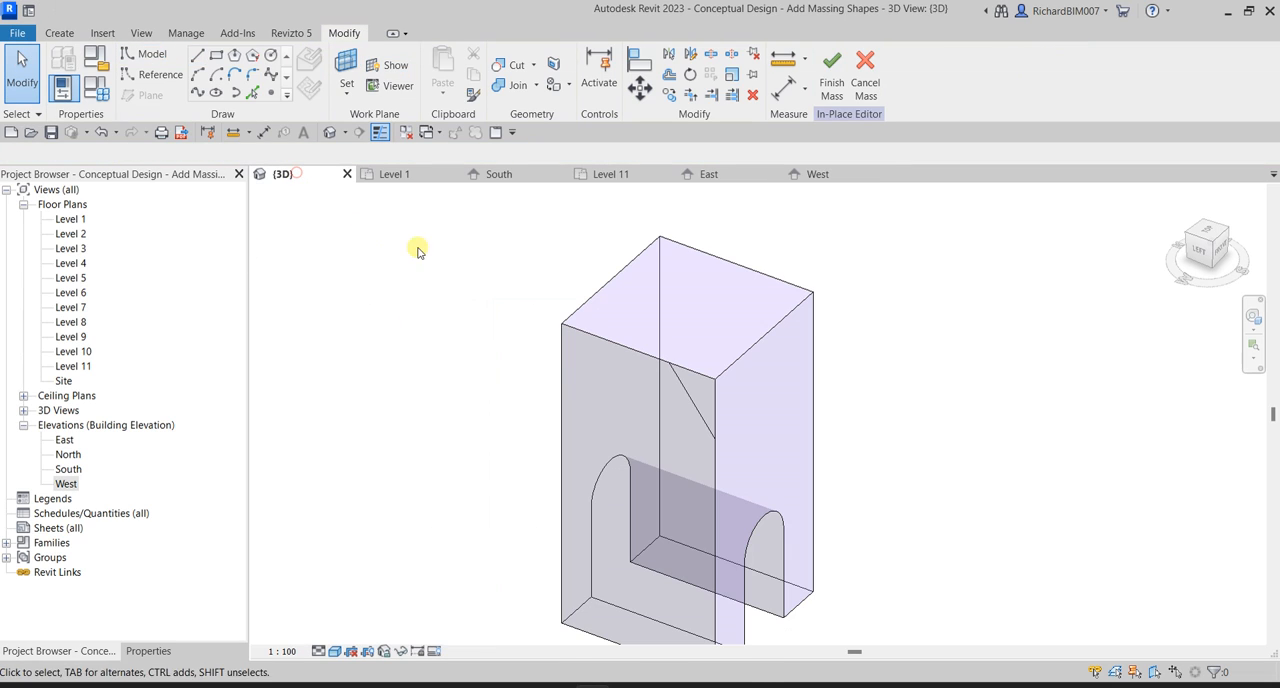
pyautogui.keyDown('shift'); pyautogui.moveTo(832, 443); pyautogui.dragTo(735, 425, button='middle'); pyautogui.keyUp('shift')
pyautogui.scroll(1, 711, 293)
pyautogui.press('Tab')
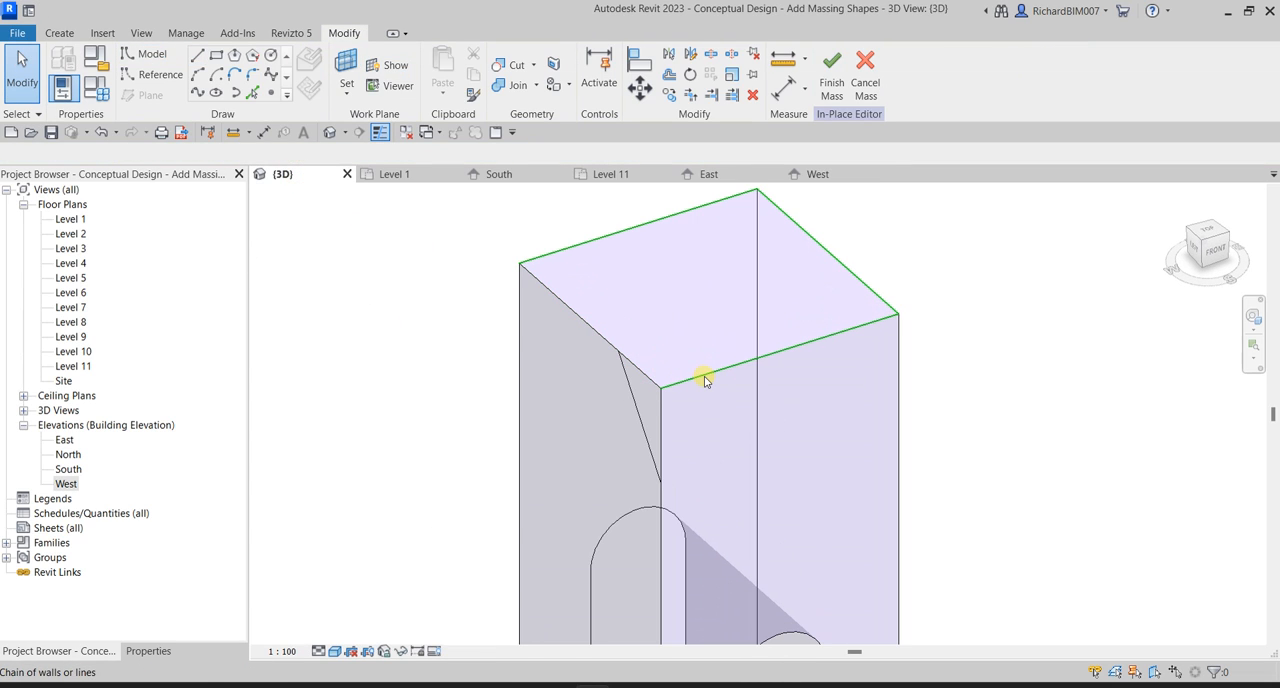
pyautogui.click(704, 377)
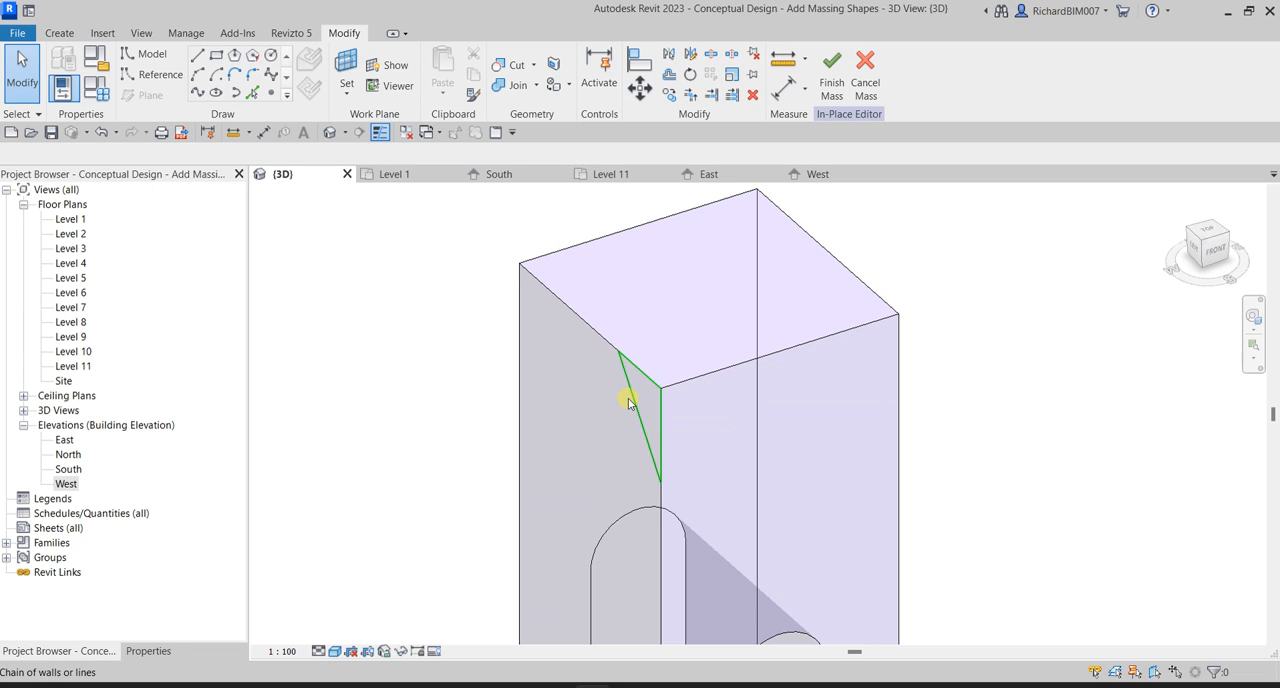
pyautogui.click(696, 386)
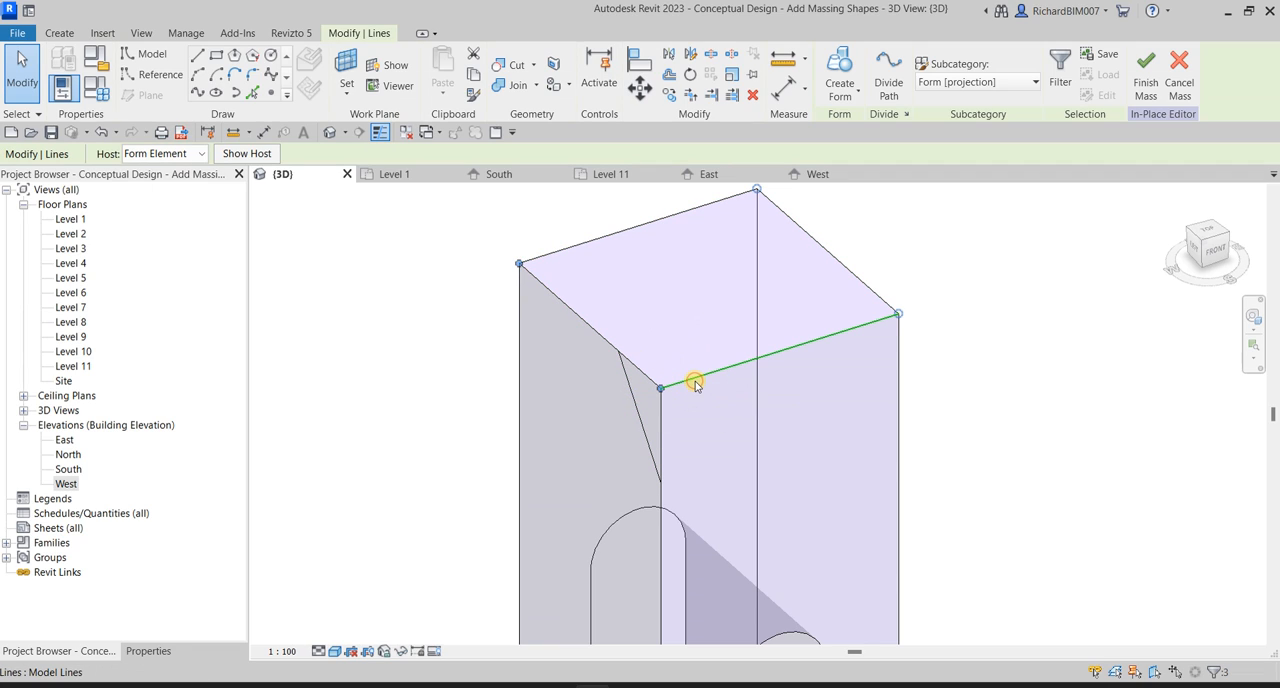
pyautogui.click(628, 394)
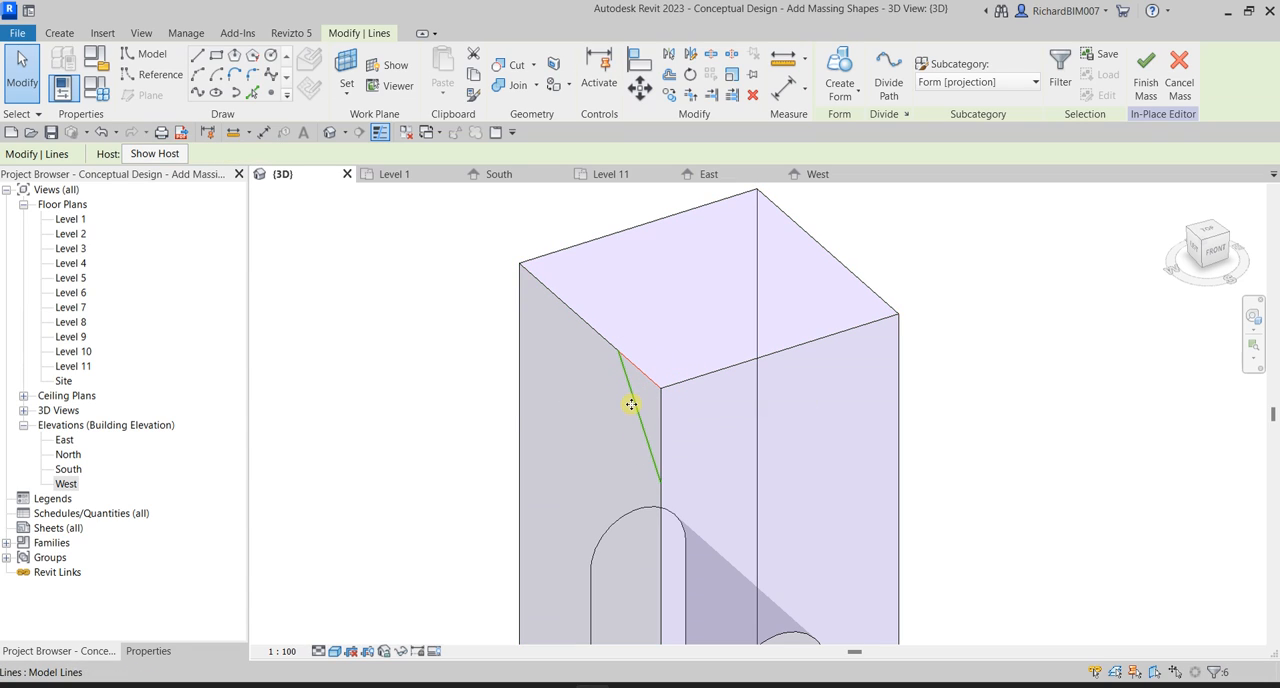
pyautogui.click(841, 96)
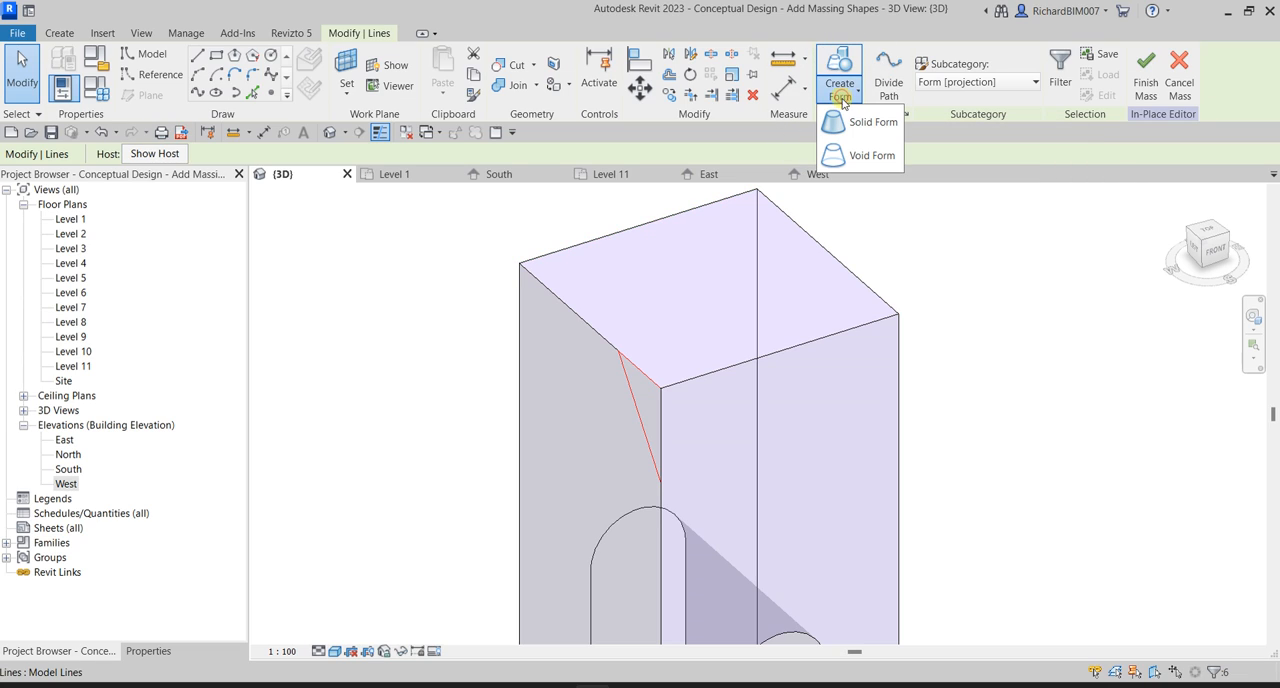
pyautogui.click(869, 158)
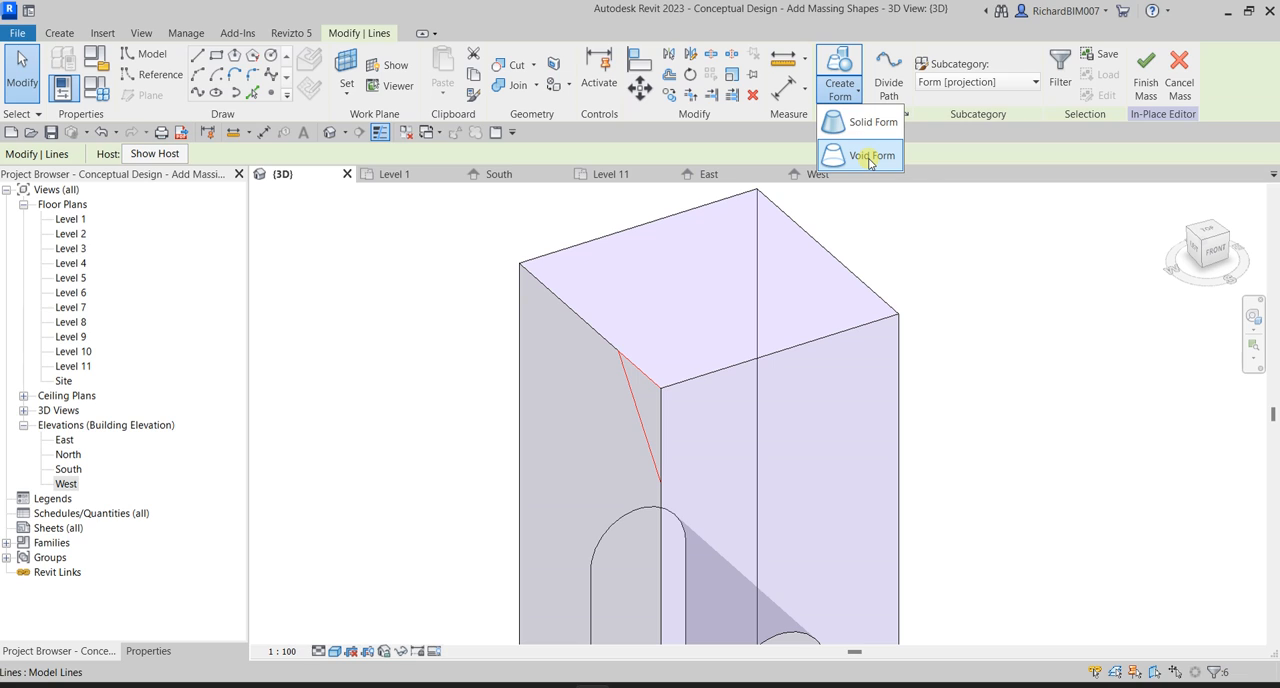
pyautogui.click(869, 162)
pyautogui.click(869, 160)
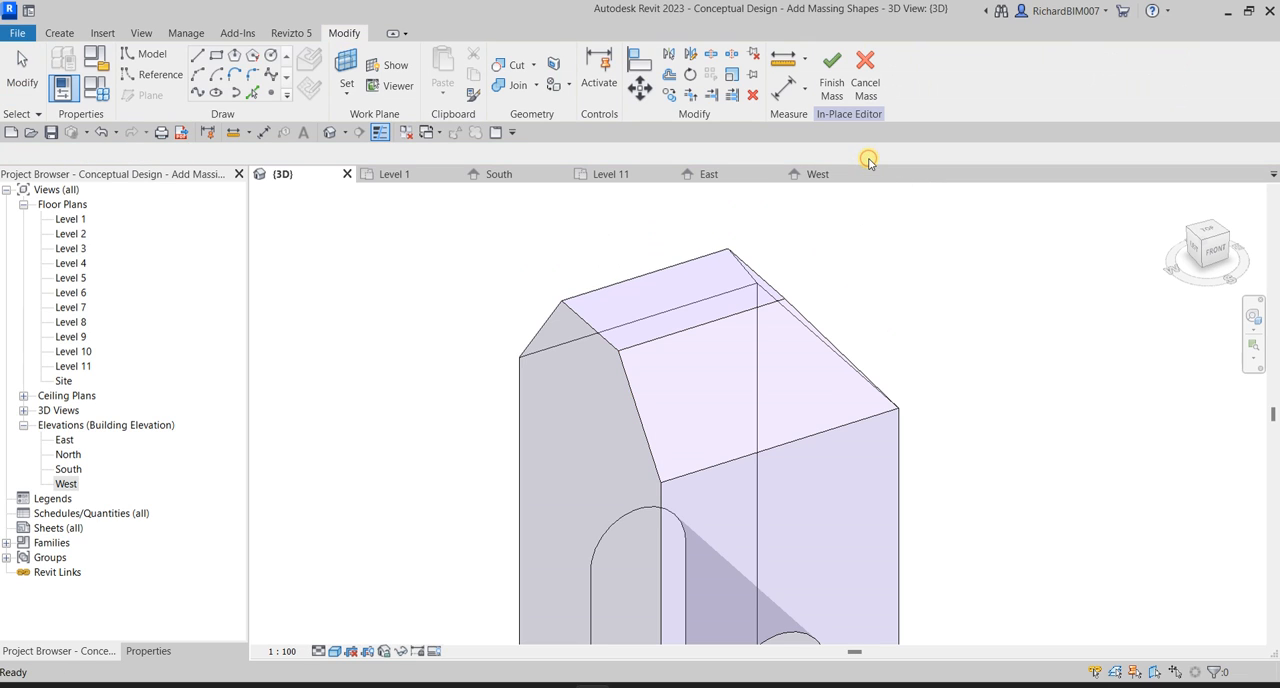
# Examine the tower's cut upper edges from several sides in the 3D view.
pyautogui.moveTo(951, 313)
pyautogui.keyDown('shift'); pyautogui.mouseDown(button='middle')
pyautogui.moveTo(866, 309)
pyautogui.moveTo(771, 329)
pyautogui.moveTo(700, 297)
pyautogui.moveTo(1020, 329)
pyautogui.moveTo(880, 346)
pyautogui.mouseUp(button='middle'); pyautogui.keyUp('shift')
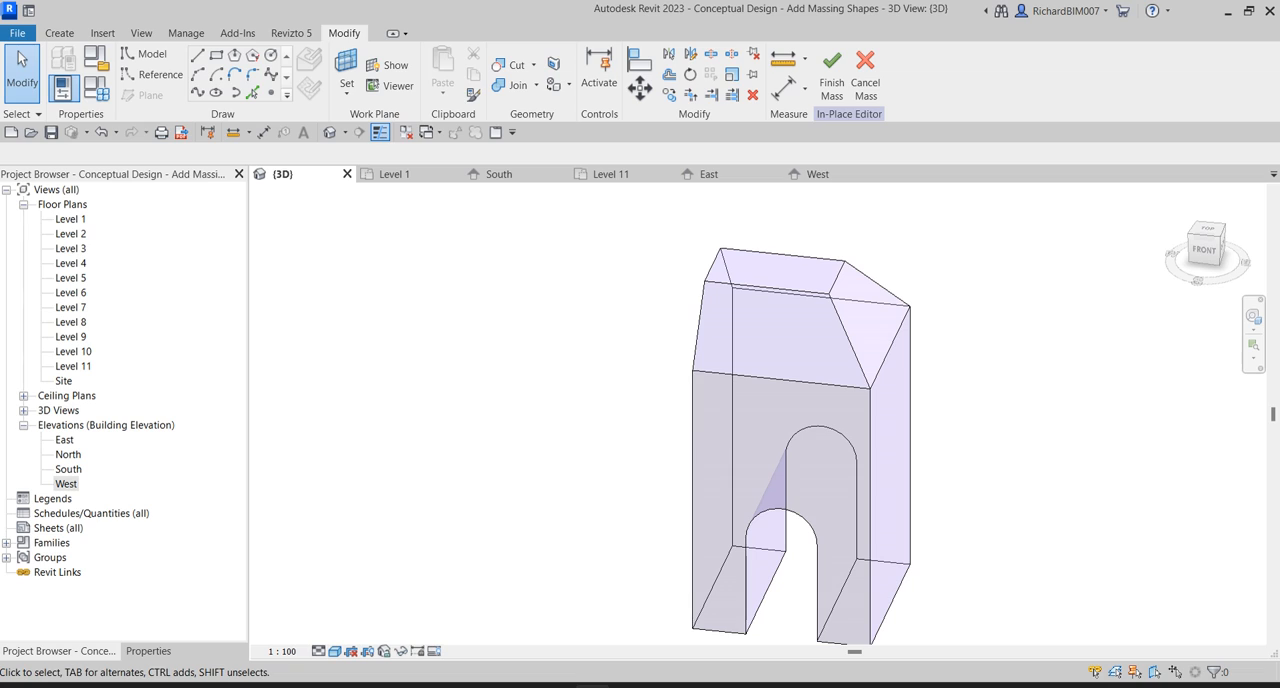
pyautogui.moveTo(514, 346)
pyautogui.keyDown('shift'); pyautogui.mouseDown(button='middle')
pyautogui.moveTo(651, 348)
pyautogui.moveTo(755, 382)
pyautogui.mouseUp(button='middle'); pyautogui.keyUp('shift')
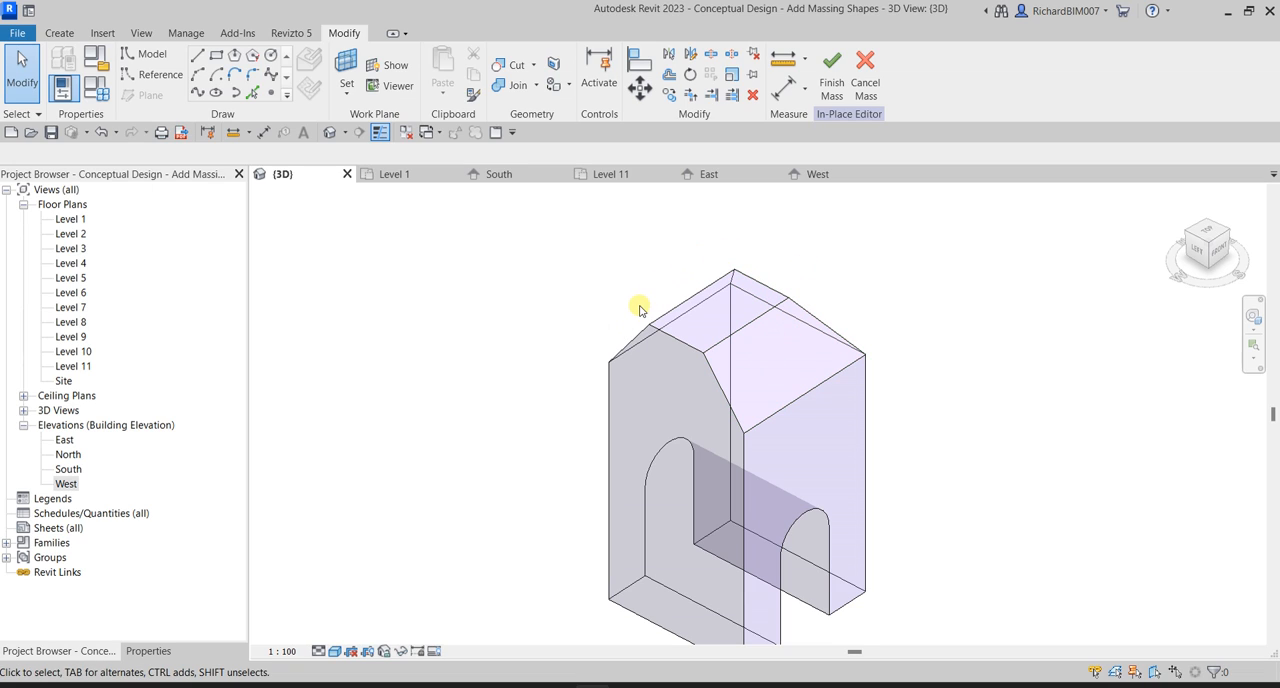
pyautogui.moveTo(846, 286)
pyautogui.keyDown('shift'); pyautogui.mouseDown(button='middle')
pyautogui.moveTo(891, 286)
pyautogui.moveTo(841, 286)
pyautogui.mouseUp(button='middle'); pyautogui.keyUp('shift')
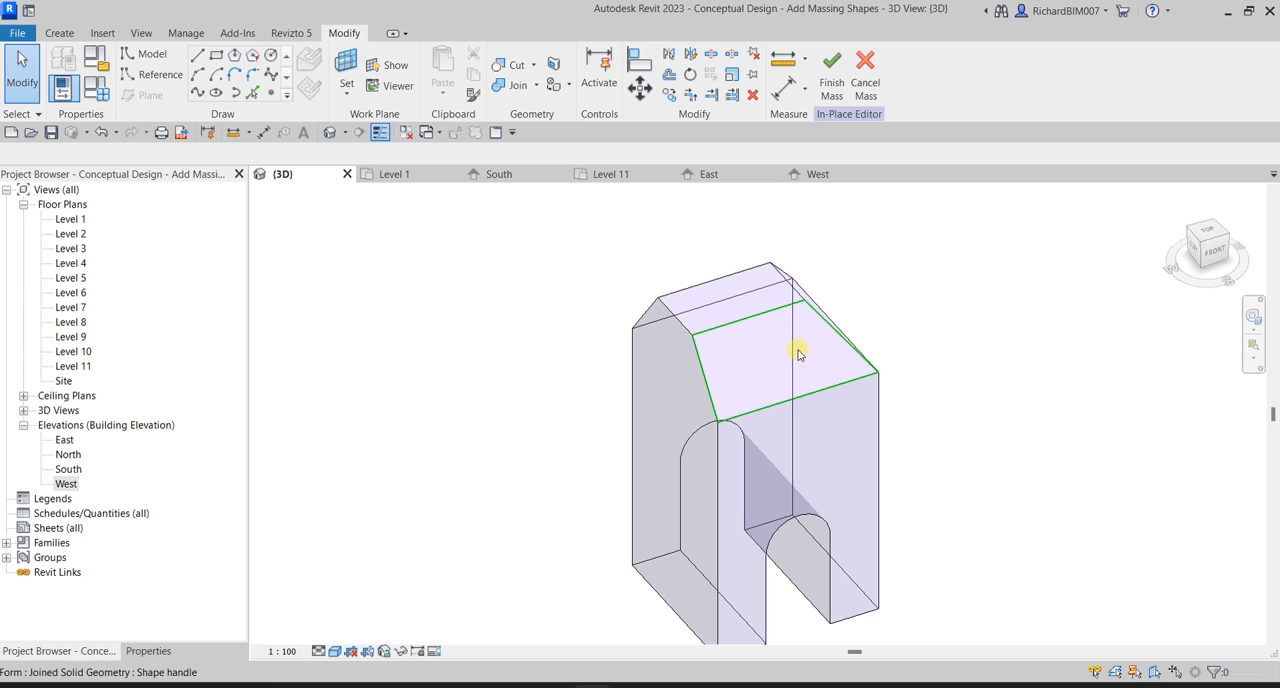
pyautogui.keyDown('shift'); pyautogui.moveTo(800, 349); pyautogui.dragTo(829, 309, button='middle'); pyautogui.keyUp('shift')
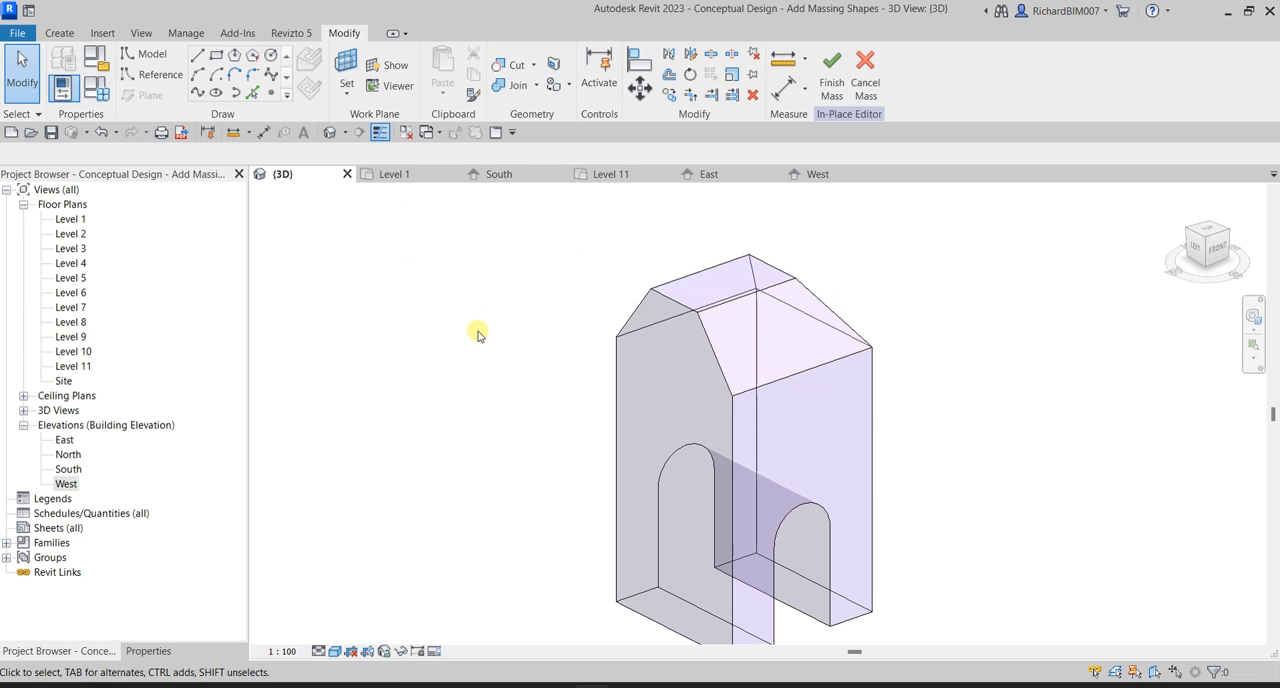
pyautogui.doubleClick(72, 367)
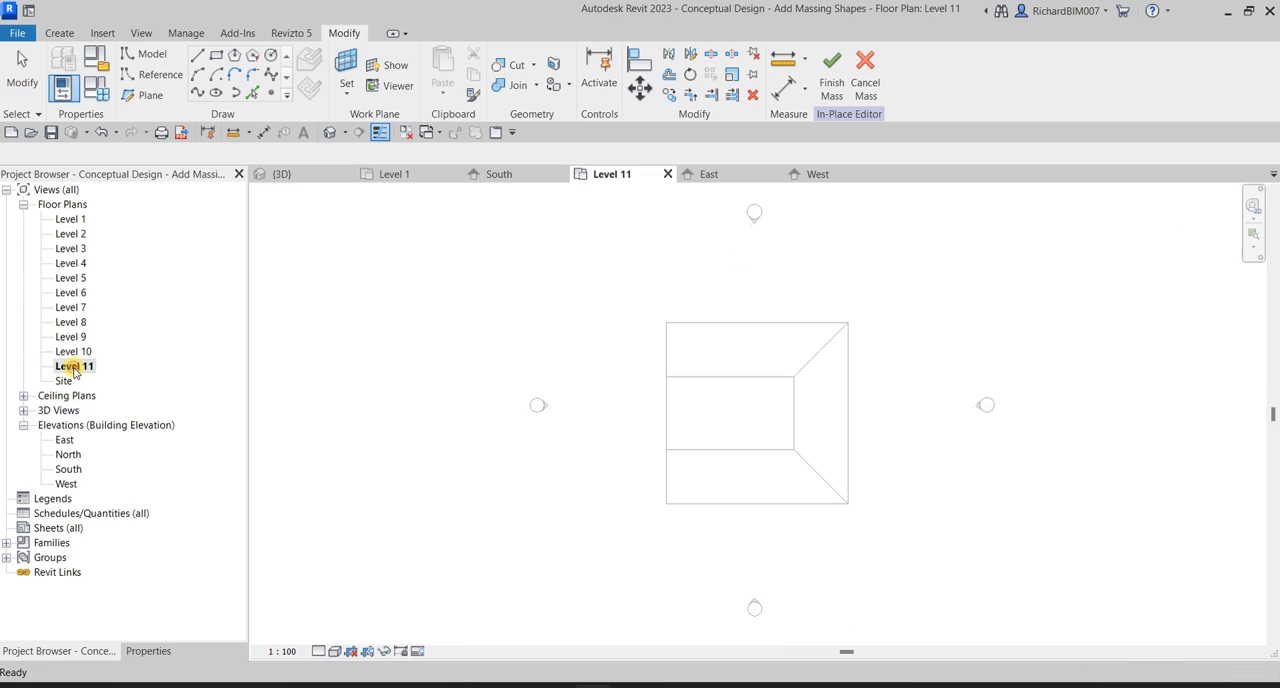
pyautogui.scroll(2, 733, 410)
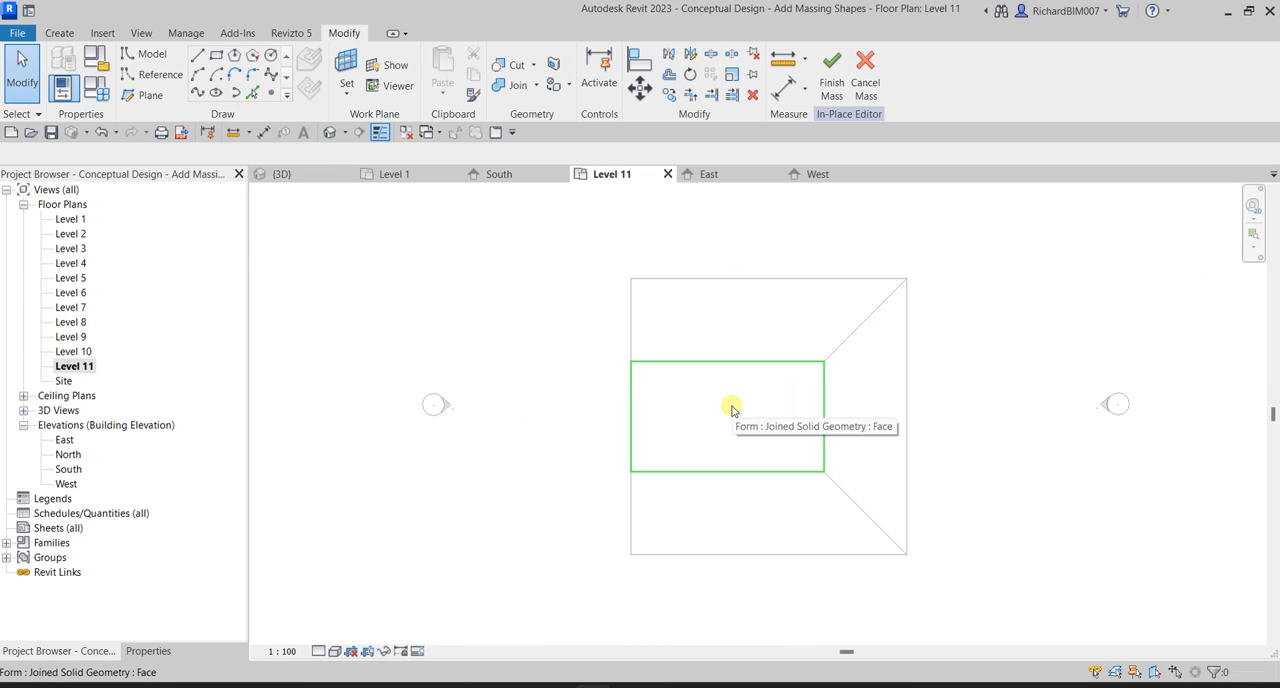
pyautogui.click(197, 58)
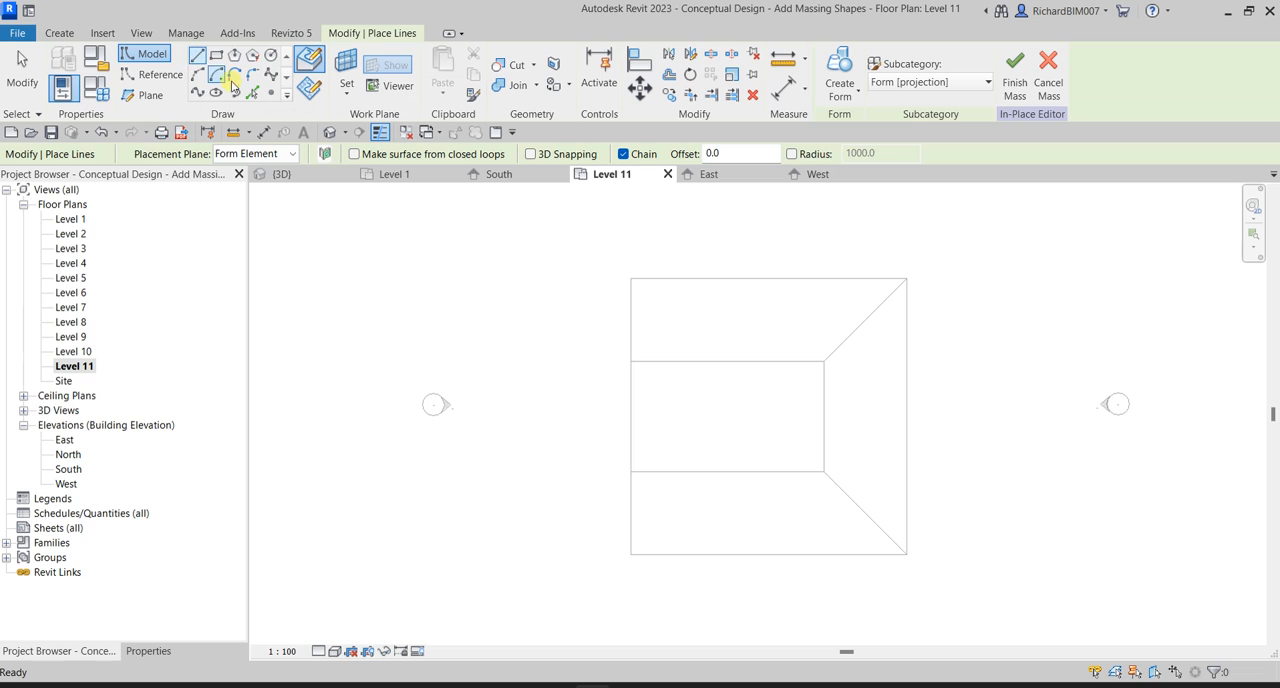
pyautogui.click(349, 95)
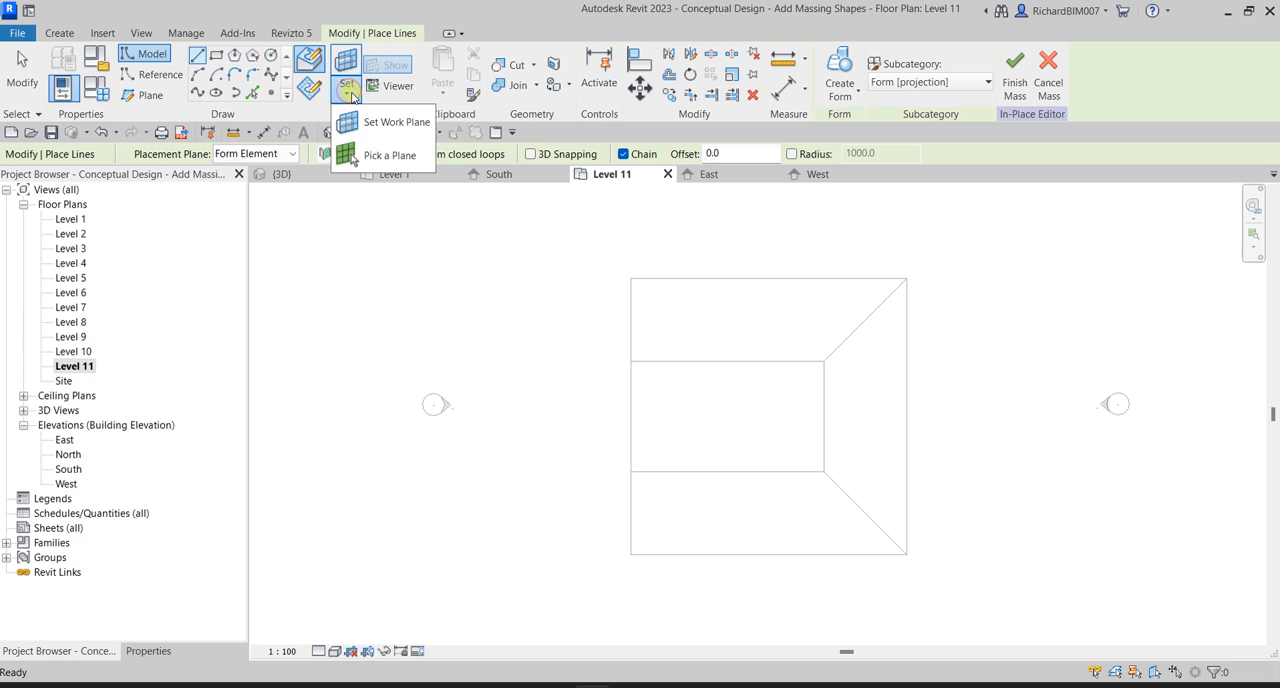
pyautogui.click(390, 123)
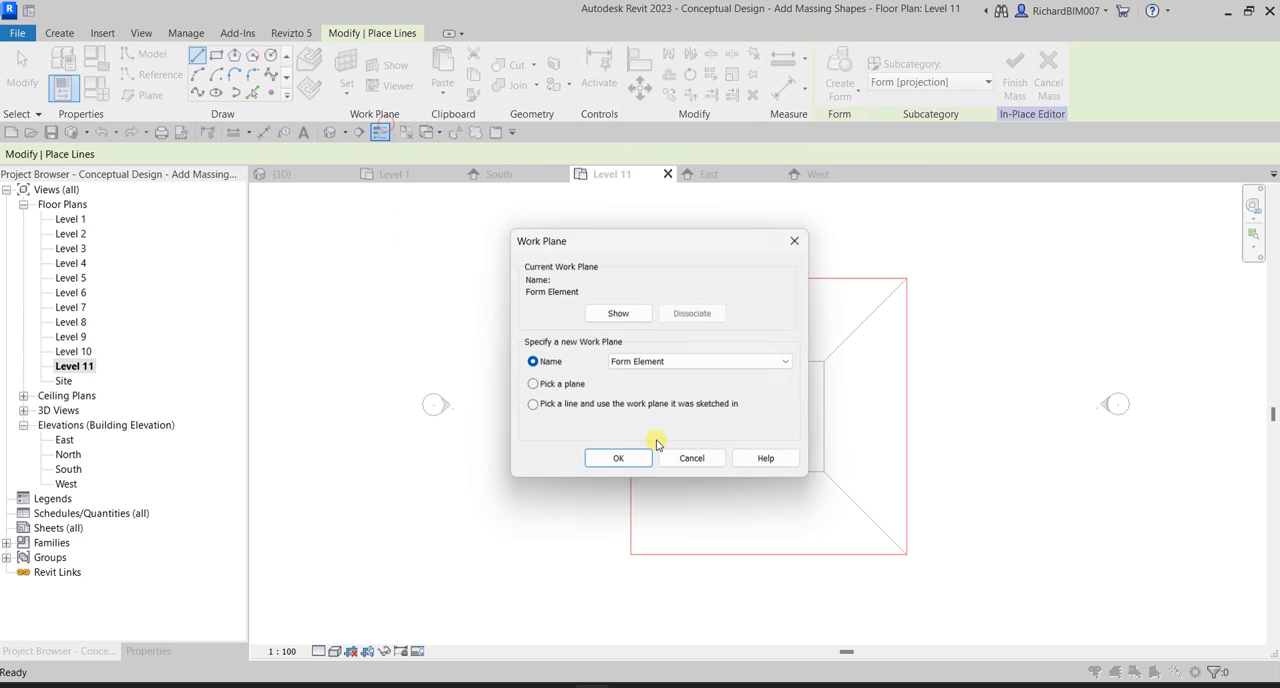
pyautogui.click(562, 390)
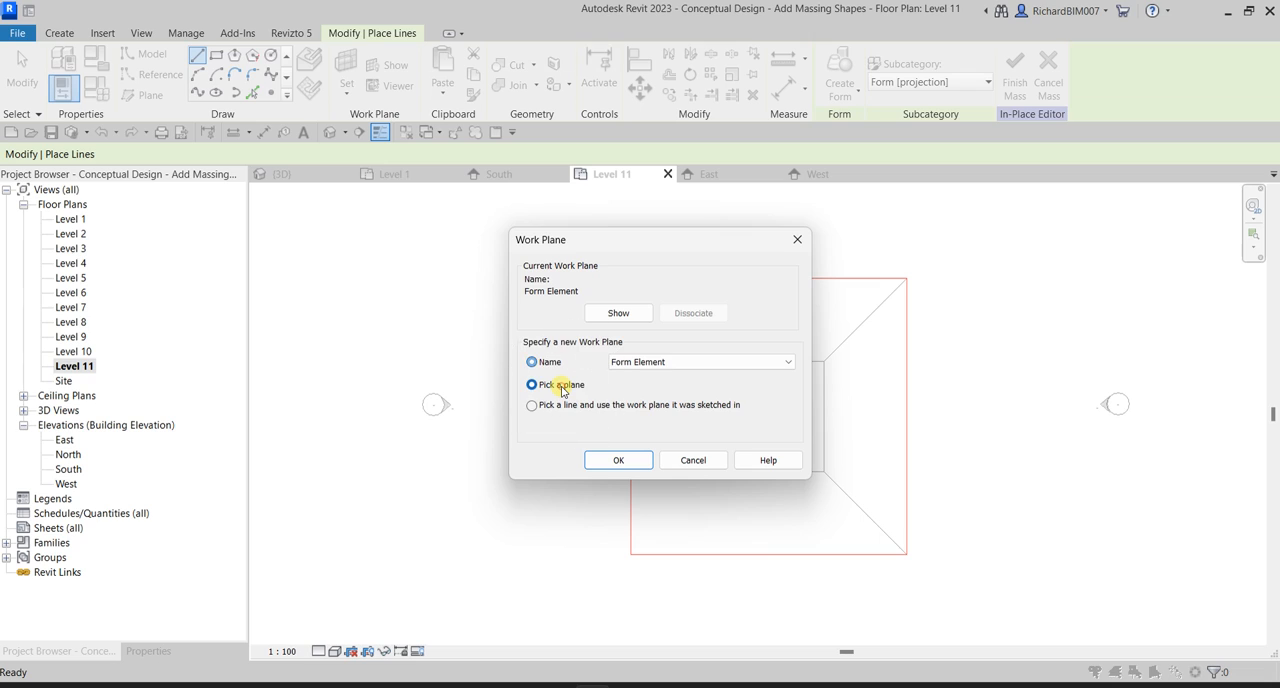
pyautogui.click(618, 460)
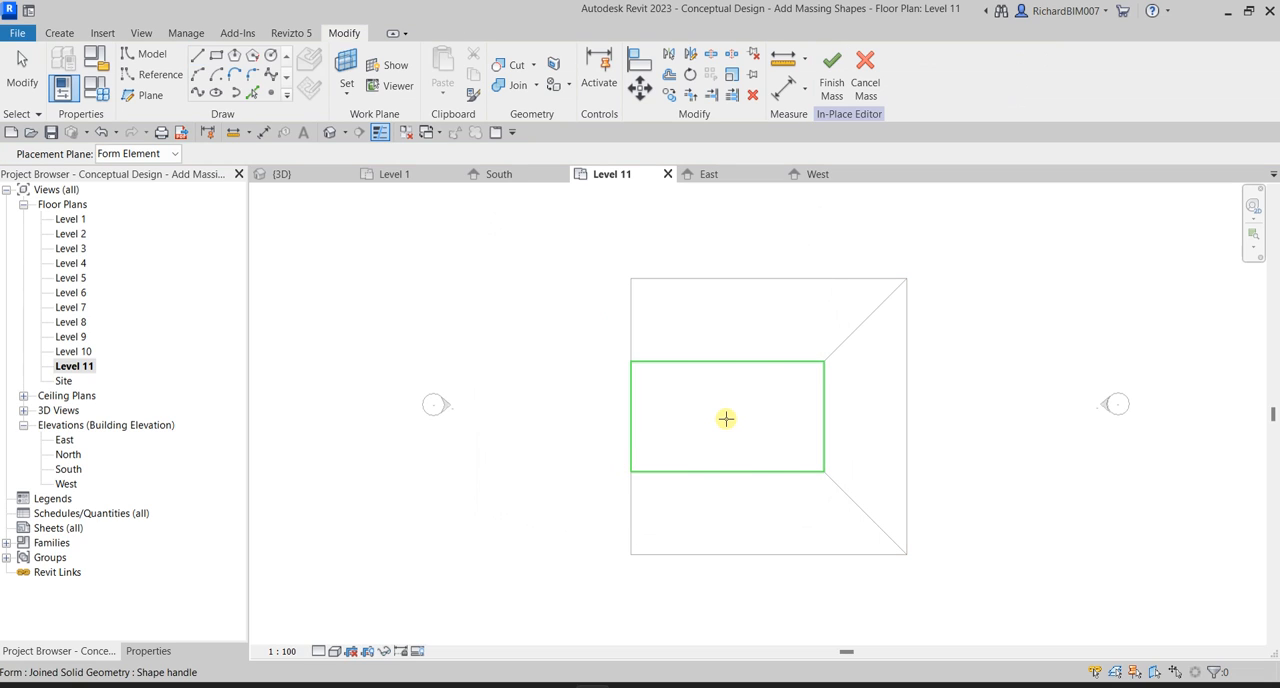
pyautogui.click(726, 418)
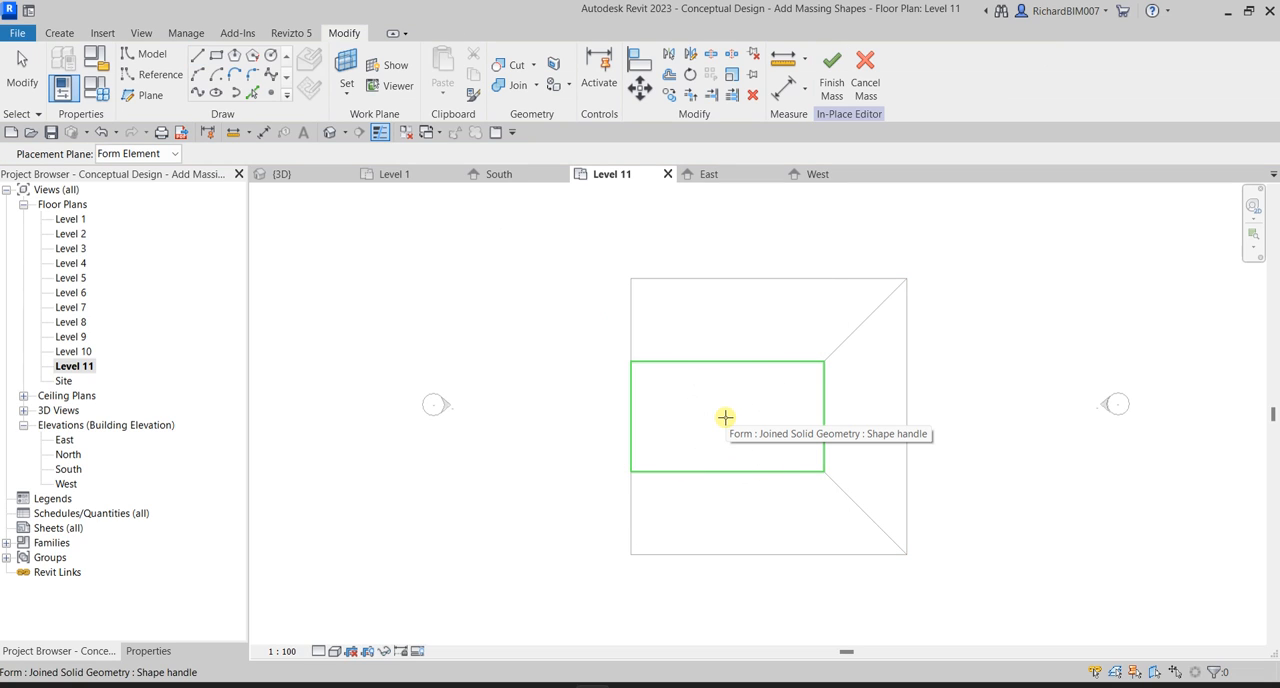
pyautogui.click(725, 417)
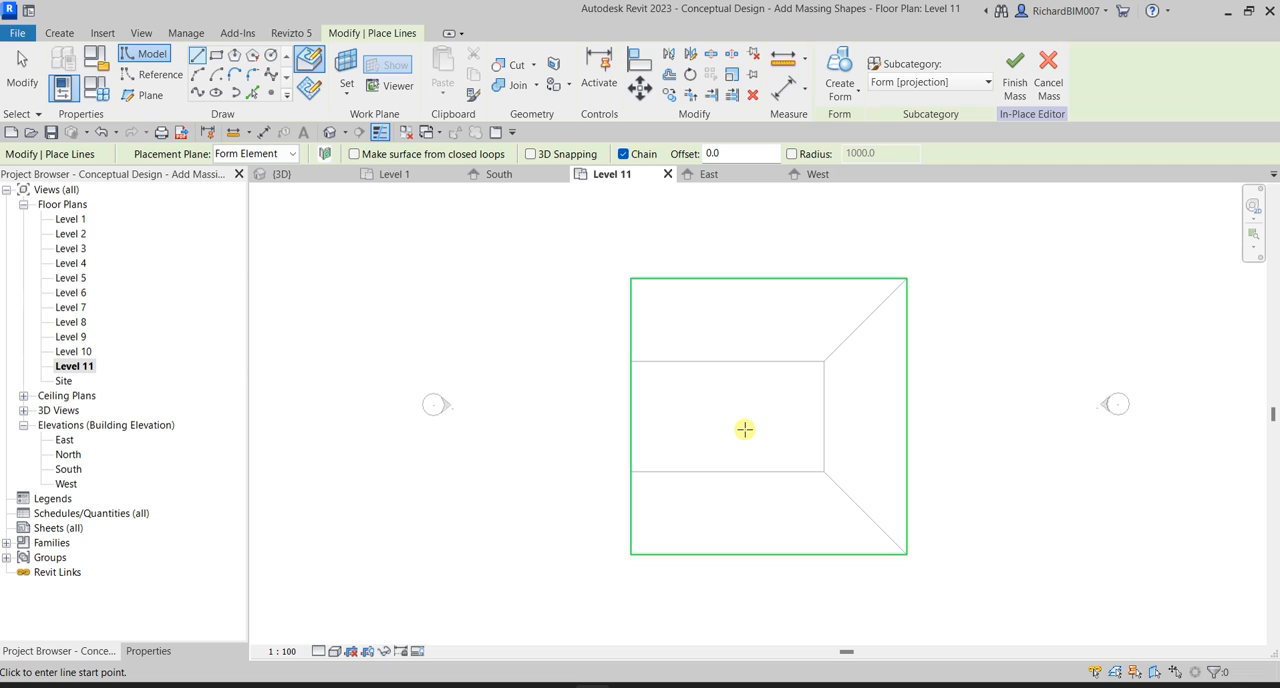
pyautogui.click(824, 471)
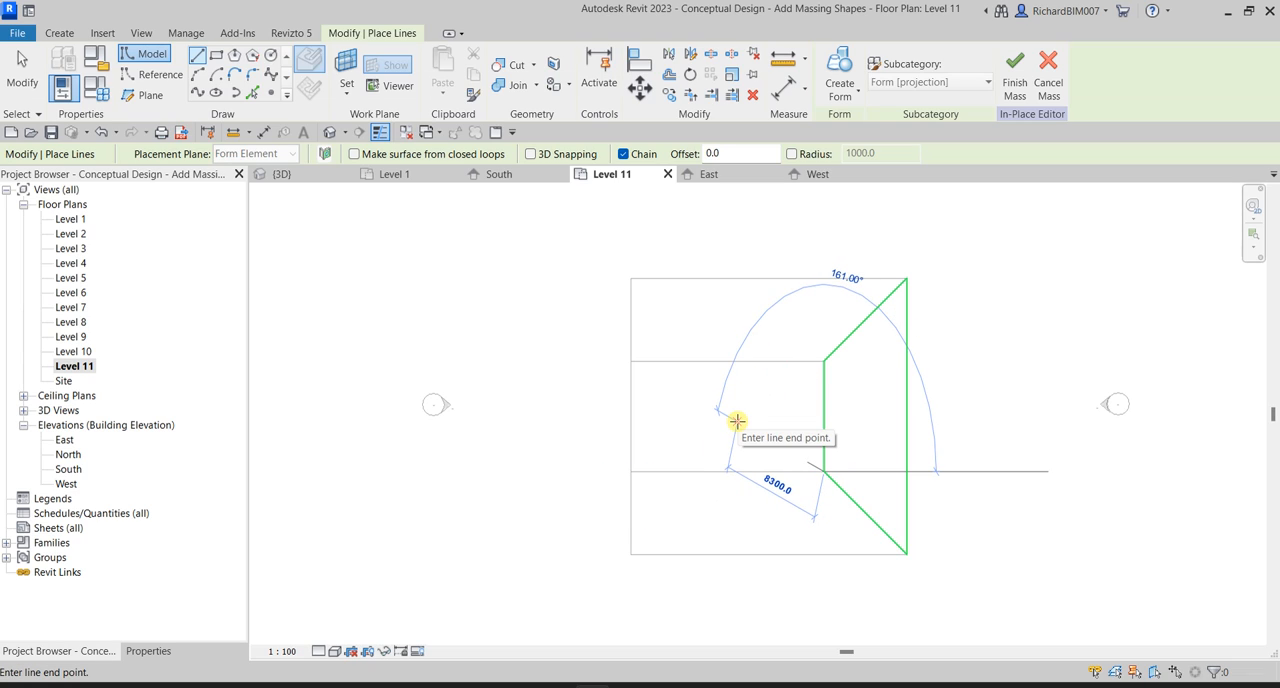
pyautogui.press('Escape')
pyautogui.scroll(3, 660, 535)
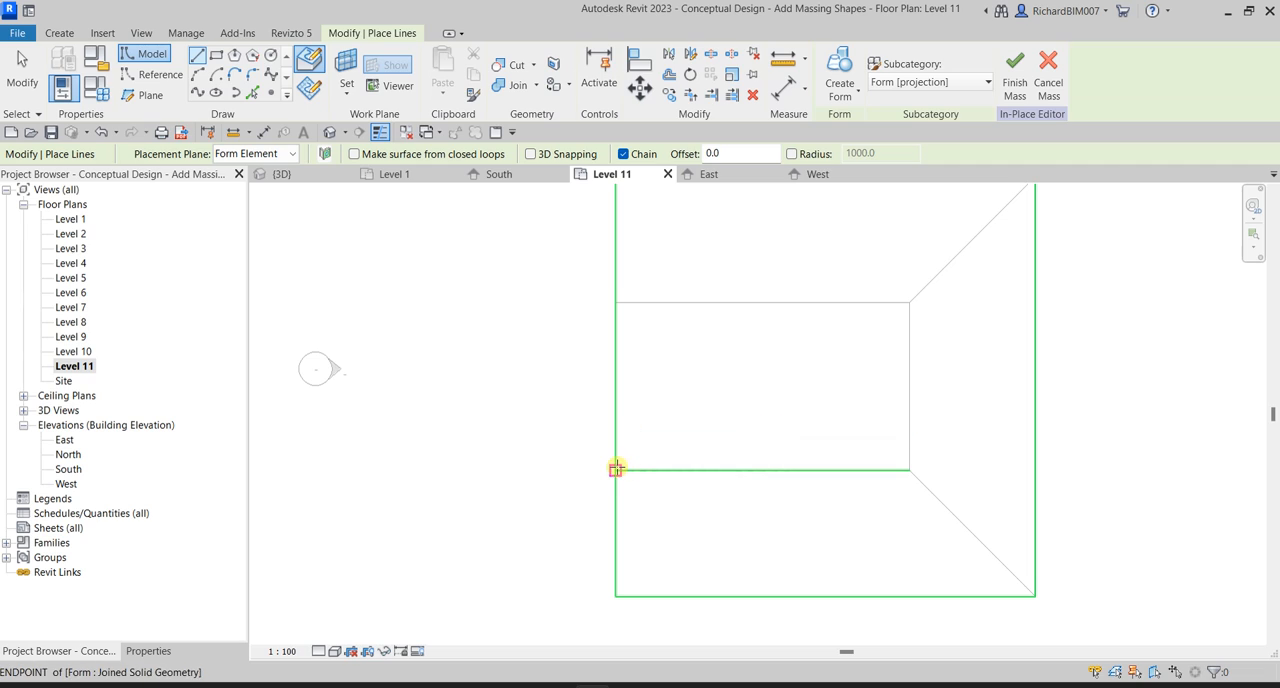
# In the 3D view, pick the tower's top face as the work plane for a model line.
pyautogui.click(296, 175)
pyautogui.keyDown('shift'); pyautogui.moveTo(986, 374); pyautogui.dragTo(824, 444, button='middle'); pyautogui.keyUp('shift')
pyautogui.scroll(3, 700, 267)
pyautogui.moveTo(693, 266); pyautogui.dragTo(621, 323, button='middle')
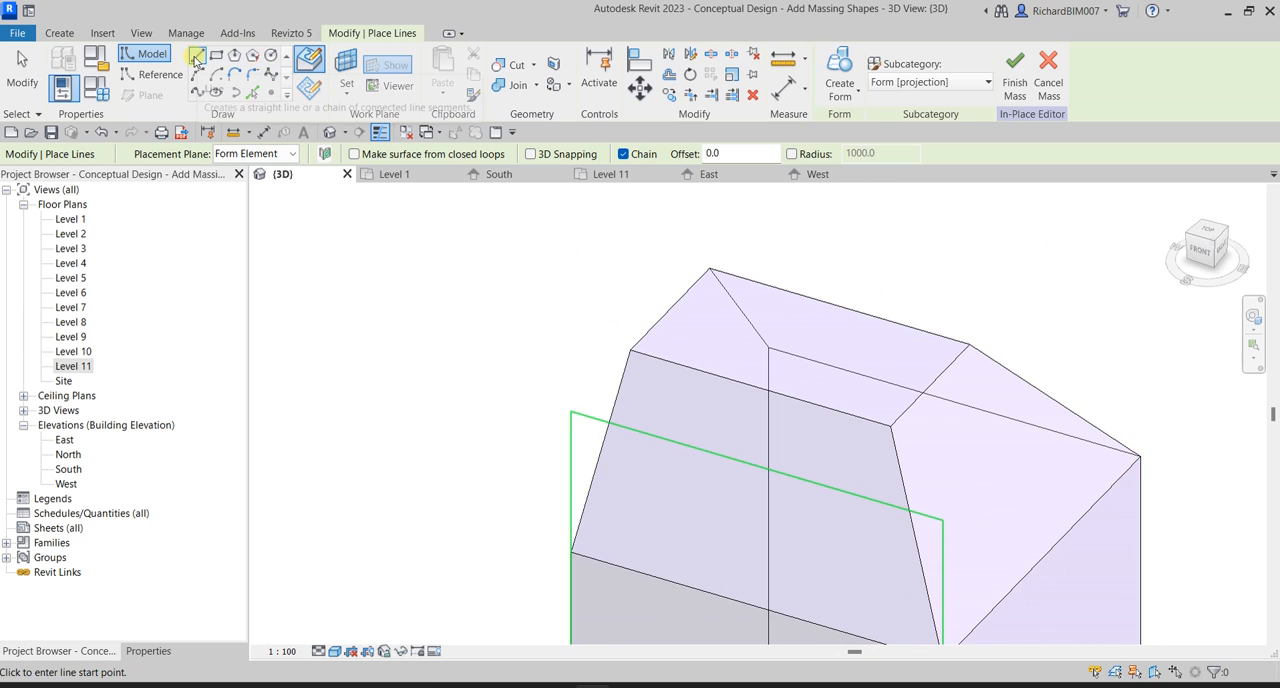
pyautogui.click(345, 90)
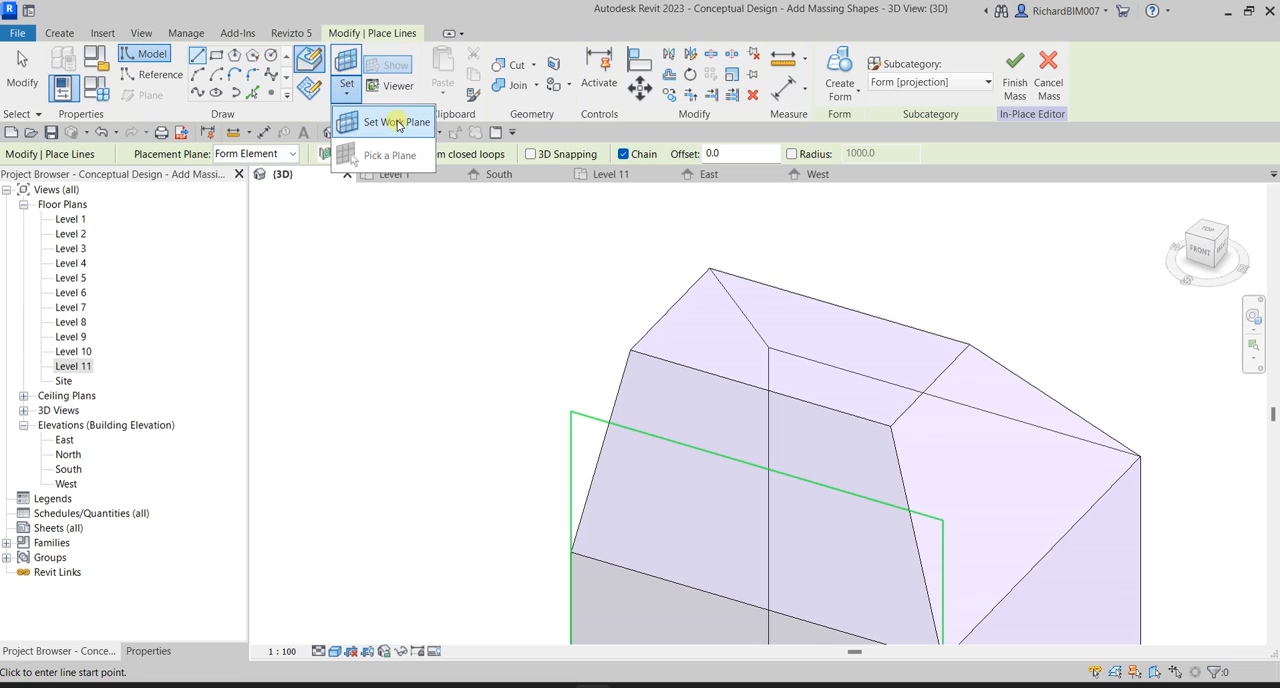
pyautogui.click(385, 122)
pyautogui.click(688, 320)
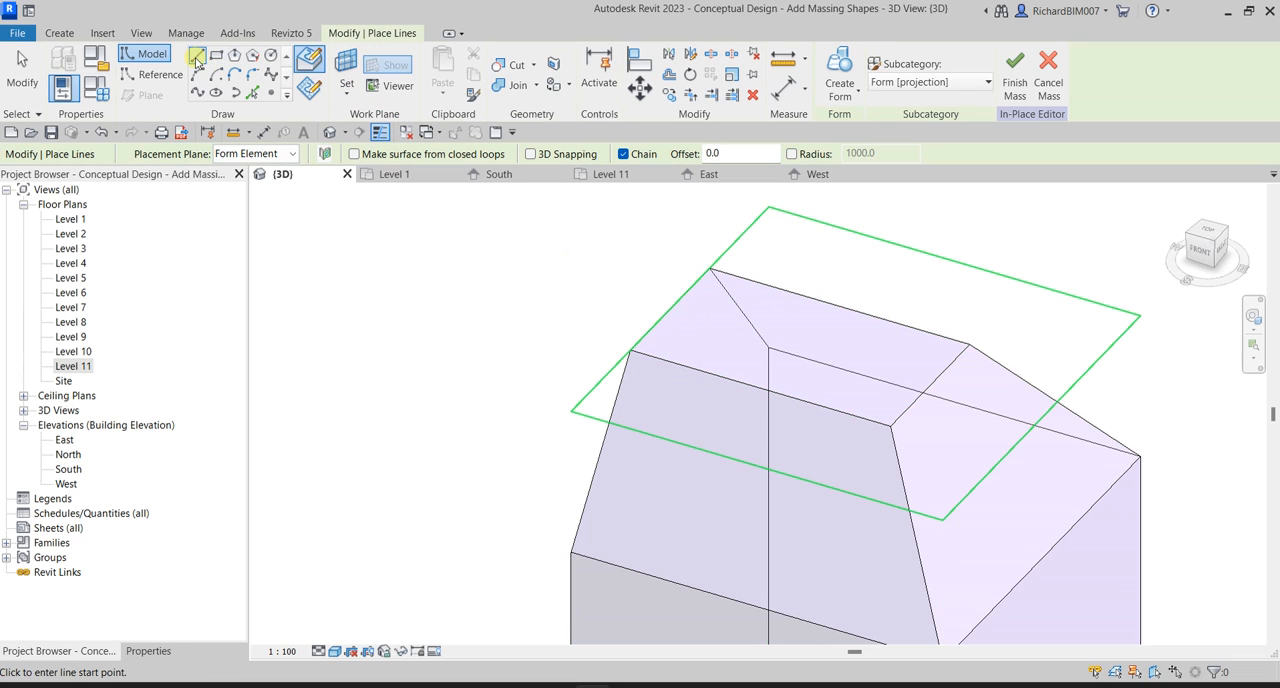
# Draw a model line along the full south edge of the tower's top face, from corner to corner.
pyautogui.click(630, 352)
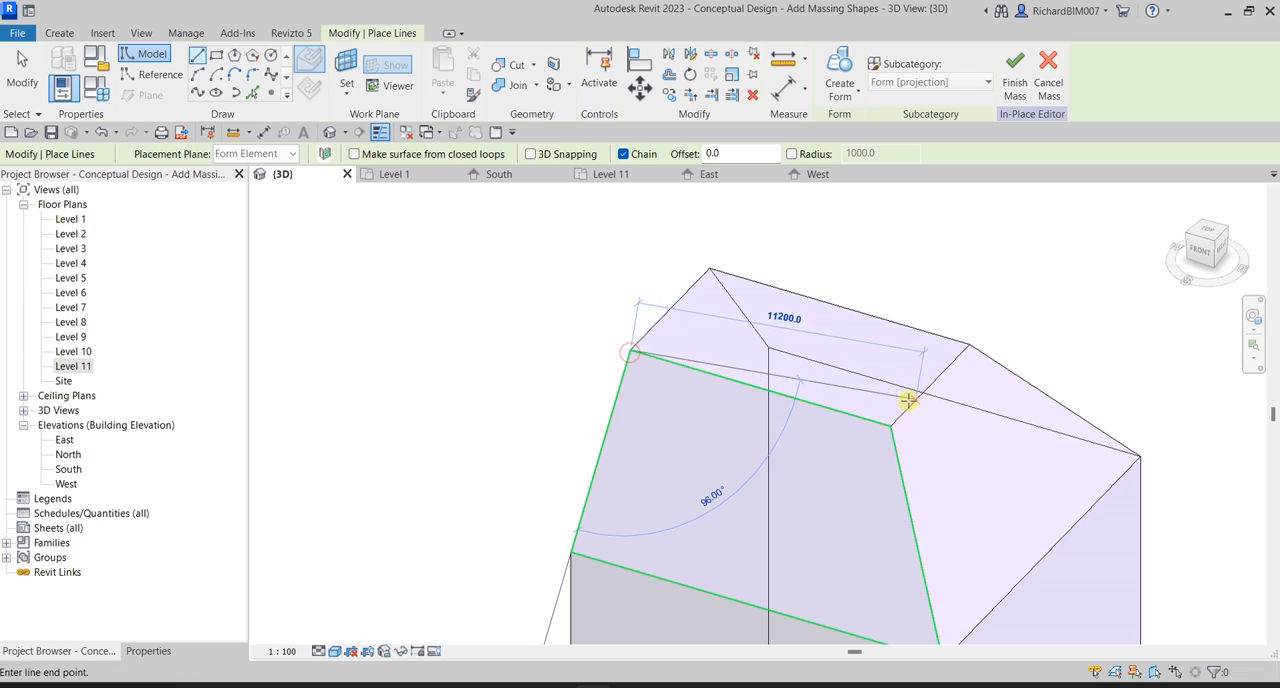
pyautogui.click(890, 426)
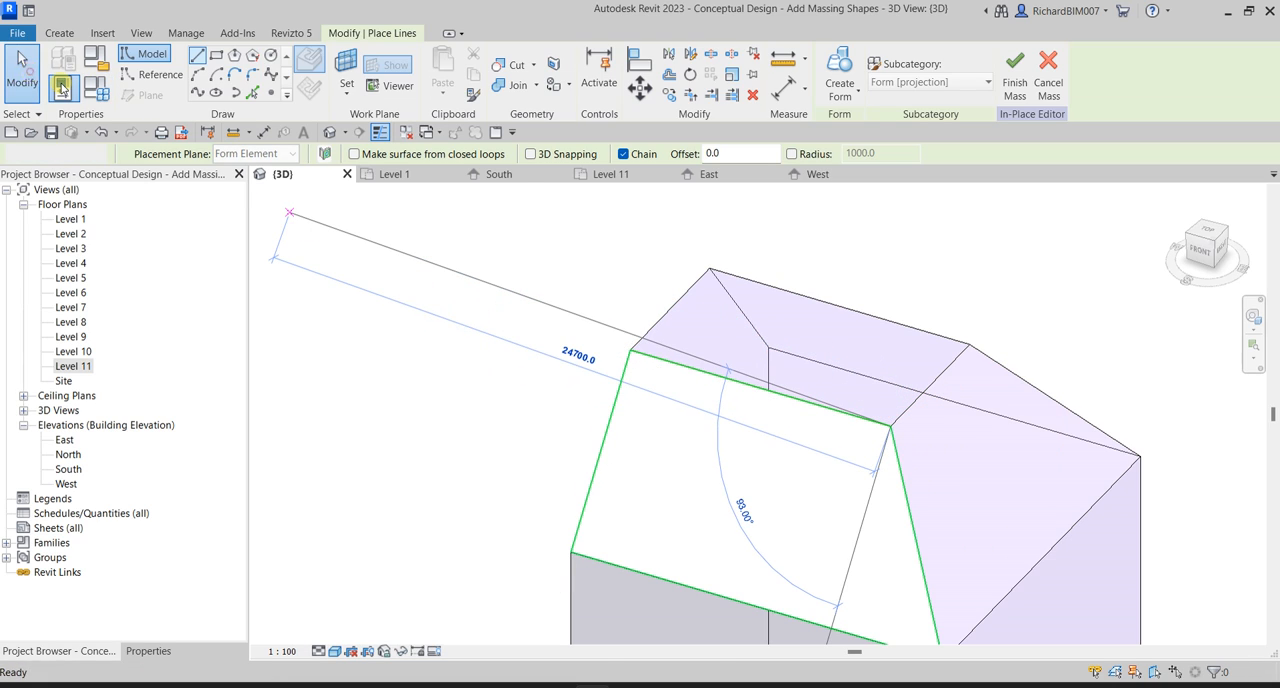
pyautogui.click(22, 75)
pyautogui.scroll(-2, 700, 408)
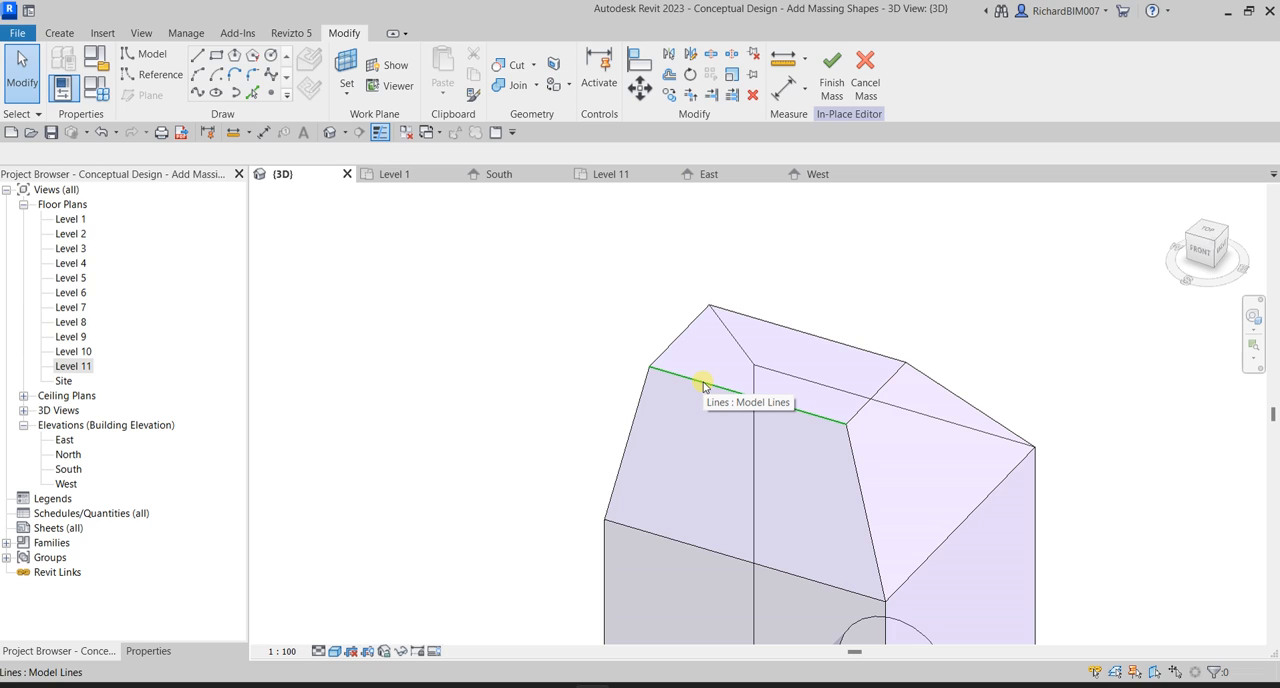
pyautogui.keyDown('shift'); pyautogui.moveTo(614, 414); pyautogui.dragTo(805, 438, button='middle'); pyautogui.keyUp('shift')
pyautogui.moveTo(745, 502); pyautogui.dragTo(813, 411, button='middle')
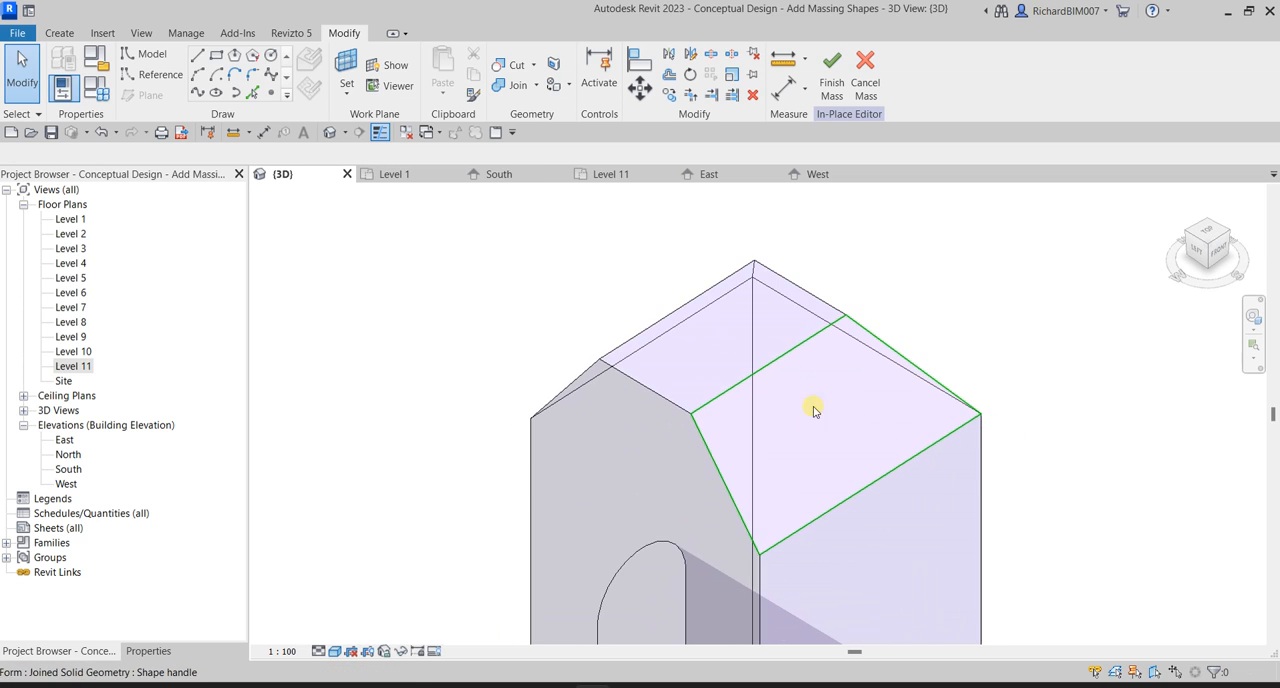
pyautogui.moveTo(732, 422); pyautogui.dragTo(829, 400, button='middle')
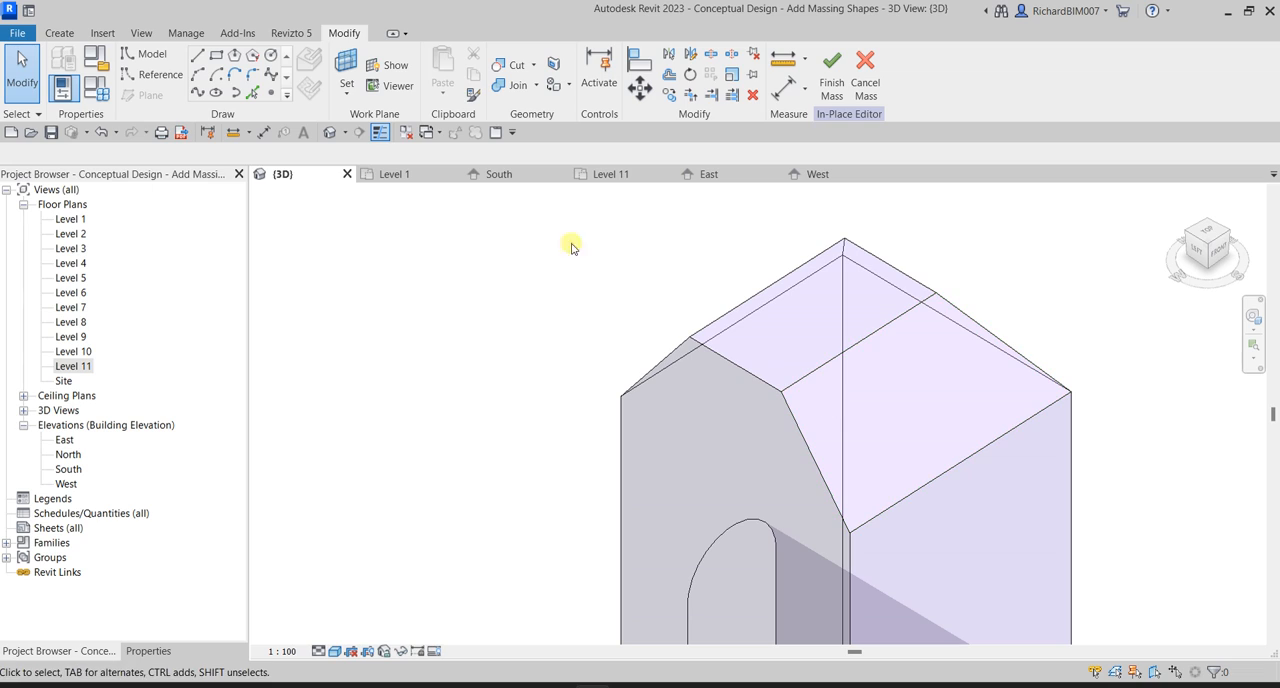
pyautogui.click(196, 76)
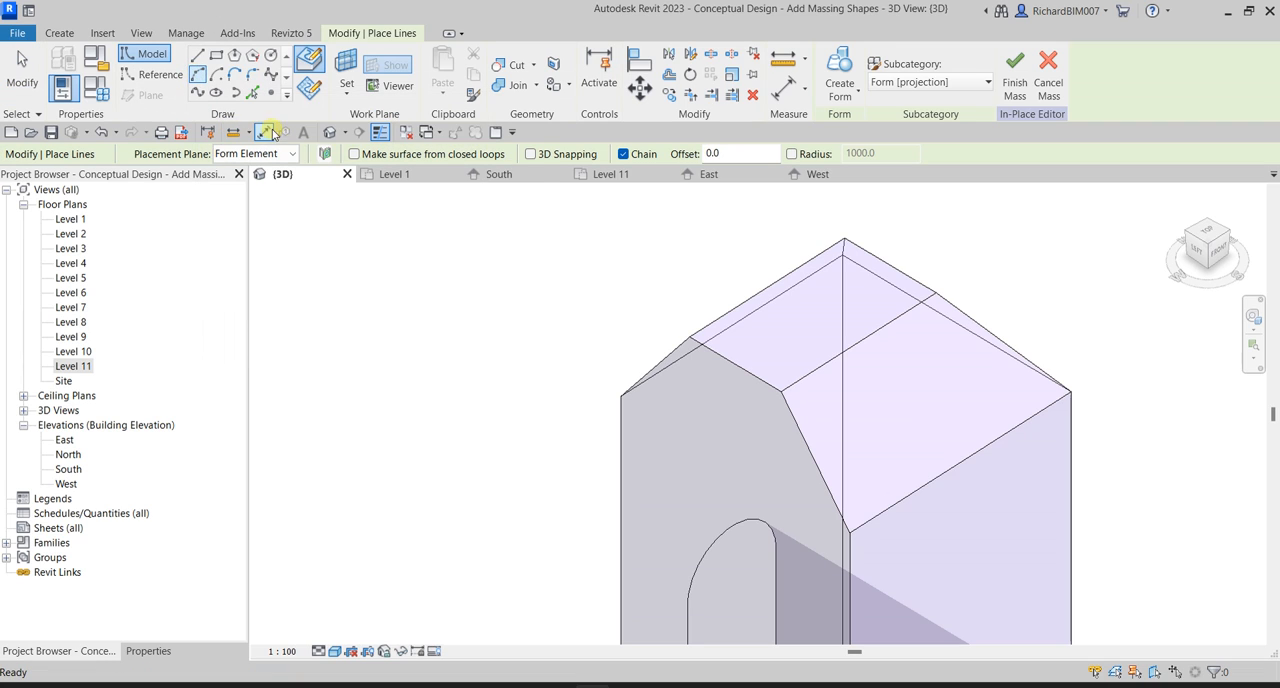
pyautogui.click(346, 92)
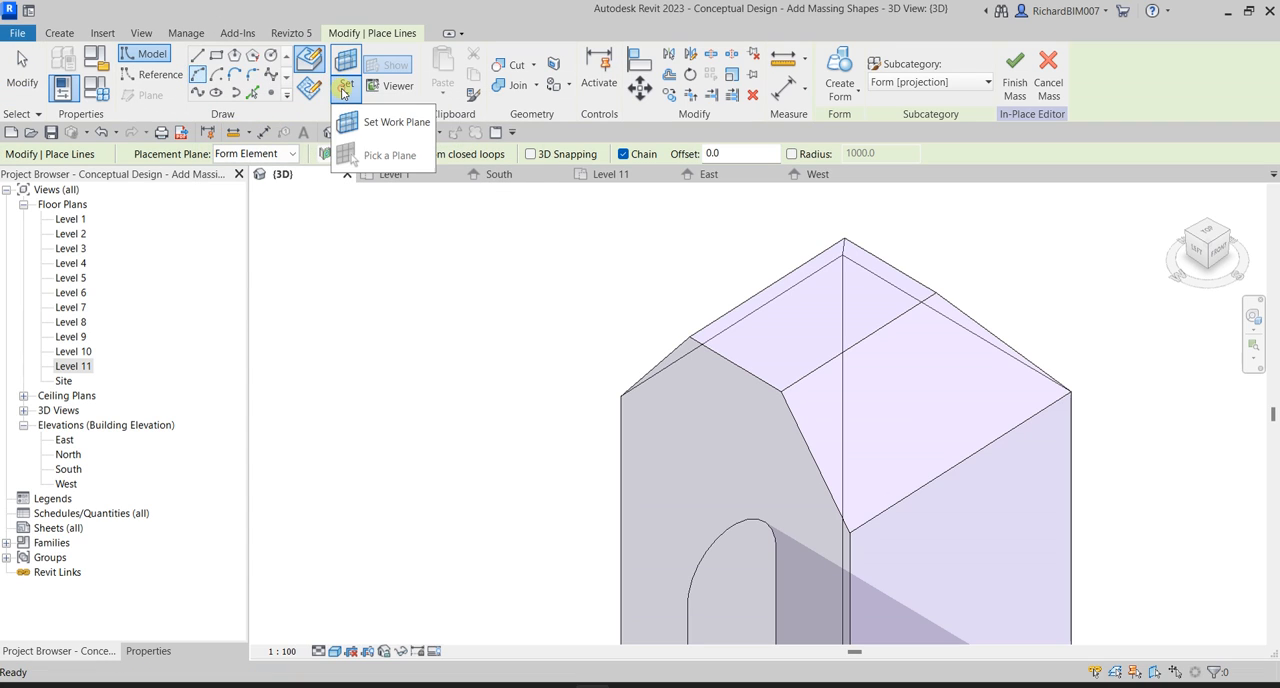
pyautogui.click(395, 123)
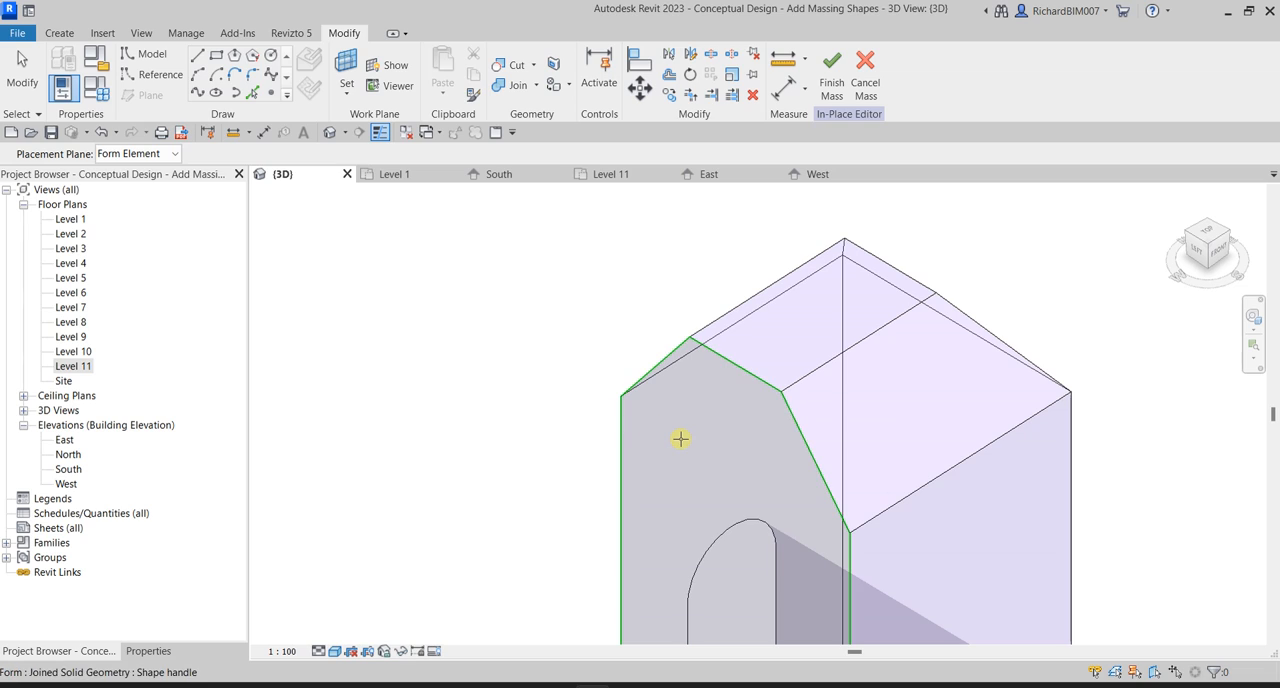
pyautogui.press('ctrl')
pyautogui.click(680, 439)
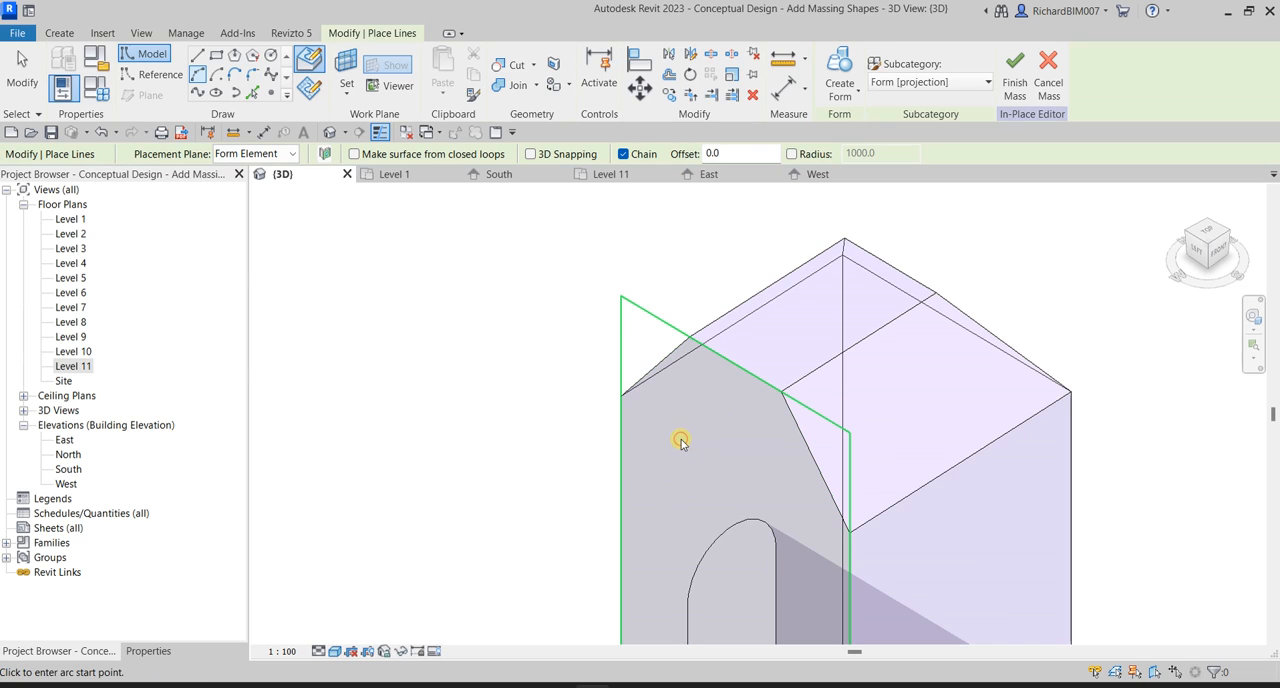
pyautogui.click(197, 76)
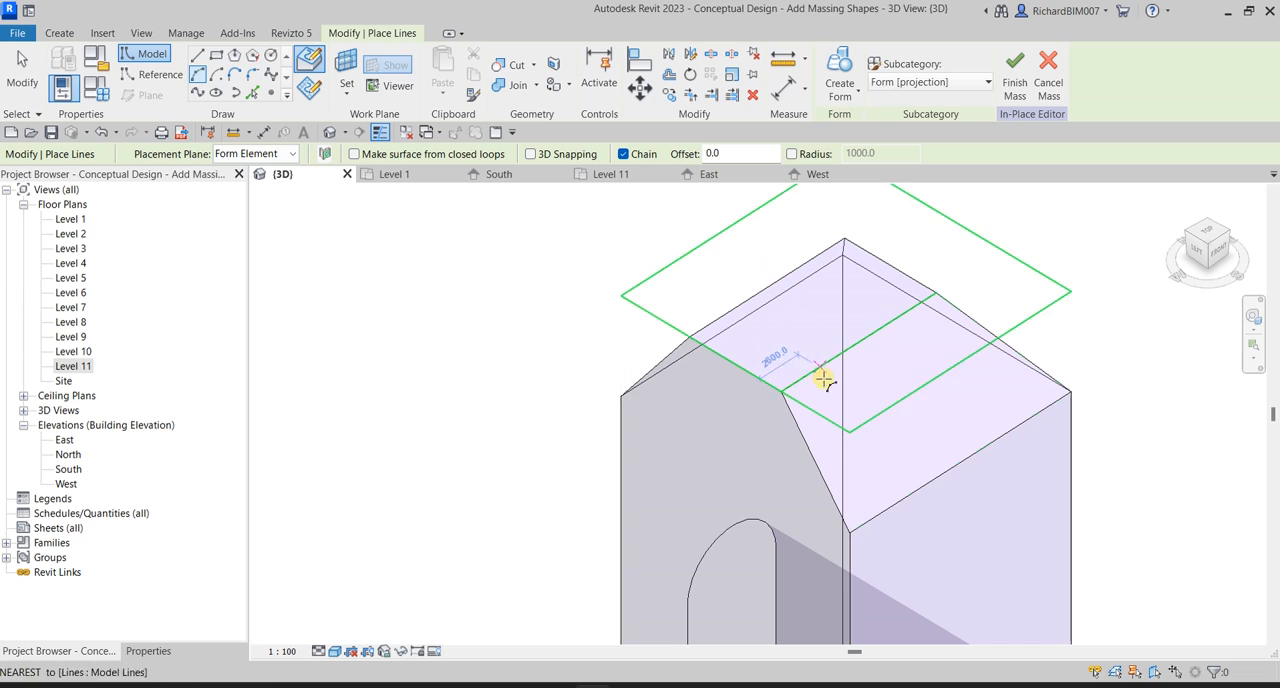
pyautogui.click(790, 393)
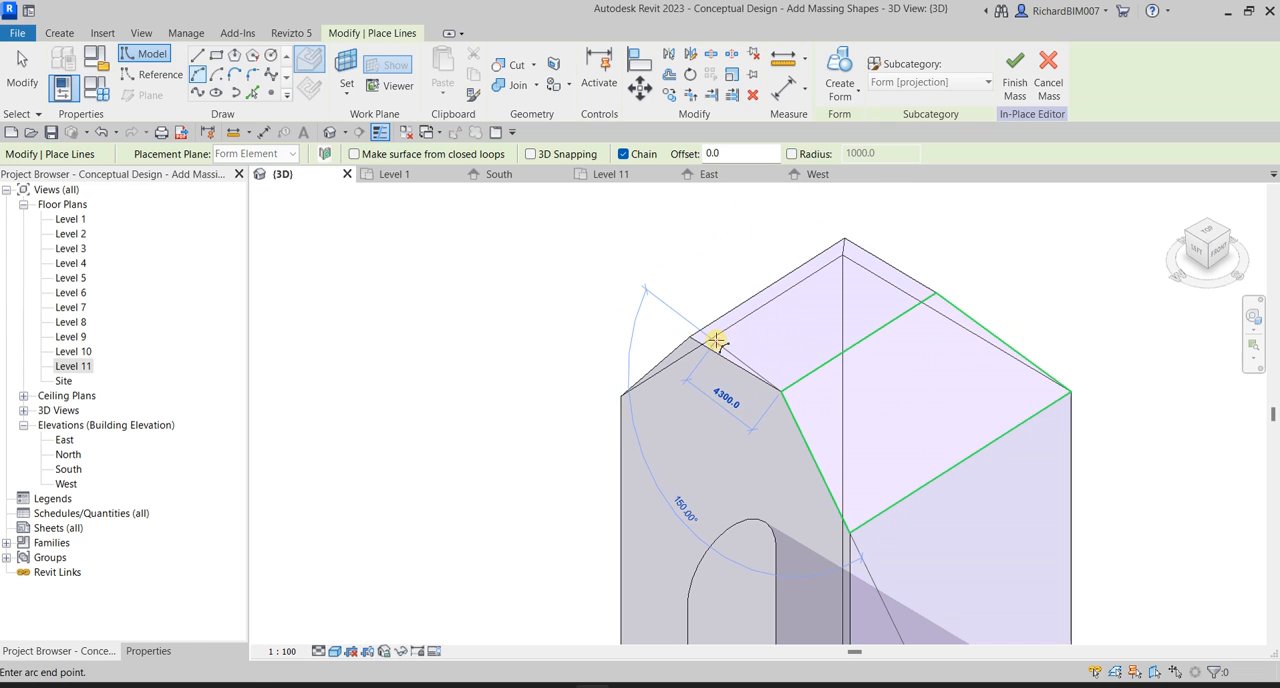
pyautogui.keyDown('shift'); pyautogui.moveTo(775, 378); pyautogui.dragTo(887, 291, button='middle'); pyautogui.keyUp('shift')
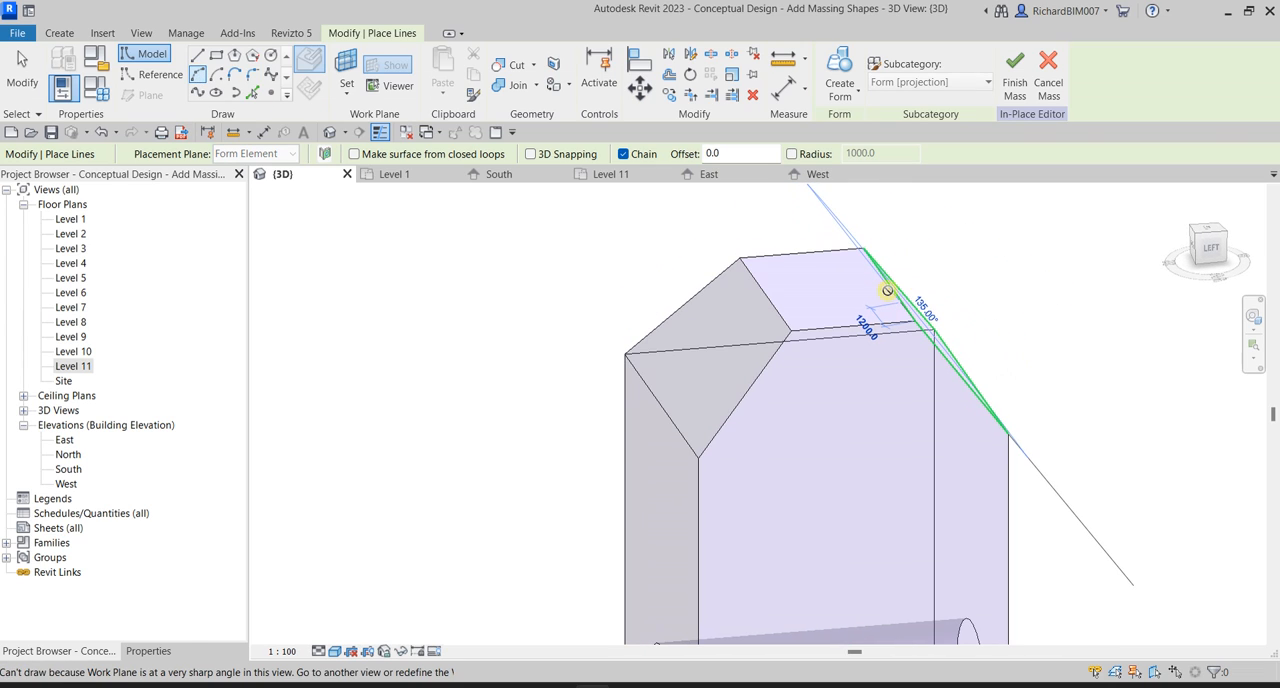
pyautogui.keyDown('shift'); pyautogui.moveTo(800, 326); pyautogui.dragTo(749, 434, button='middle'); pyautogui.keyUp('shift')
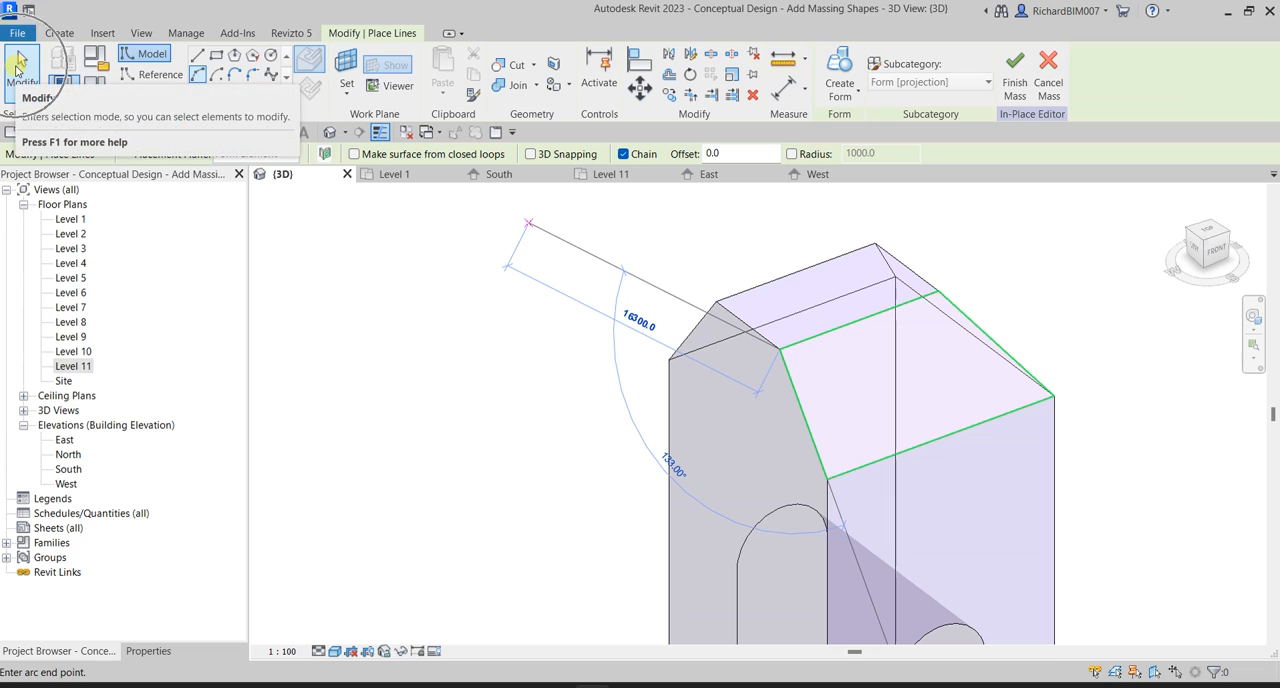
pyautogui.click(20, 68)
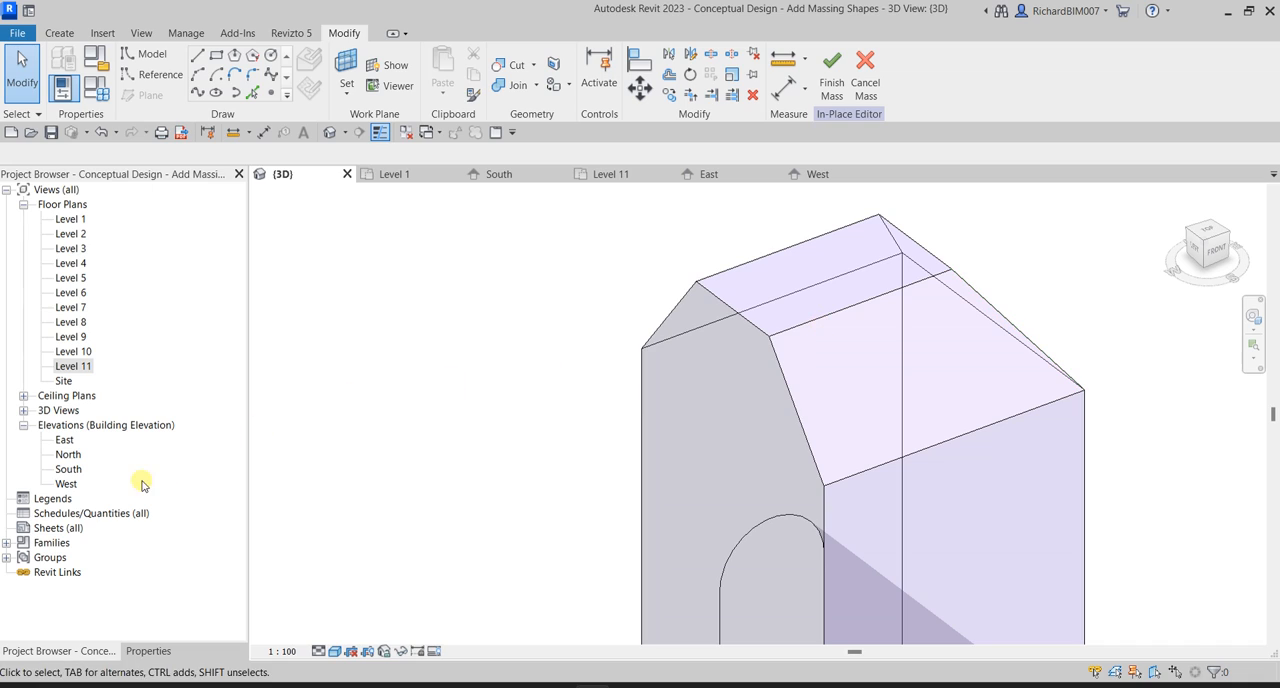
# In the West elevation, start a start-end-radius arc and pick the tower's west face as its work plane.
pyautogui.doubleClick(66, 484)
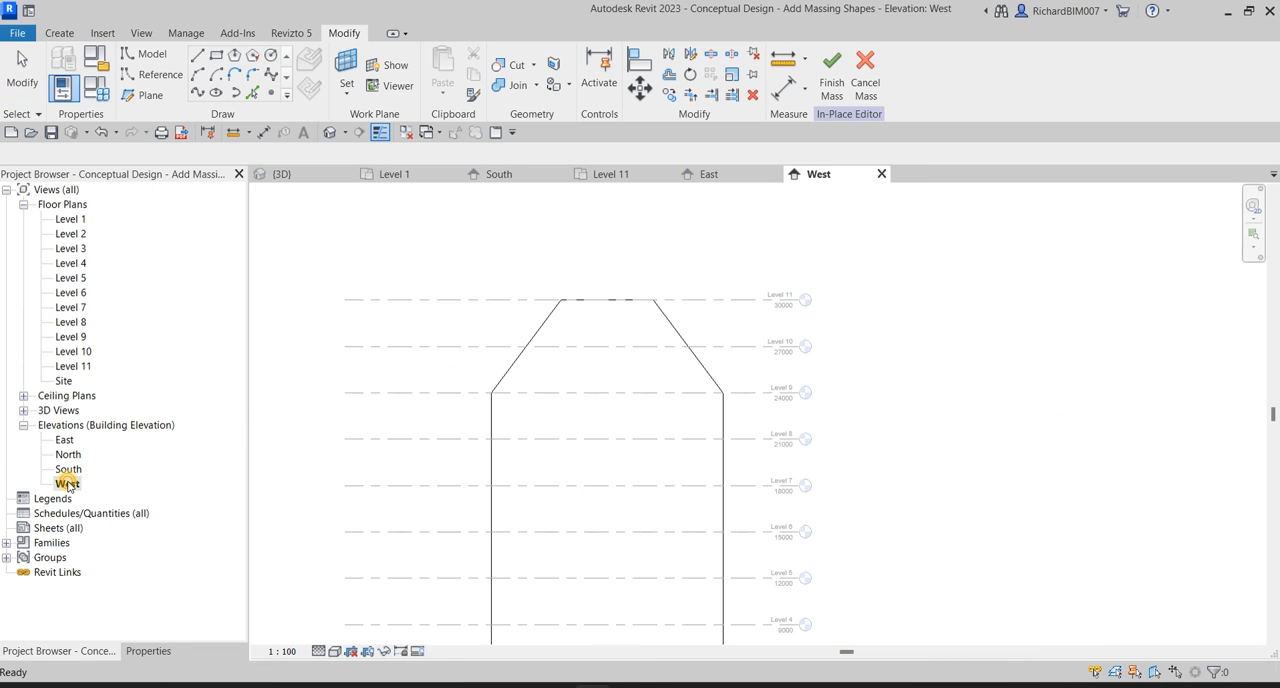
pyautogui.click(198, 76)
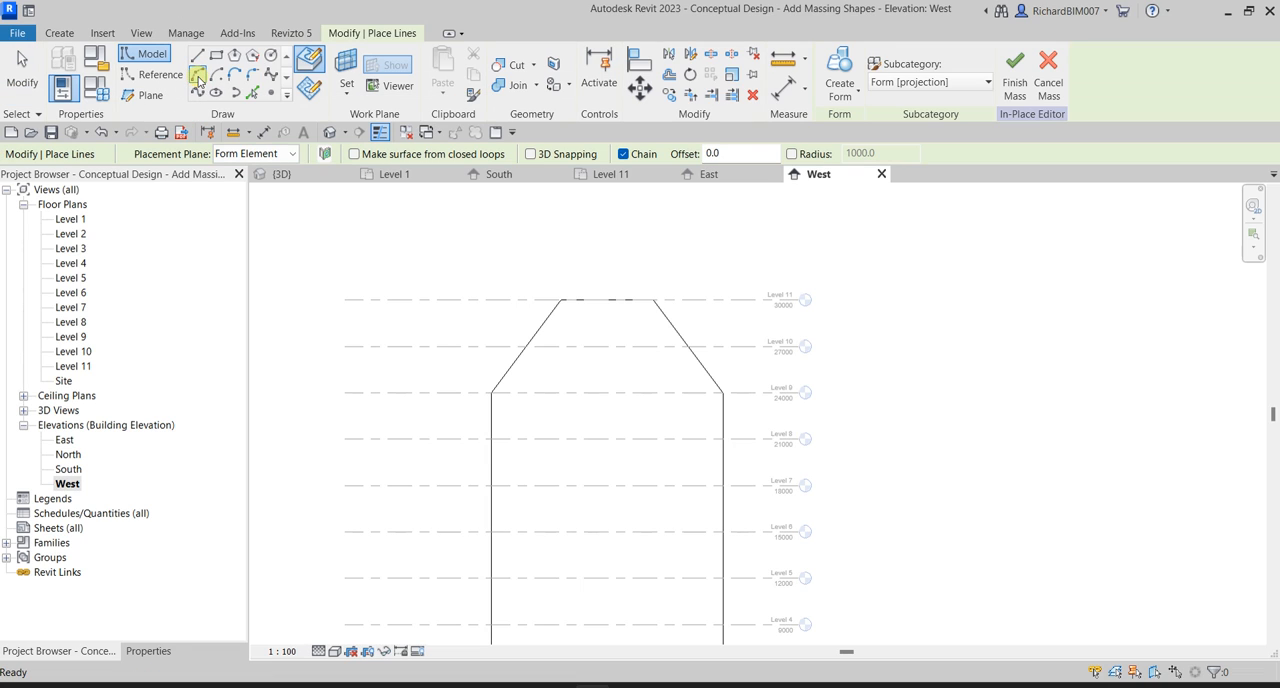
pyautogui.click(348, 90)
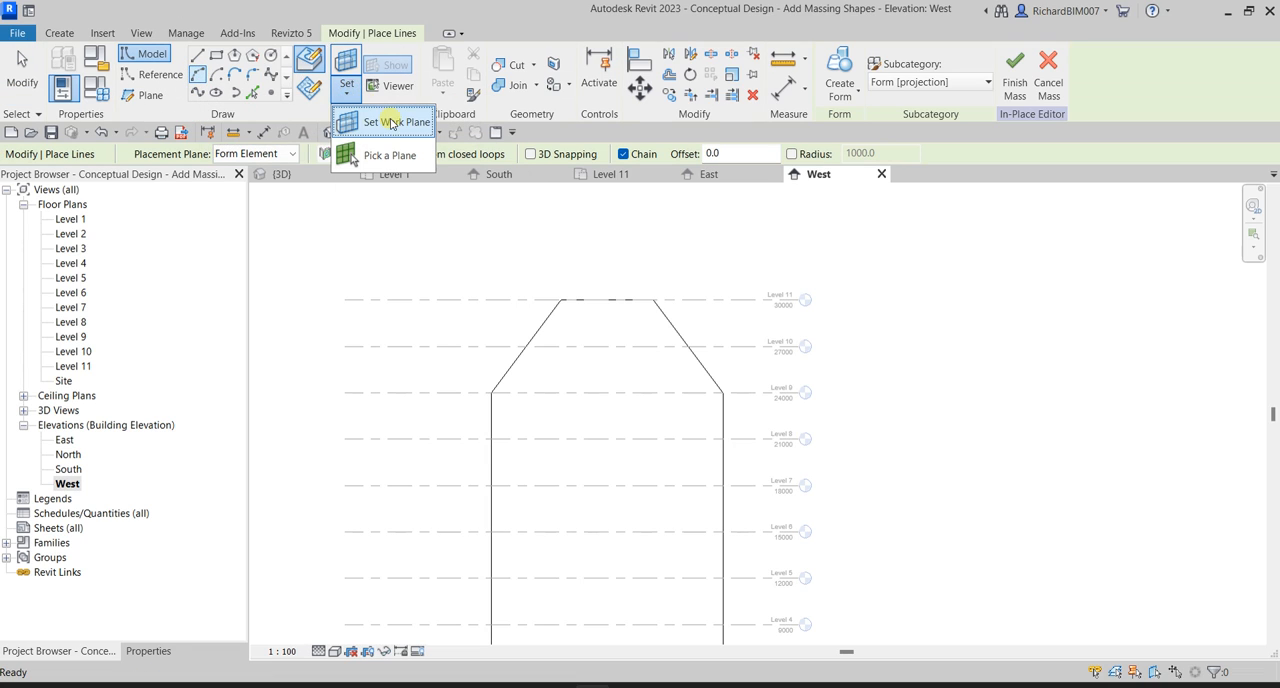
pyautogui.click(392, 123)
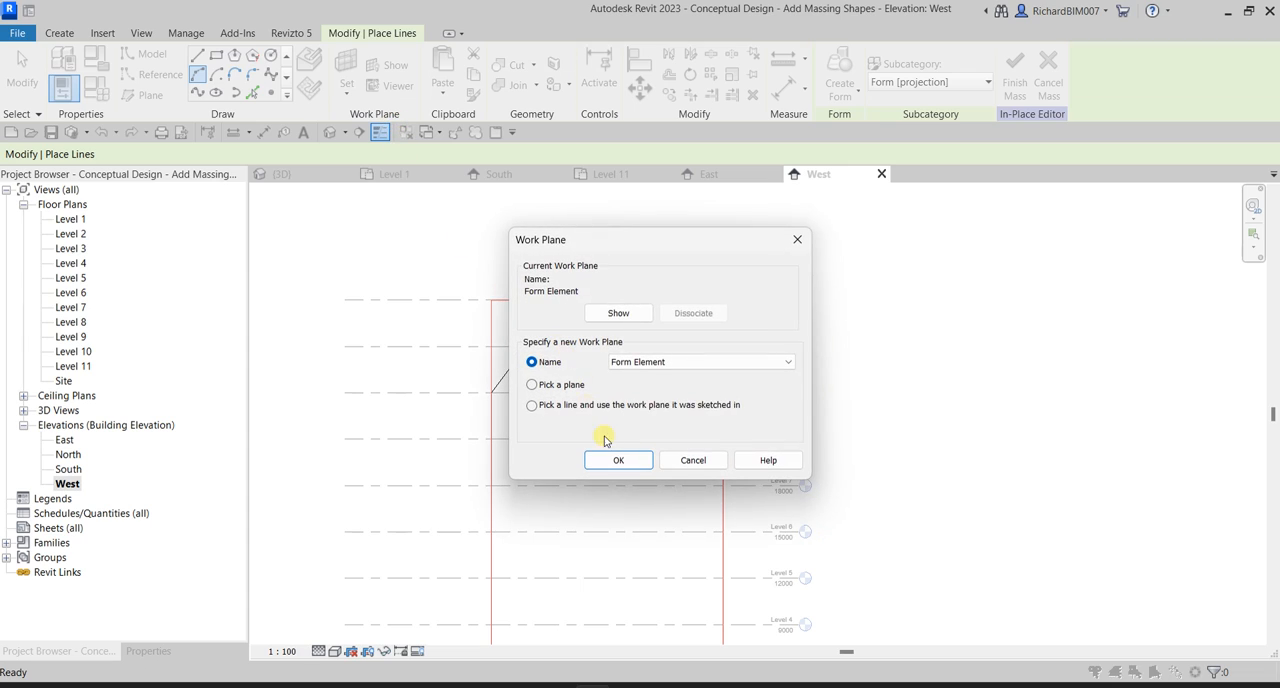
pyautogui.click(562, 387)
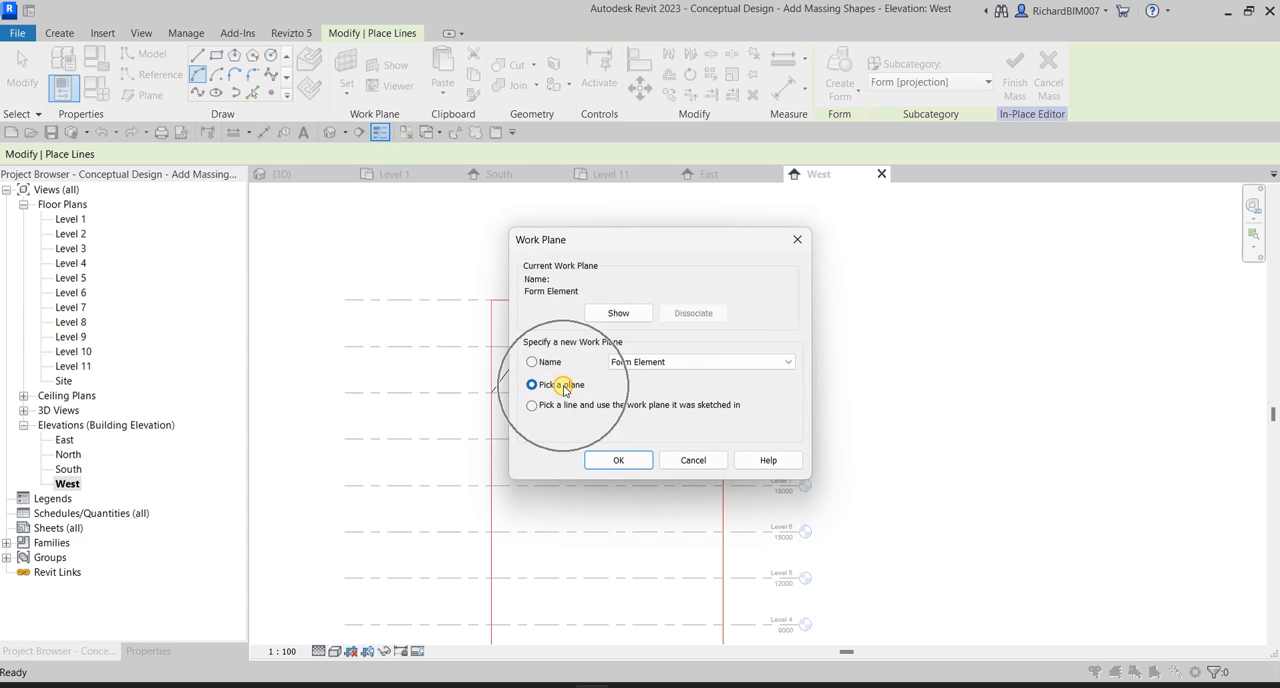
pyautogui.click(618, 460)
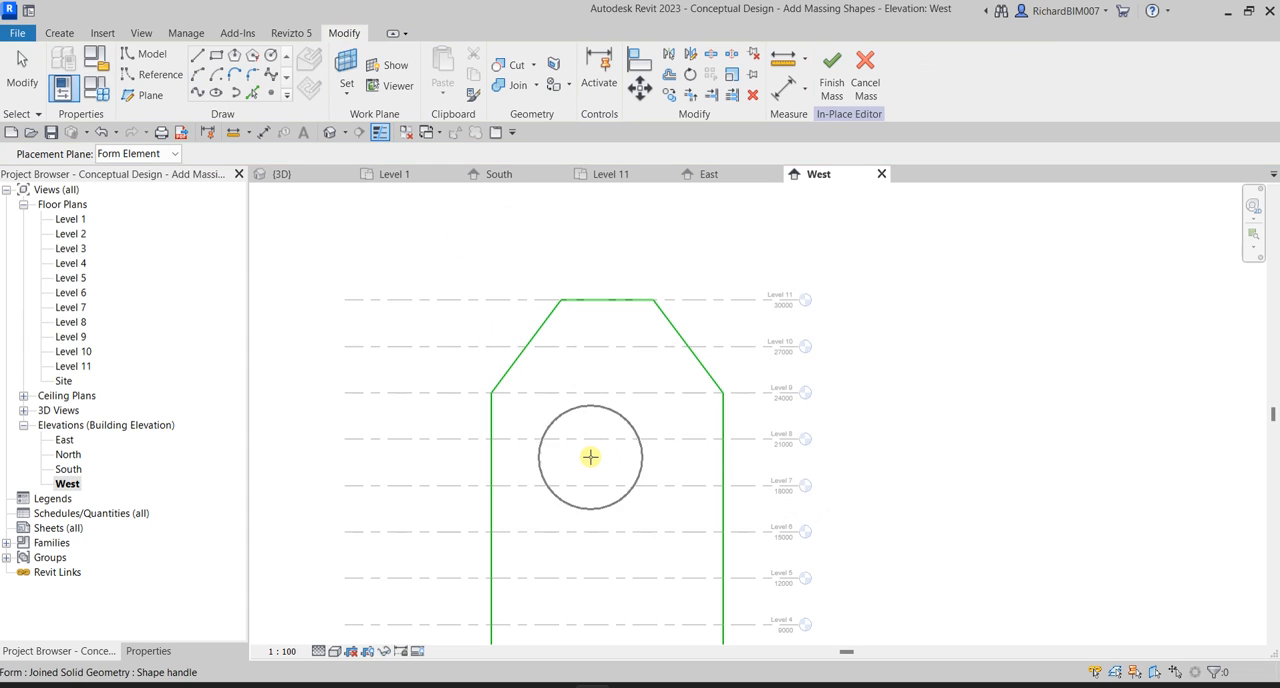
pyautogui.click(590, 456)
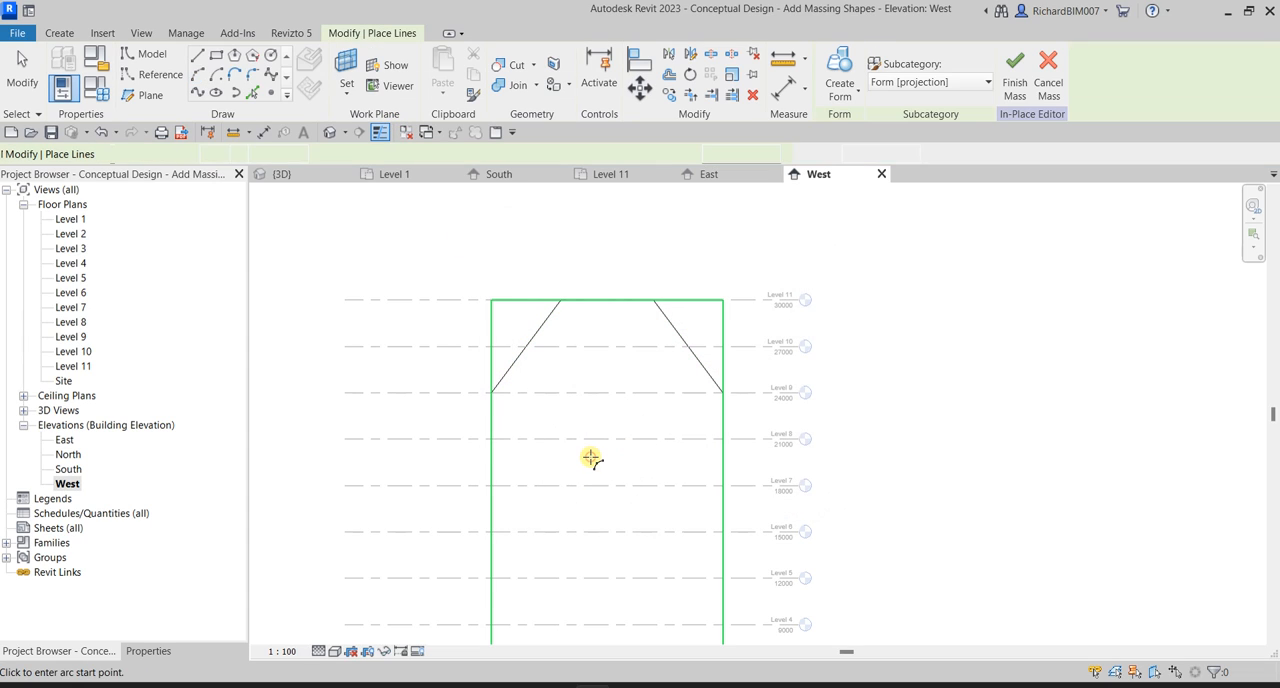
# Draw a semicircular arc above Level 11 between the two upper corners of the tower's cut top.
pyautogui.scroll(2, 655, 300)
pyautogui.click(650, 302)
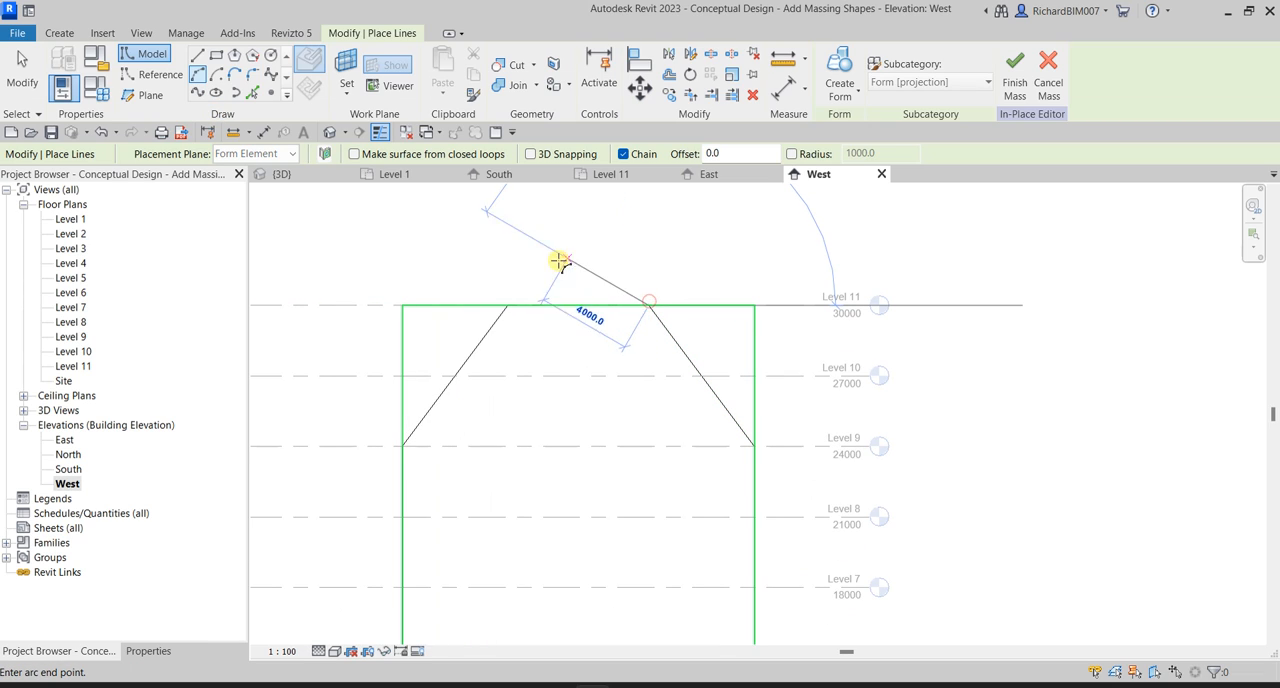
pyautogui.click(508, 302)
pyautogui.click(543, 246)
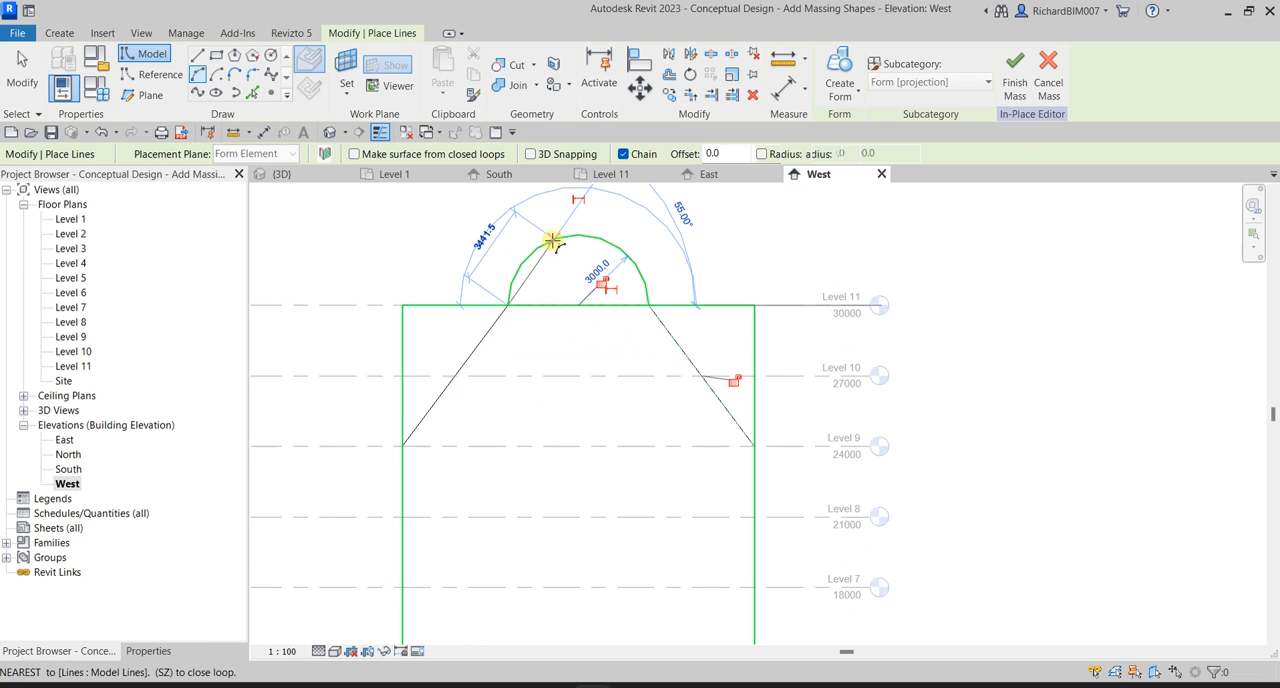
# Close the semicircle with a 6000 mm horizontal model line between the arc's endpoints at Level 11.
pyautogui.click(198, 56)
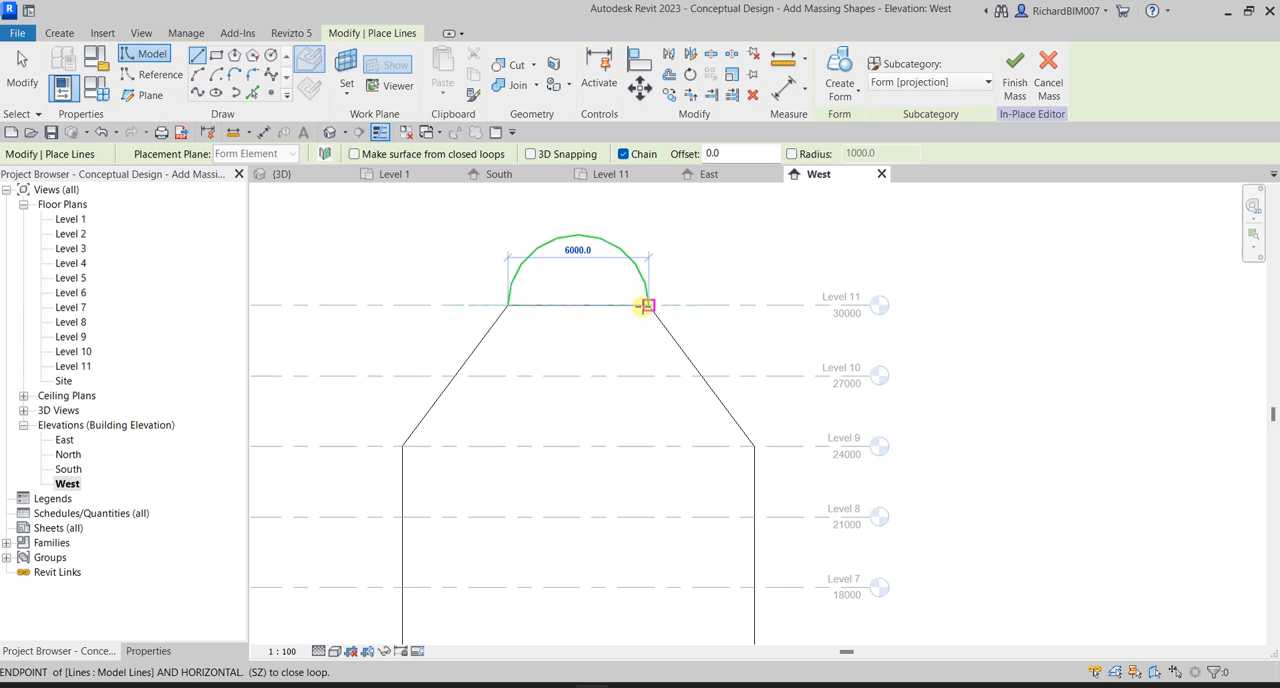
pyautogui.click(645, 305)
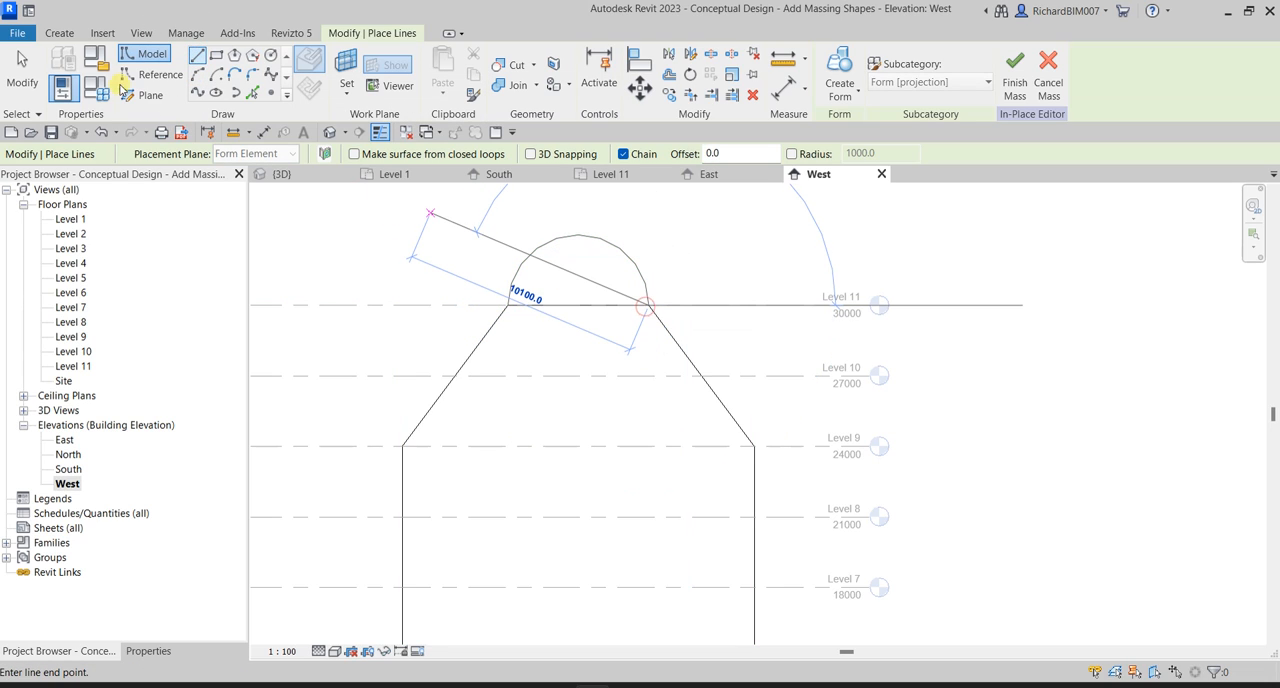
pyautogui.click(22, 72)
# In the 3D view, select the closed semicircle chain and the line along the top's south edge and create a solid form from them.
pyautogui.click(307, 177)
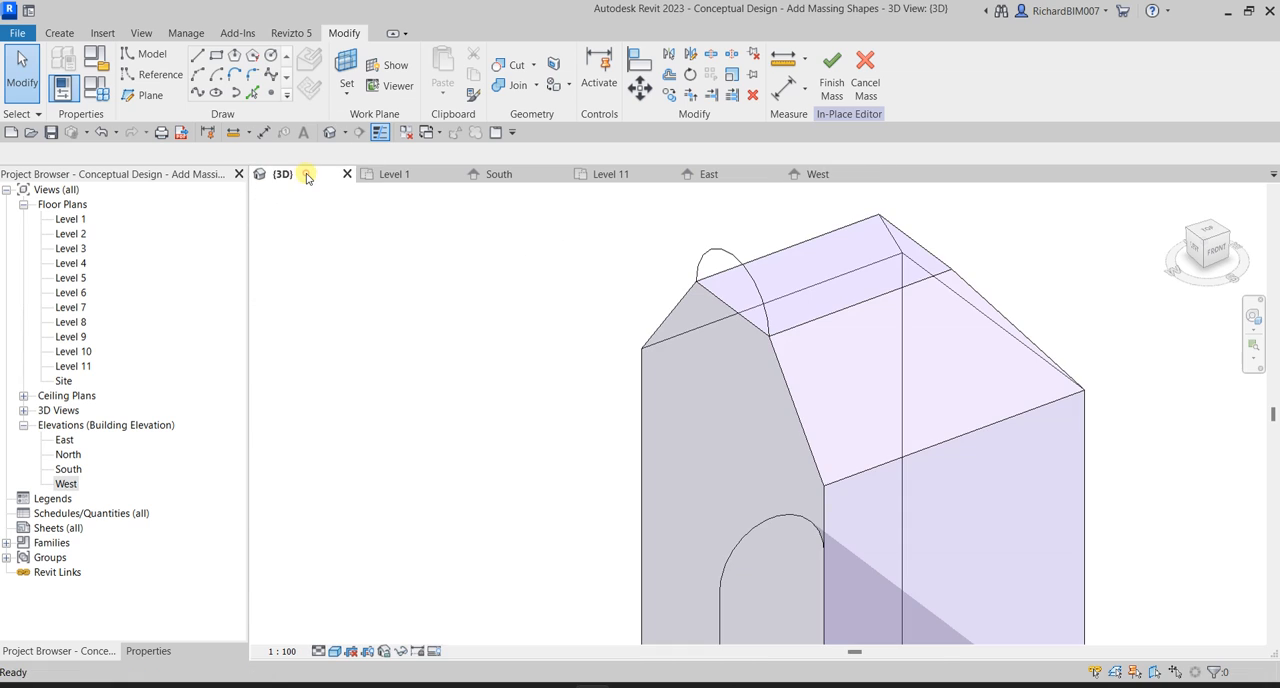
pyautogui.keyDown('shift'); pyautogui.moveTo(766, 351); pyautogui.dragTo(703, 316, button='middle'); pyautogui.keyUp('shift')
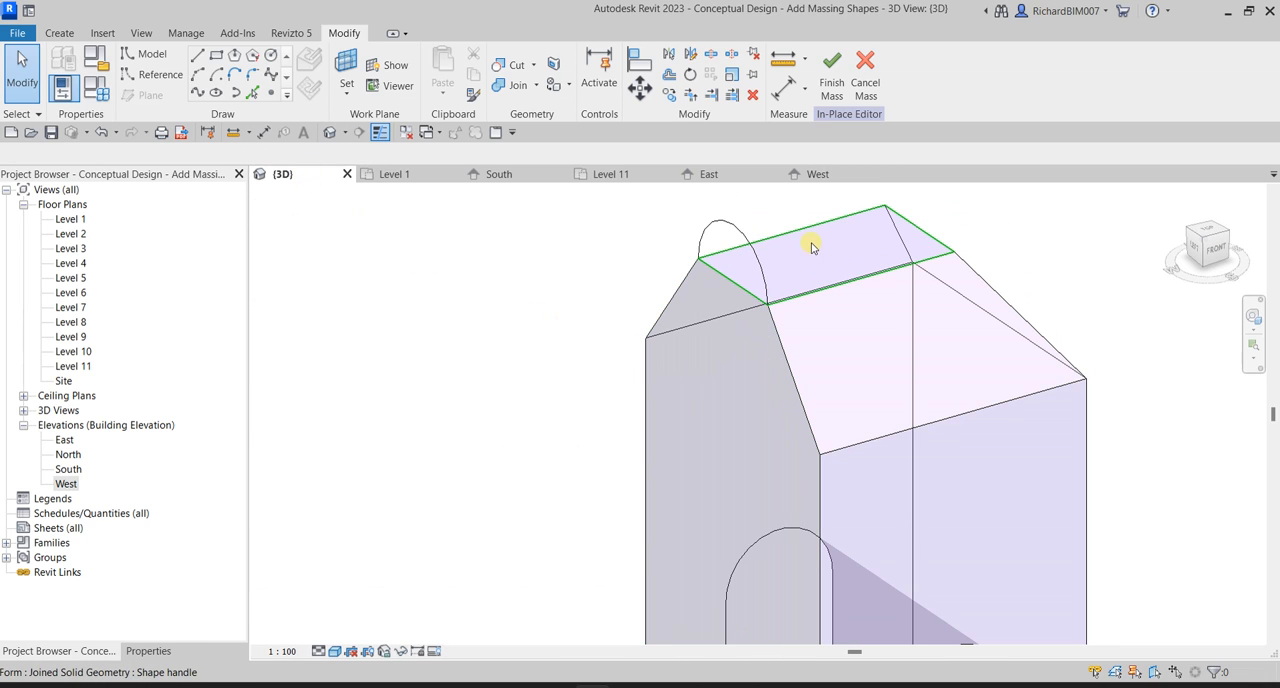
pyautogui.keyDown('shift'); pyautogui.moveTo(812, 248); pyautogui.dragTo(557, 329, button='middle'); pyautogui.keyUp('shift')
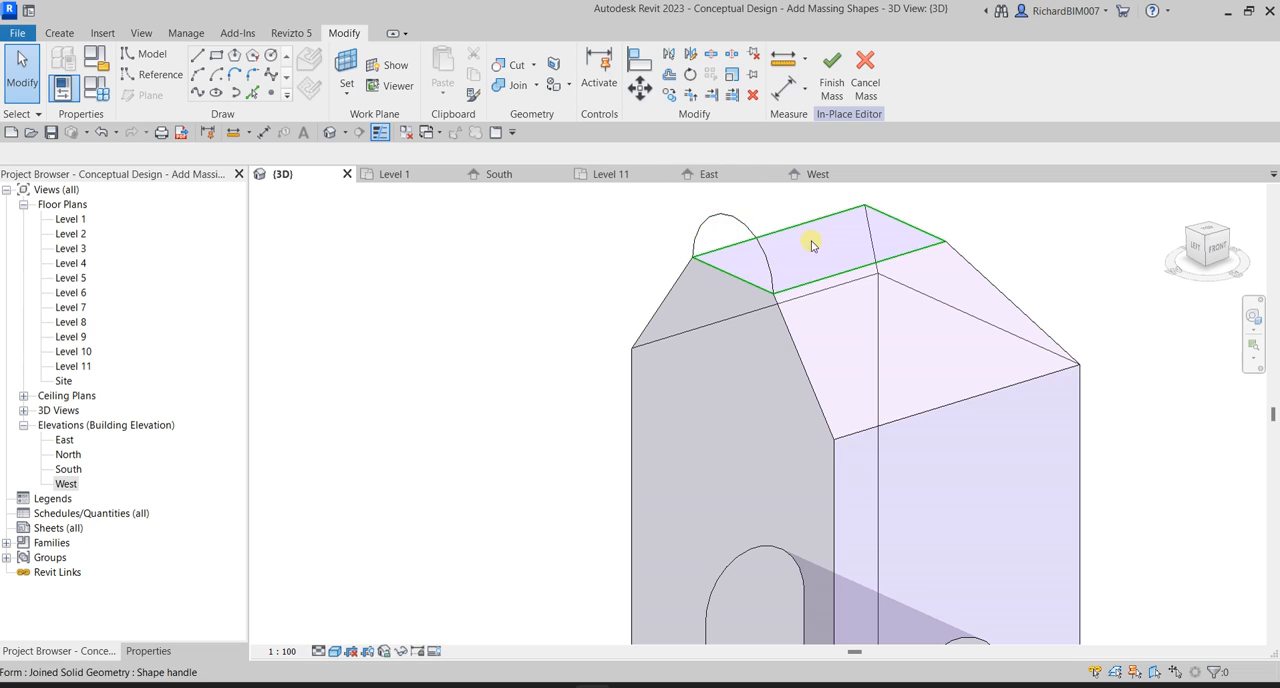
pyautogui.click(834, 277)
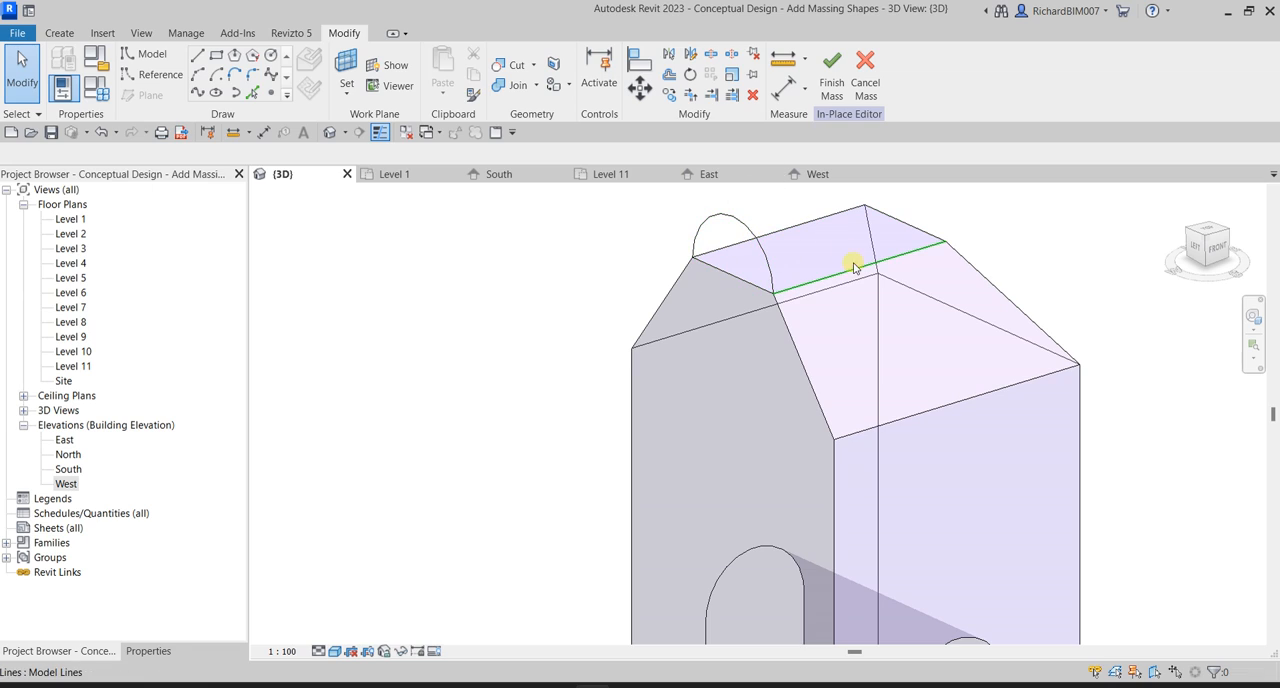
pyautogui.click(843, 277)
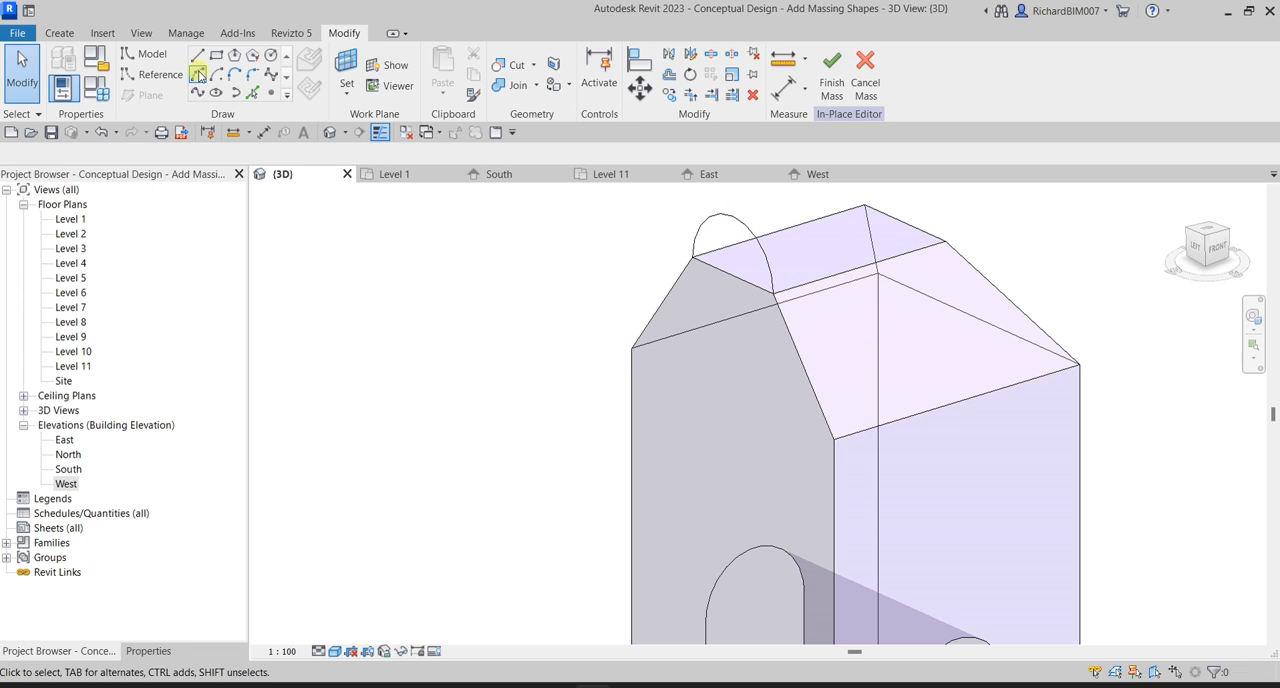
pyautogui.click(716, 221)
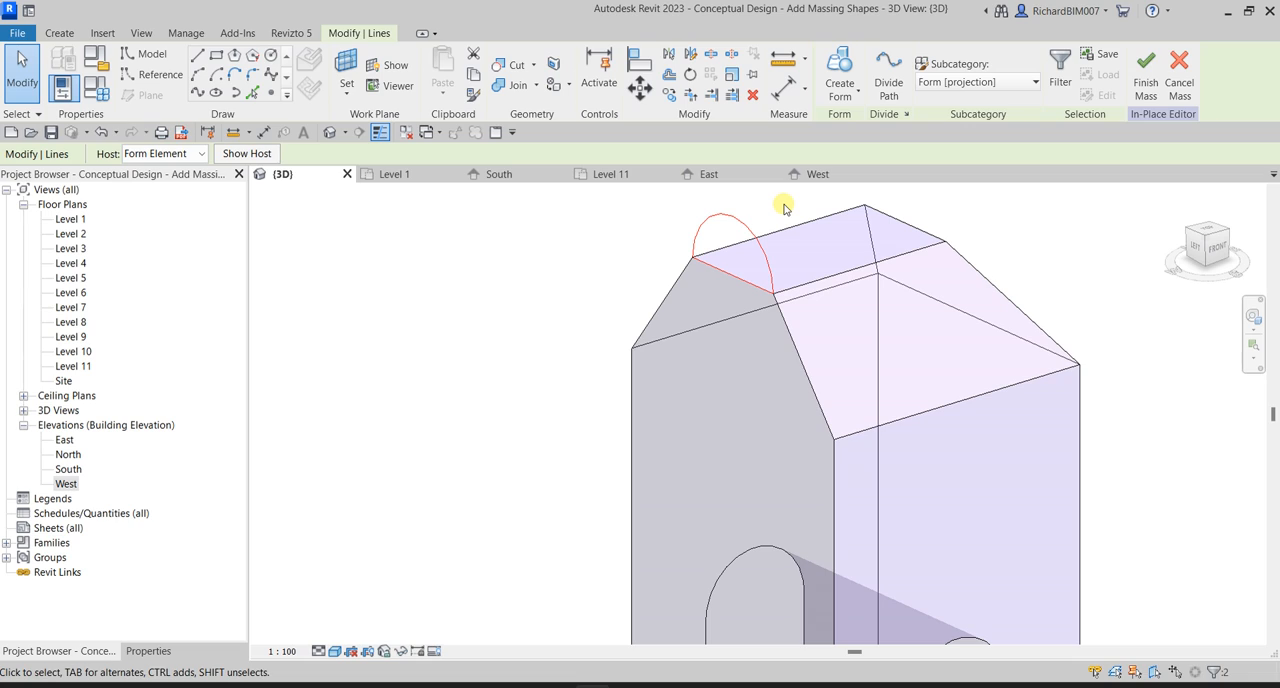
pyautogui.keyDown('ctrl'); pyautogui.click(826, 281); pyautogui.keyUp('ctrl')
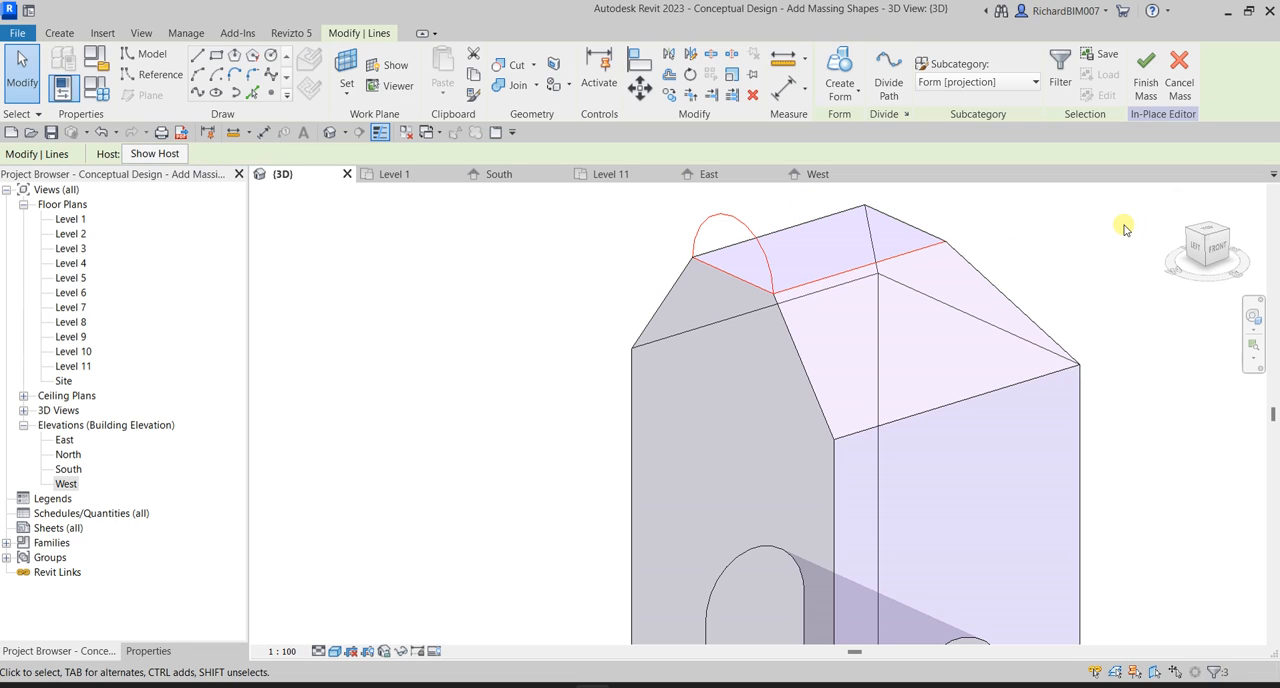
pyautogui.click(842, 92)
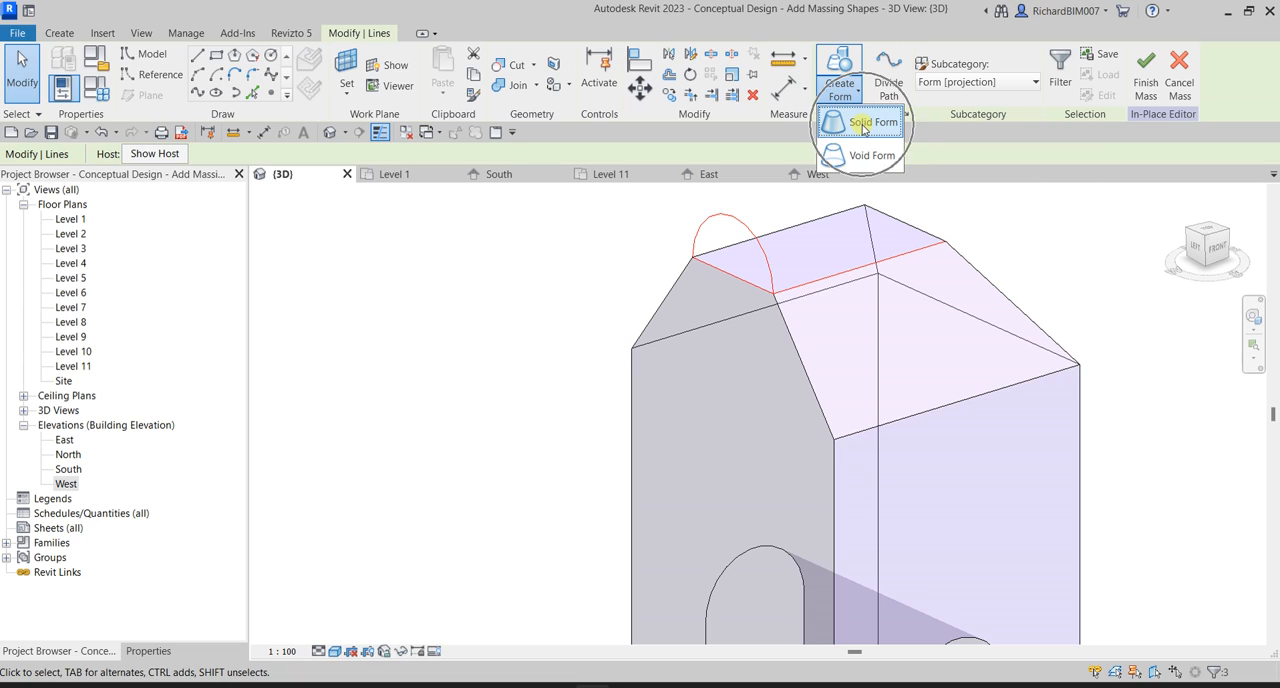
pyautogui.click(862, 124)
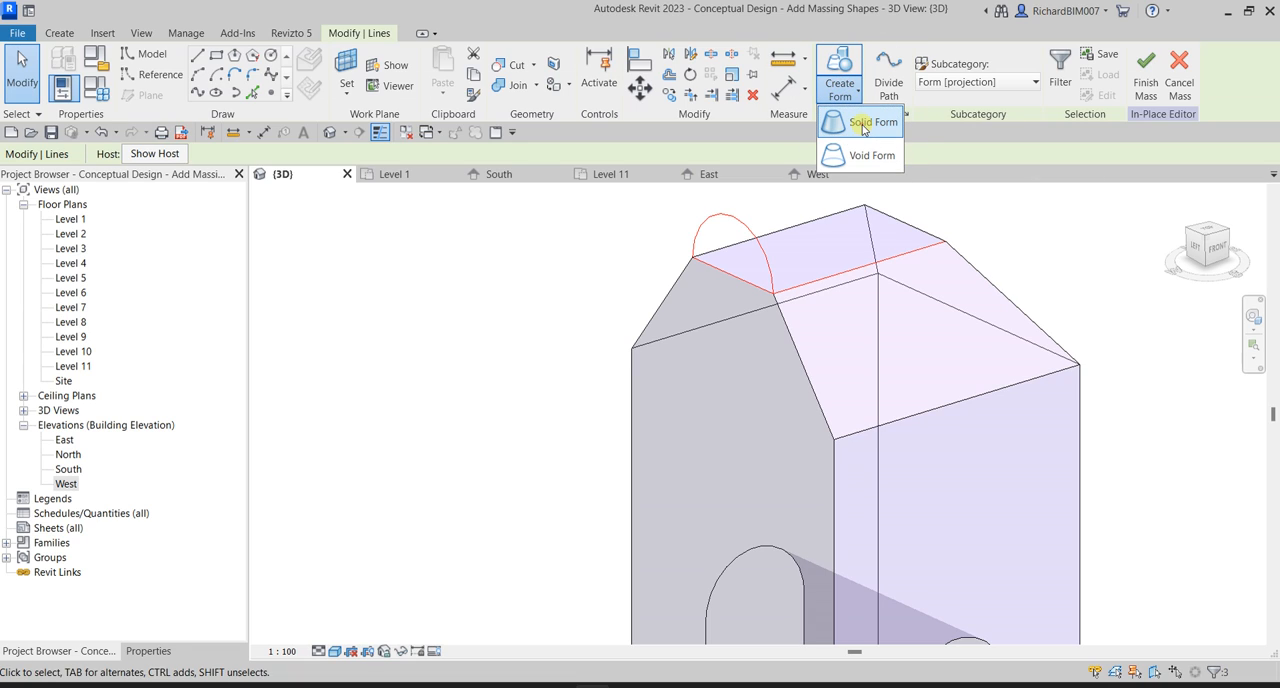
# Examine the tower's rounded roof form and arched opening from several sides in the 3D view.
pyautogui.scroll(-3, 1069, 400)
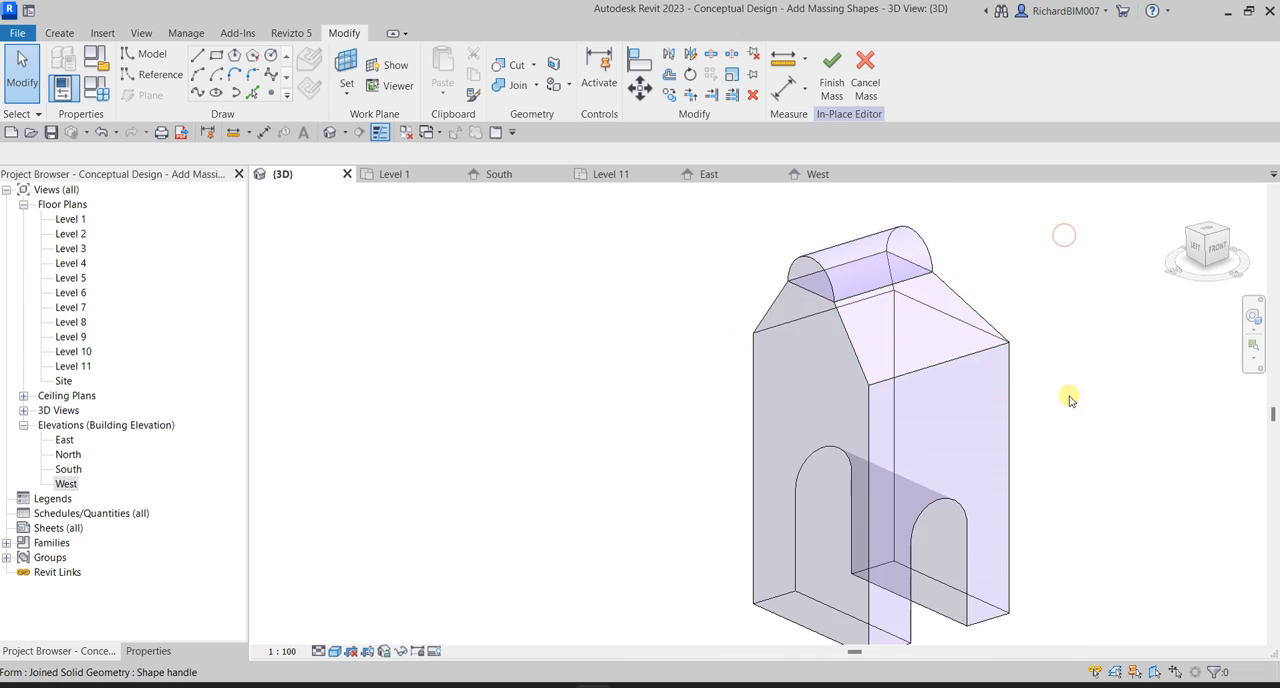
pyautogui.keyDown('shift'); pyautogui.moveTo(1069, 400); pyautogui.dragTo(913, 445, button='middle'); pyautogui.keyUp('shift')
pyautogui.scroll(-2, 865, 420)
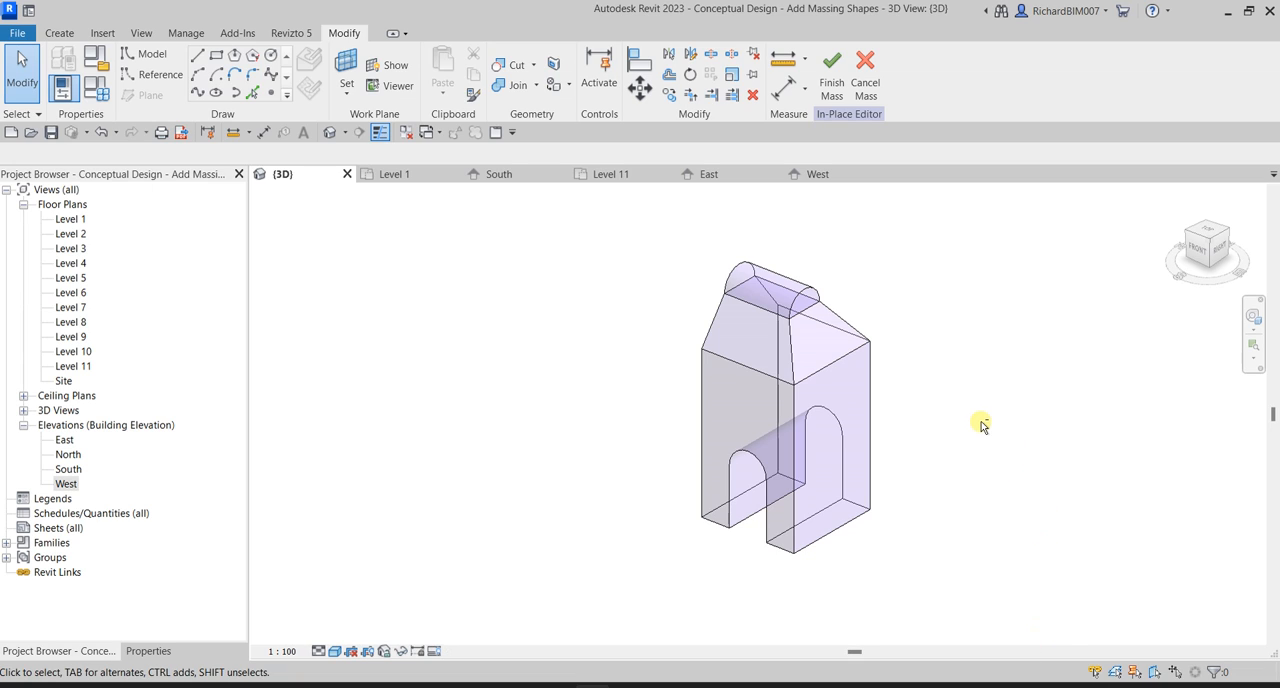
pyautogui.moveTo(912, 464)
pyautogui.keyDown('shift'); pyautogui.mouseDown(button='middle')
pyautogui.moveTo(1000, 463)
pyautogui.moveTo(911, 464)
pyautogui.mouseUp(button='middle'); pyautogui.keyUp('shift')
pyautogui.moveTo(1000, 417); pyautogui.dragTo(940, 454, button='middle')
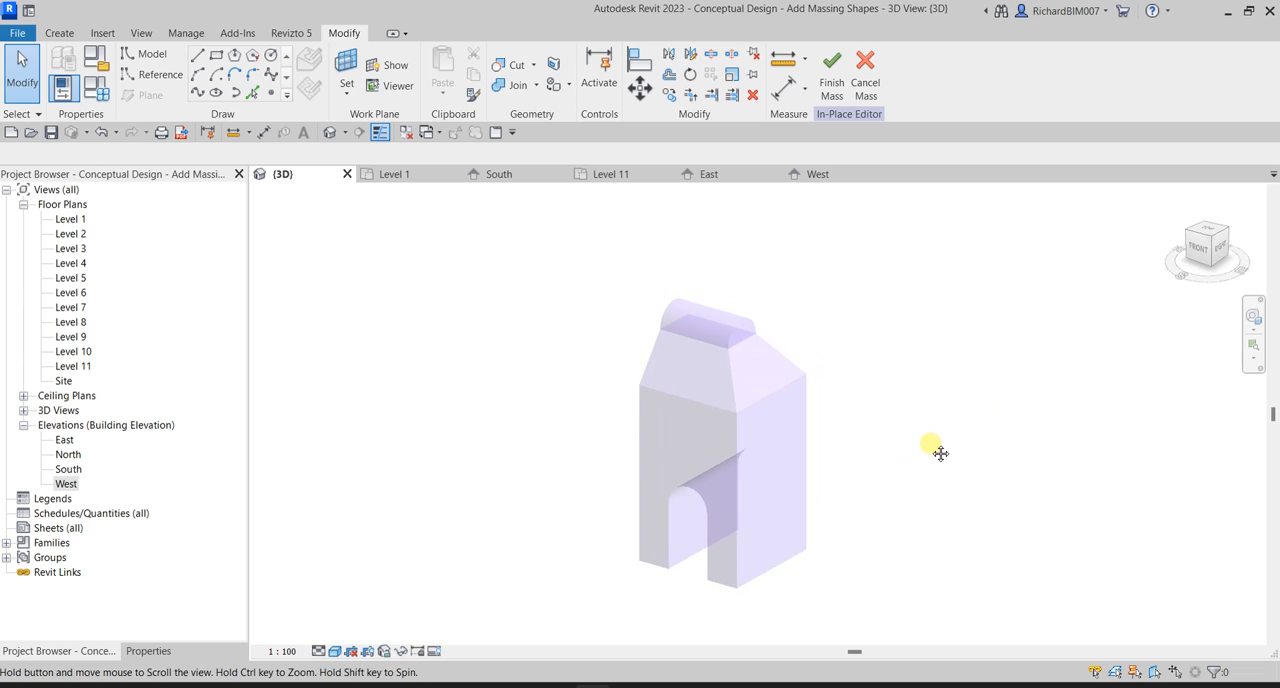
pyautogui.scroll(1, 846, 364)
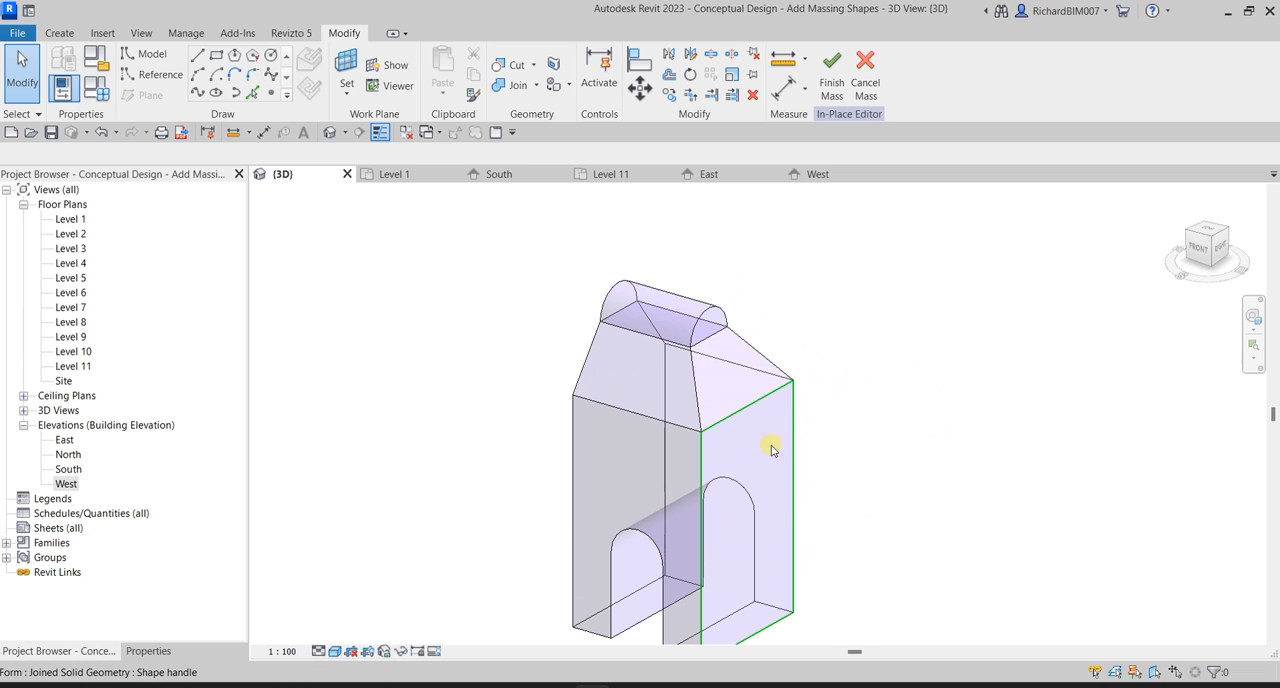
pyautogui.moveTo(729, 537); pyautogui.dragTo(743, 449, button='middle')
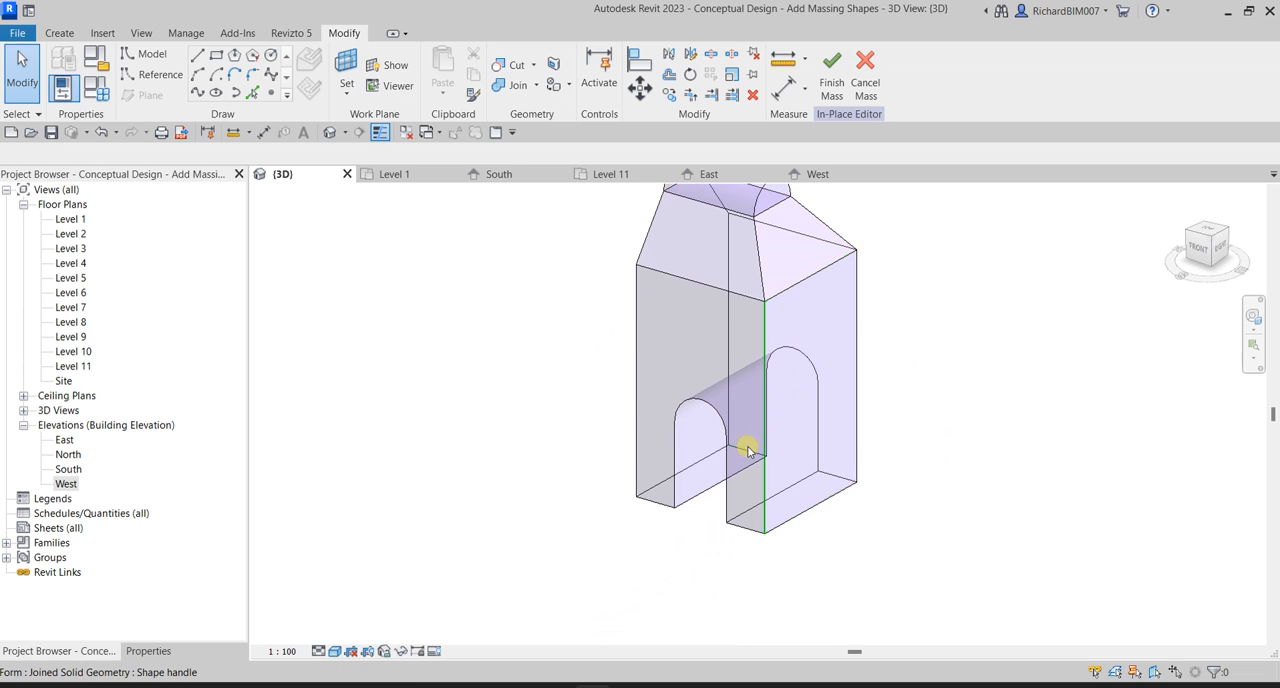
pyautogui.click(715, 505)
pyautogui.click(715, 505)
pyautogui.click(715, 505)
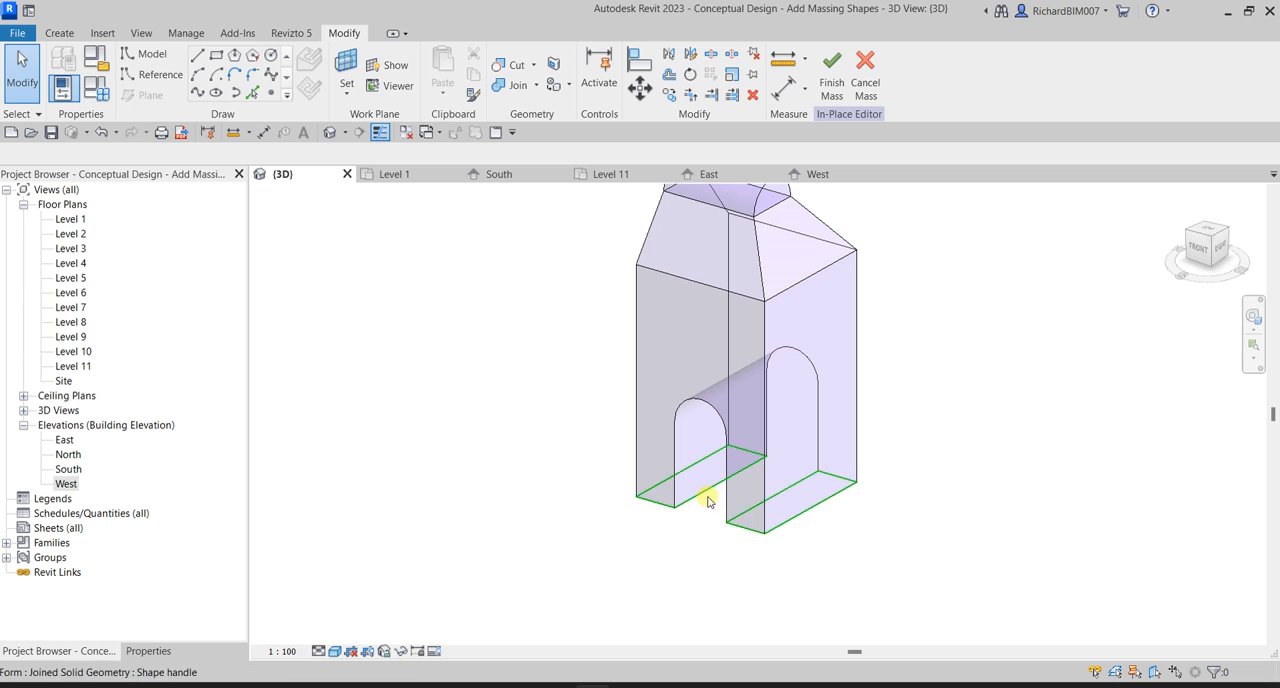
pyautogui.moveTo(708, 500); pyautogui.dragTo(685, 595, button='middle')
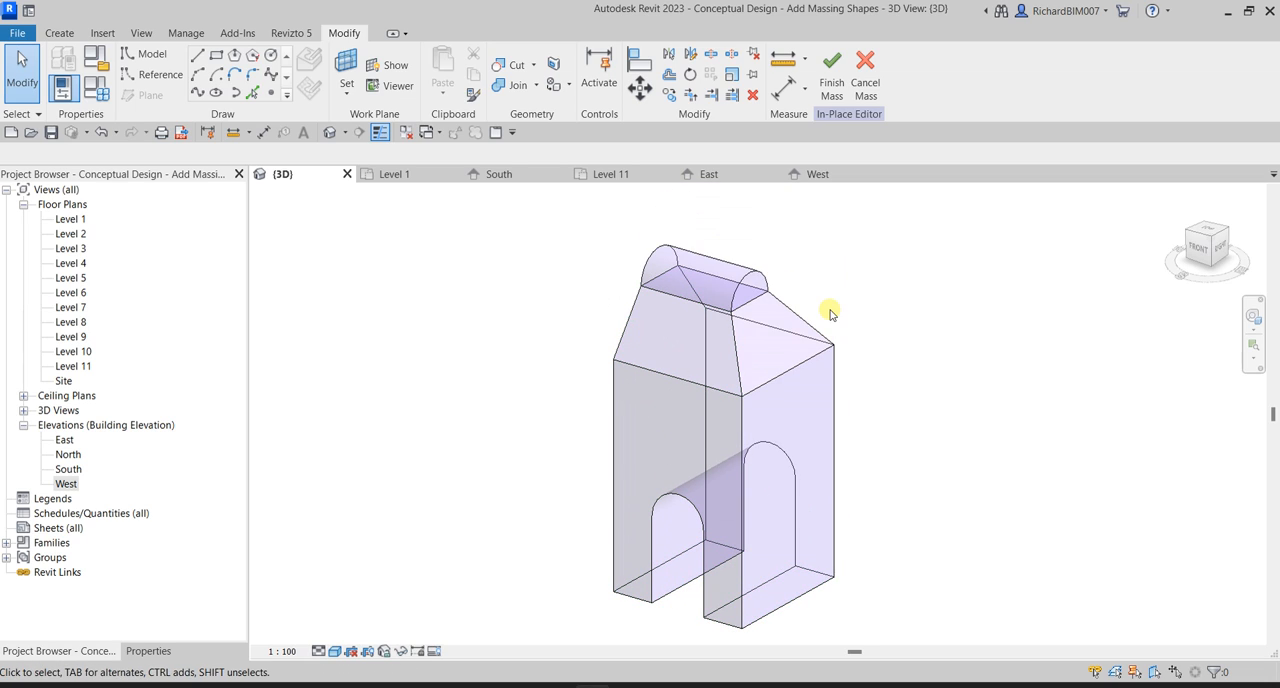
pyautogui.click(720, 252)
pyautogui.keyDown('shift'); pyautogui.moveTo(928, 556); pyautogui.dragTo(912, 394, button='middle'); pyautogui.keyUp('shift')
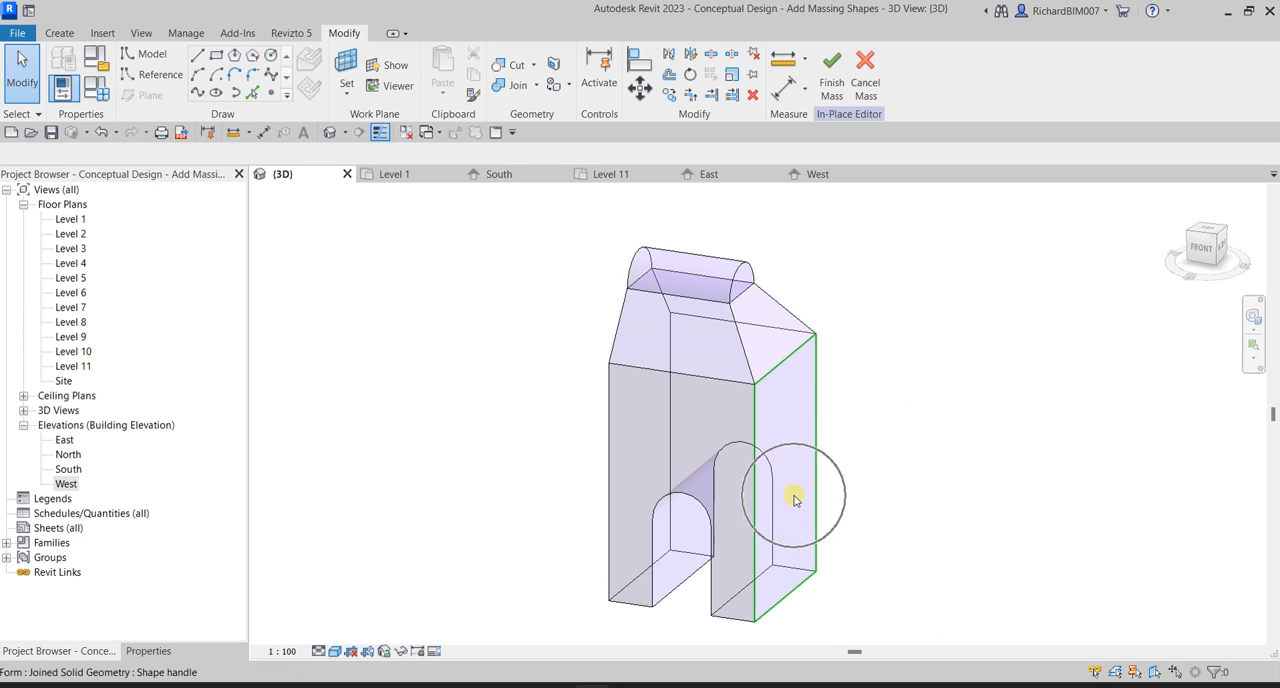
pyautogui.keyDown('shift'); pyautogui.moveTo(851, 446); pyautogui.dragTo(826, 486, button='middle'); pyautogui.keyUp('shift')
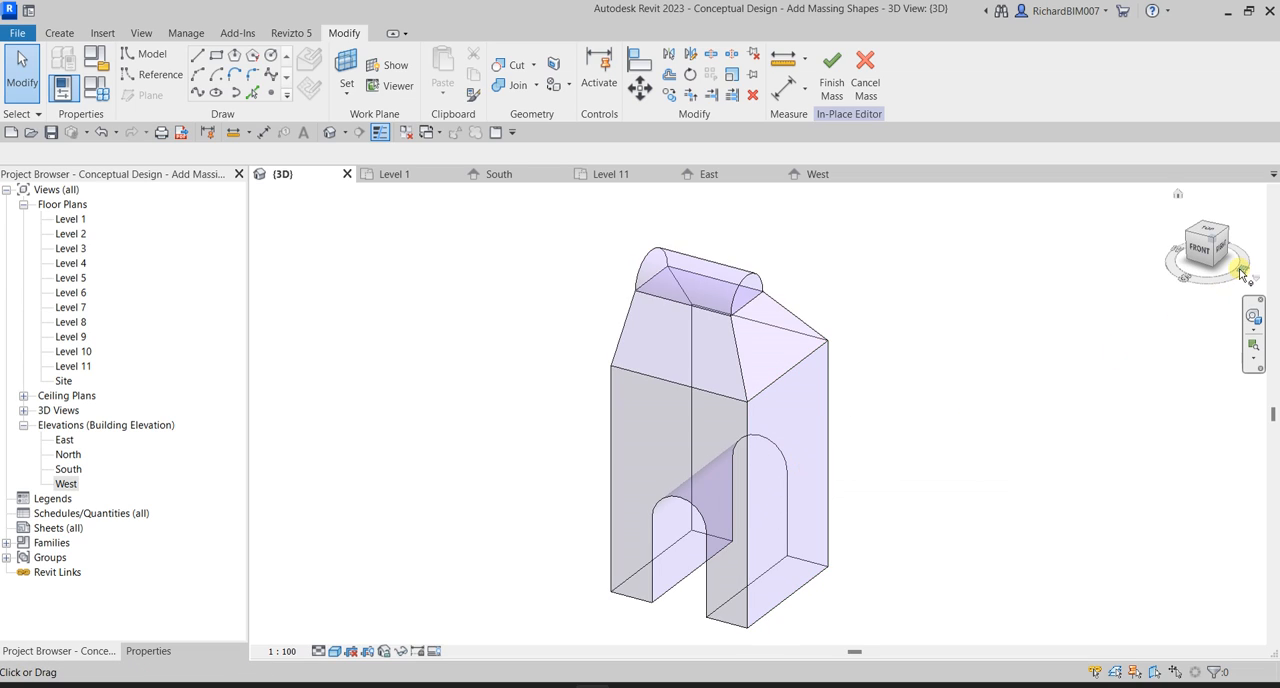
pyautogui.press('ctrl')
pyautogui.press('ctrl')
pyautogui.press('ctrl')
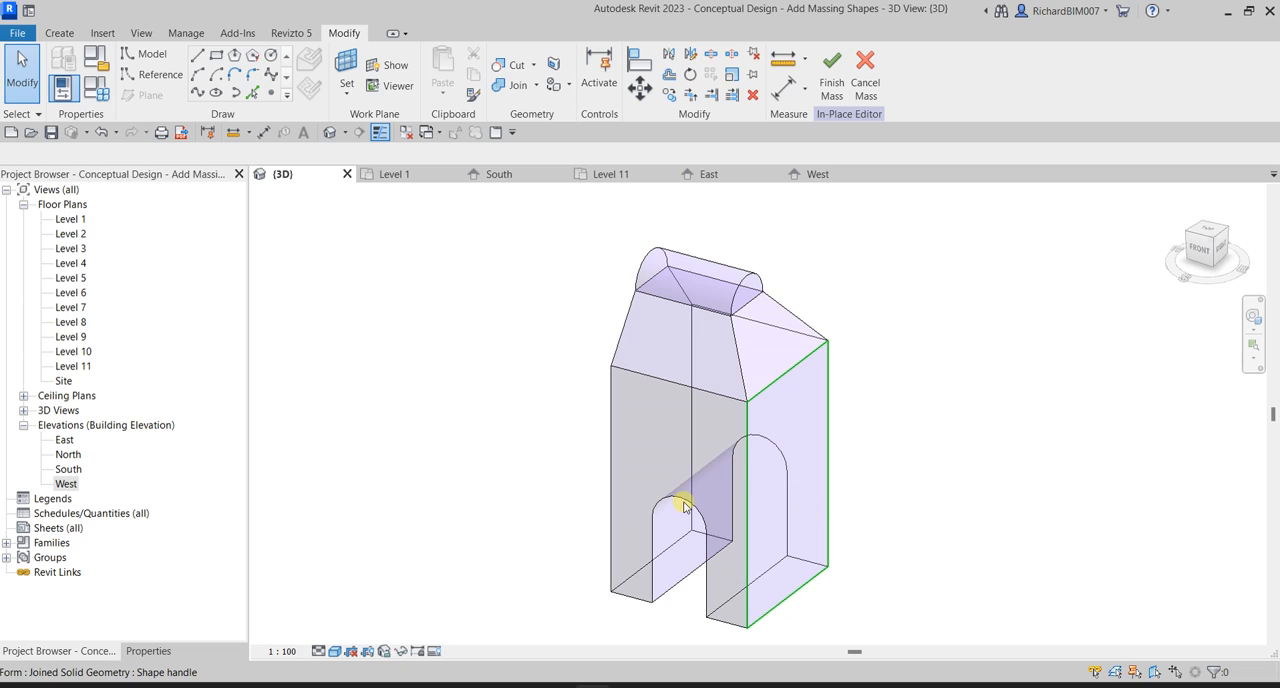
pyautogui.press('ctrl')
pyautogui.press('ctrl')
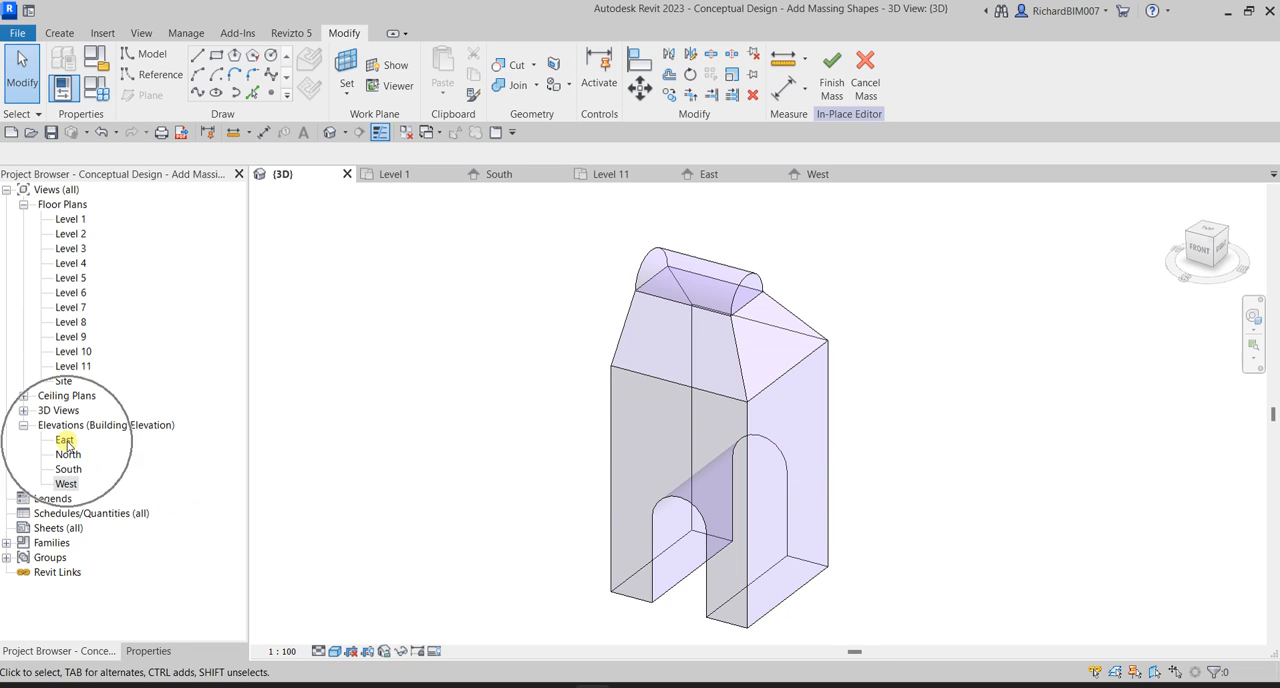
# In the East elevation, draw a vertical 24000 mm model line from the midpoint of the tower's base to Level 9.
pyautogui.doubleClick(65, 441)
pyautogui.scroll(-4, 708, 343)
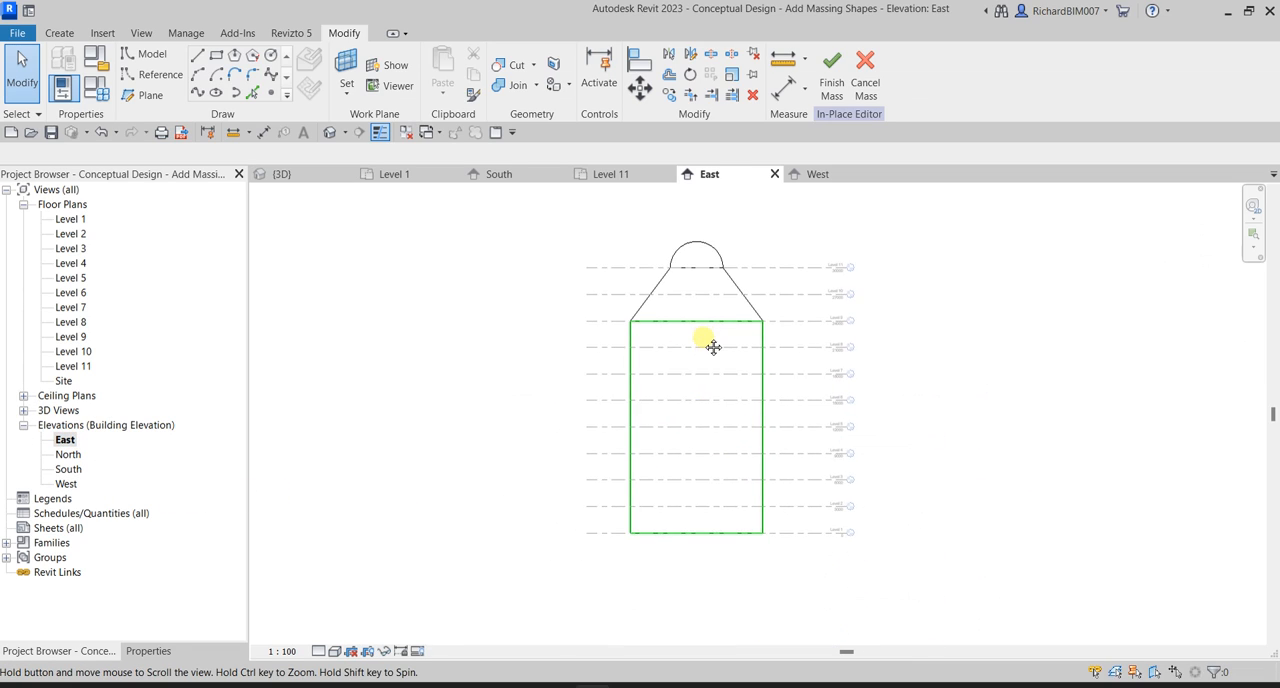
pyautogui.scroll(2, 760, 370)
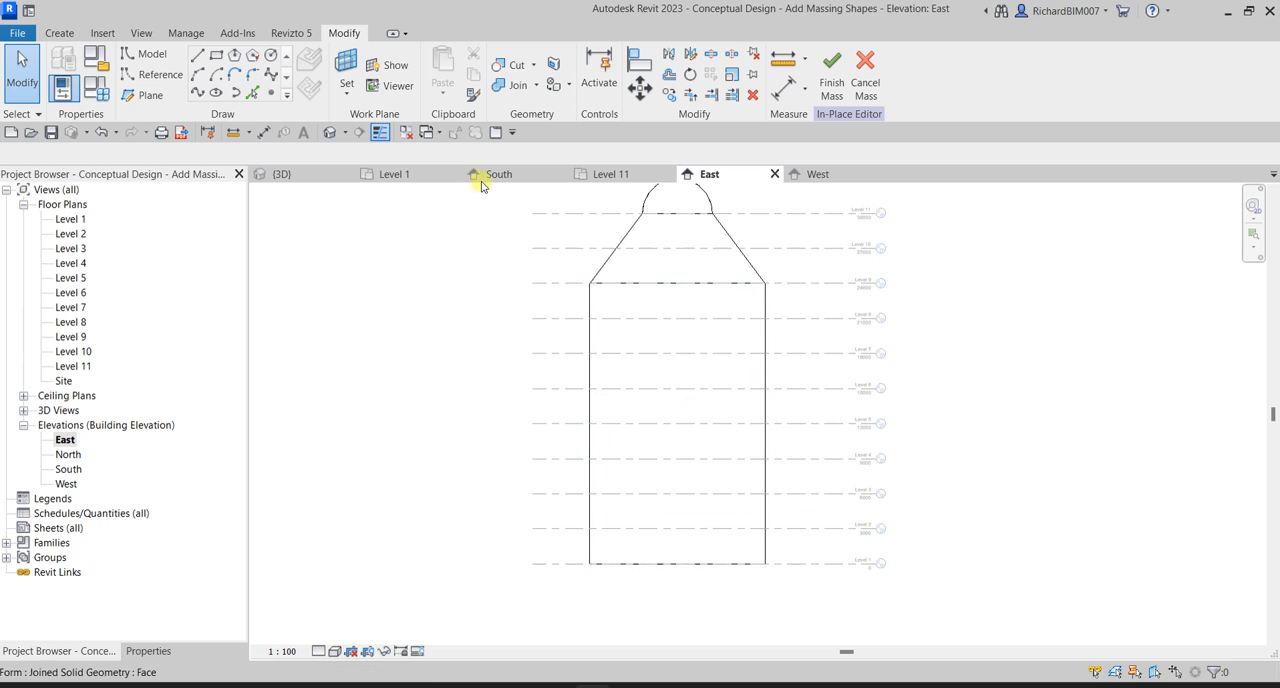
pyautogui.press('ctrl')
pyautogui.click(197, 66)
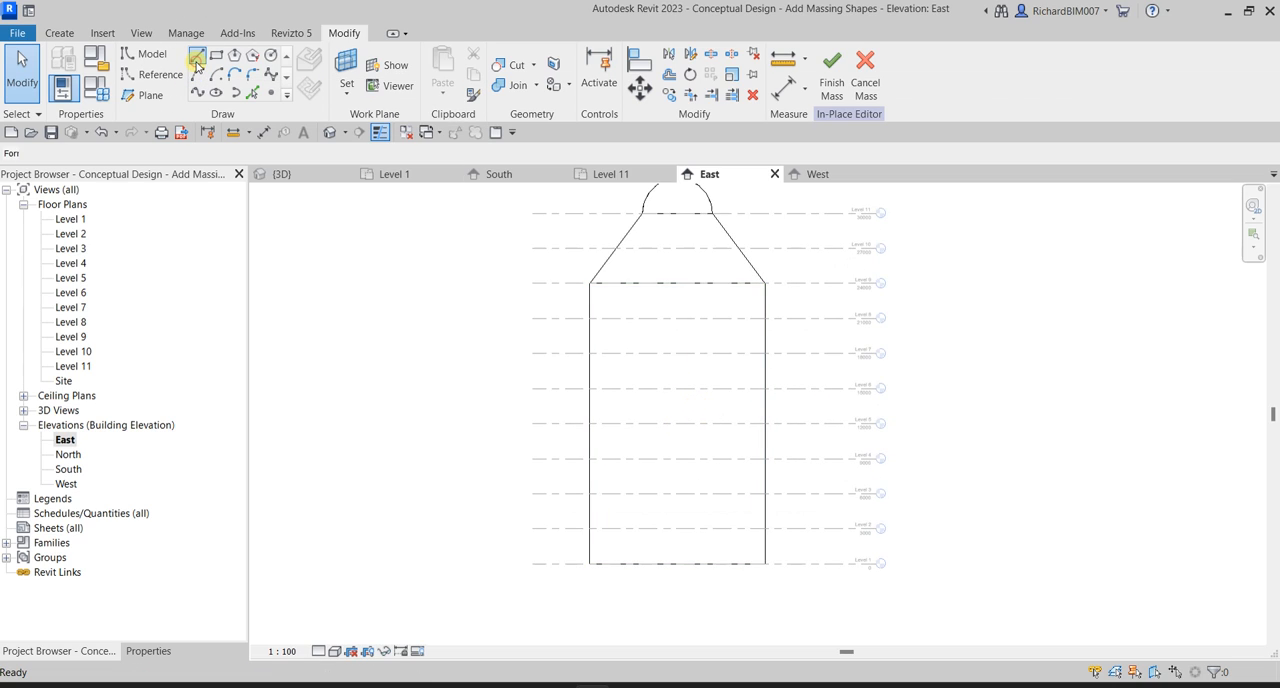
pyautogui.click(678, 561)
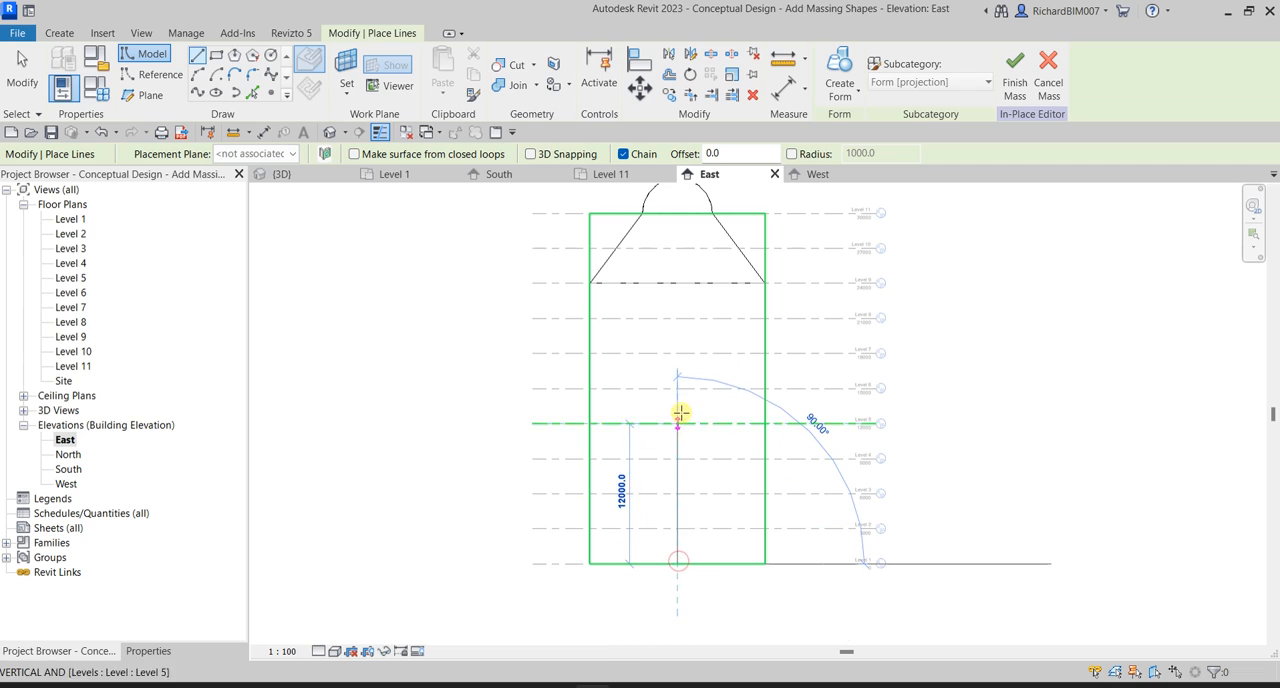
pyautogui.scroll(1, 682, 330)
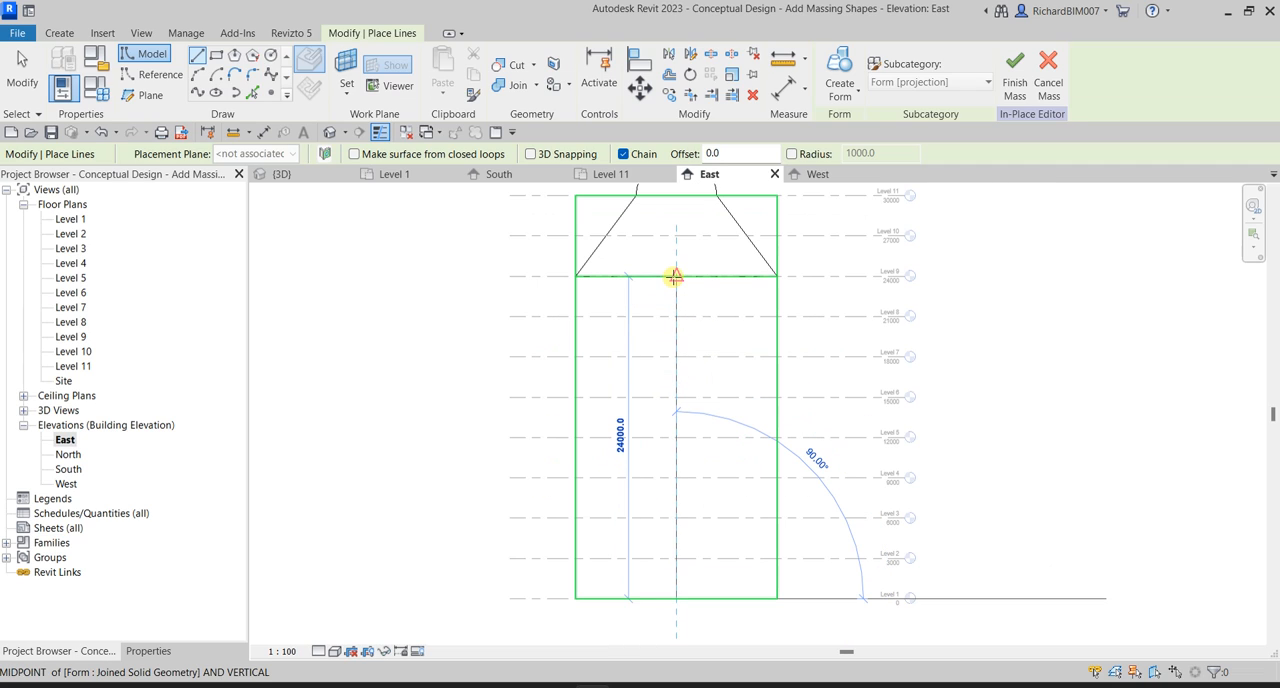
pyautogui.click(675, 276)
# Continue the line chain with a horizontal 2400 mm segment along Level 9 towards the level labels.
pyautogui.scroll(2, 675, 276)
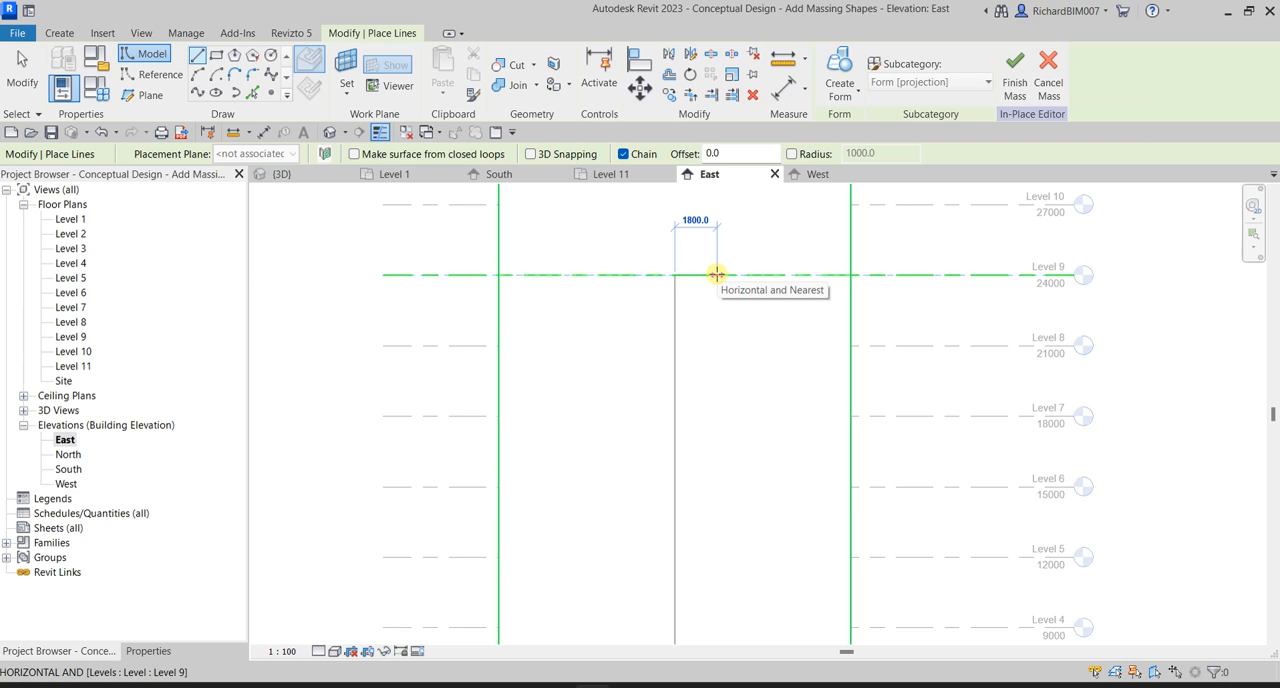
pyautogui.write('24')
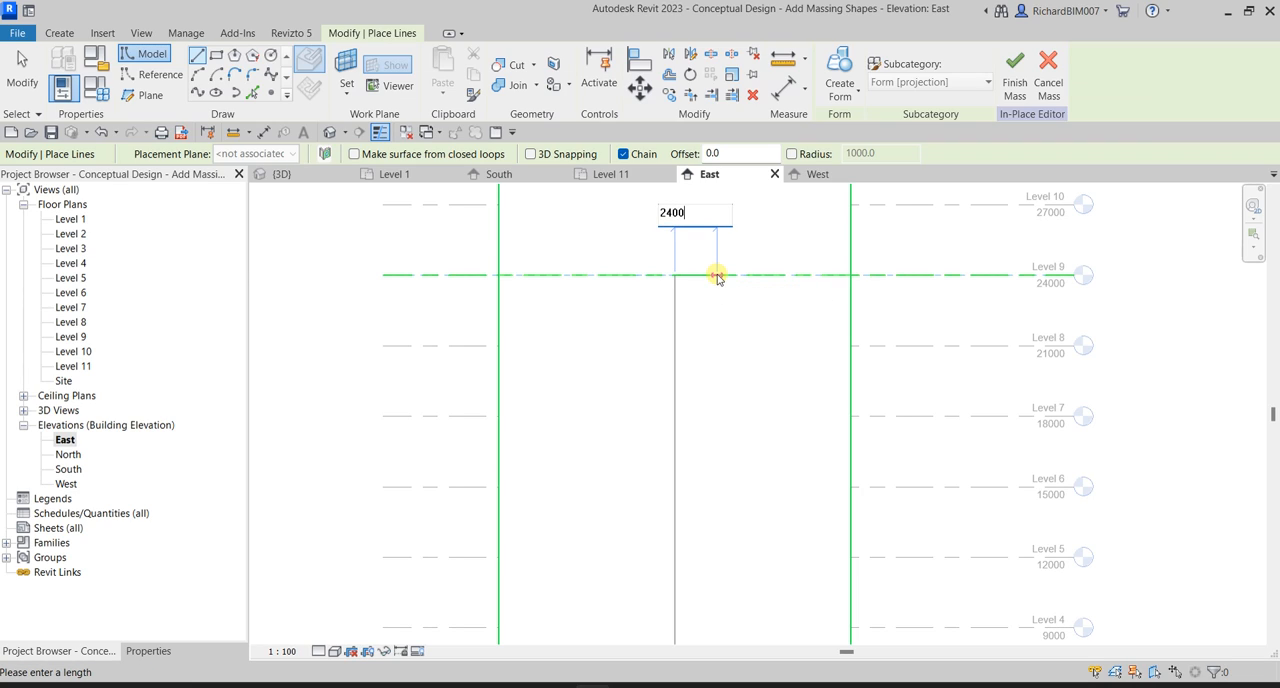
pyautogui.write('00')
pyautogui.press('Return')
# Close the tapered profile with a sloping line to the tower's base corner and a Level 1 line back to the start.
pyautogui.scroll(-2, 763, 397)
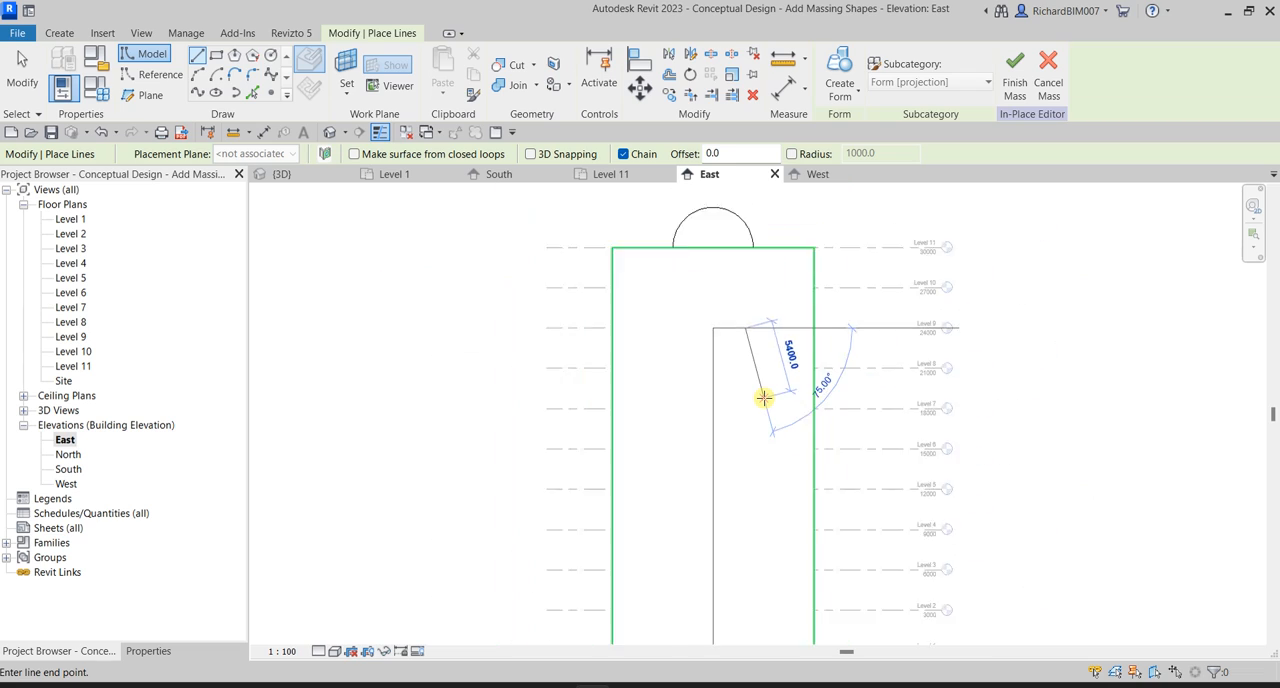
pyautogui.moveTo(777, 491); pyautogui.dragTo(789, 366, button='middle')
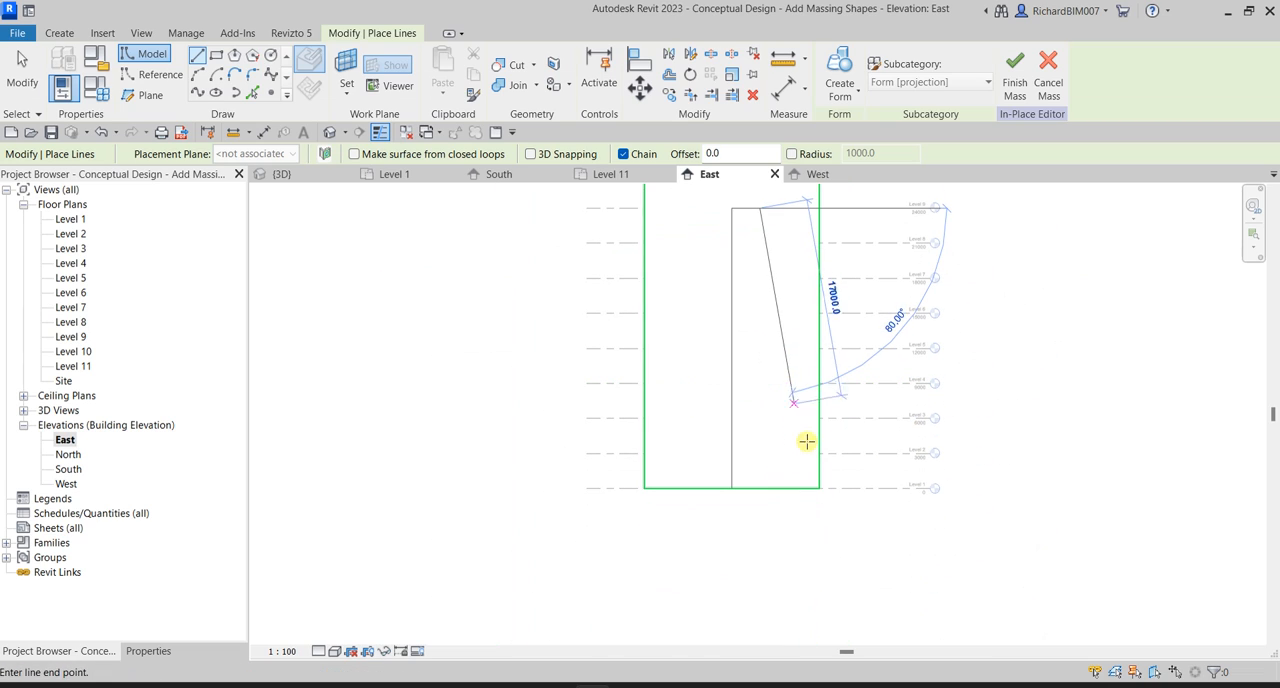
pyautogui.click(818, 477)
pyautogui.scroll(2, 820, 487)
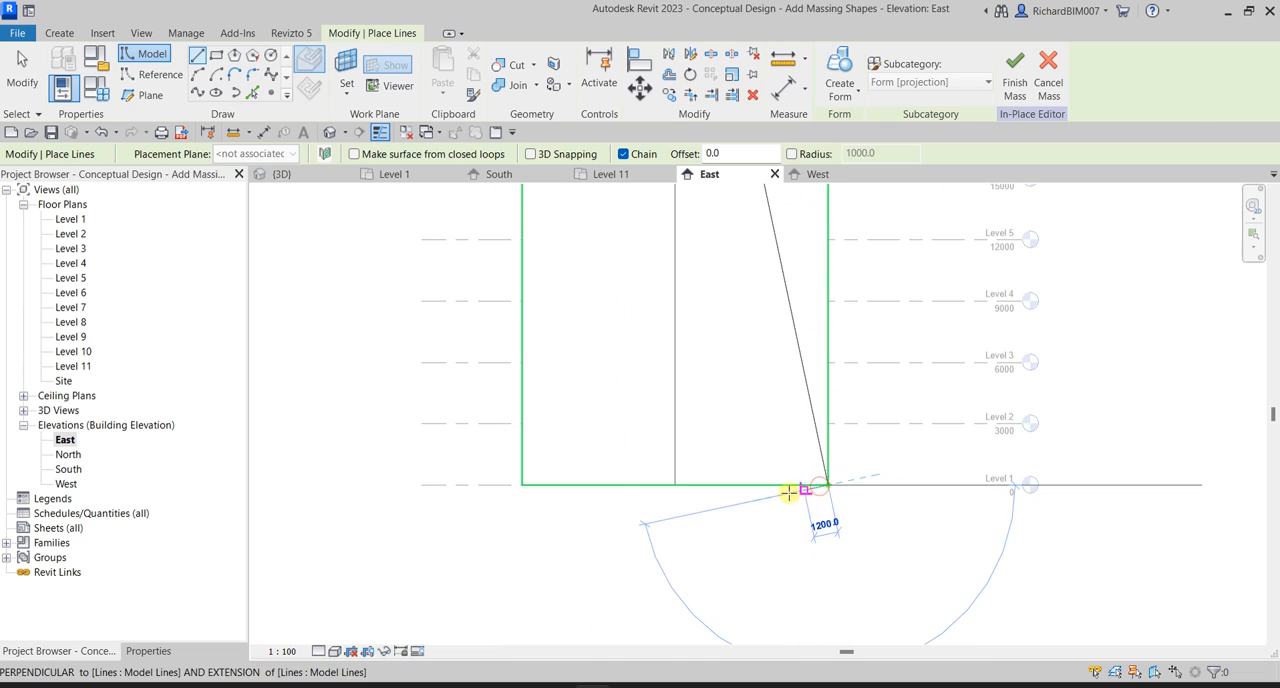
pyautogui.click(676, 485)
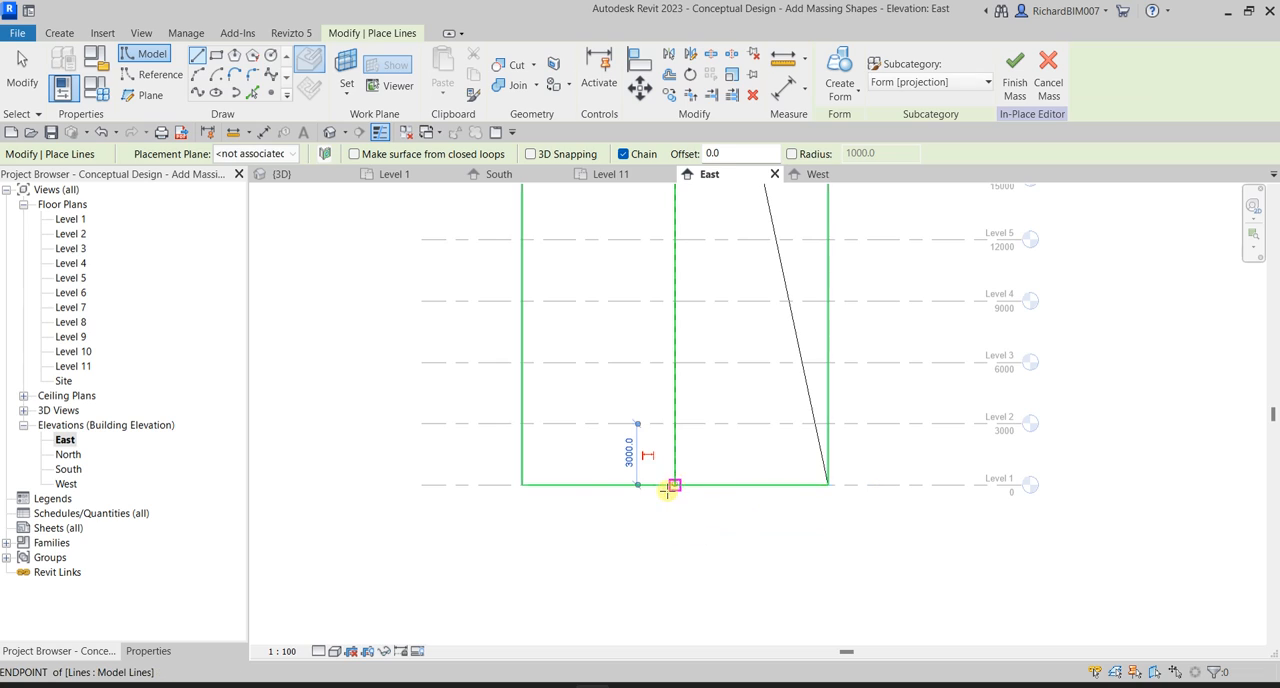
pyautogui.click(22, 72)
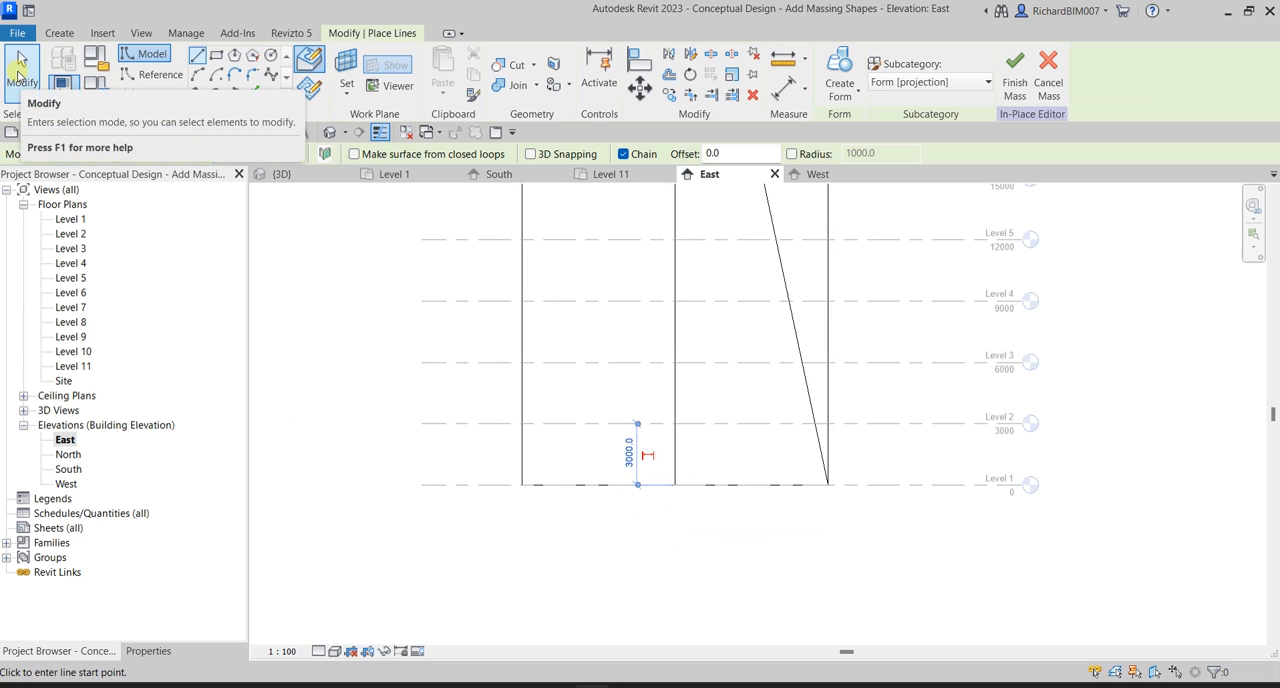
# Set the work plane for new model lines by picking the tower's vertical face in the East elevation.
pyautogui.scroll(-1, 300, 321)
pyautogui.scroll(-2, 300, 318)
pyautogui.moveTo(327, 275); pyautogui.dragTo(386, 456, button='middle')
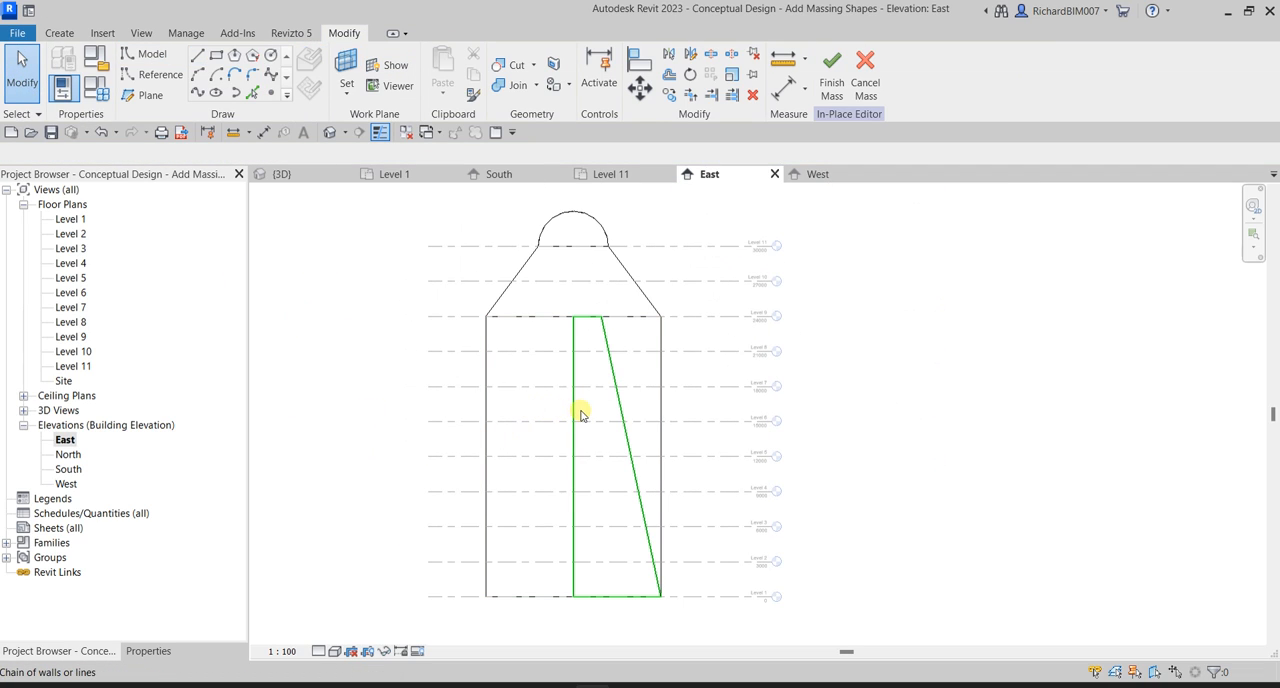
pyautogui.press('ctrl')
pyautogui.press('ctrl')
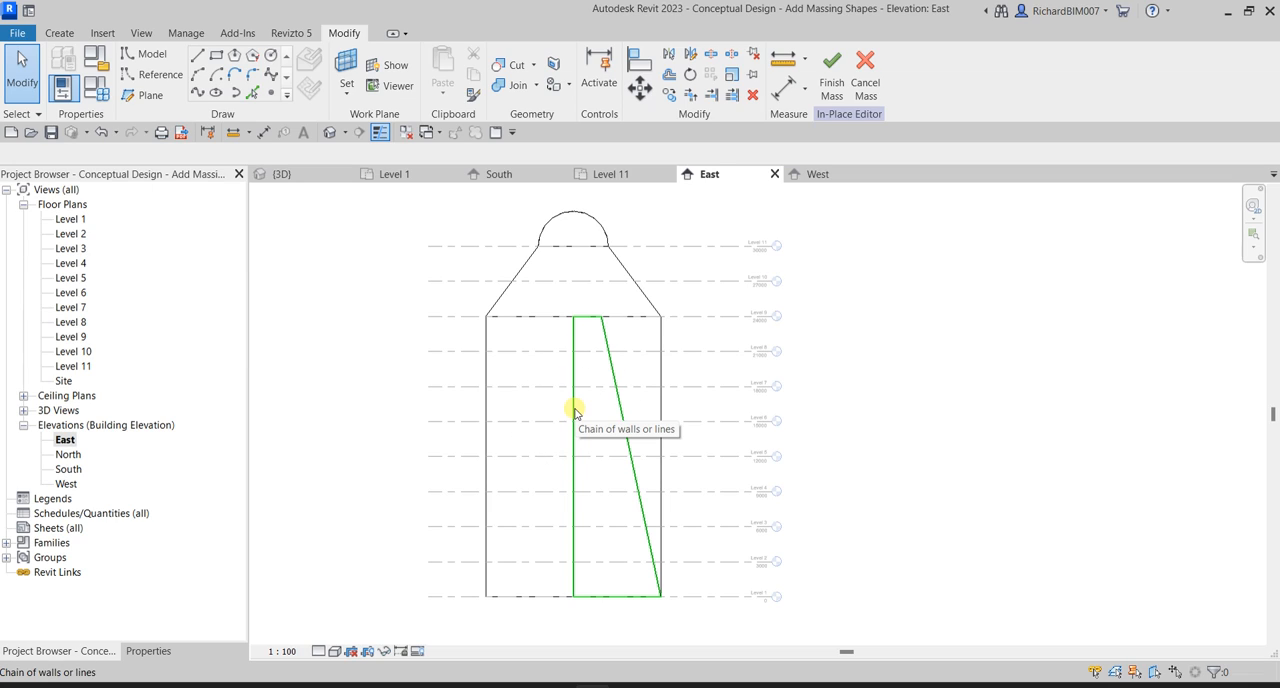
pyautogui.click(200, 62)
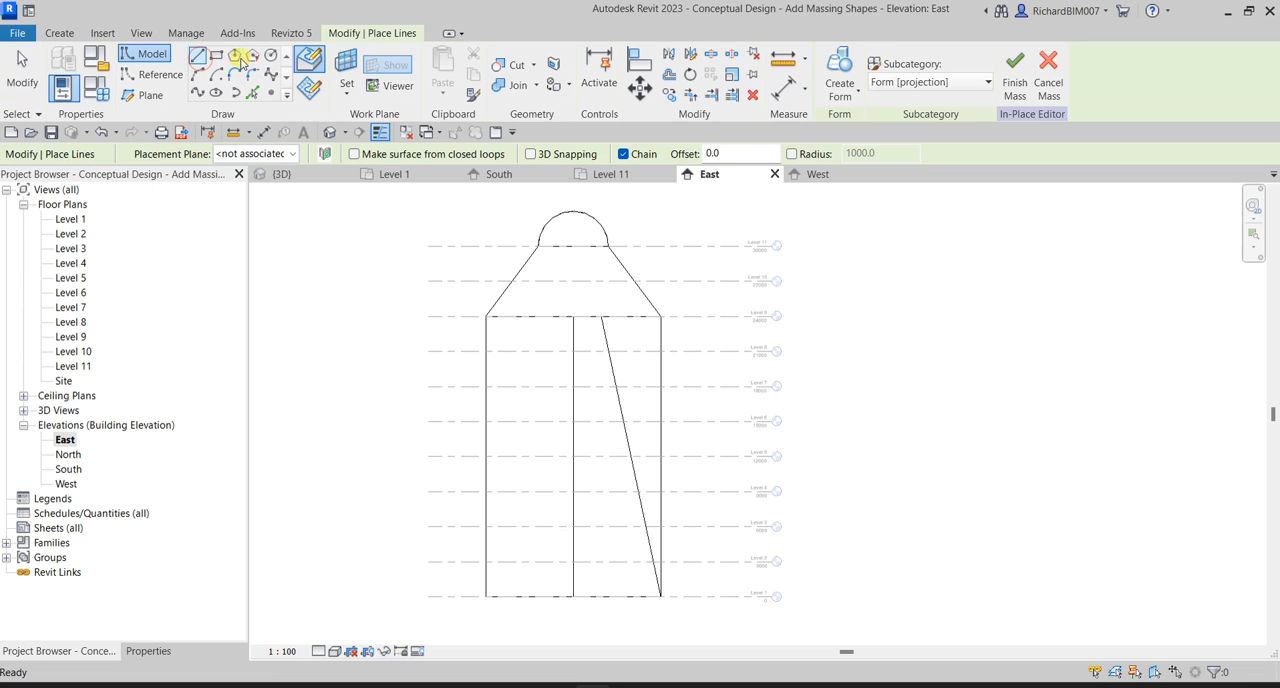
pyautogui.click(342, 90)
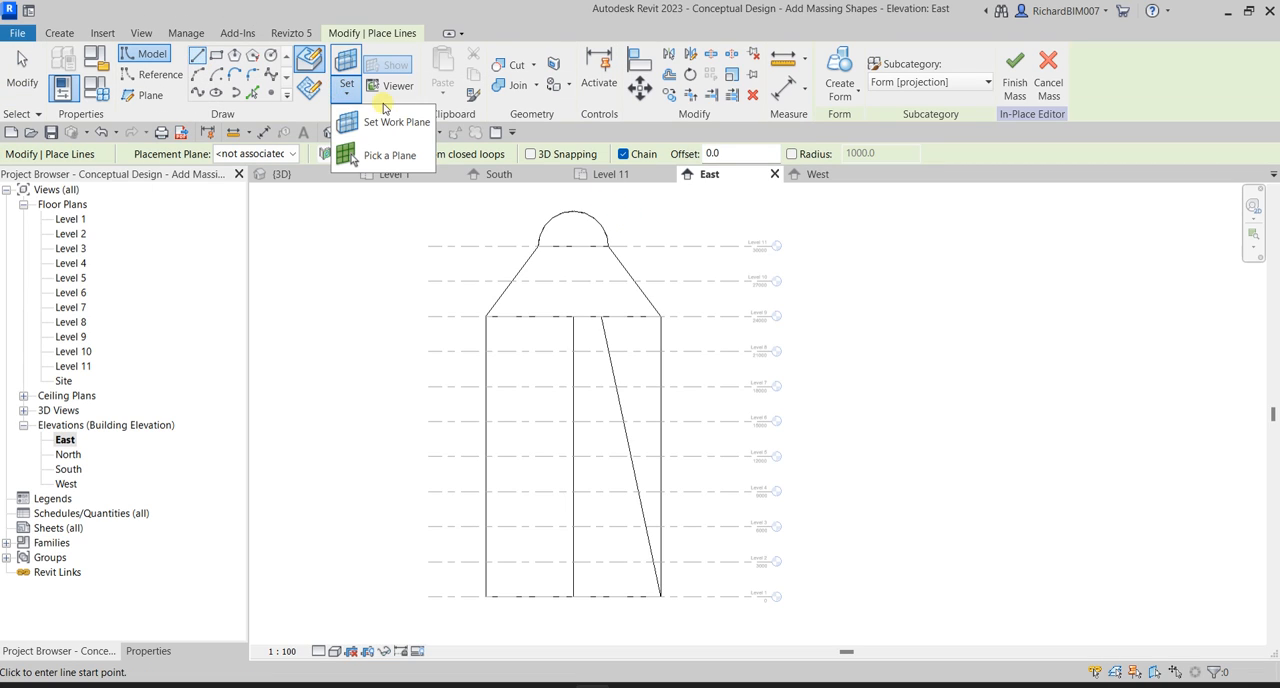
pyautogui.click(392, 156)
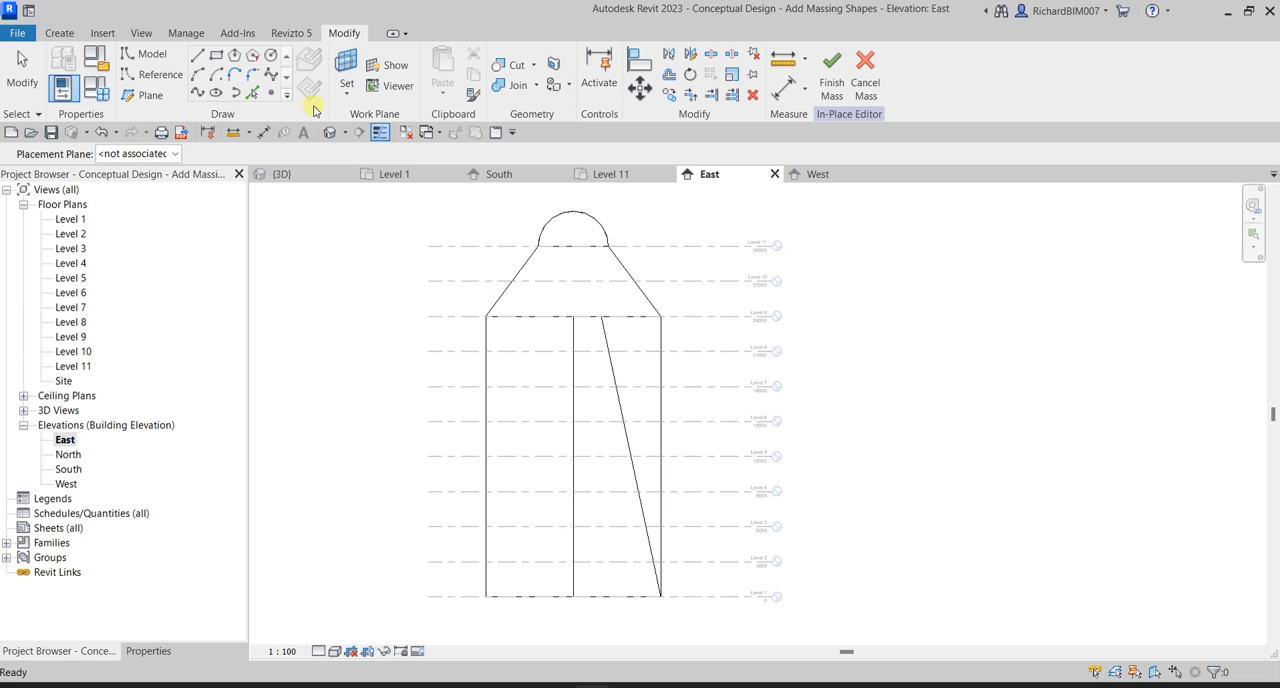
pyautogui.click(346, 86)
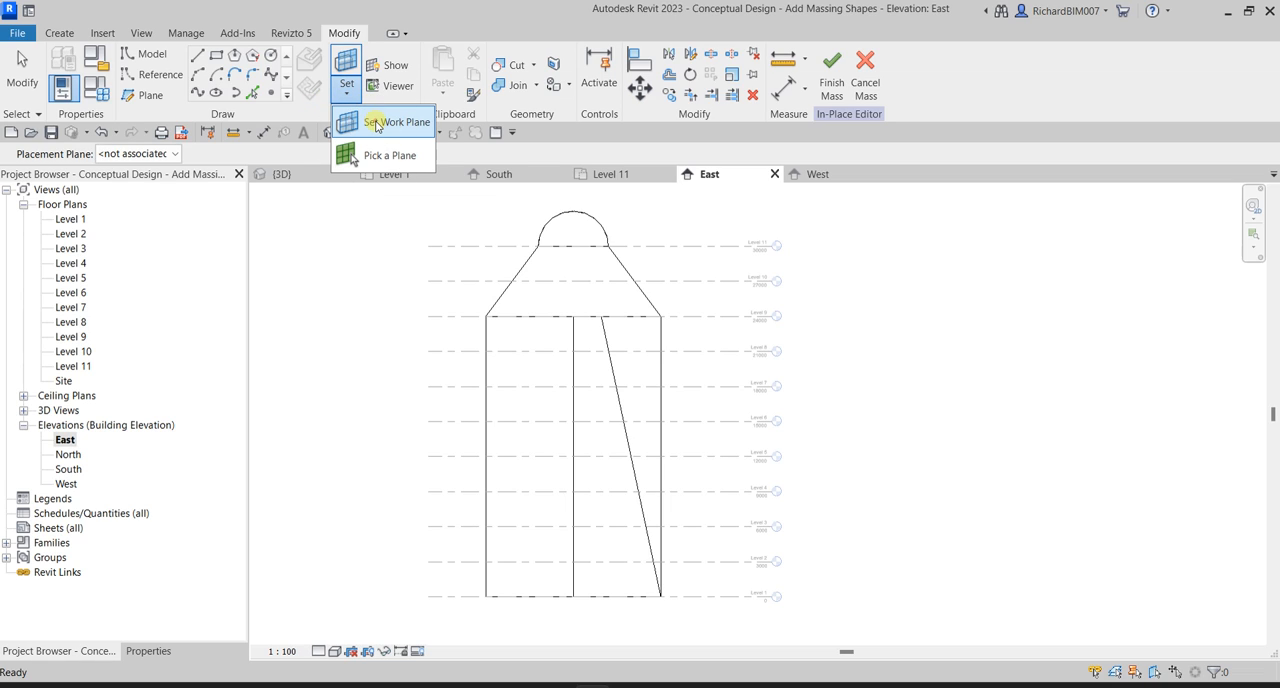
pyautogui.click(376, 122)
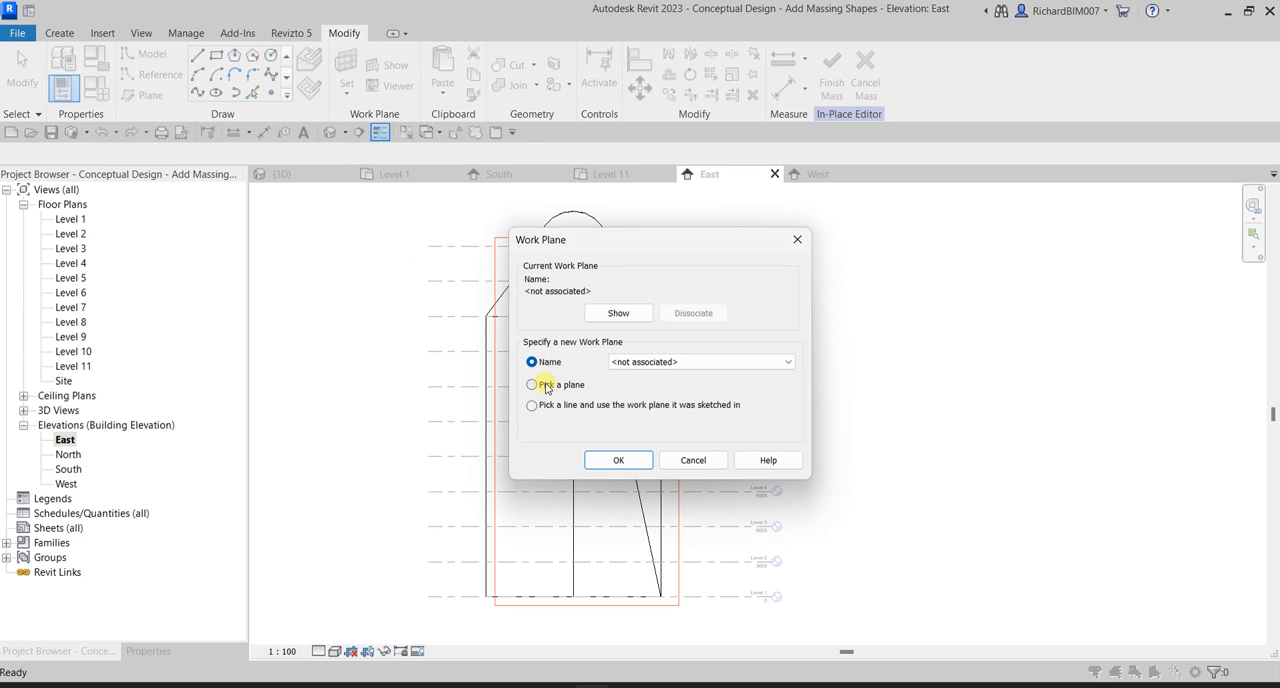
pyautogui.click(600, 460)
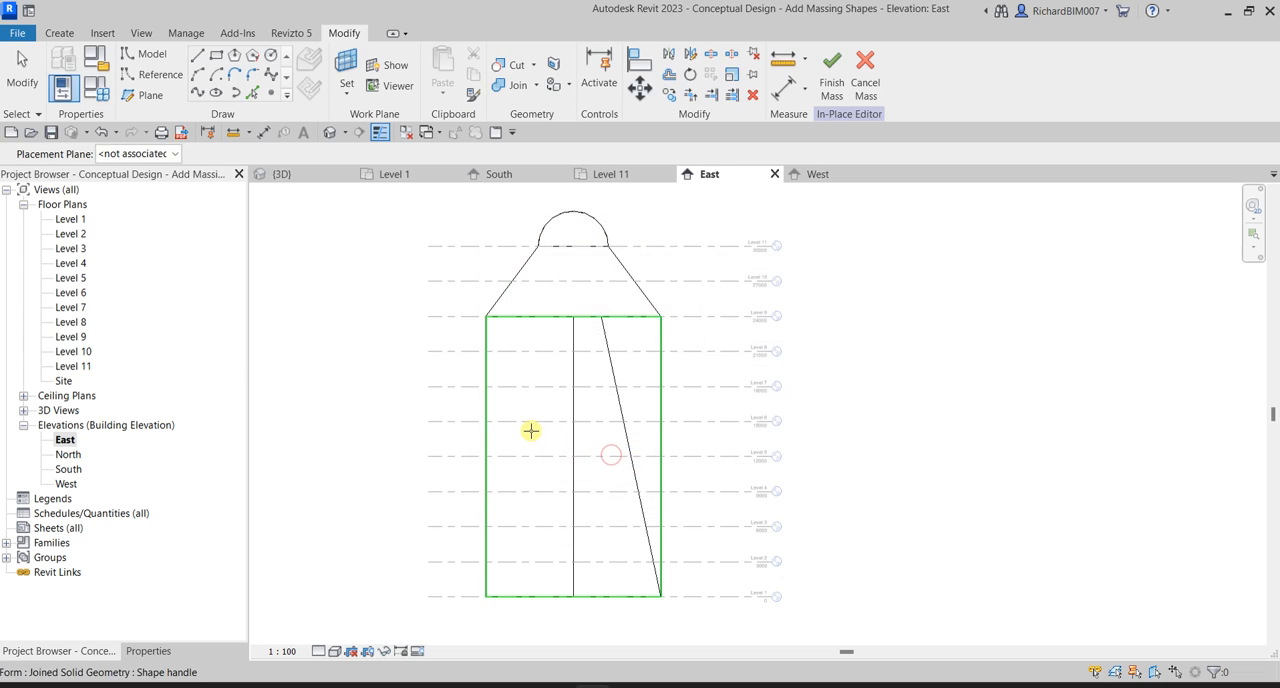
pyautogui.click(525, 430)
pyautogui.scroll(3, 569, 289)
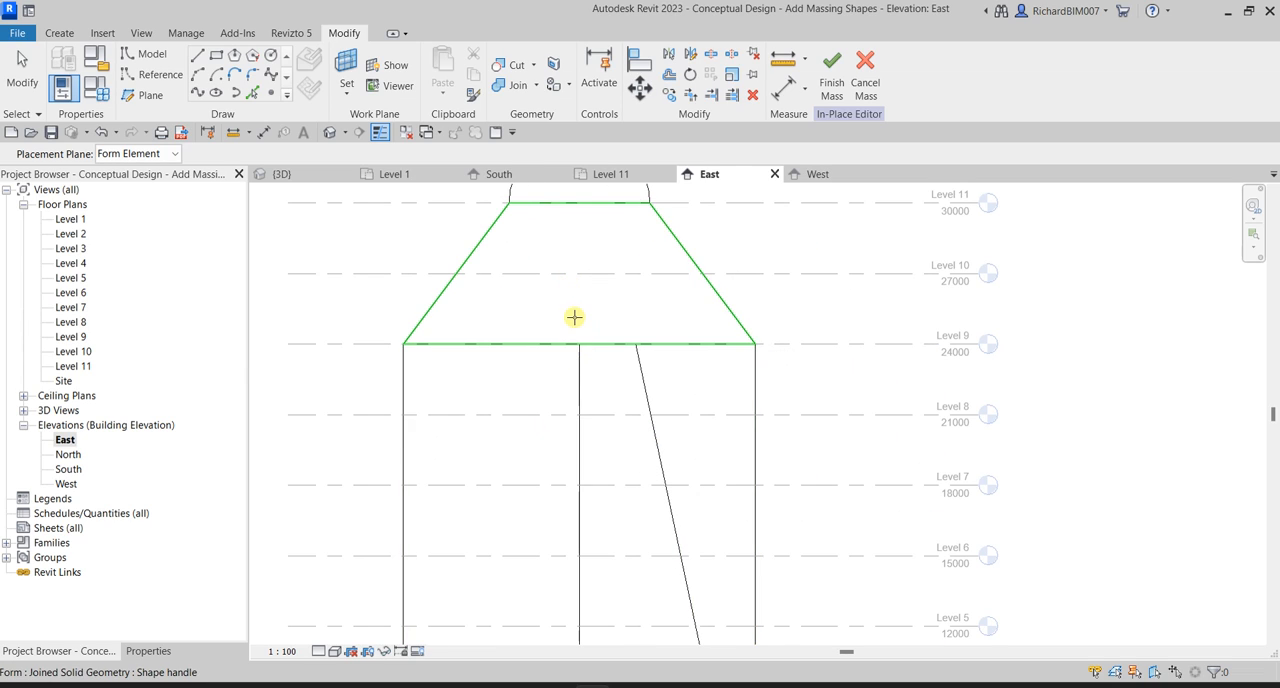
pyautogui.scroll(4, 574, 314)
pyautogui.scroll(-4, 582, 386)
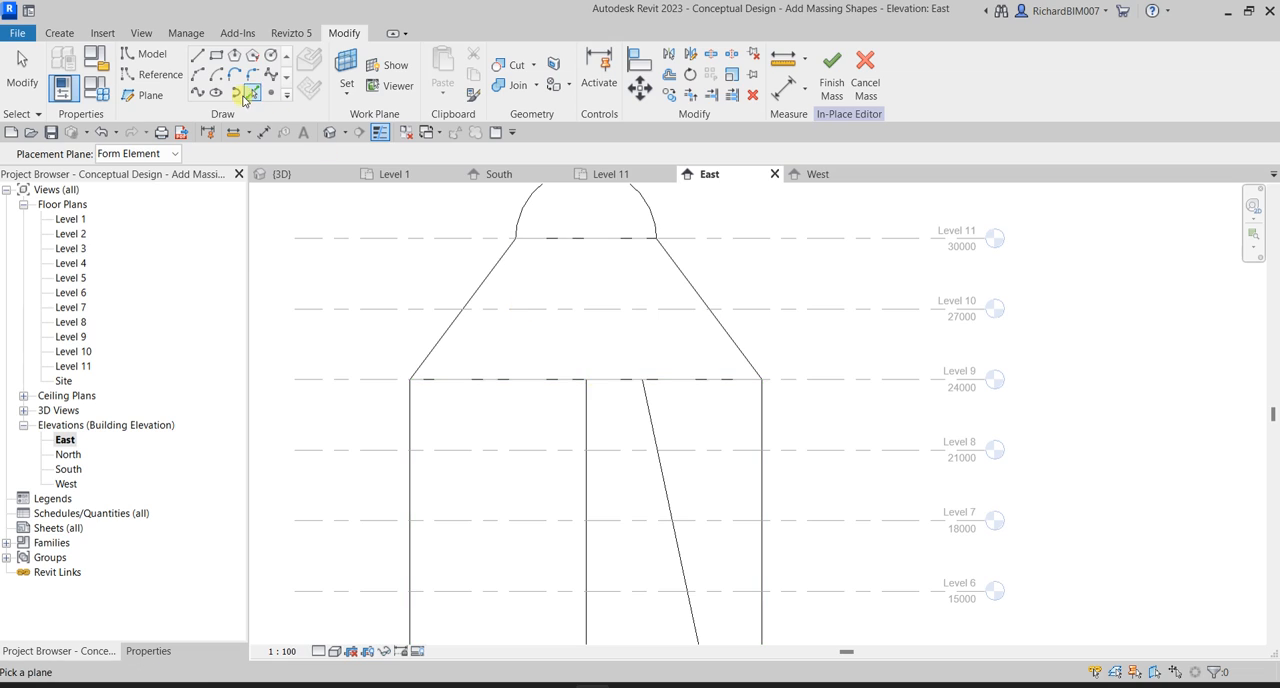
pyautogui.click(199, 57)
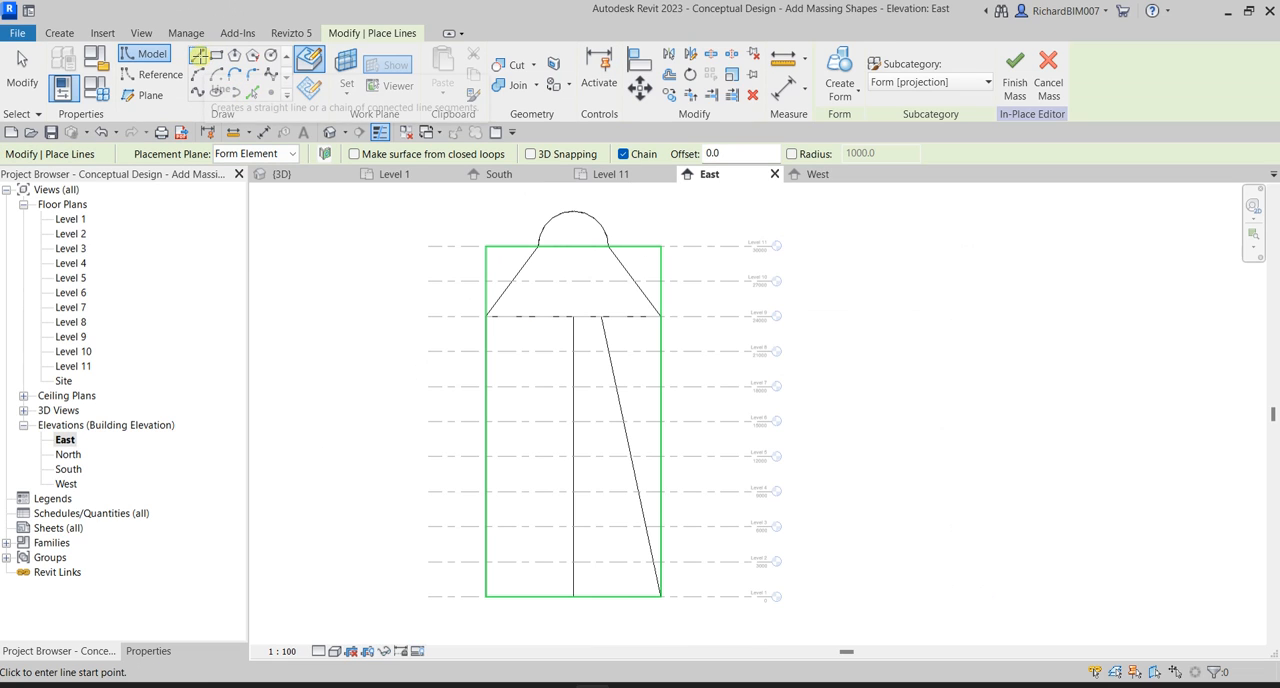
pyautogui.click(347, 88)
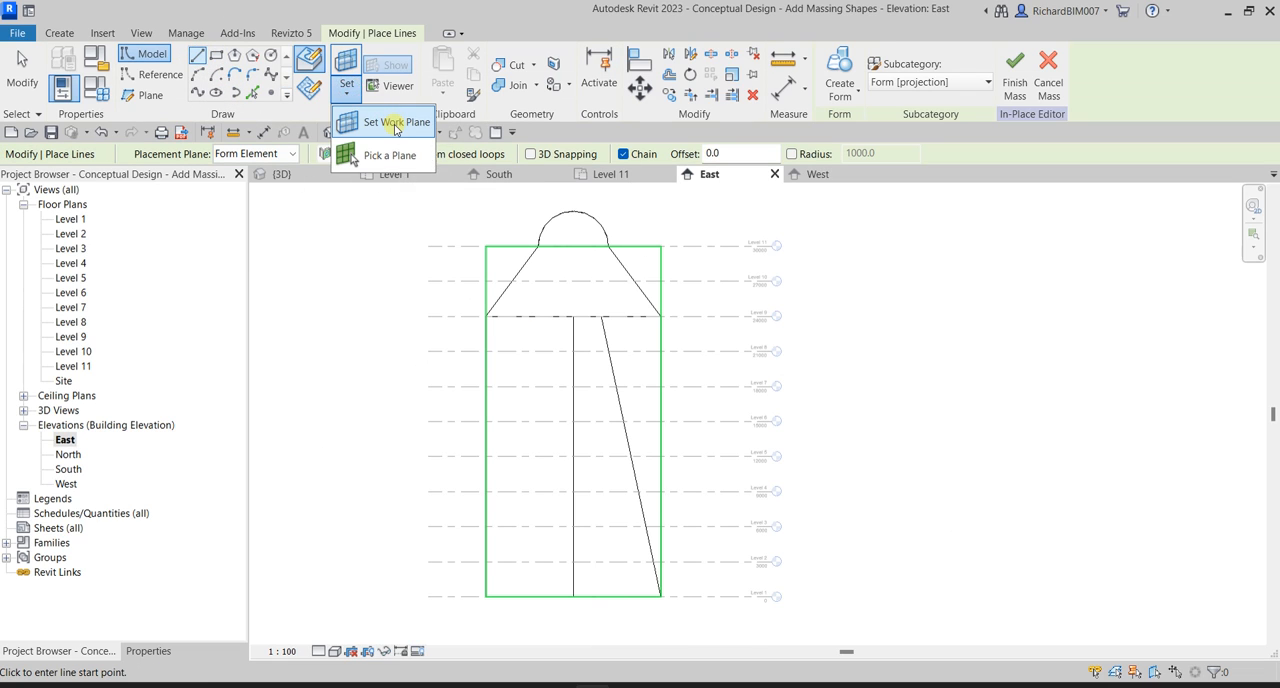
pyautogui.click(396, 125)
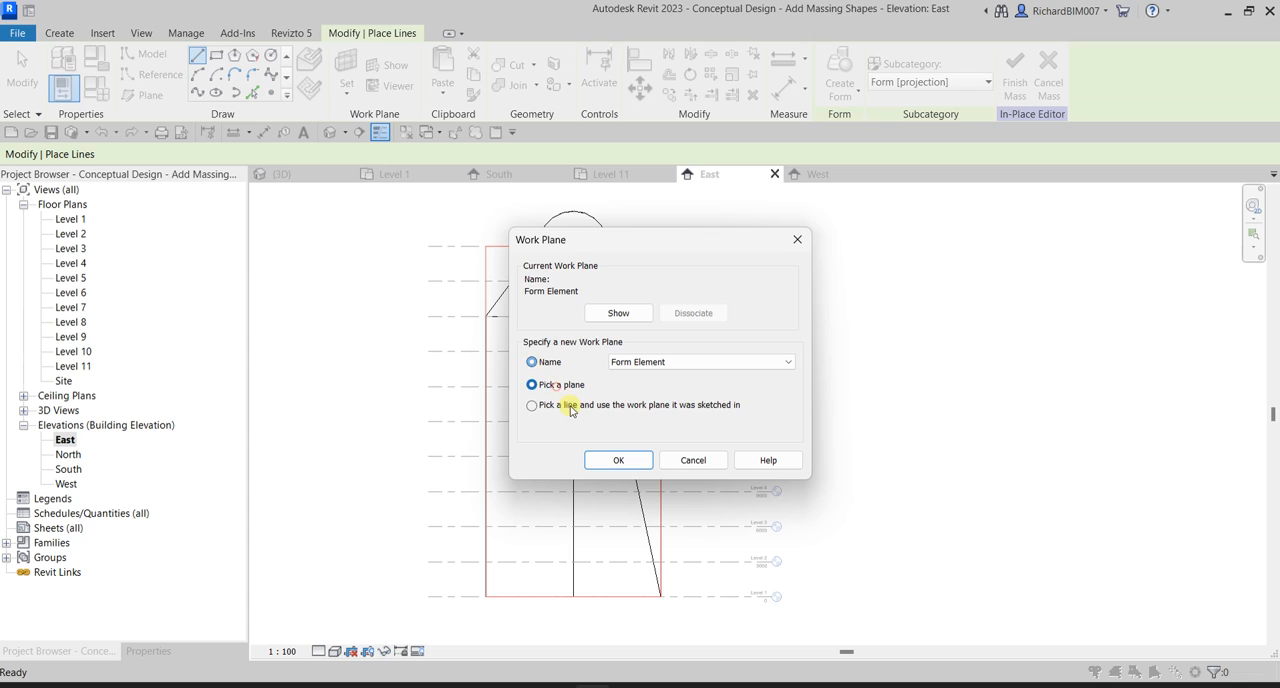
pyautogui.click(601, 459)
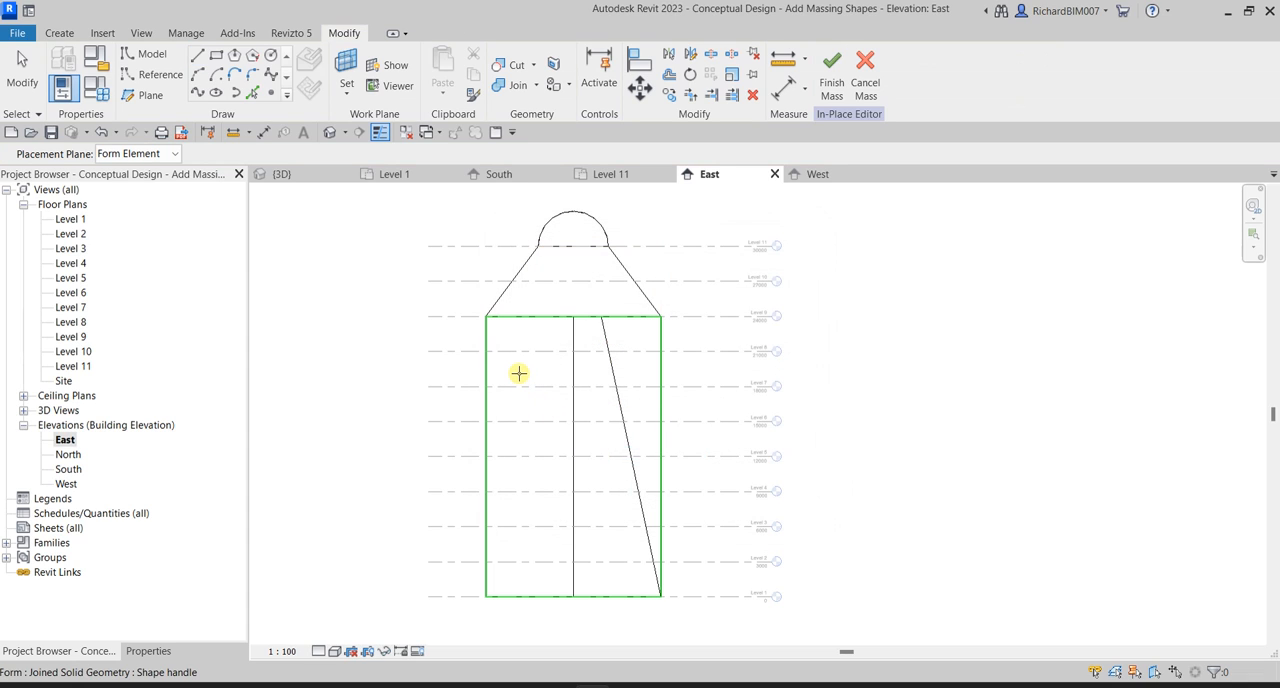
# Draw a vertical model line about 1600 mm long upward from the profile's inner corner at Level 9.
pyautogui.press('l')
pyautogui.press('i')
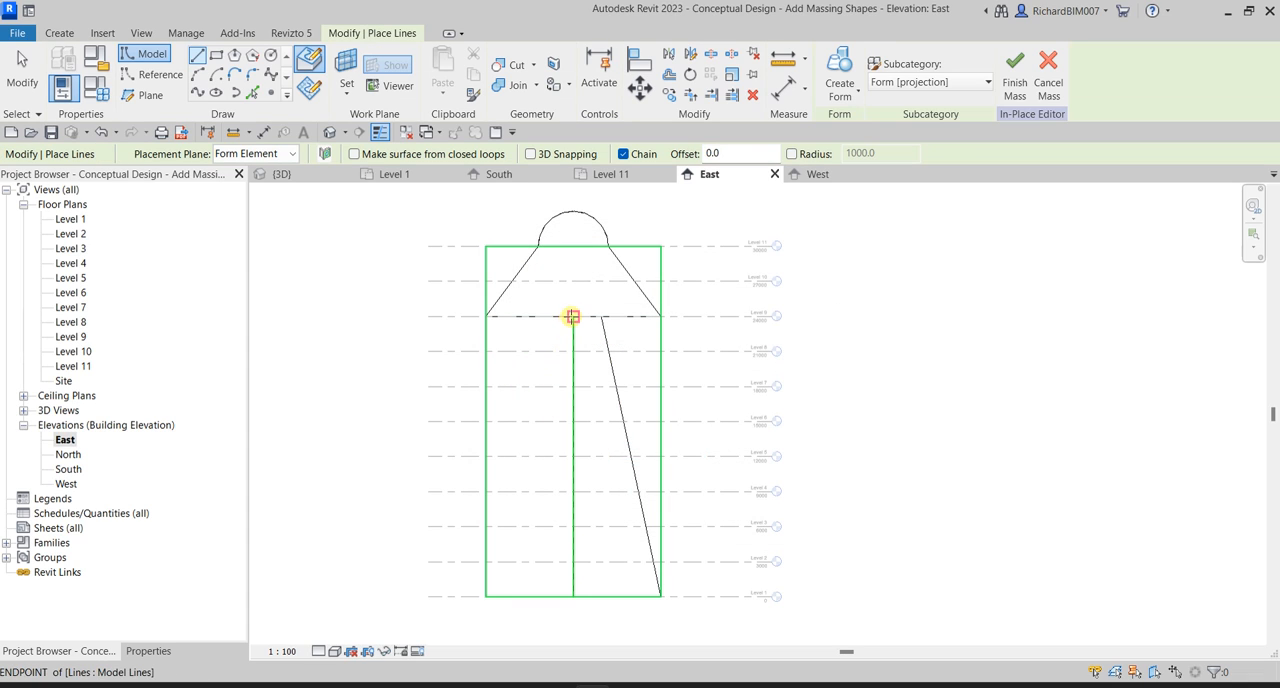
pyautogui.scroll(2, 573, 316)
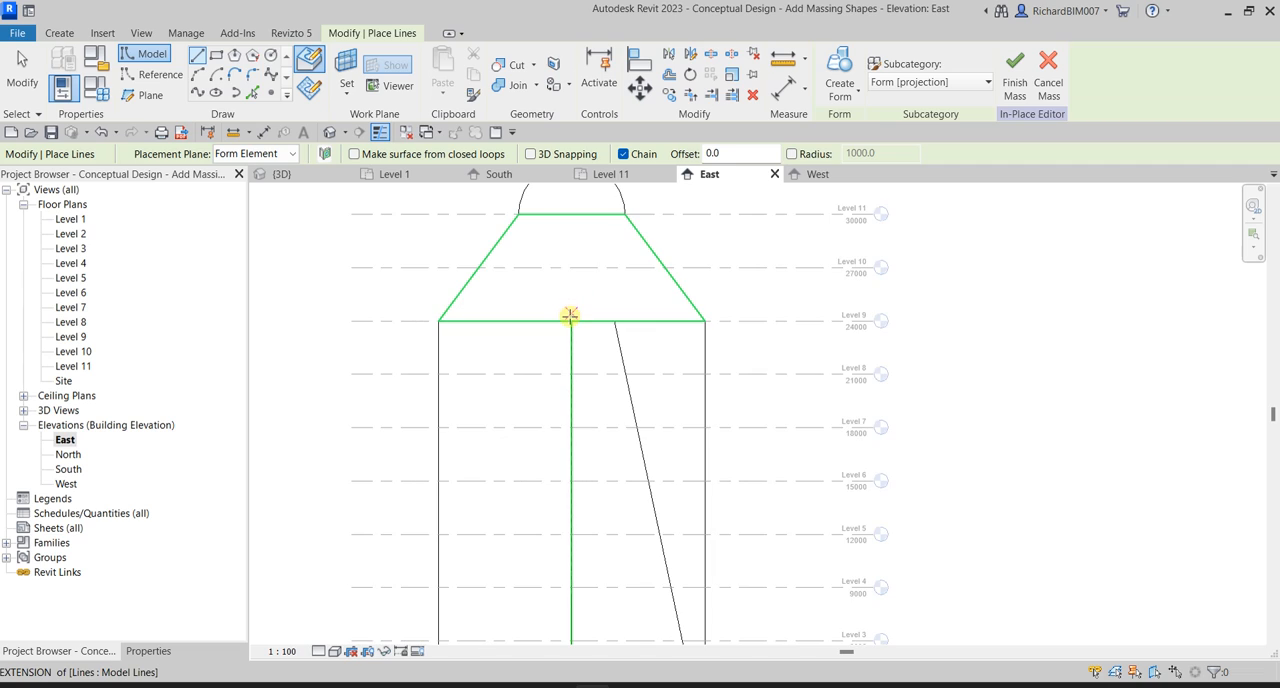
pyautogui.click(571, 320)
pyautogui.click(571, 297)
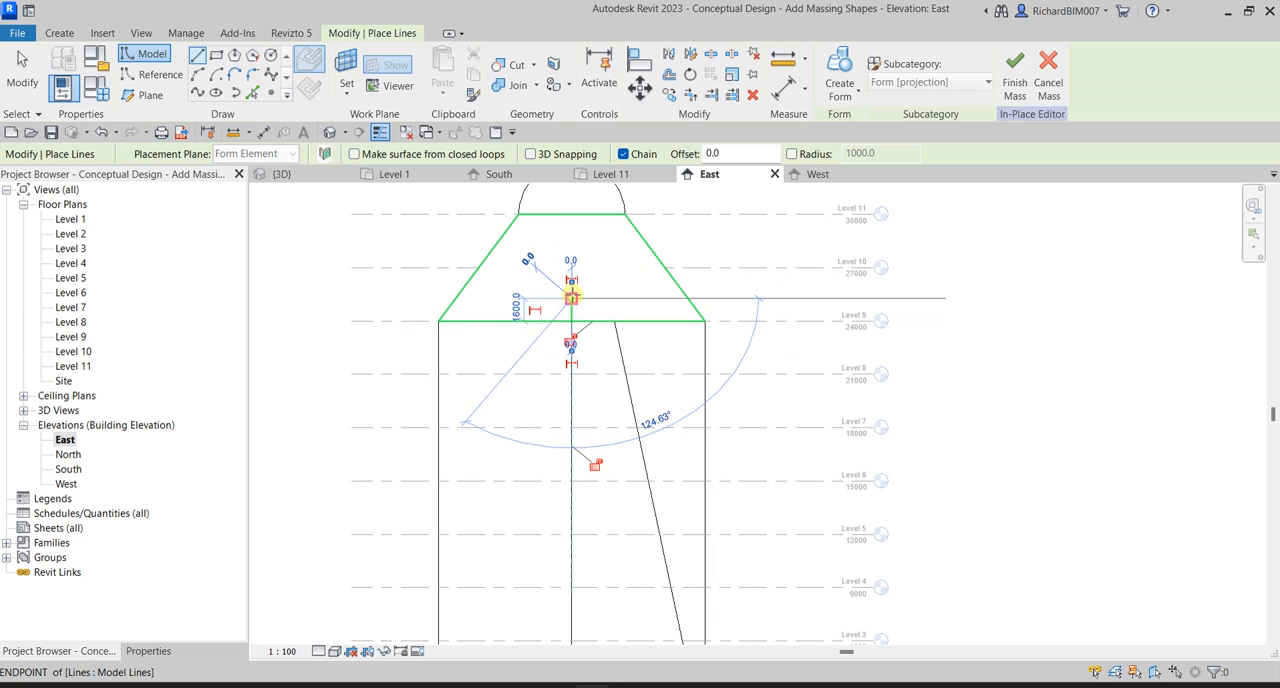
pyautogui.click(20, 87)
# Try to create a solid form from the closed tapered profile and the short axis line in the East elevation.
pyautogui.scroll(2, 614, 277)
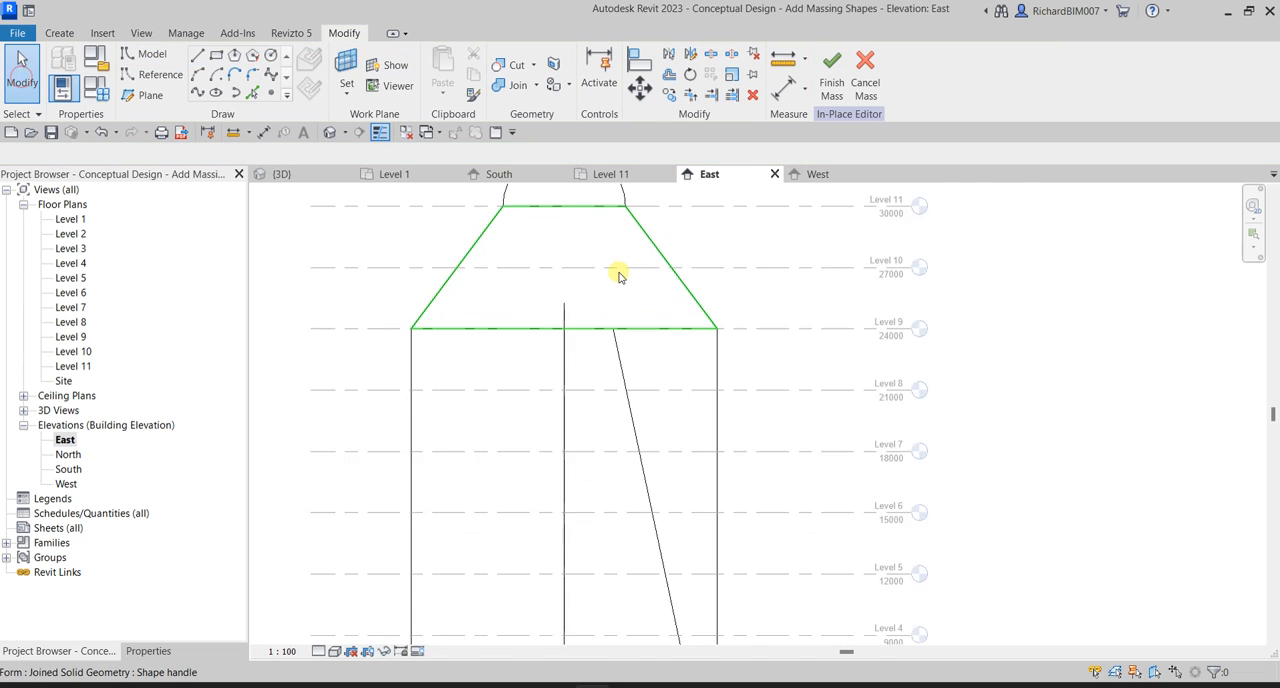
pyautogui.scroll(-3, 623, 370)
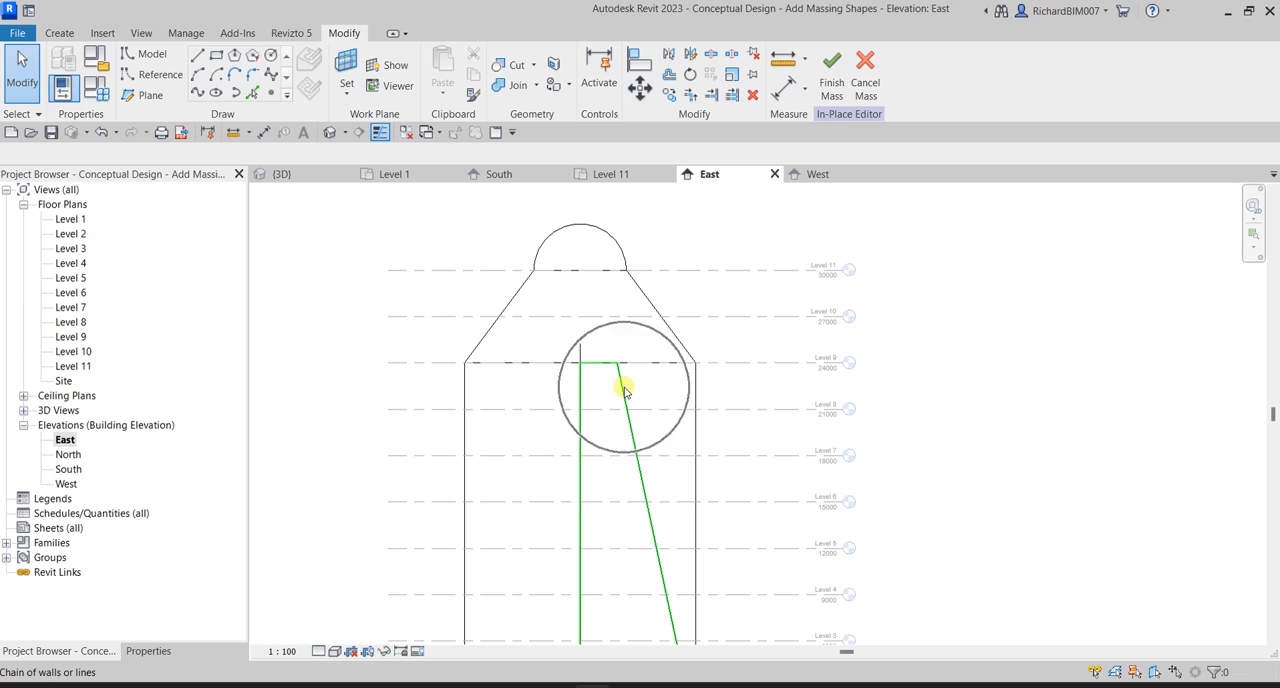
pyautogui.scroll(2, 623, 390)
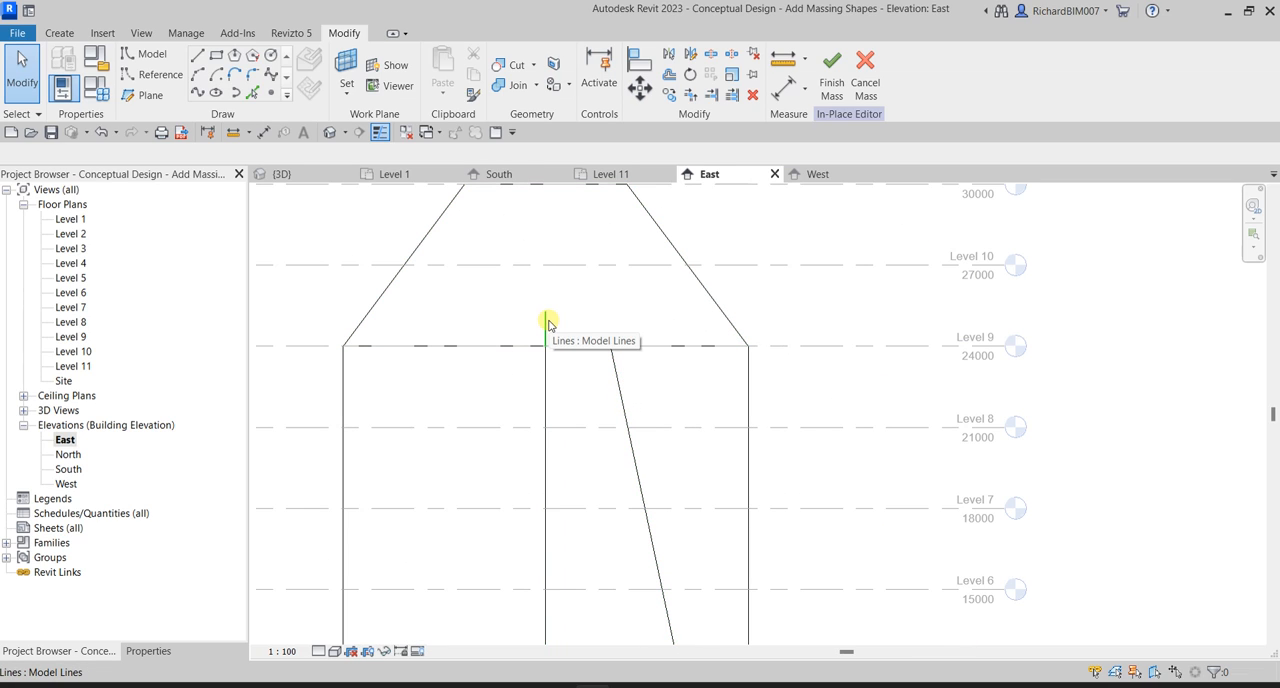
pyautogui.scroll(-2, 645, 305)
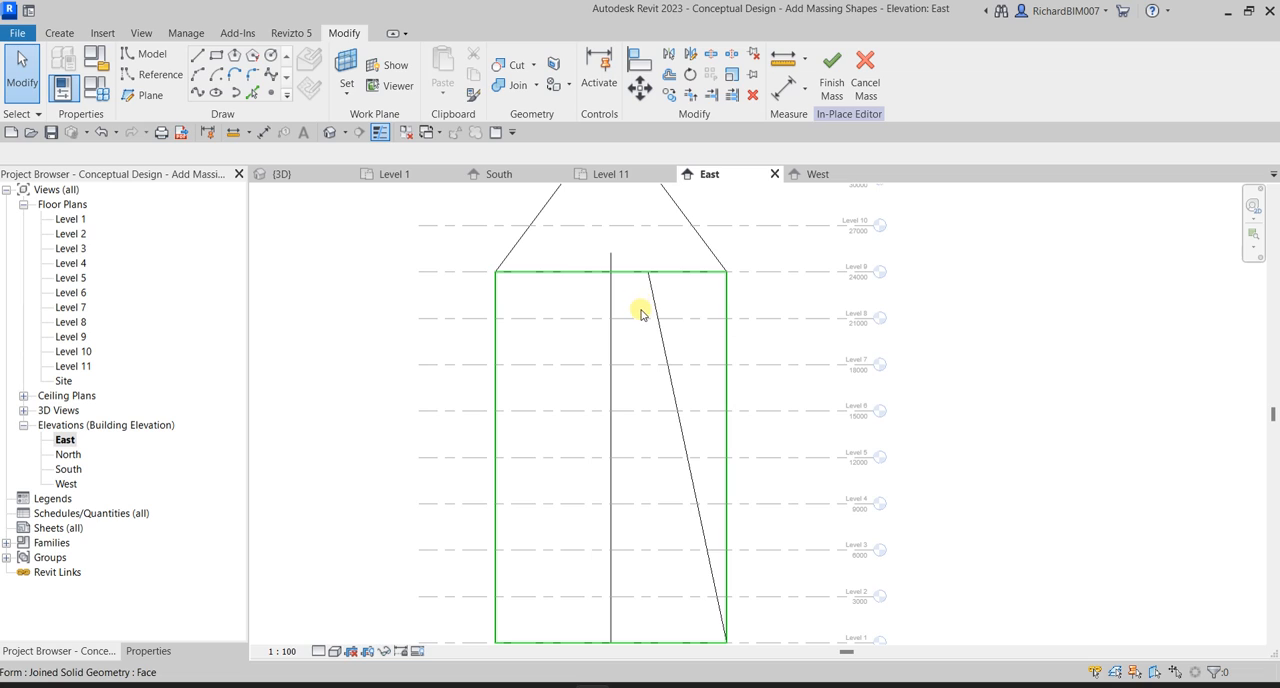
pyautogui.press('Tab')
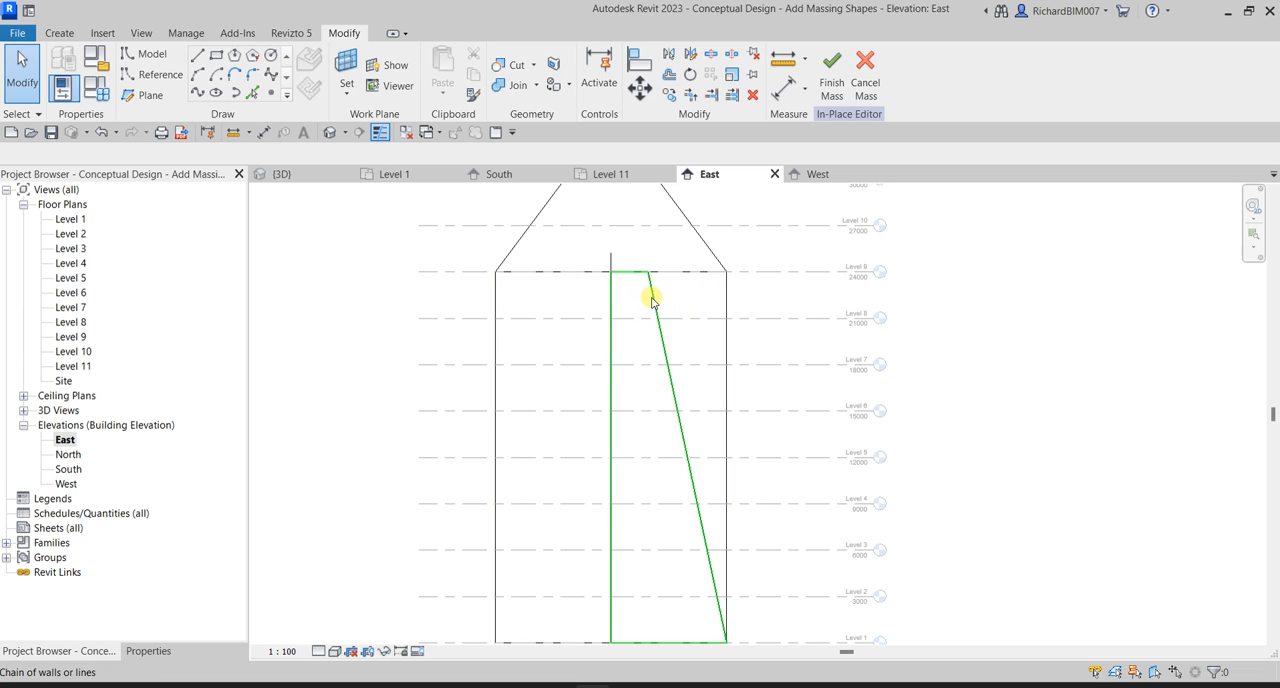
pyautogui.click(651, 295)
pyautogui.scroll(2, 674, 249)
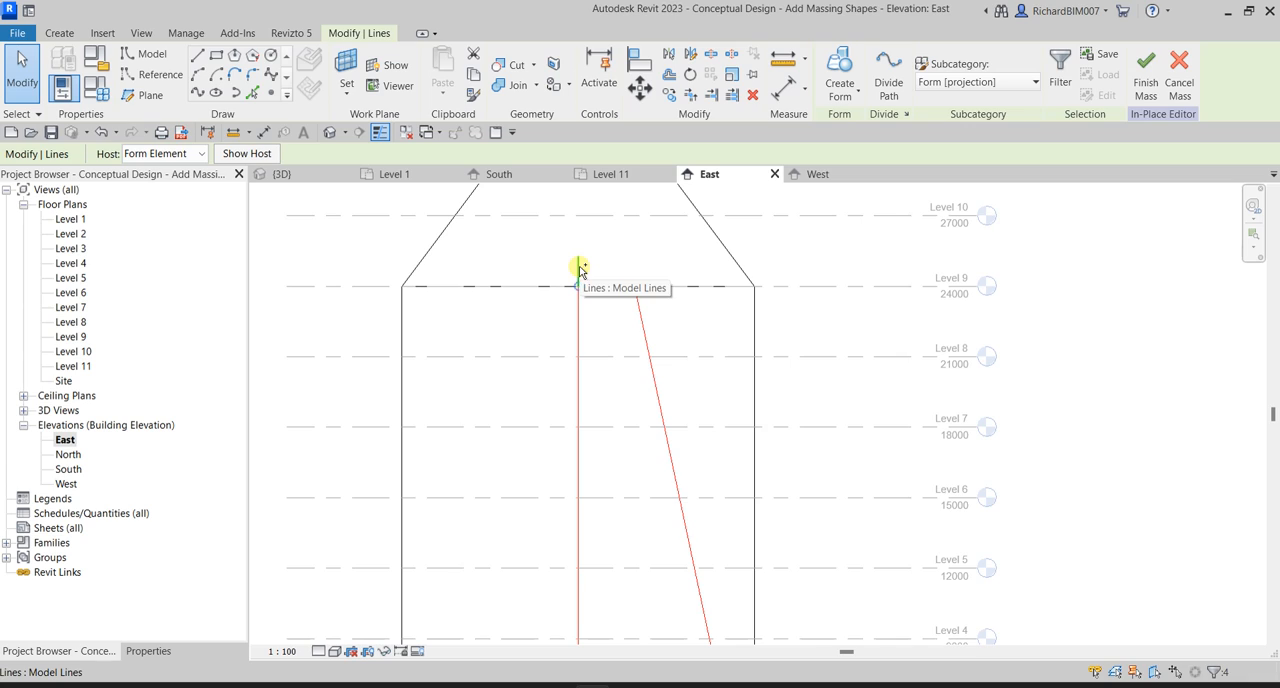
pyautogui.click(845, 93)
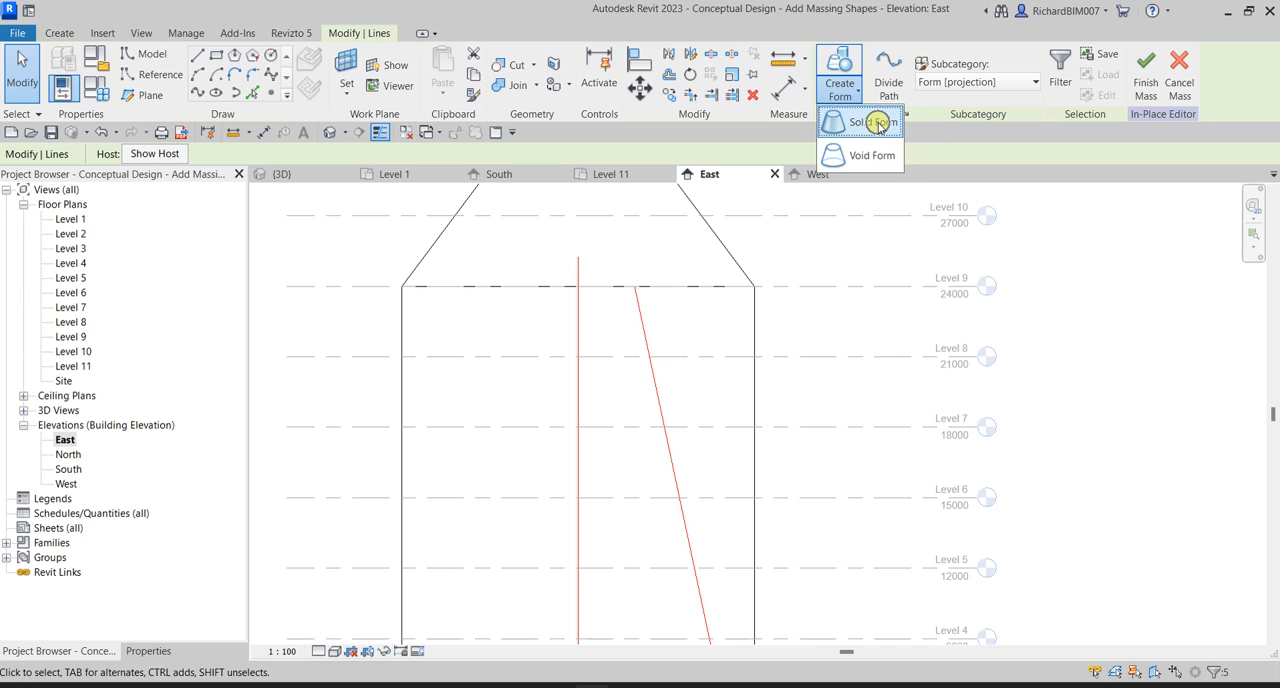
pyautogui.click(875, 122)
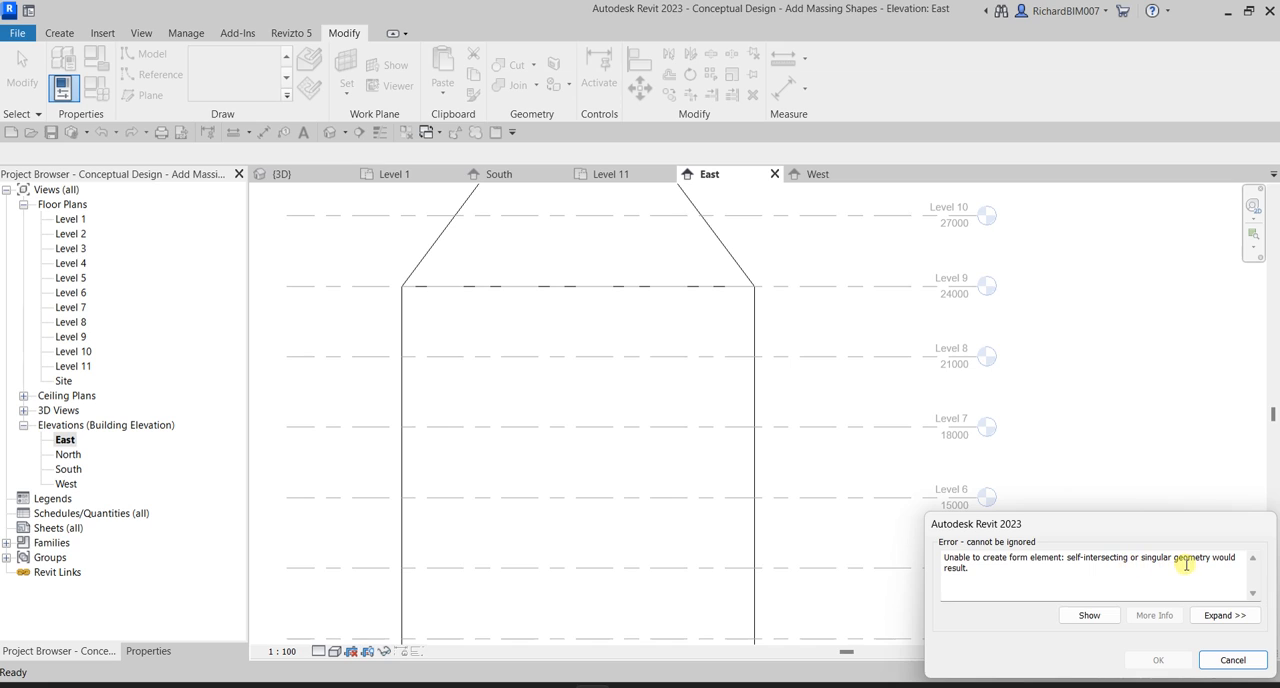
pyautogui.click(1233, 660)
pyautogui.scroll(-2, 882, 206)
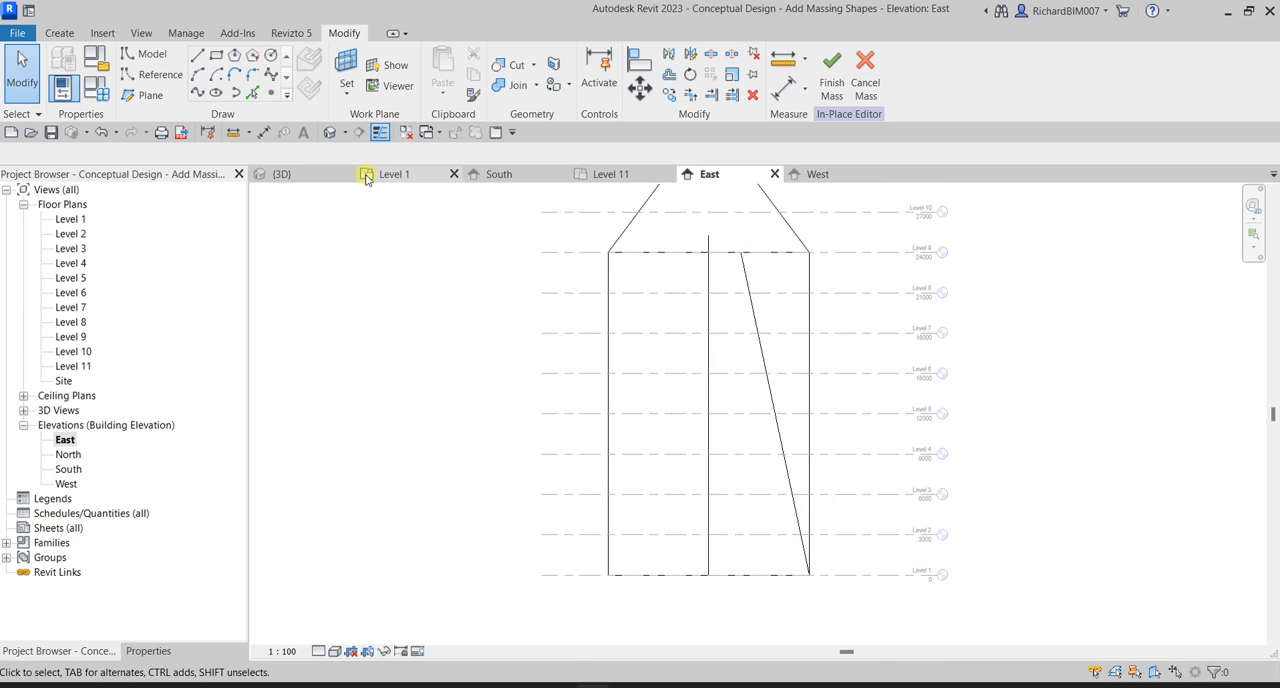
# Delete the short axis line lying on the tower's sloped upper face in the 3D view.
pyautogui.click(330, 132)
pyautogui.keyDown('shift'); pyautogui.moveTo(686, 409); pyautogui.dragTo(877, 337, button='middle'); pyautogui.keyUp('shift')
pyautogui.scroll(3, 812, 343)
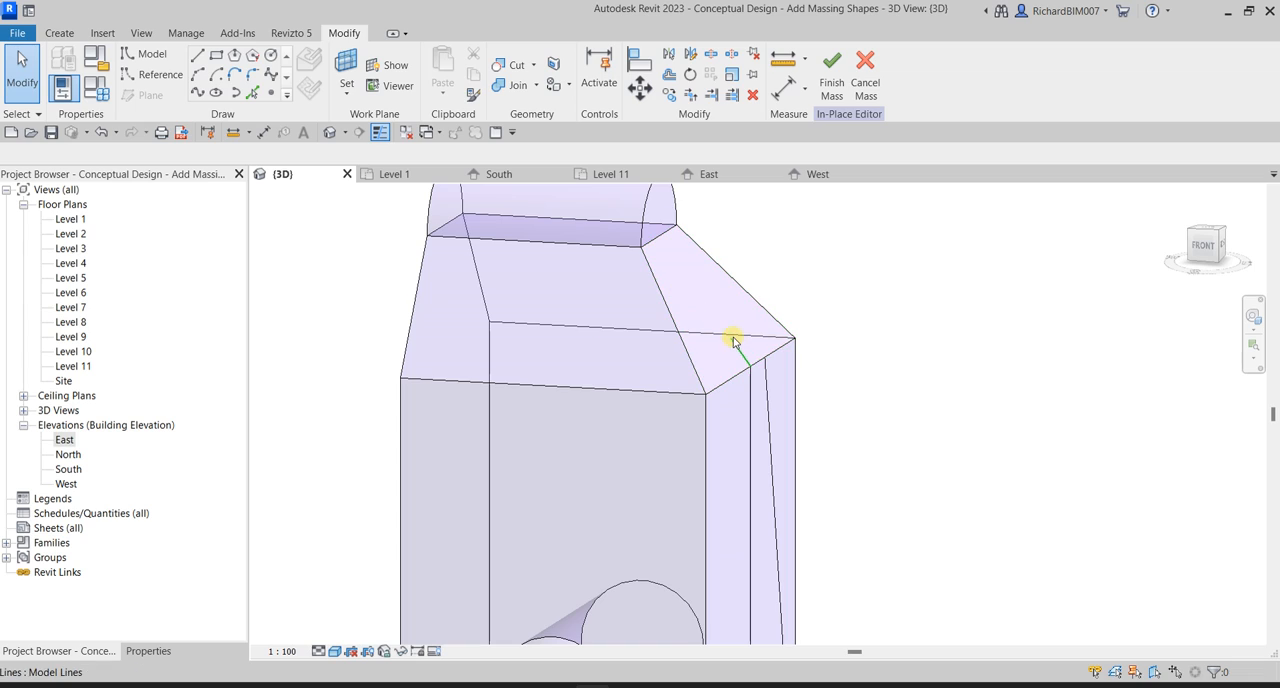
pyautogui.click(731, 455)
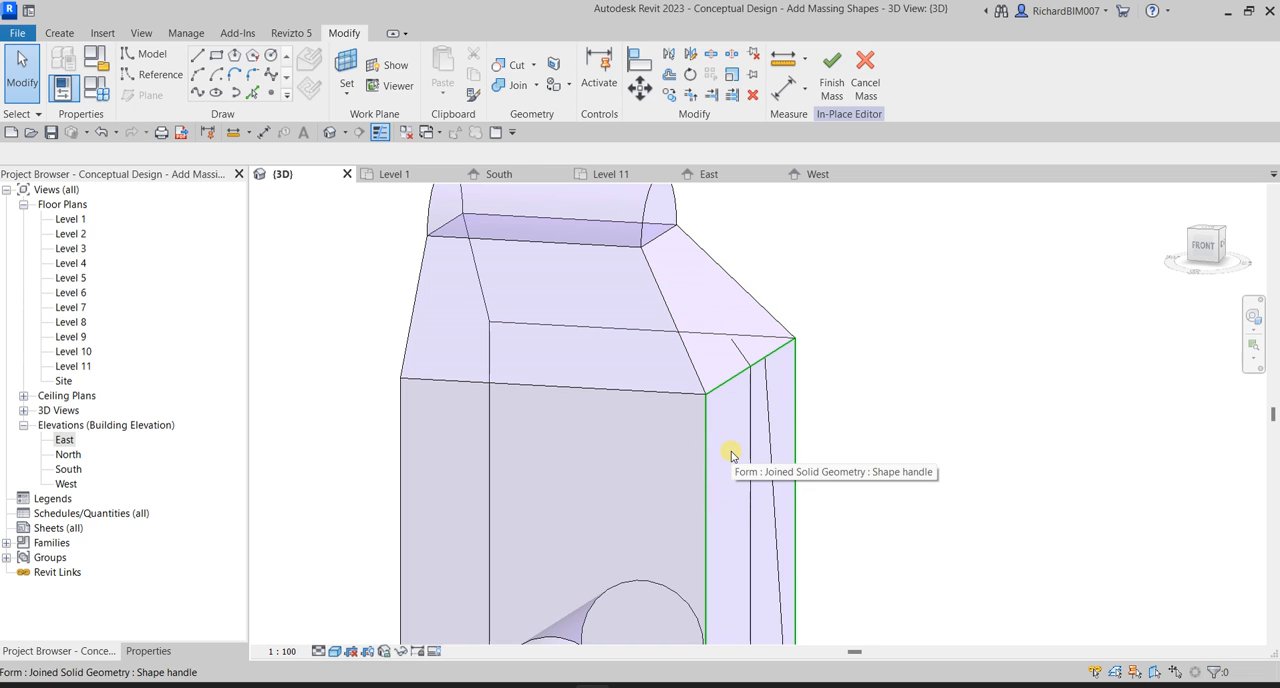
pyautogui.scroll(4, 757, 341)
pyautogui.scroll(-3, 757, 392)
pyautogui.scroll(-1, 757, 398)
pyautogui.moveTo(781, 457); pyautogui.dragTo(791, 374, button='middle')
pyautogui.scroll(4, 757, 274)
pyautogui.click(740, 318)
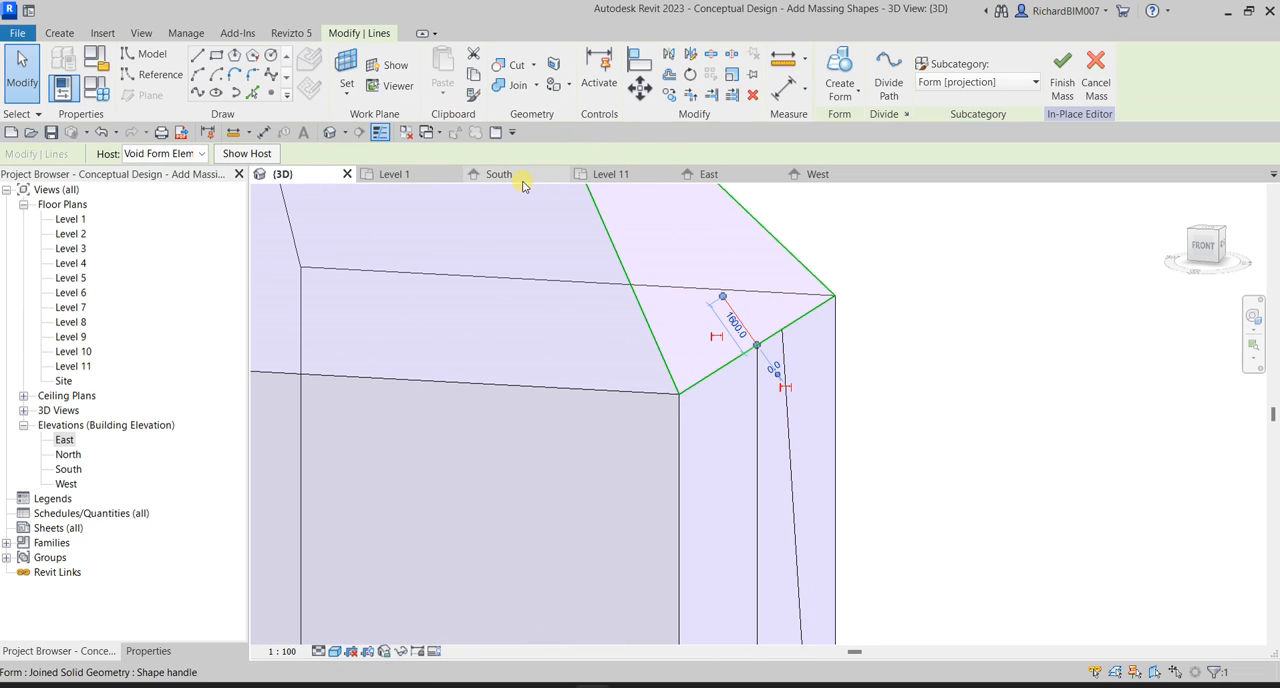
pyautogui.press('Escape')
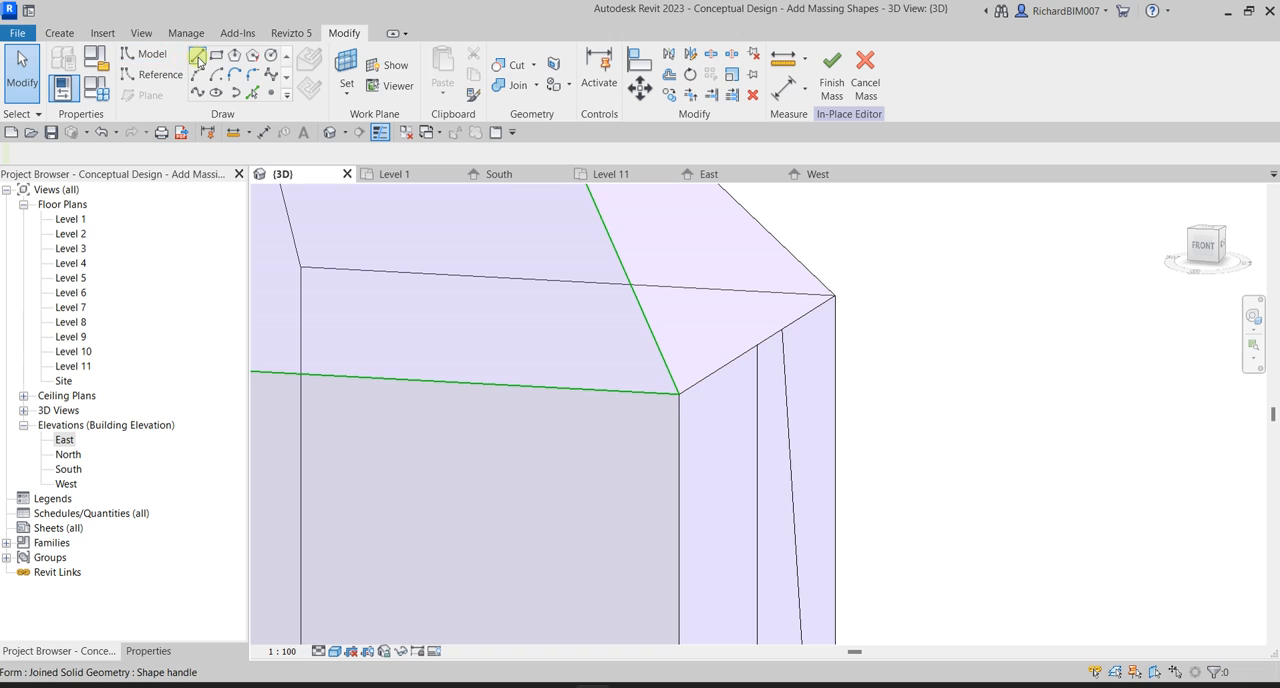
# Set the tower's vertical side face as work plane and draw a model line about 1700 mm upward from the profile's inner top corner.
pyautogui.click(199, 58)
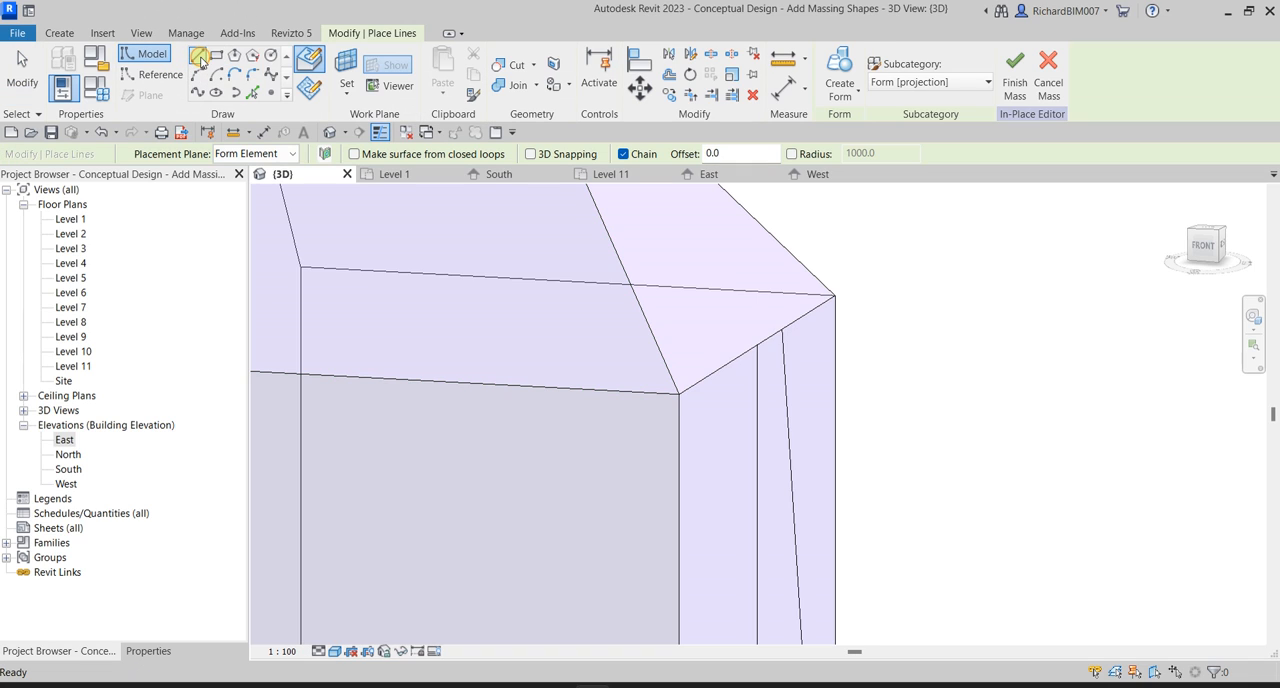
pyautogui.click(388, 123)
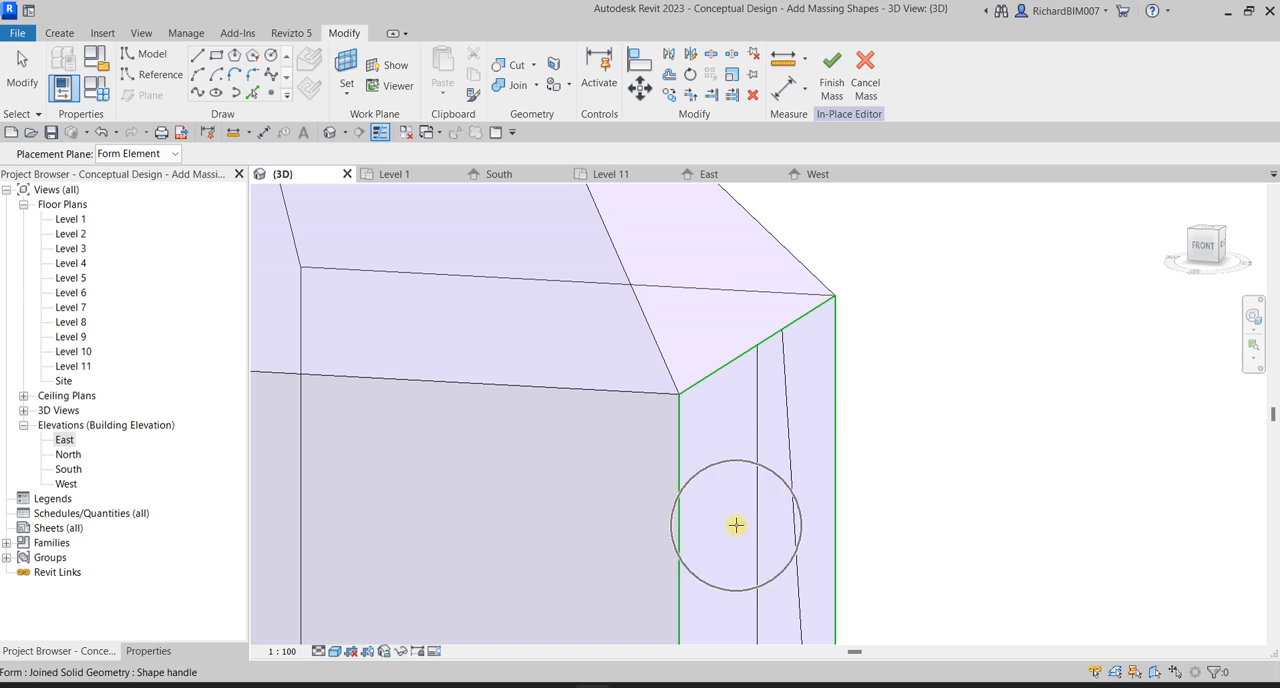
pyautogui.keyDown('shift'); pyautogui.moveTo(734, 528); pyautogui.dragTo(720, 383, button='middle'); pyautogui.keyUp('shift')
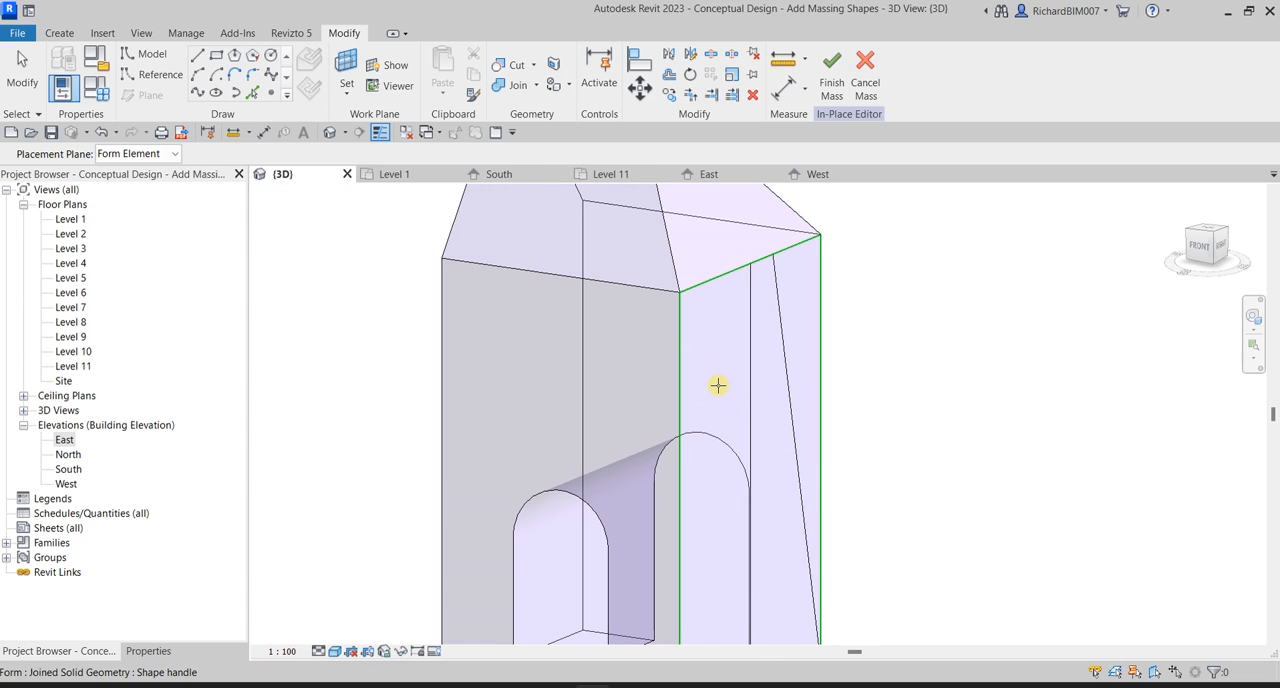
pyautogui.click(718, 385)
pyautogui.click(770, 258)
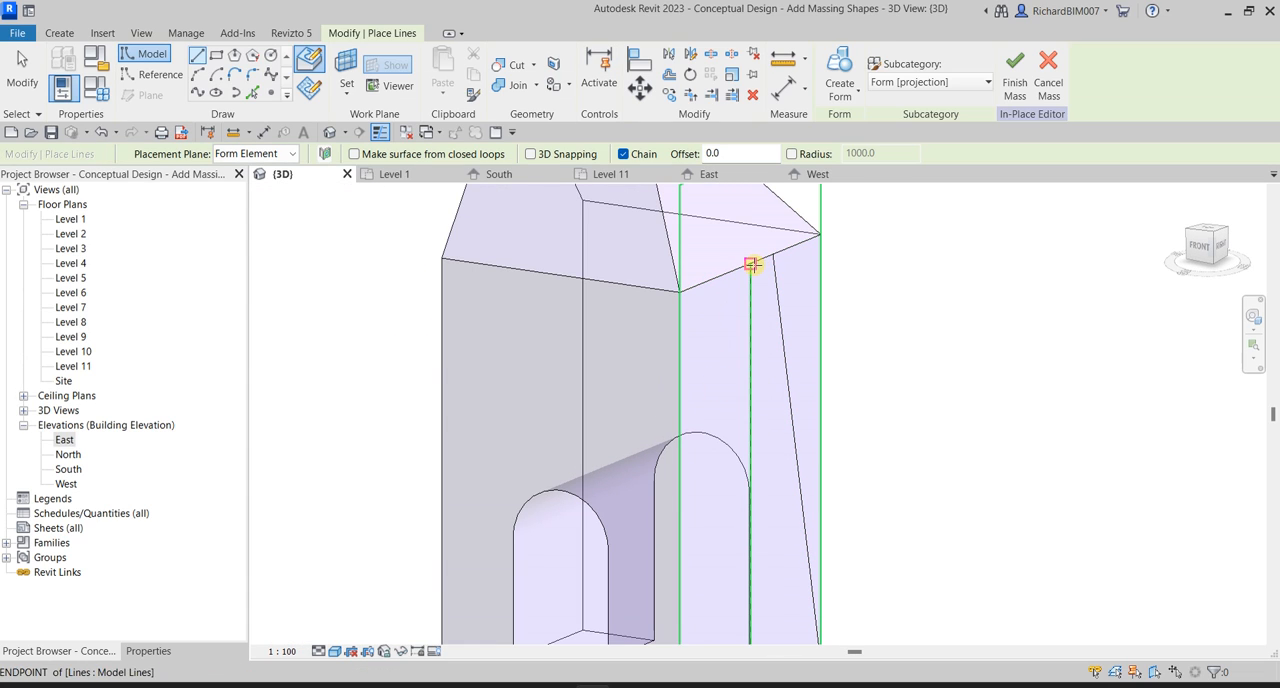
pyautogui.click(749, 234)
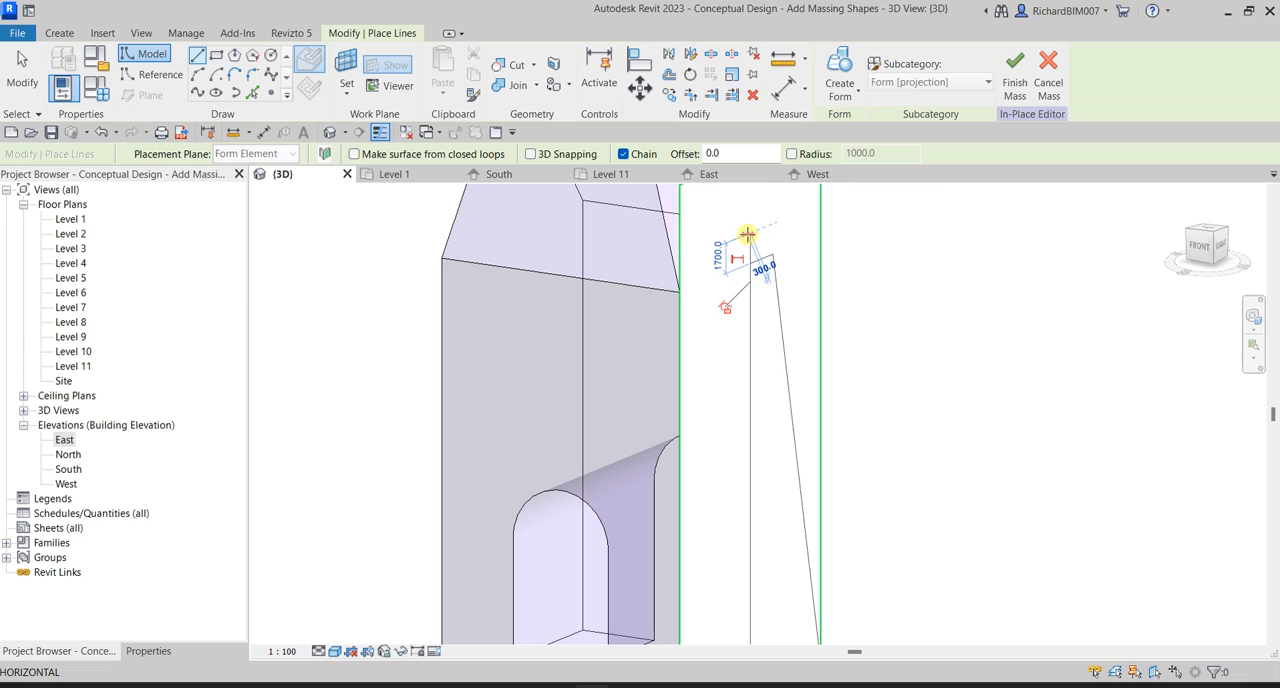
pyautogui.click(20, 82)
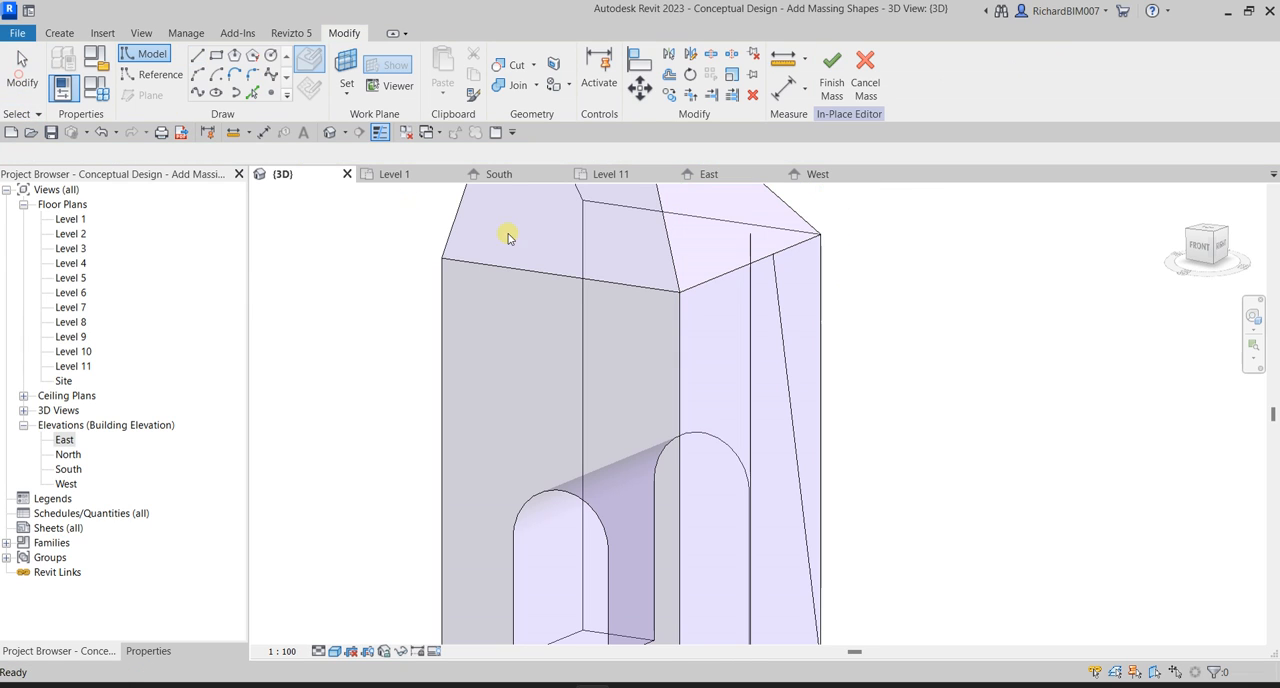
# Create a solid revolved form from the closed tapered profile and the new vertical axis line.
pyautogui.keyDown('shift'); pyautogui.moveTo(506, 229); pyautogui.dragTo(763, 364, button='middle'); pyautogui.keyUp('shift')
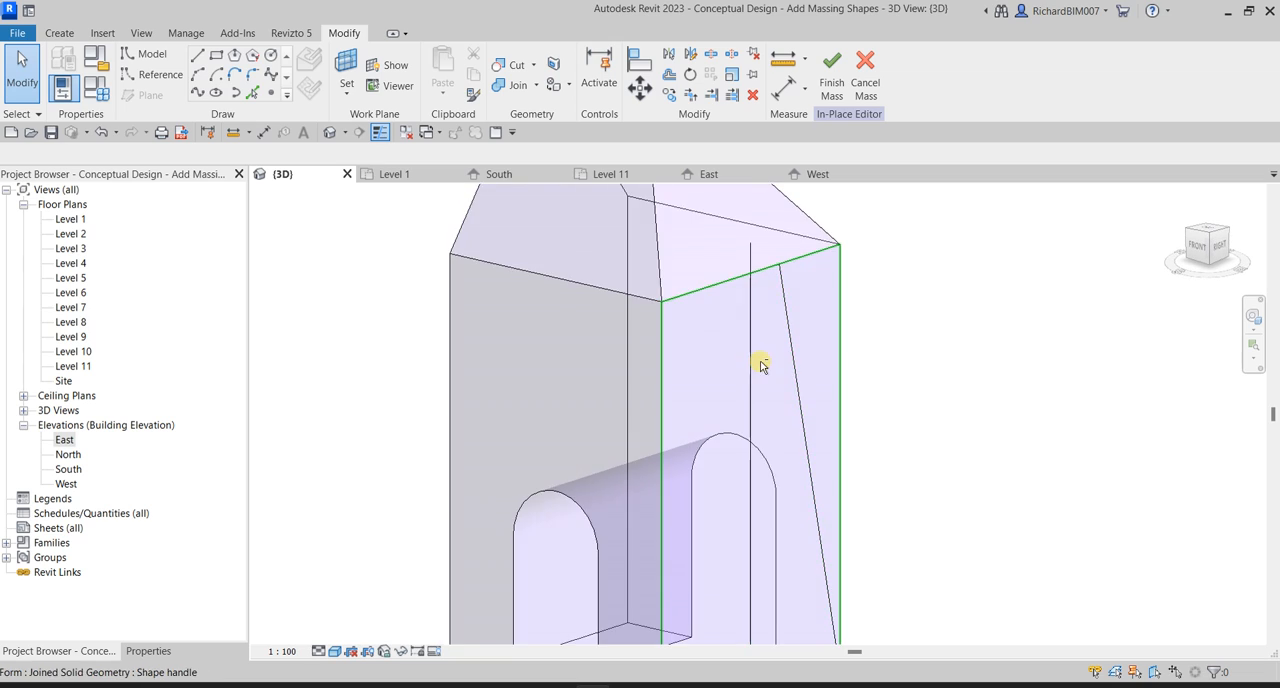
pyautogui.scroll(-3, 765, 366)
pyautogui.moveTo(844, 398); pyautogui.dragTo(892, 345, button='middle')
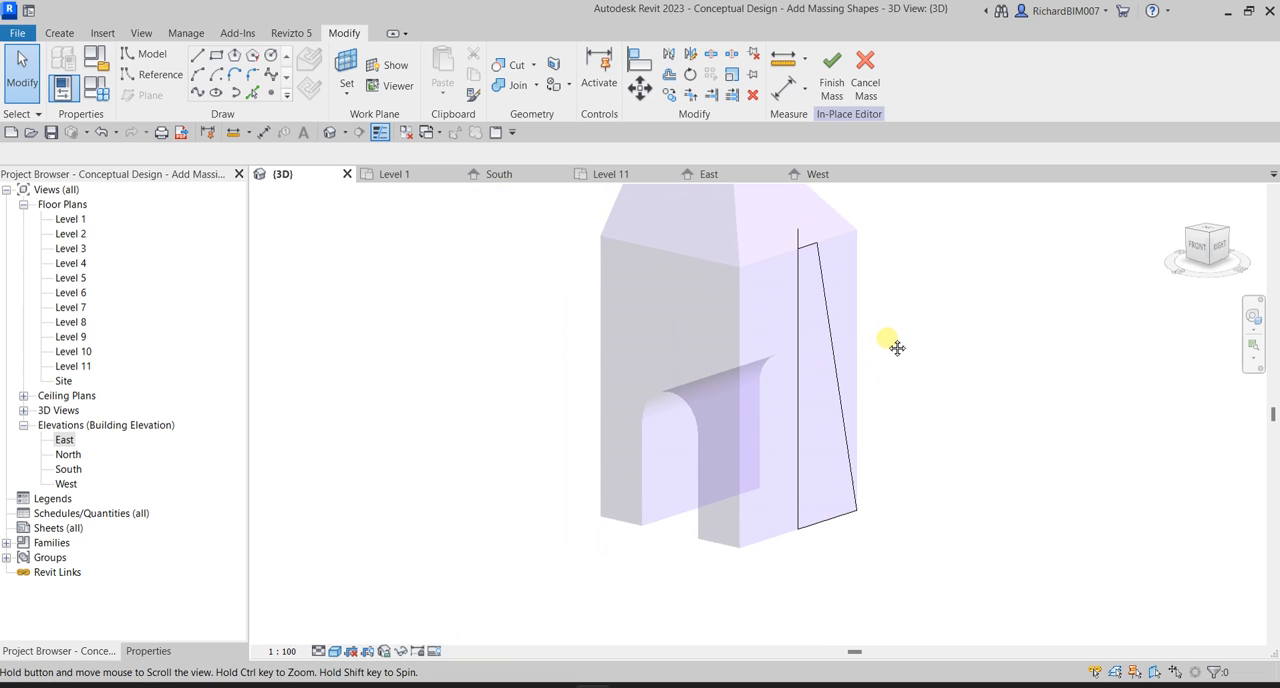
pyautogui.click(831, 330)
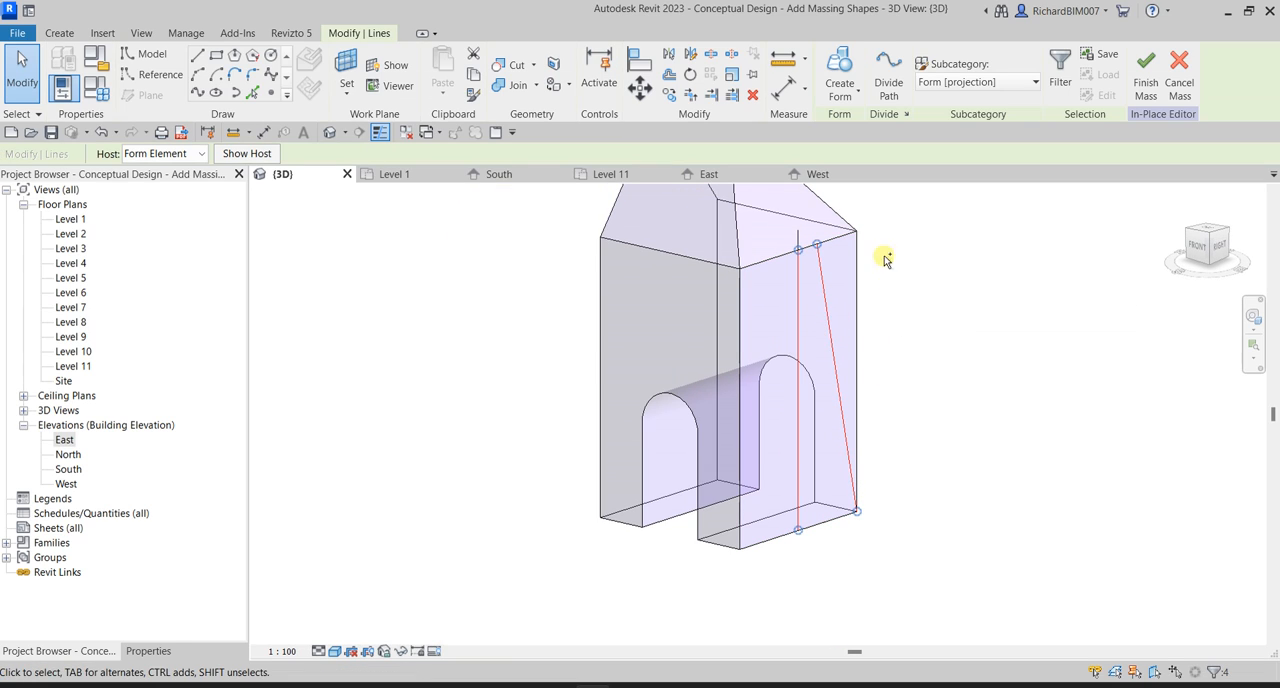
pyautogui.keyDown('ctrl'); pyautogui.click(799, 233); pyautogui.keyUp('ctrl')
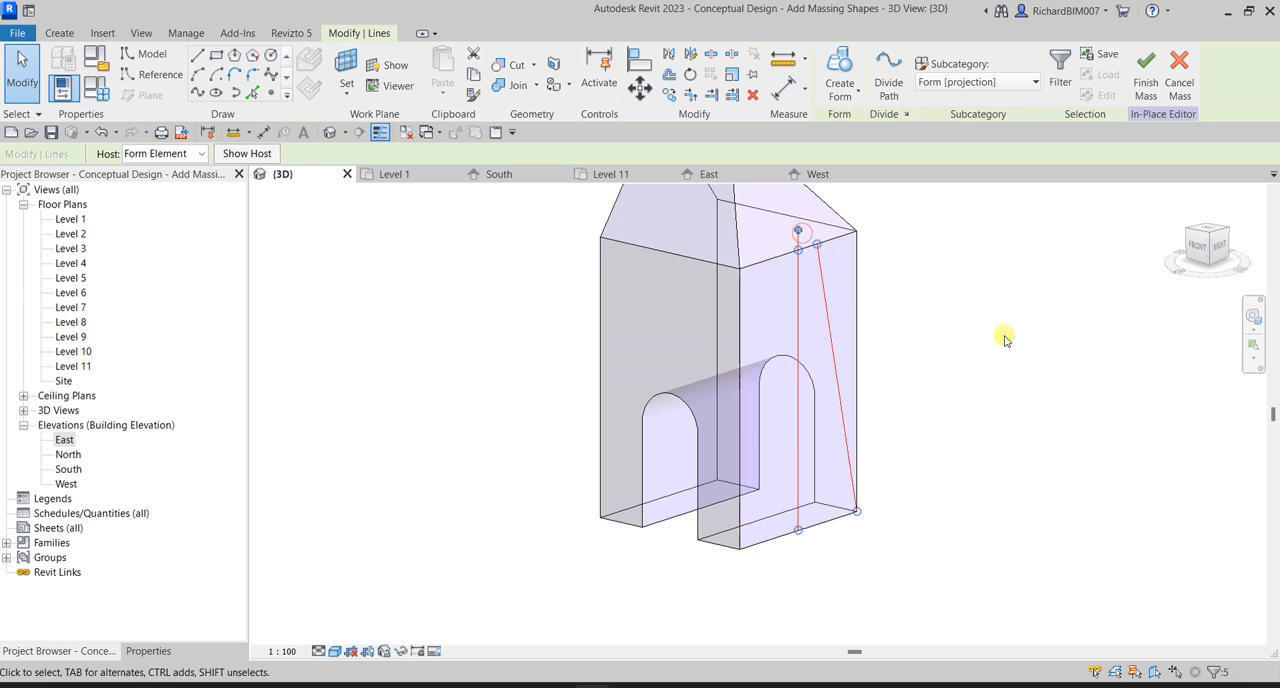
pyautogui.click(843, 97)
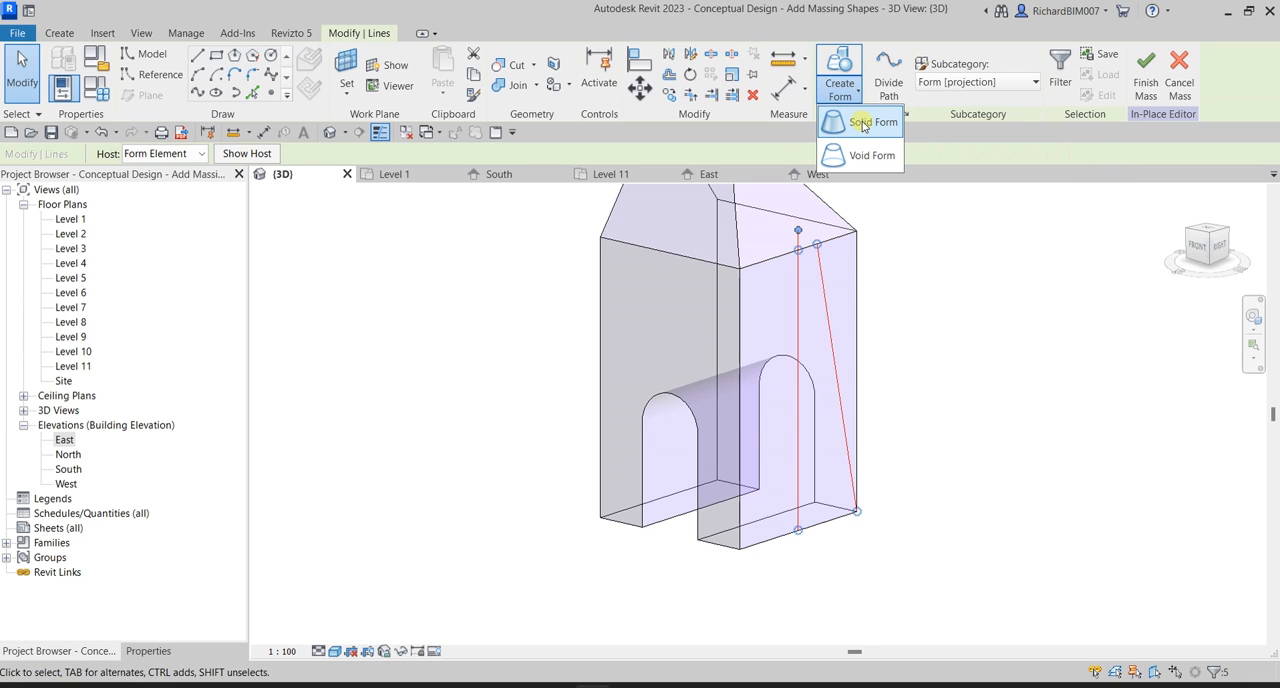
pyautogui.click(862, 121)
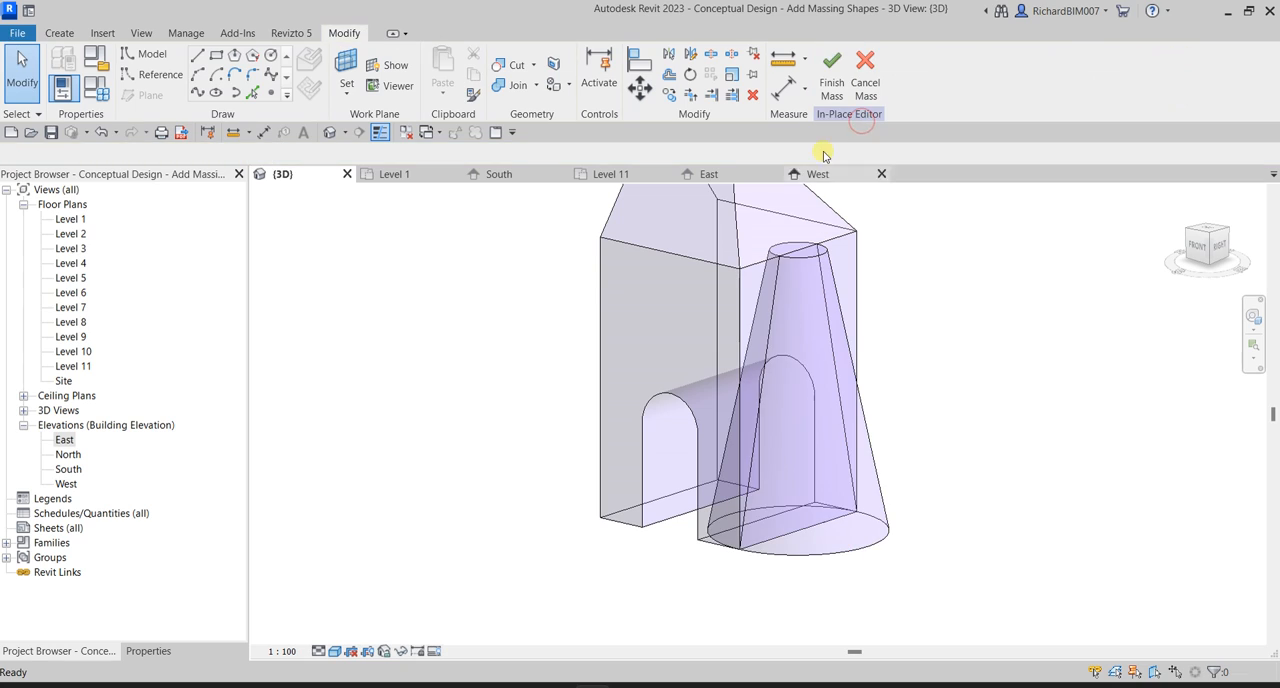
# Set the revolved cone form's start angle to 180° to reduce it to a half cone.
pyautogui.keyDown('shift'); pyautogui.moveTo(1063, 400); pyautogui.dragTo(1003, 457, button='middle'); pyautogui.keyUp('shift')
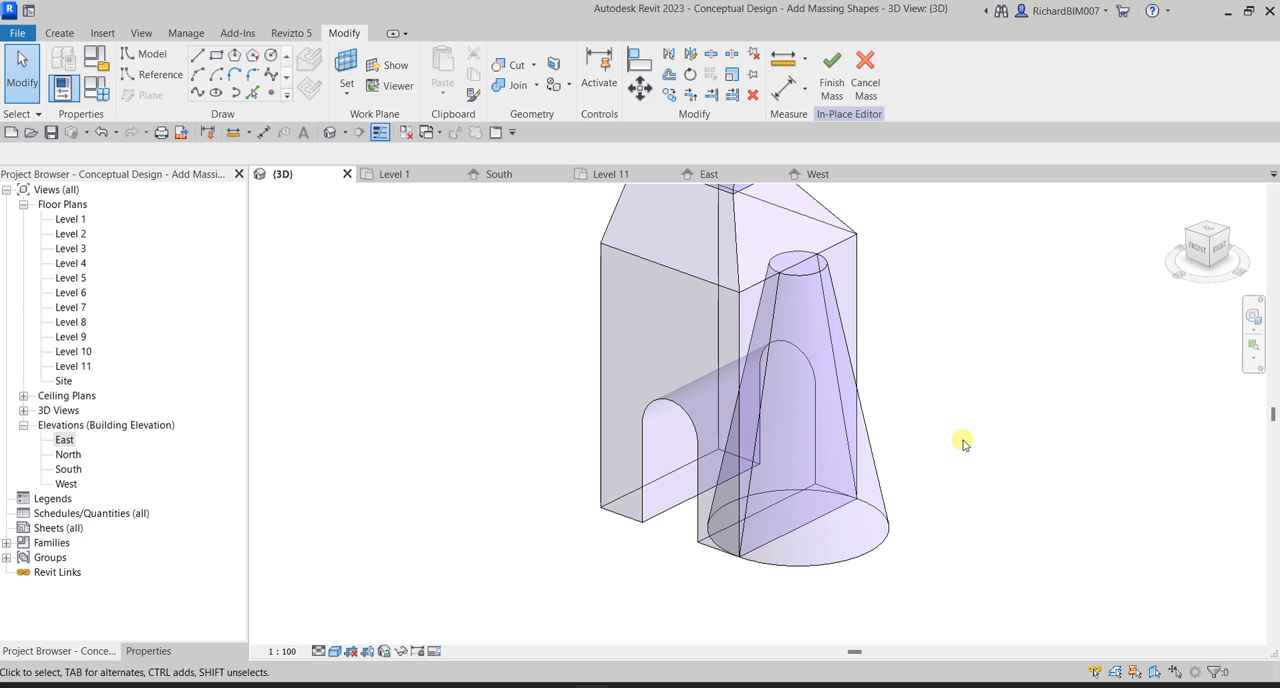
pyautogui.click(858, 527)
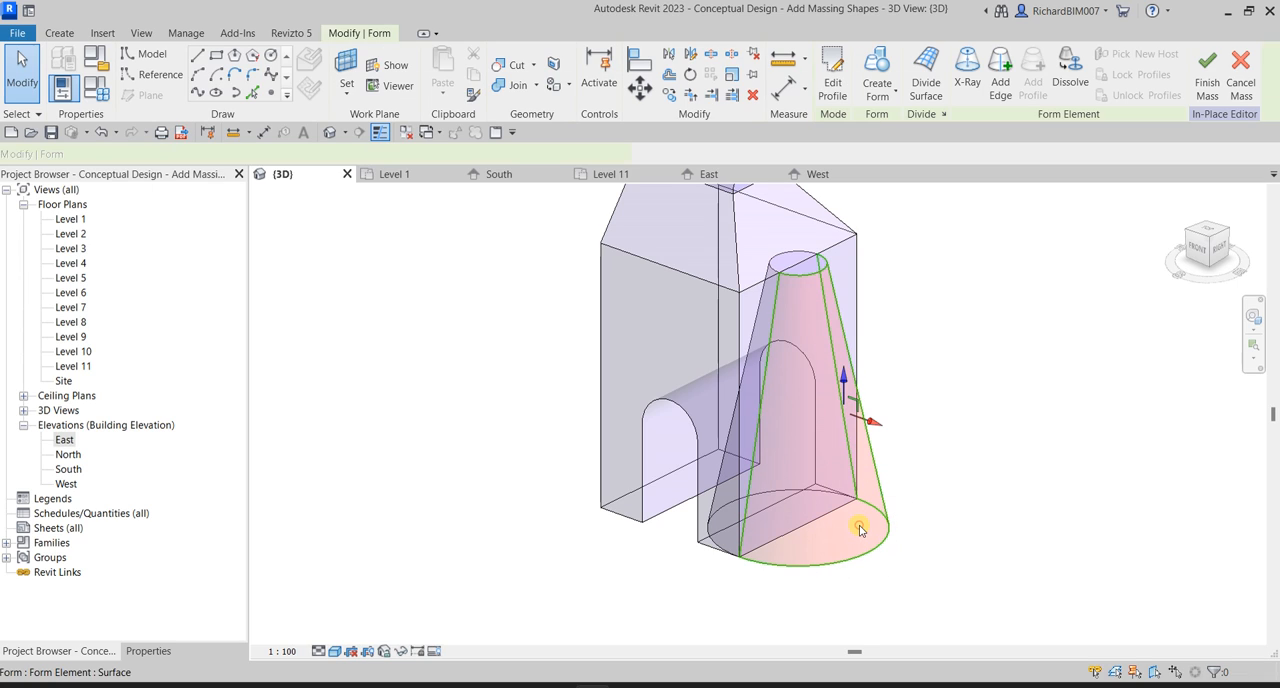
pyautogui.click(148, 651)
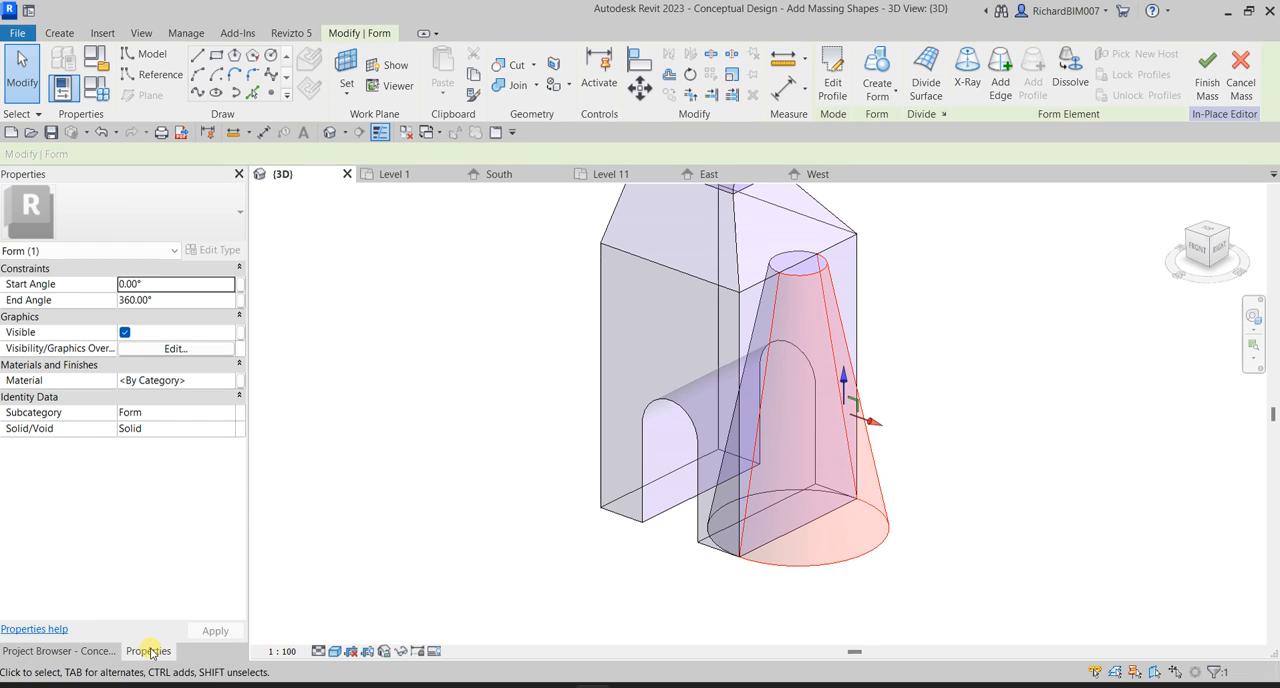
pyautogui.doubleClick(152, 286)
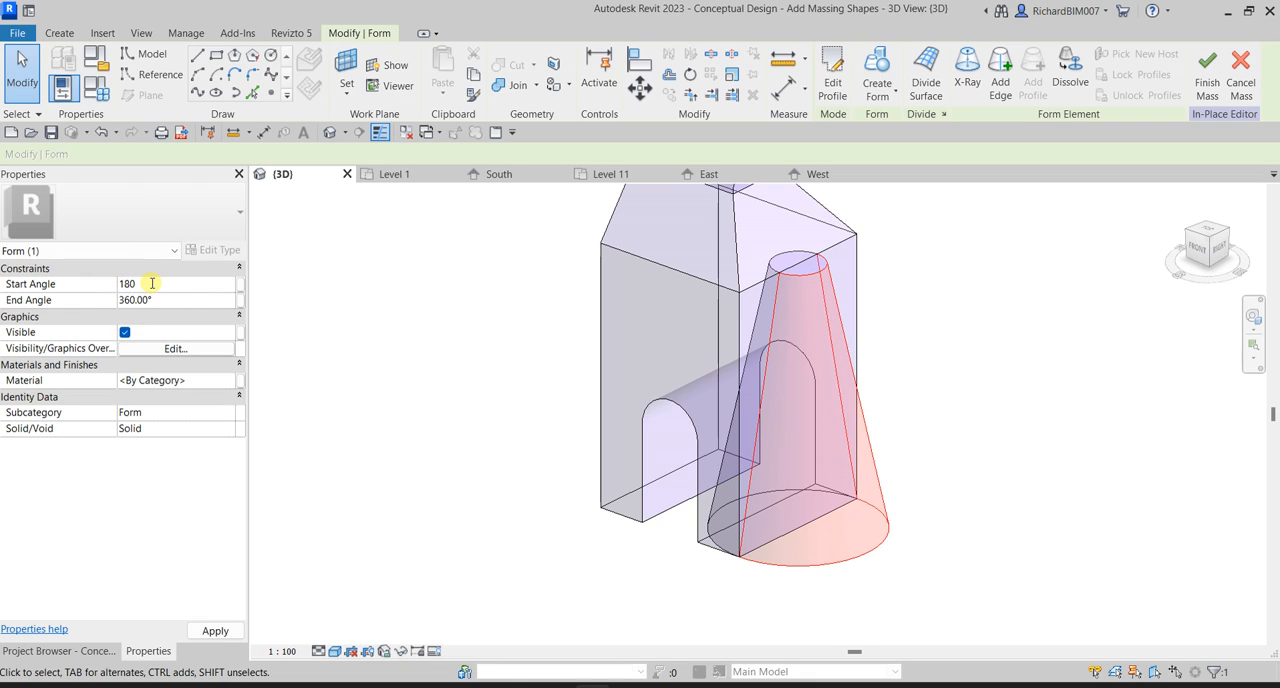
pyautogui.click(214, 631)
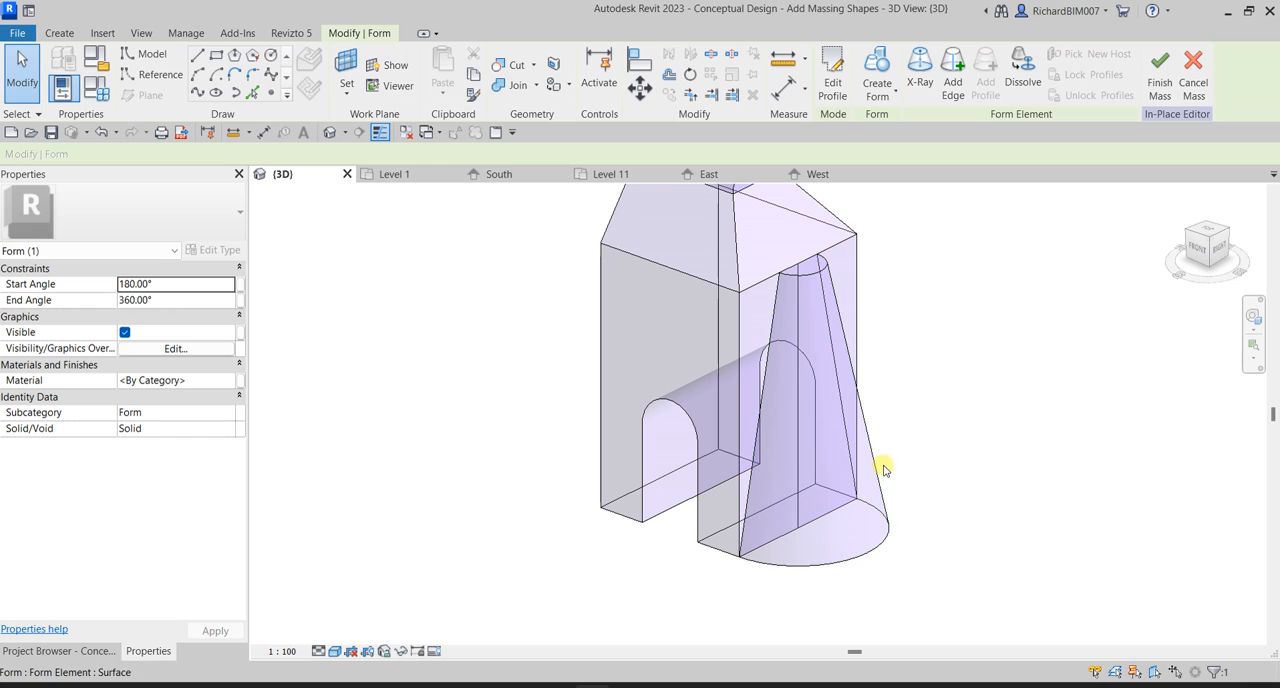
pyautogui.click(1006, 371)
# Examine the tower mass with its half cone from several sides in 3D and bring back the list of project views.
pyautogui.keyDown('shift'); pyautogui.moveTo(1006, 371); pyautogui.dragTo(954, 444, button='middle'); pyautogui.keyUp('shift')
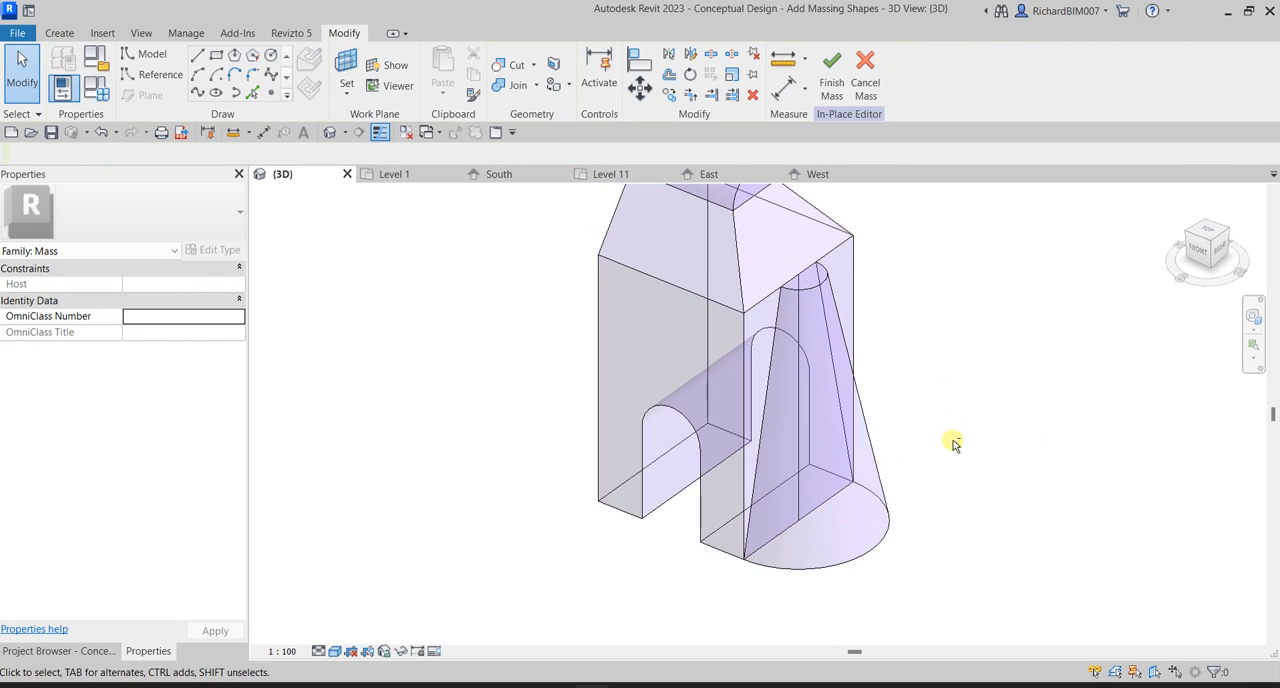
pyautogui.scroll(-2, 954, 444)
pyautogui.keyDown('shift'); pyautogui.moveTo(983, 366); pyautogui.dragTo(972, 531, button='middle'); pyautogui.keyUp('shift')
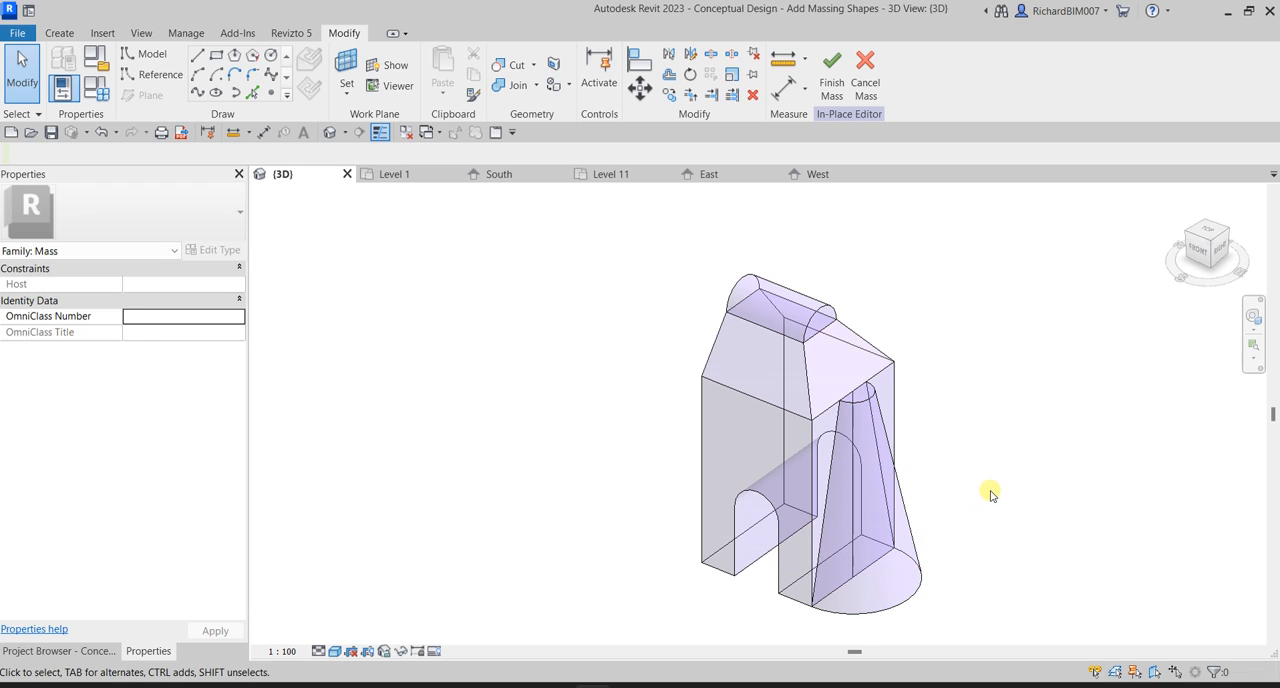
pyautogui.moveTo(986, 429)
pyautogui.keyDown('shift'); pyautogui.mouseDown(button='middle')
pyautogui.moveTo(1100, 429)
pyautogui.moveTo(1066, 430)
pyautogui.moveTo(957, 362)
pyautogui.moveTo(927, 408)
pyautogui.mouseUp(button='middle'); pyautogui.keyUp('shift')
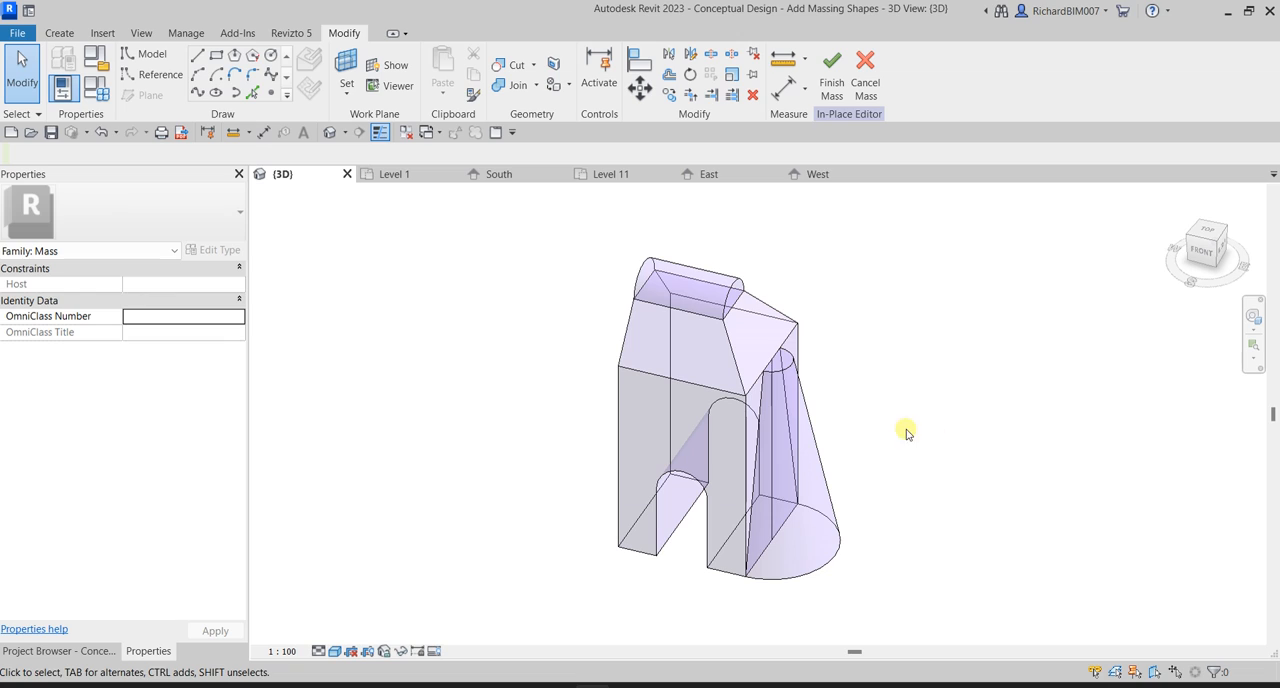
pyautogui.keyDown('shift'); pyautogui.moveTo(906, 432); pyautogui.dragTo(990, 414, button='middle'); pyautogui.keyUp('shift')
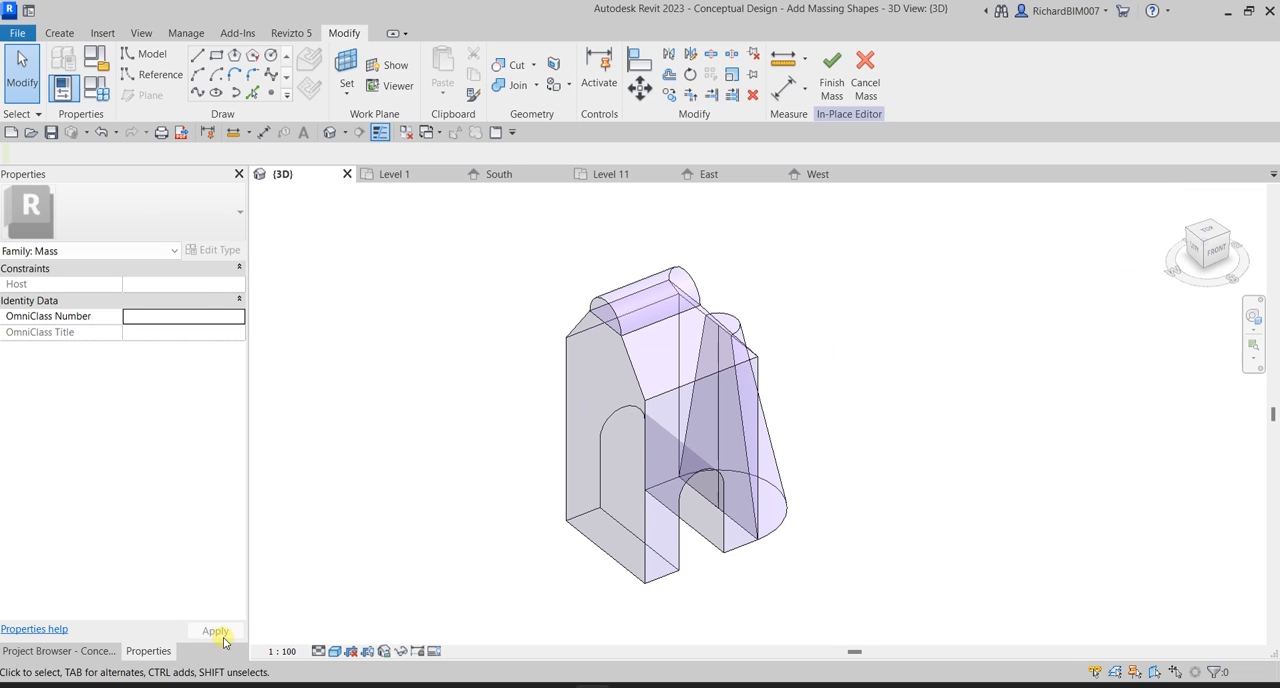
pyautogui.click(88, 655)
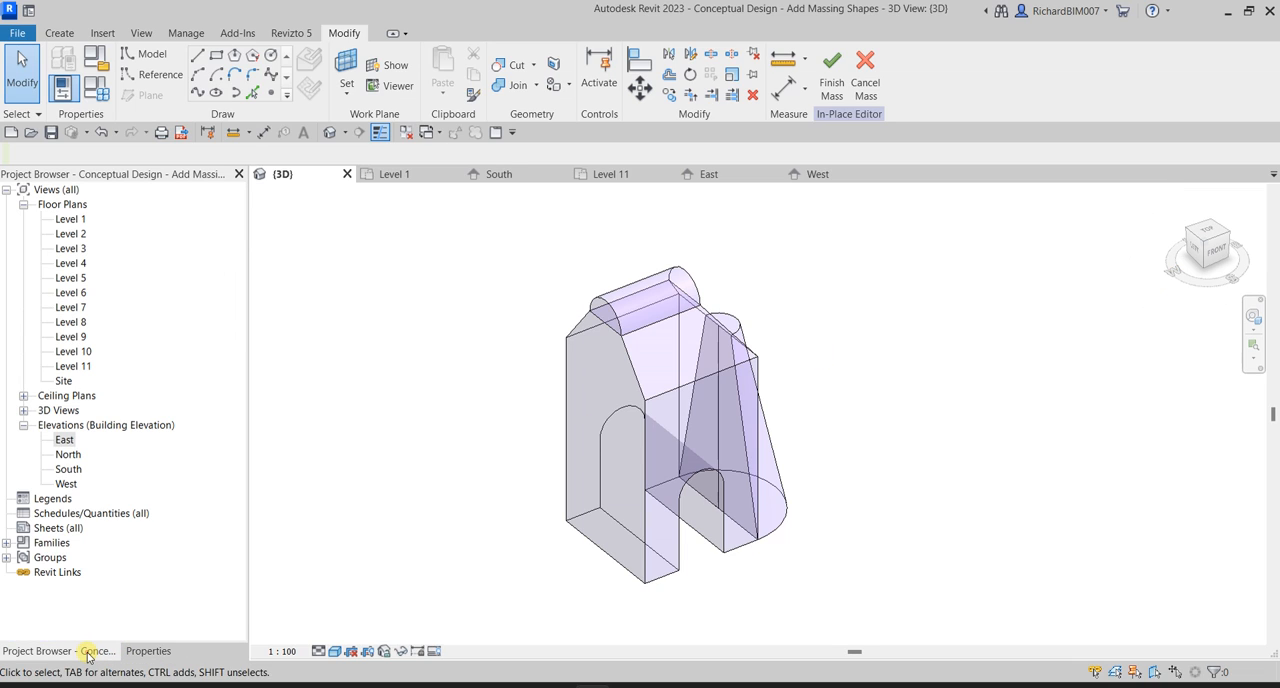
# Open the West elevation, start a model line and set the work plane by picking the tower's face.
pyautogui.doubleClick(67, 485)
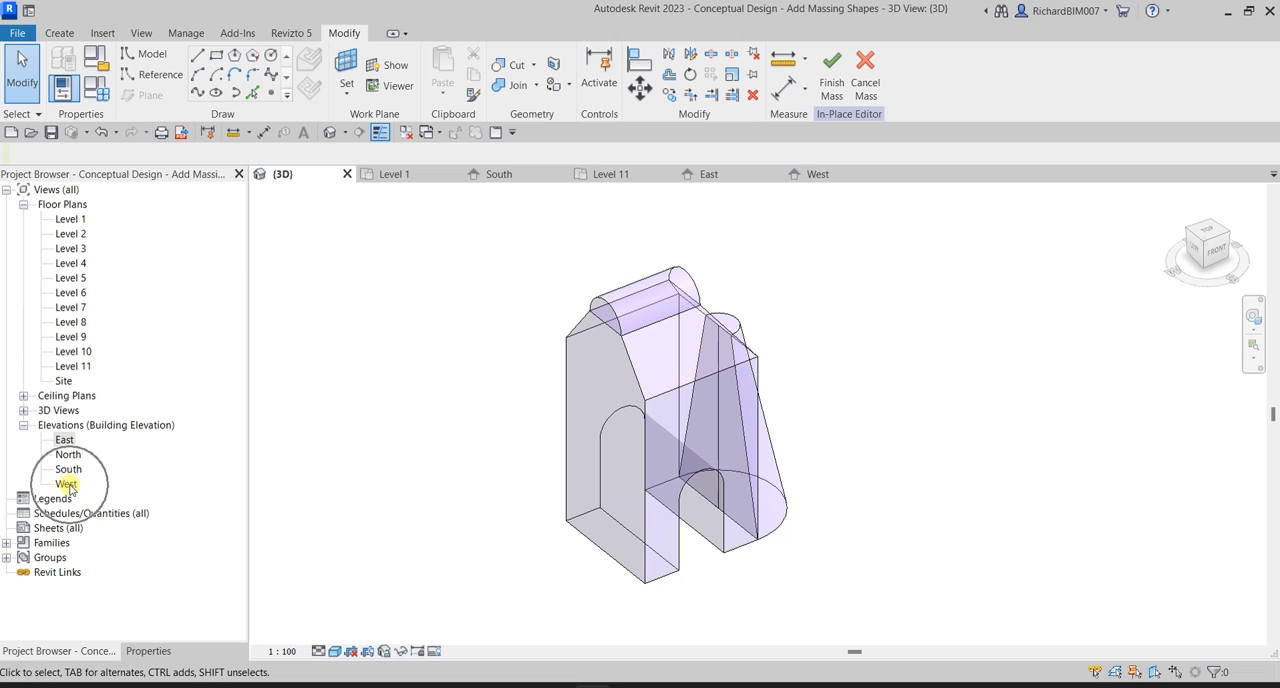
pyautogui.scroll(-5, 794, 437)
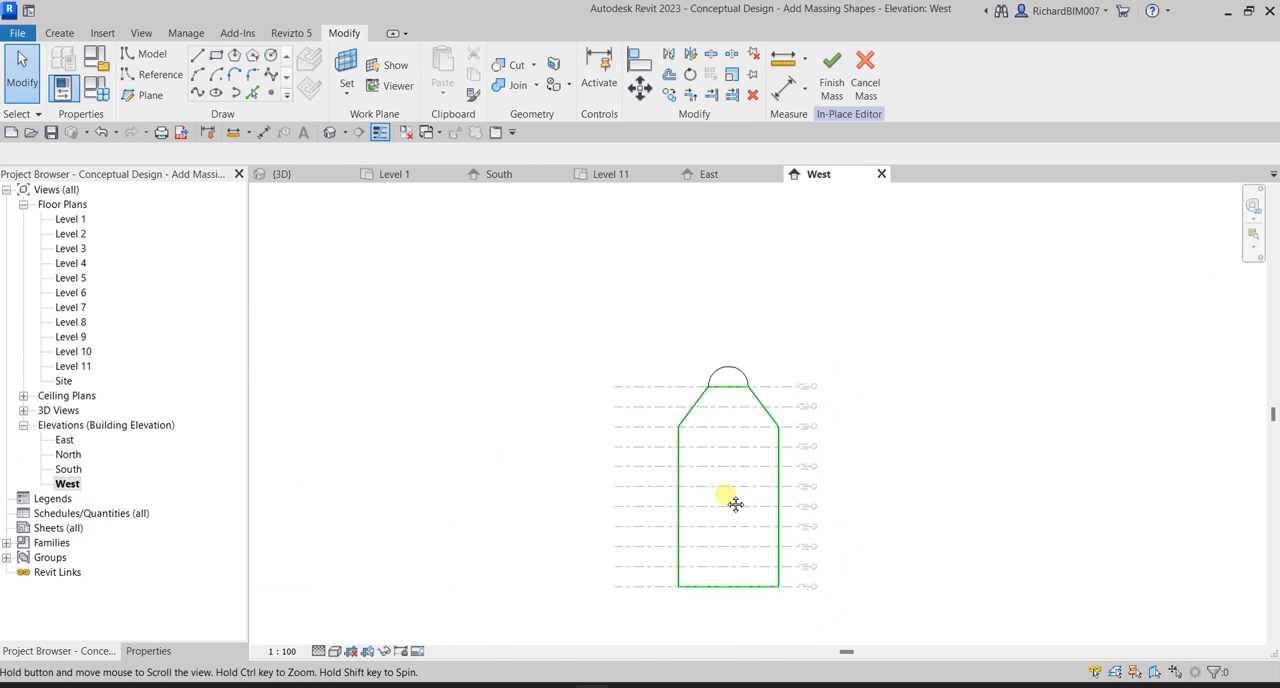
pyautogui.scroll(1, 672, 430)
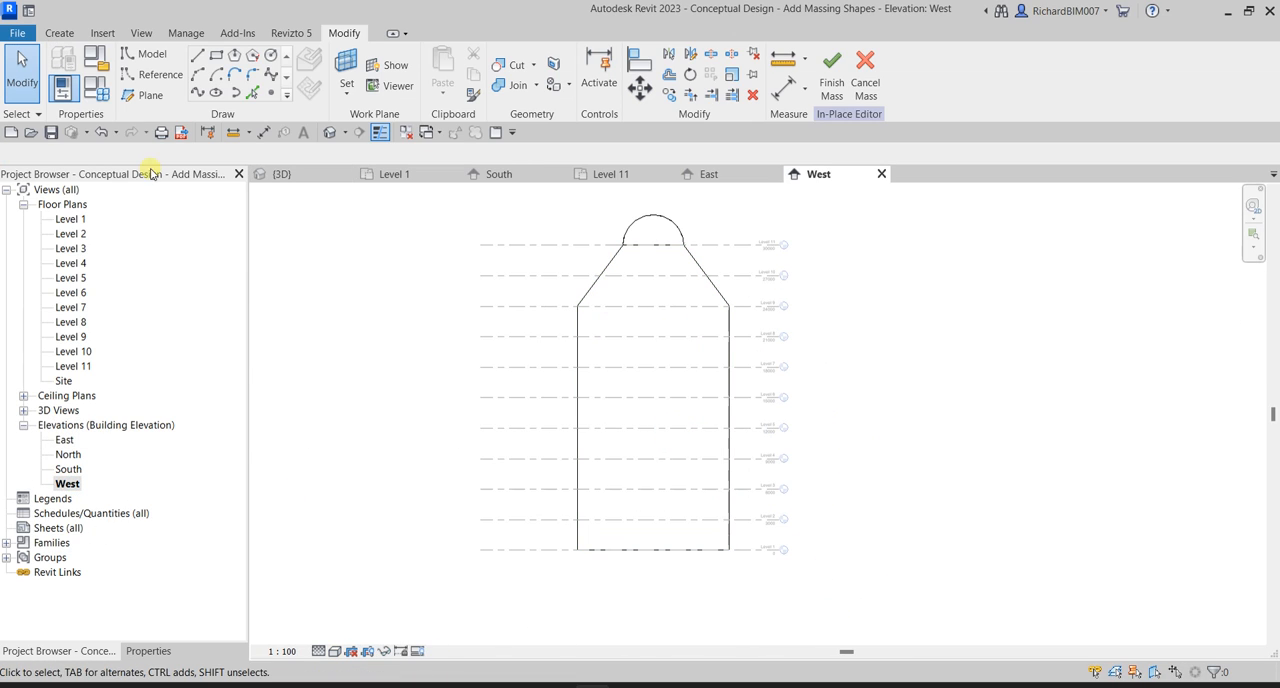
pyautogui.click(198, 57)
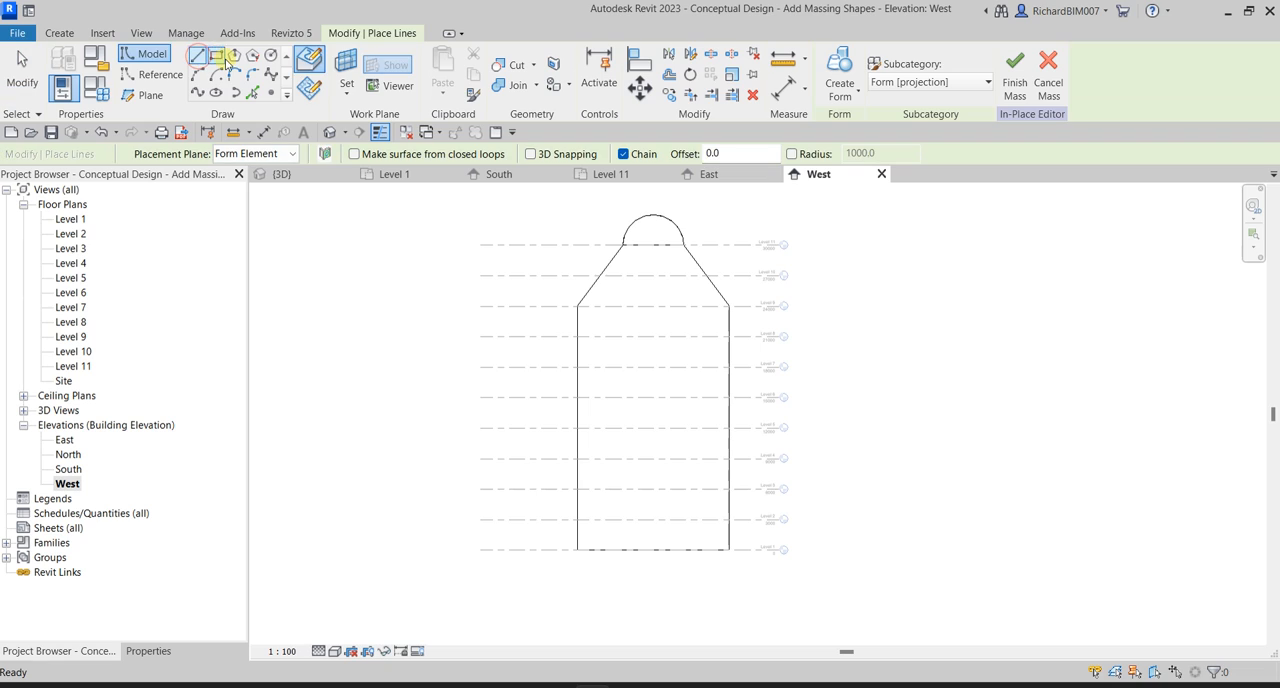
pyautogui.click(346, 88)
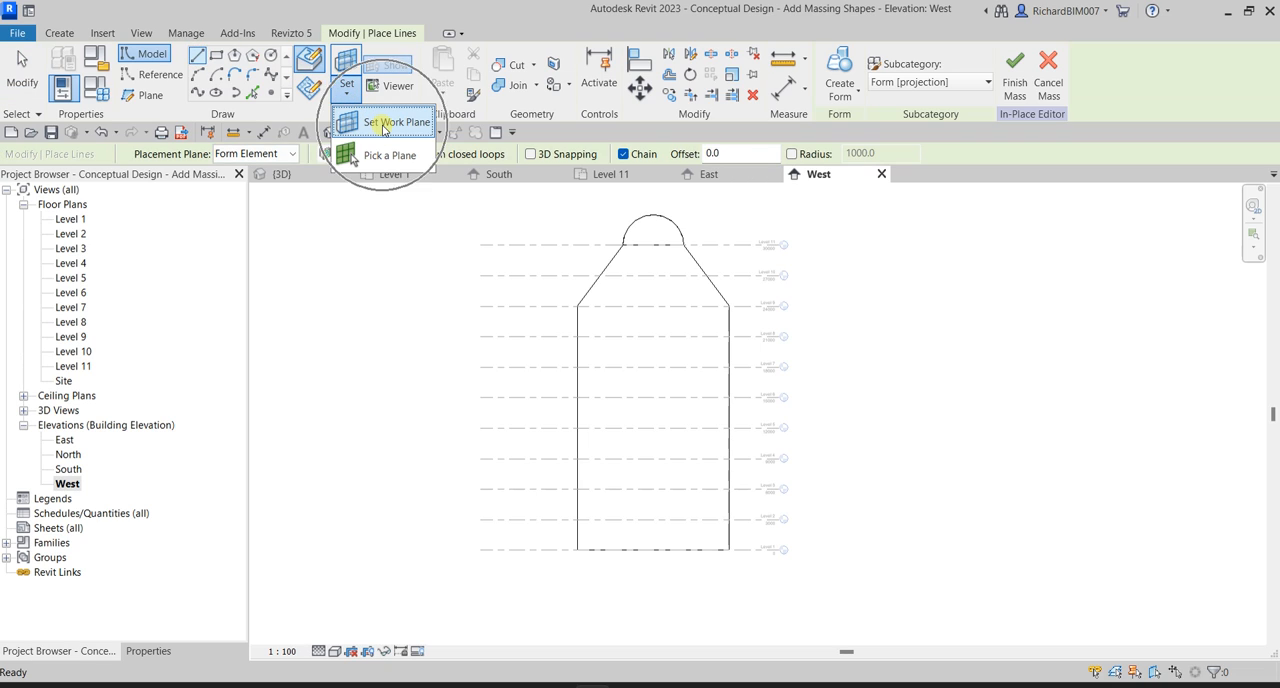
pyautogui.click(390, 123)
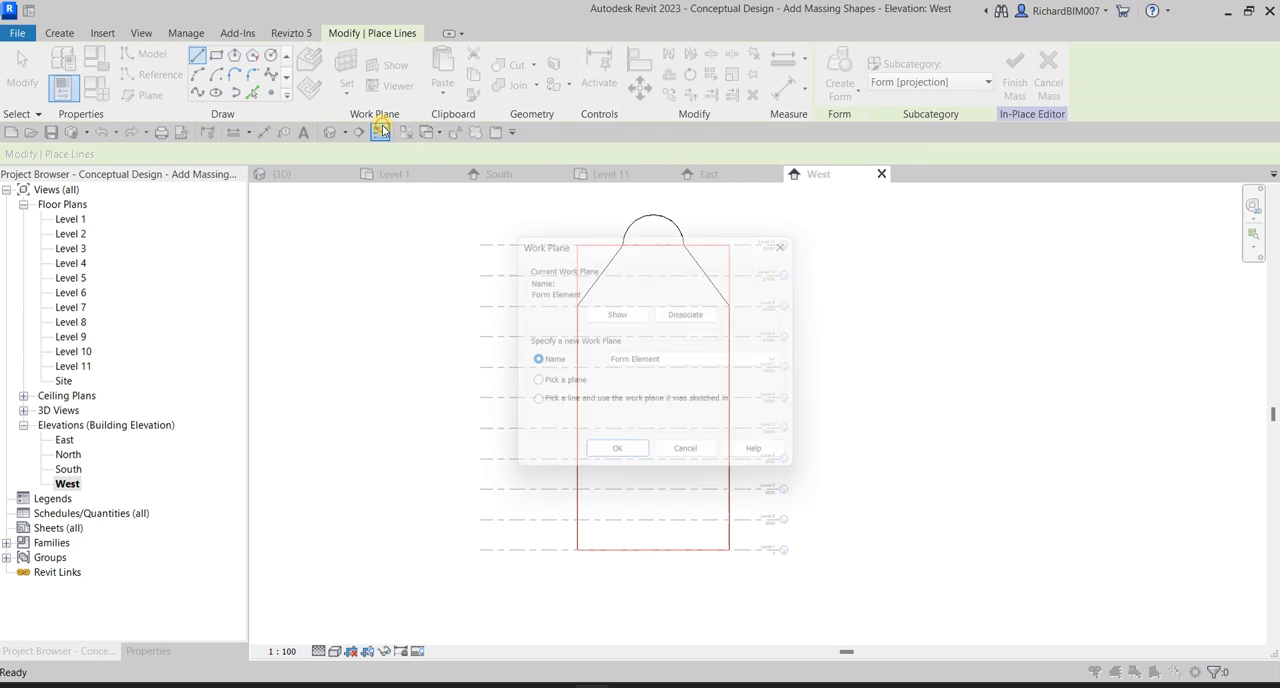
pyautogui.click(532, 386)
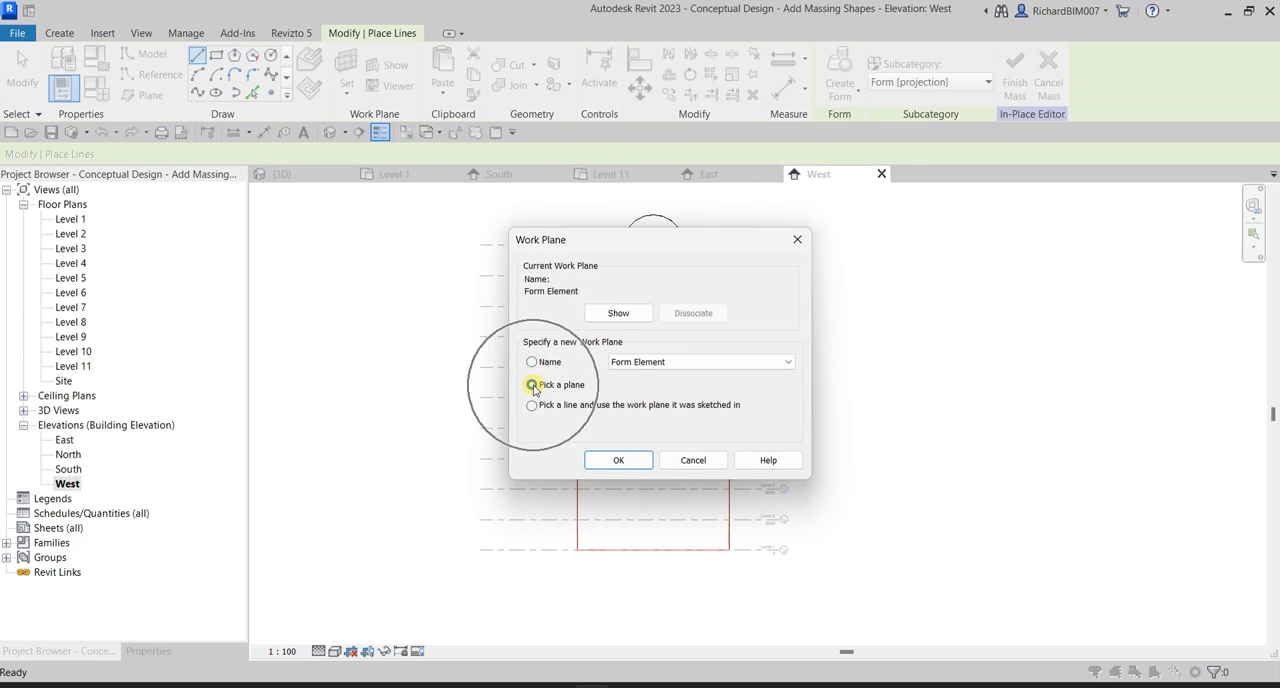
pyautogui.click(598, 462)
pyautogui.press('ctrl')
pyautogui.press('ctrl')
pyautogui.press('ctrl')
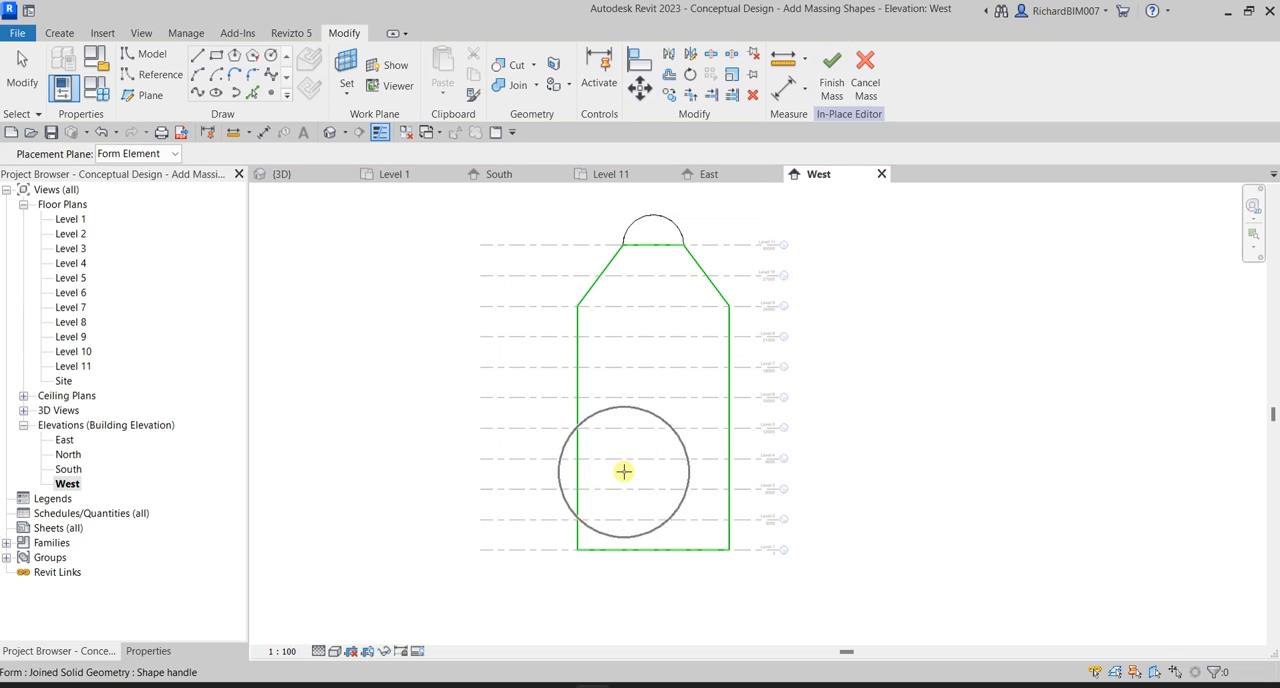
pyautogui.click(623, 471)
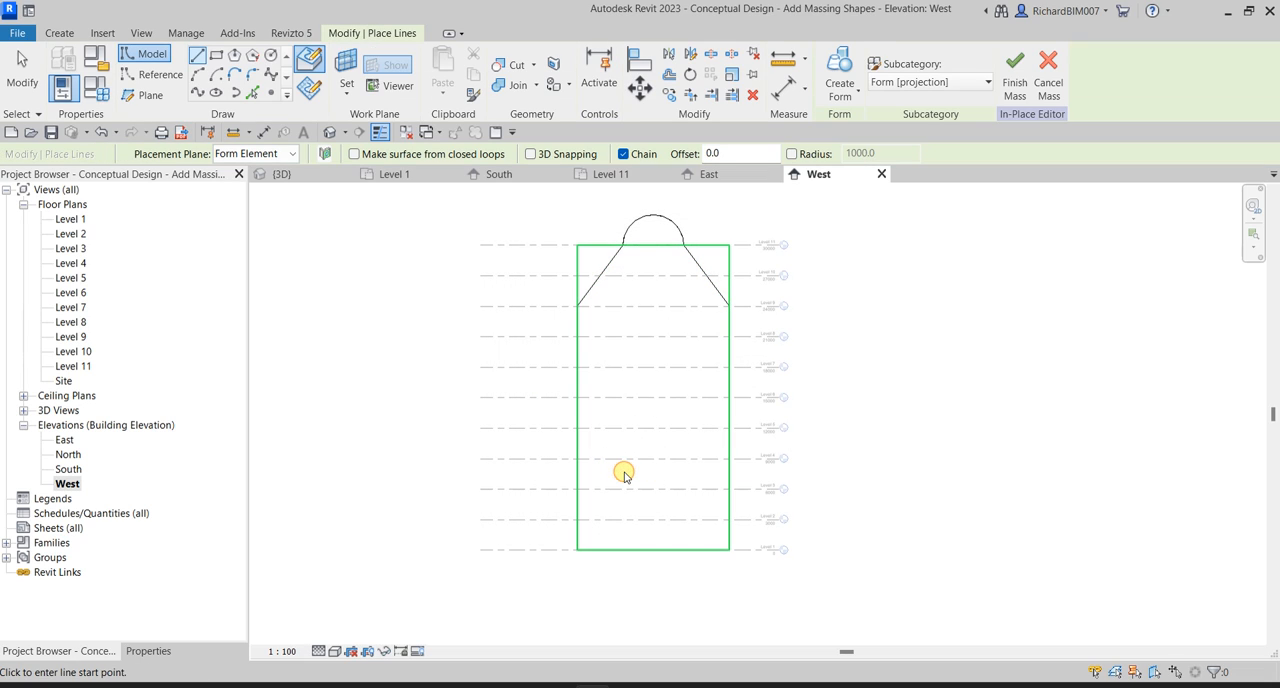
# Draw a closed model-line profile inside the face's lower-left corner, 3000 mm high with a 45° sloping top and about 1060 mm wide base.
pyautogui.scroll(3, 580, 560)
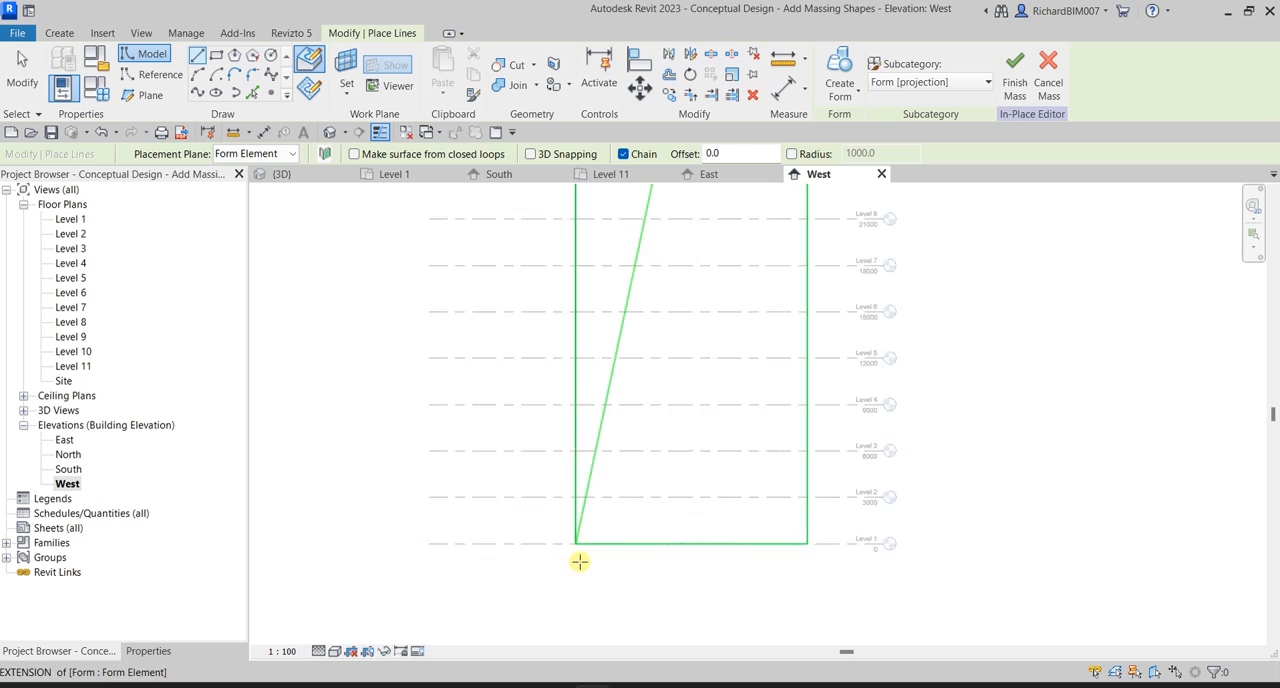
pyautogui.press('ctrl')
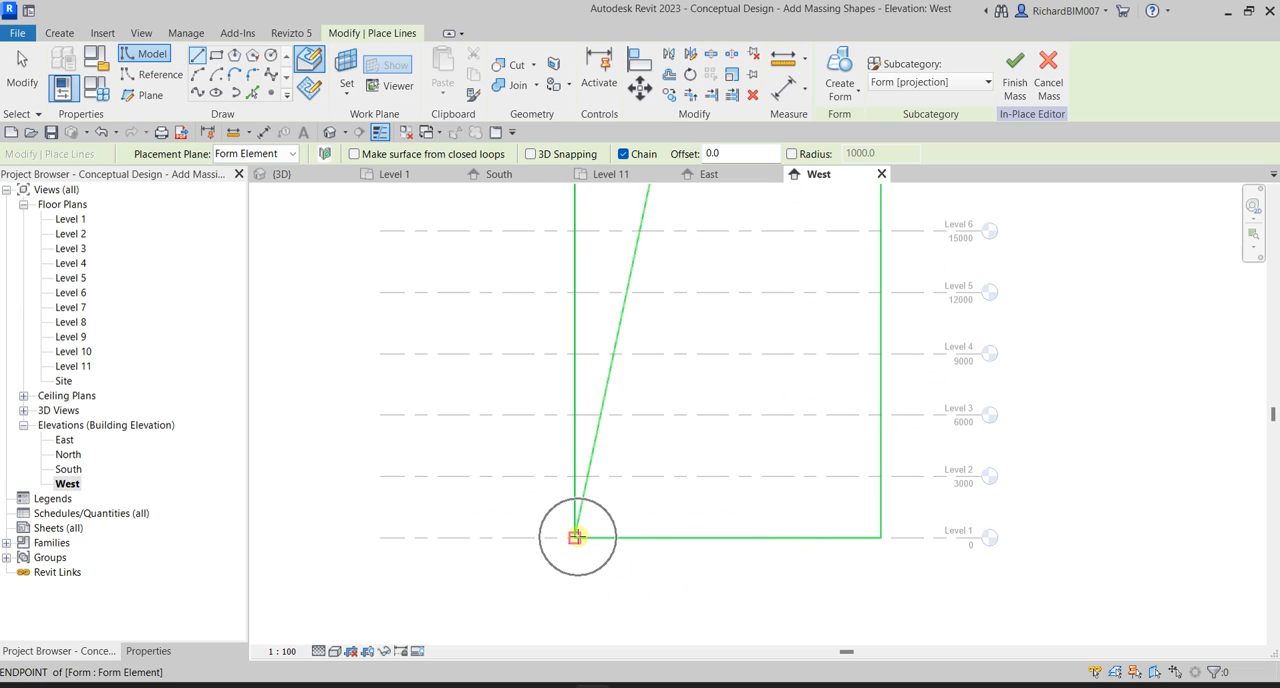
pyautogui.click(576, 537)
pyautogui.scroll(2, 607, 516)
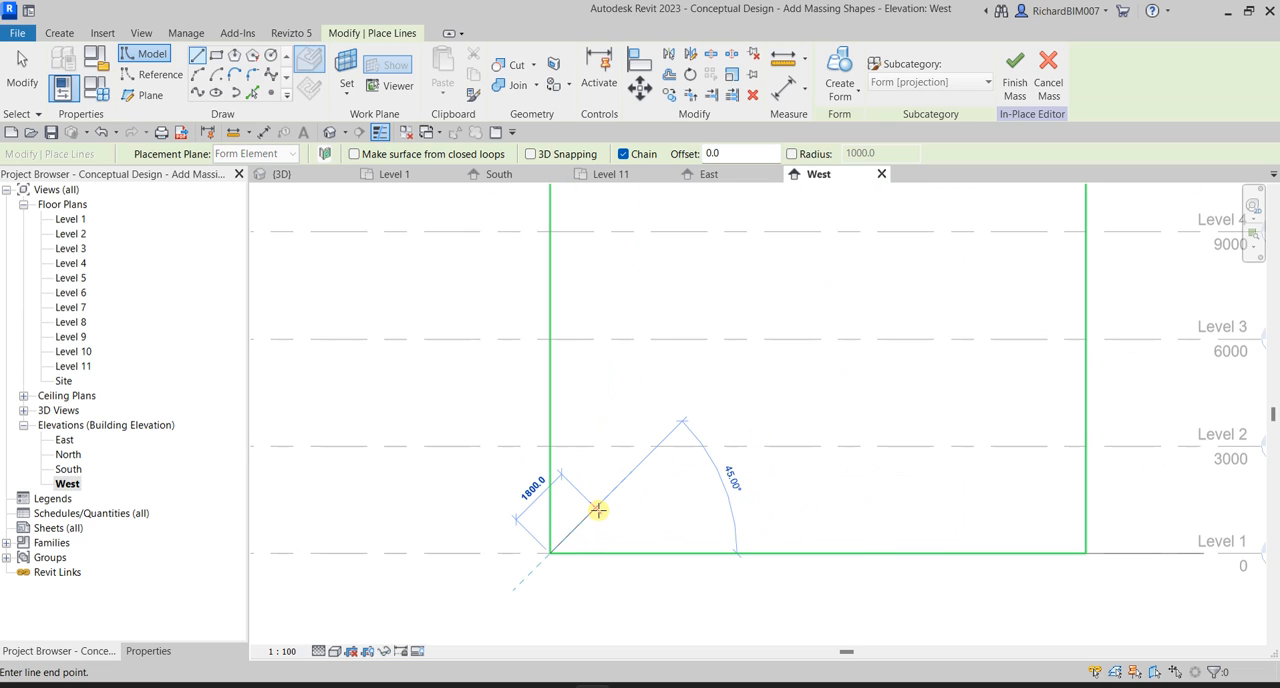
pyautogui.scroll(1, 596, 509)
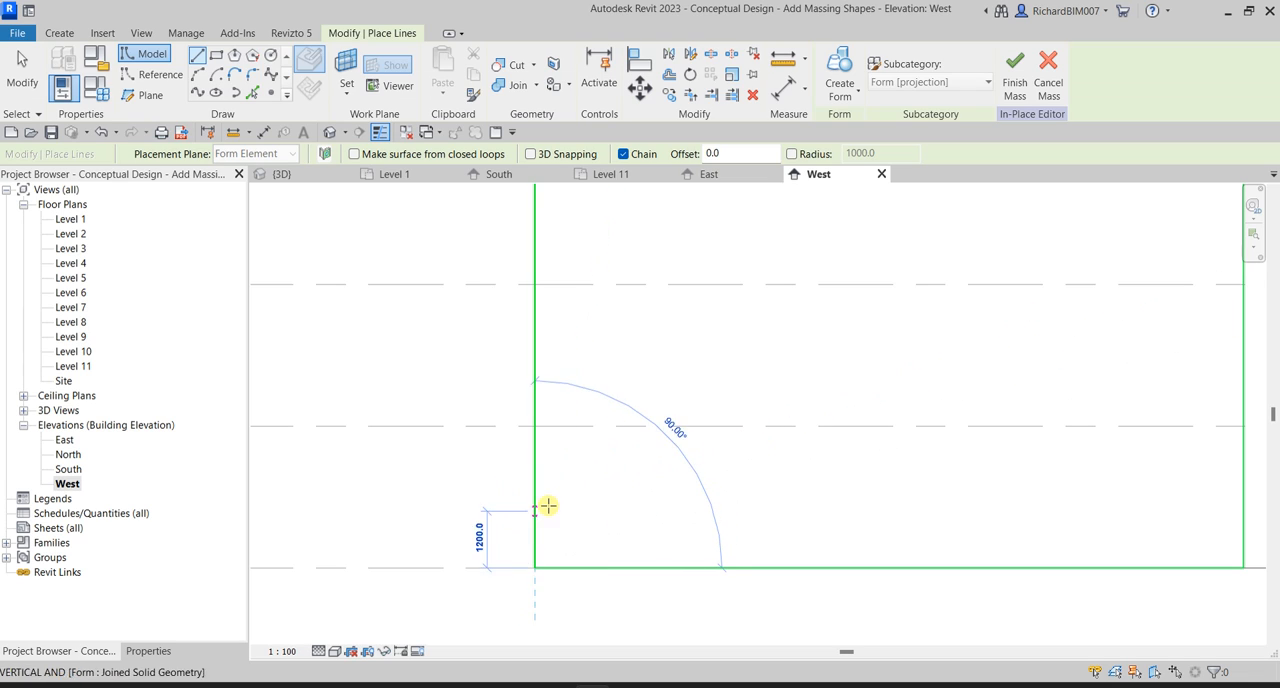
pyautogui.click(535, 426)
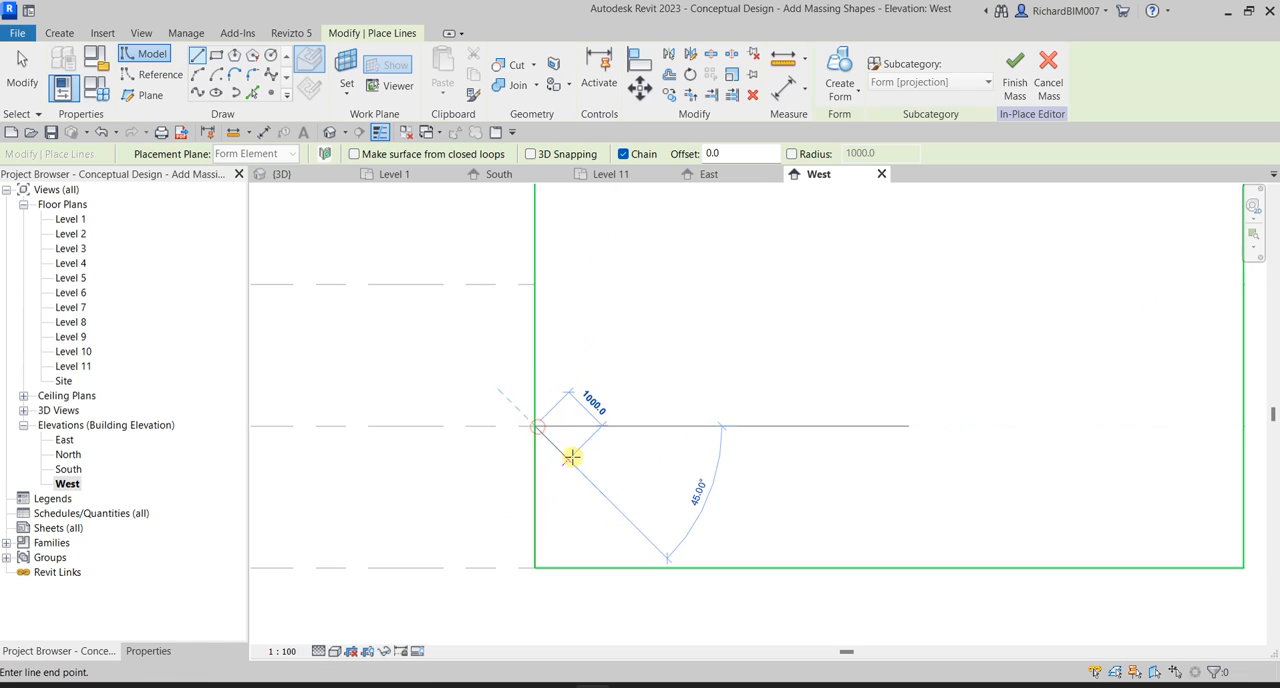
pyautogui.click(585, 477)
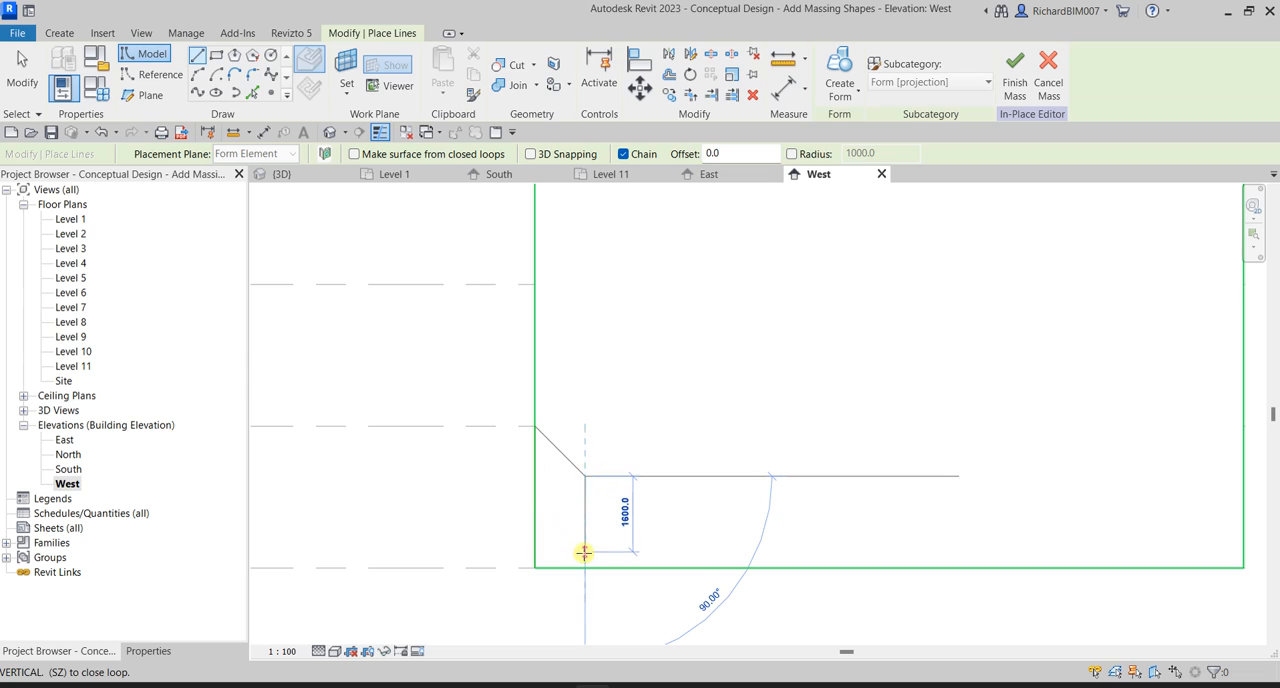
pyautogui.click(585, 568)
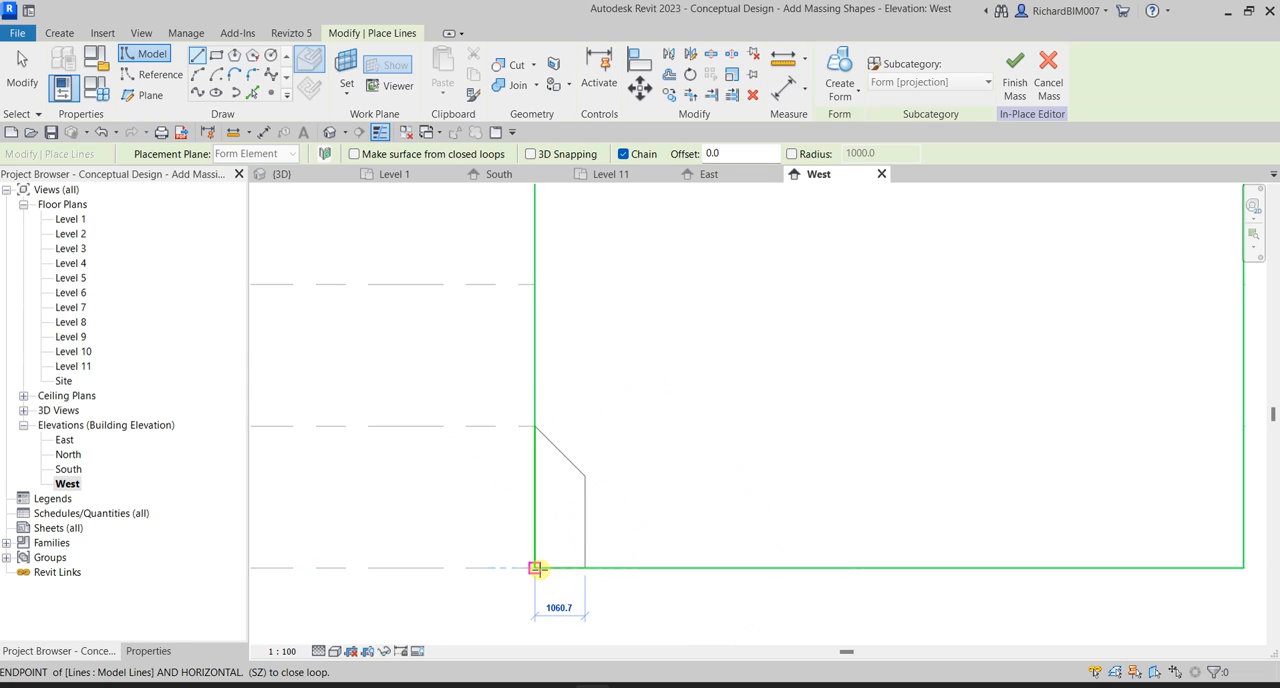
pyautogui.click(536, 568)
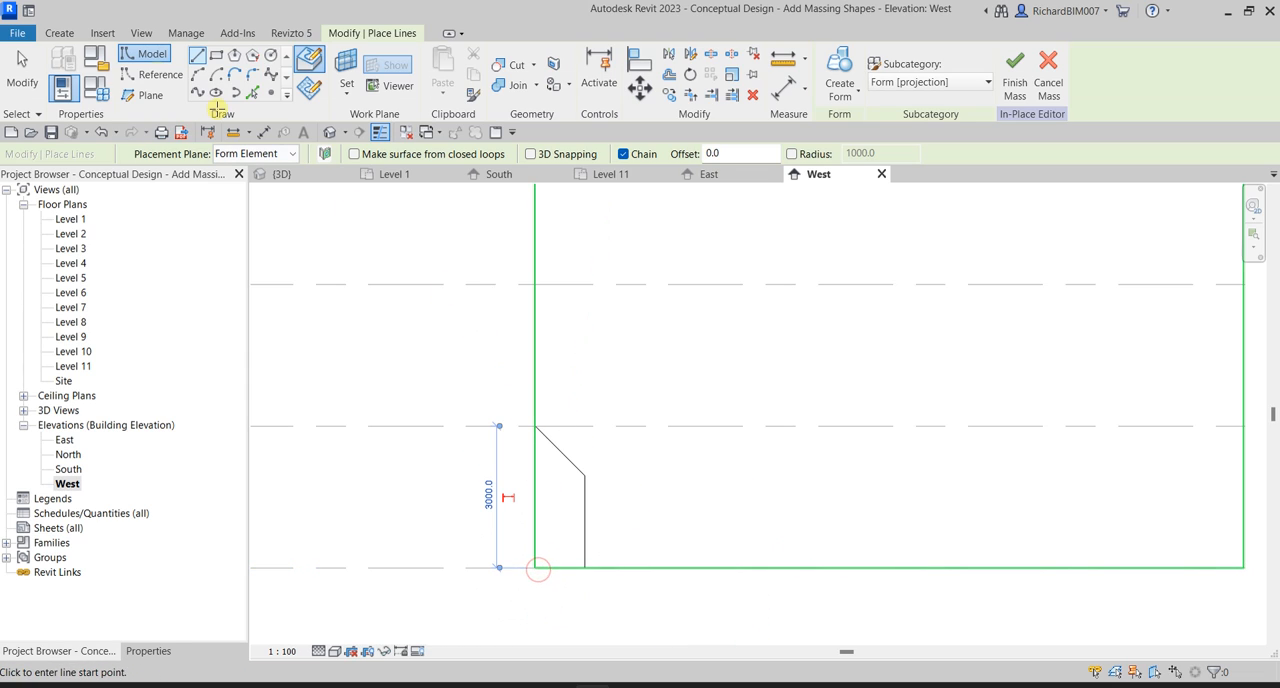
pyautogui.click(18, 62)
pyautogui.scroll(-2, 580, 434)
pyautogui.press('Tab')
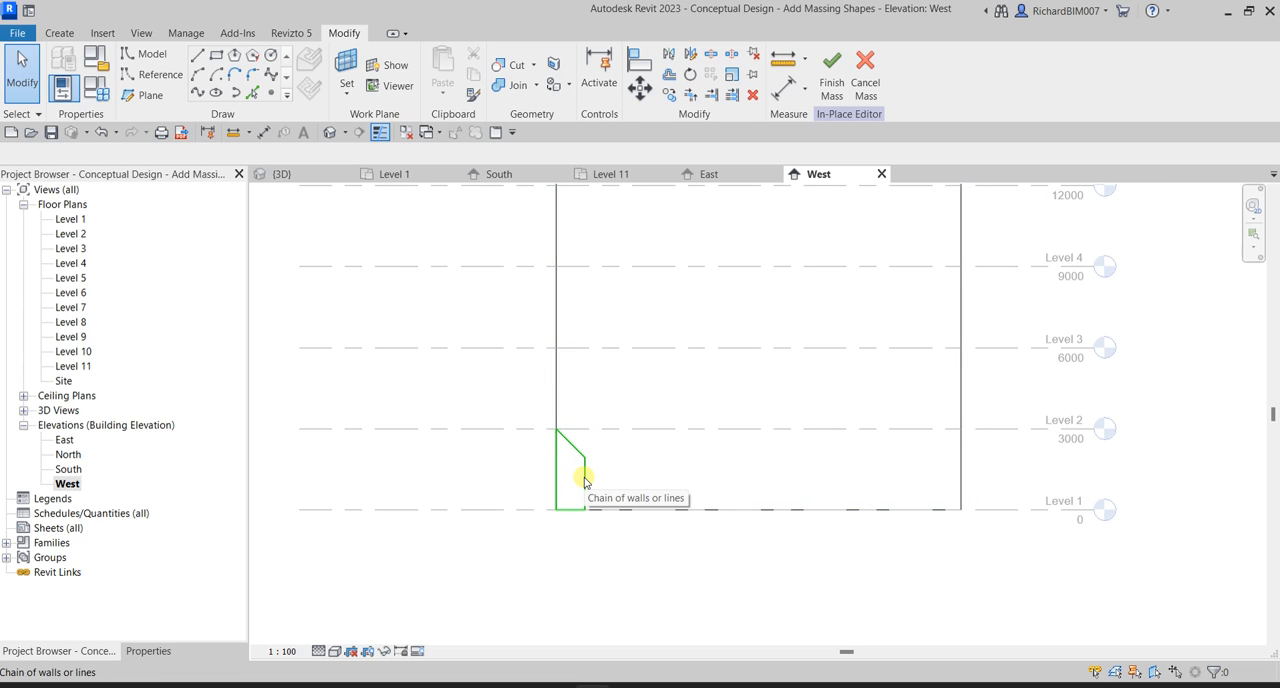
pyautogui.moveTo(940, 560); pyautogui.dragTo(803, 557, button='middle')
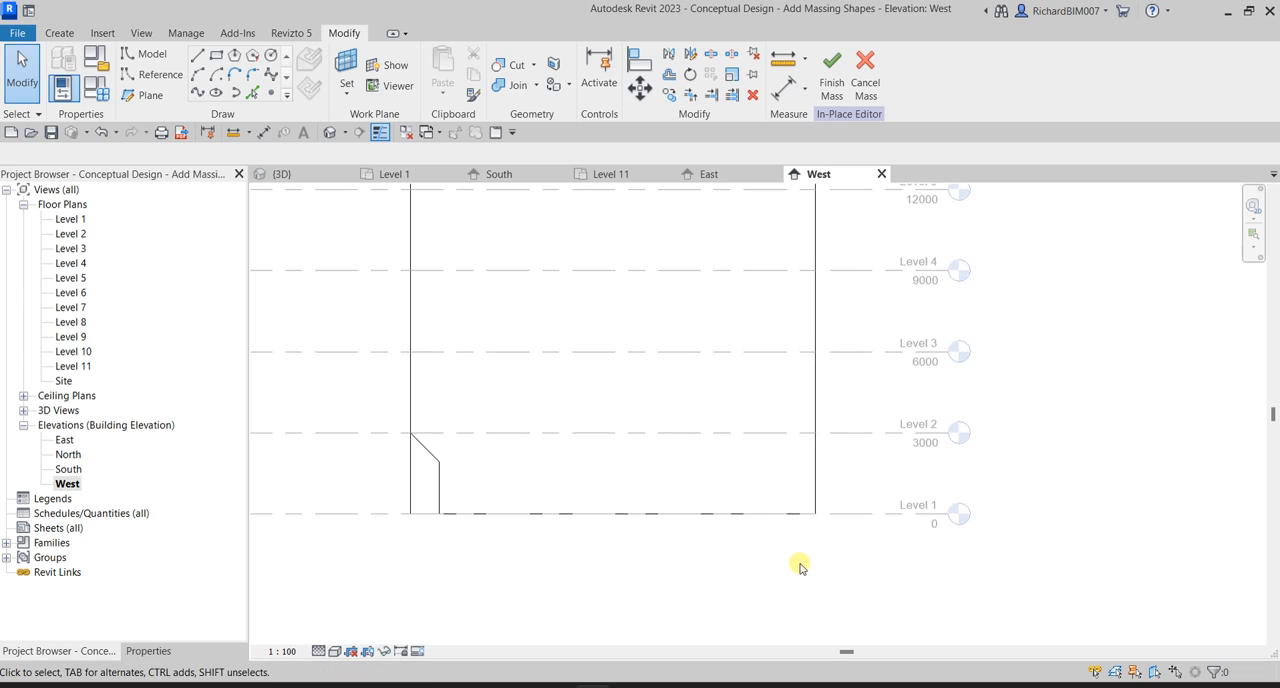
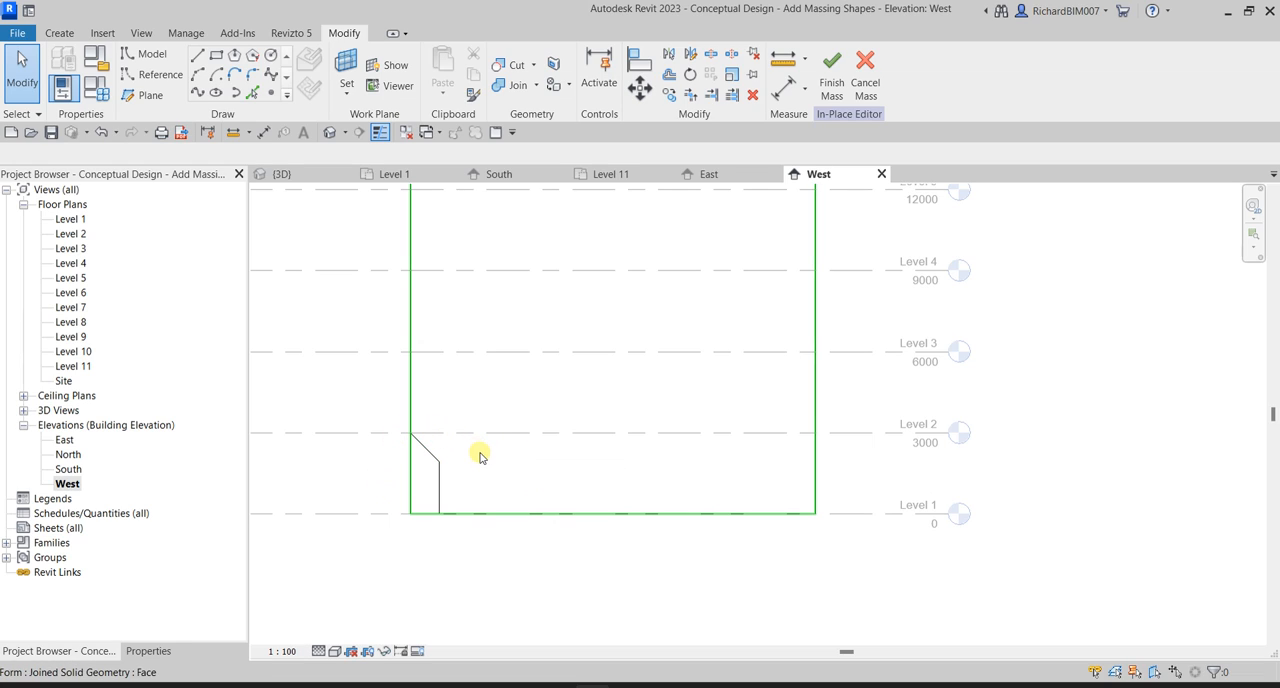
# Start another model line and set the work plane again by picking the tower's face in the West elevation.
pyautogui.click(196, 62)
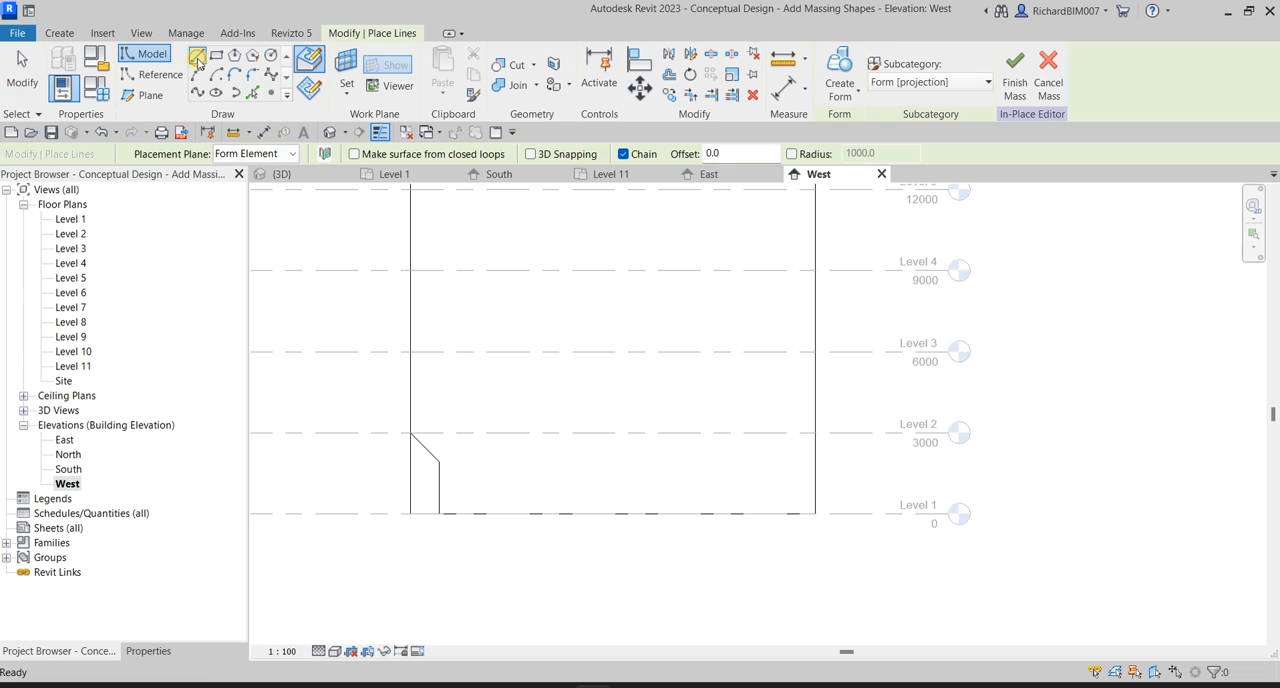
pyautogui.click(340, 95)
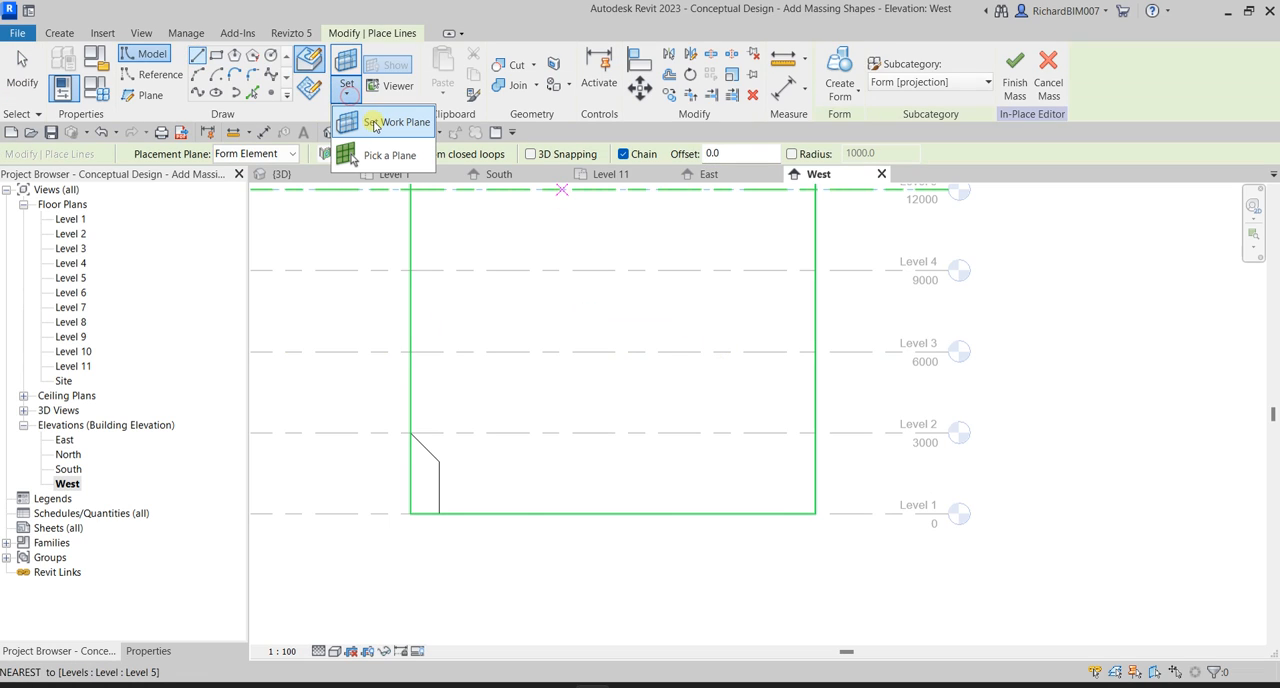
pyautogui.click(360, 124)
pyautogui.click(575, 387)
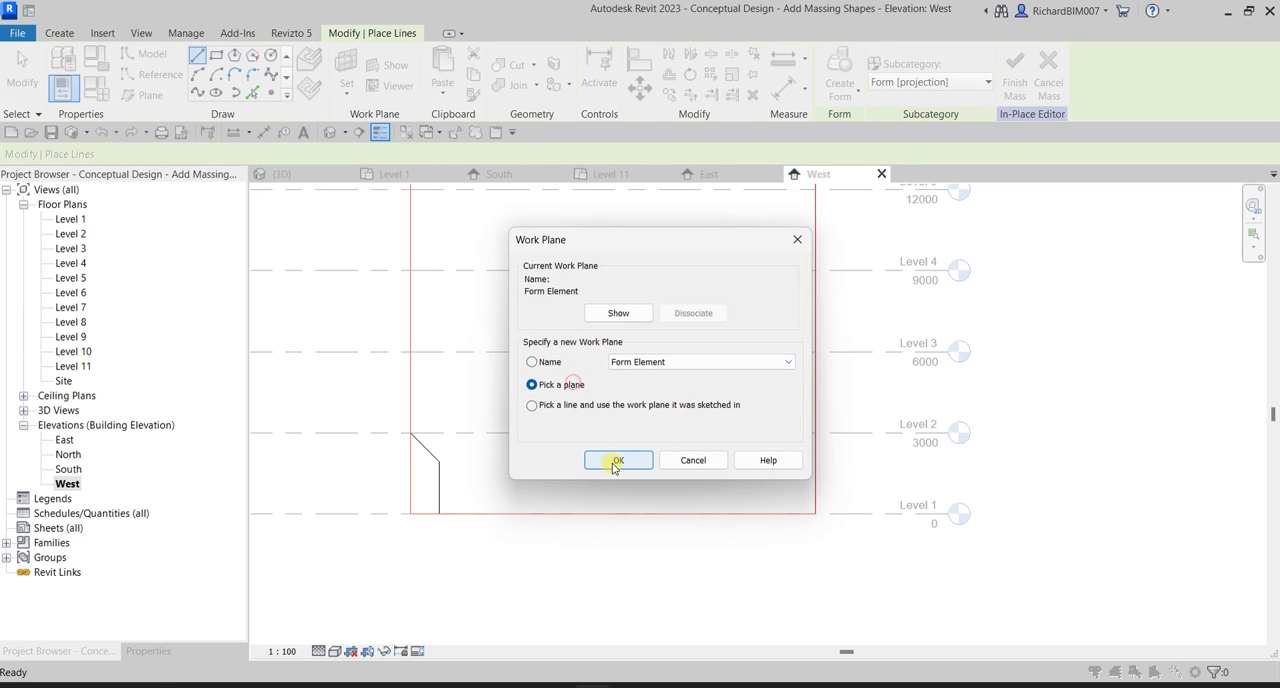
pyautogui.click(615, 460)
pyautogui.click(803, 501)
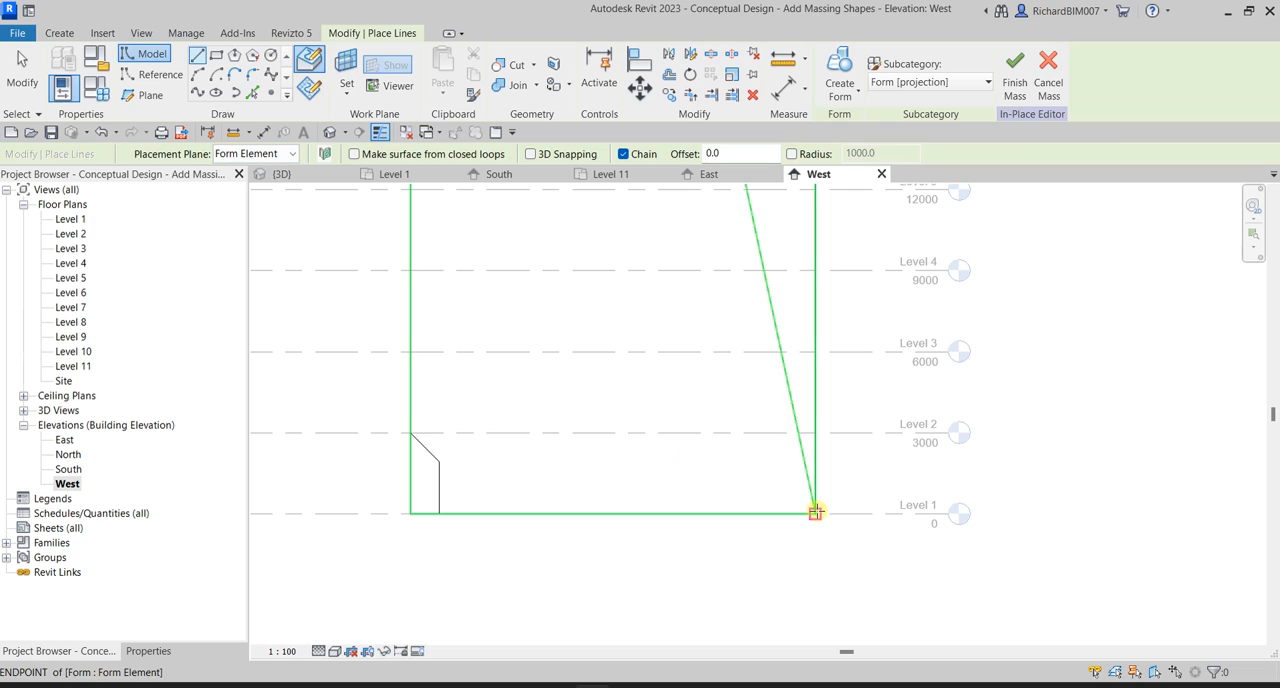
# Draw a closed profile inside the face's lower-right corner, 6000 mm high with a 45° sloping top and about 4020 mm high inner side.
pyautogui.click(815, 352)
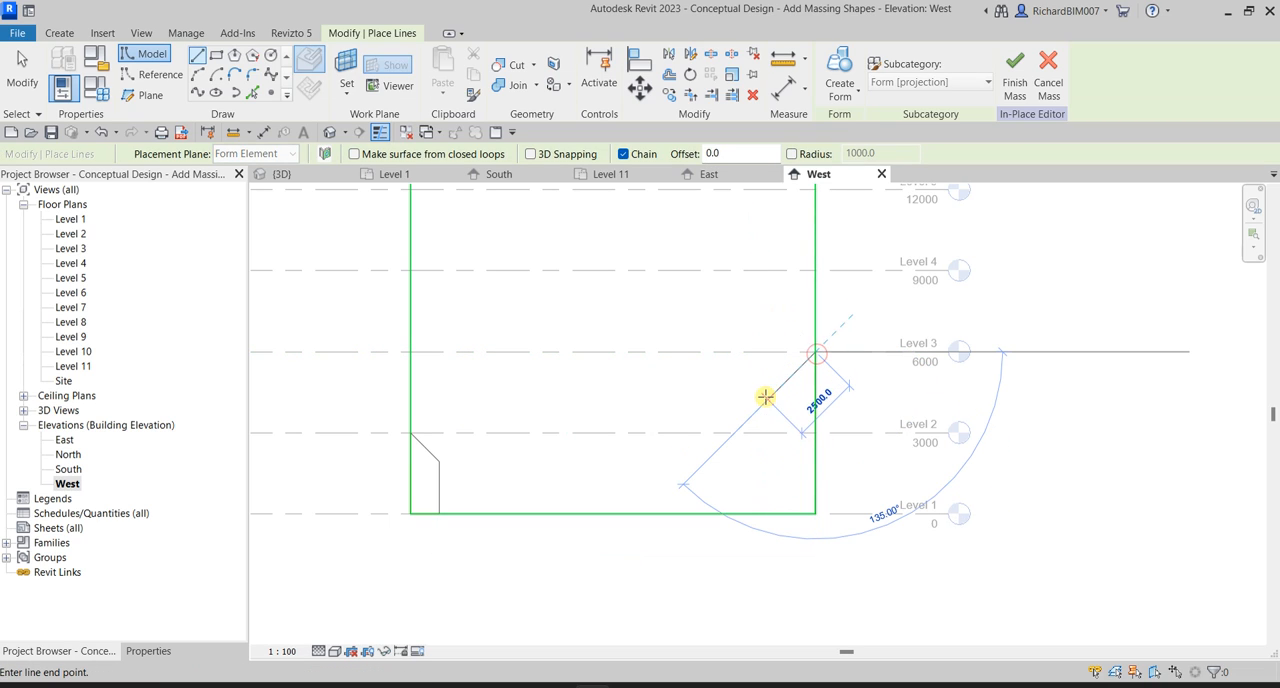
pyautogui.click(762, 405)
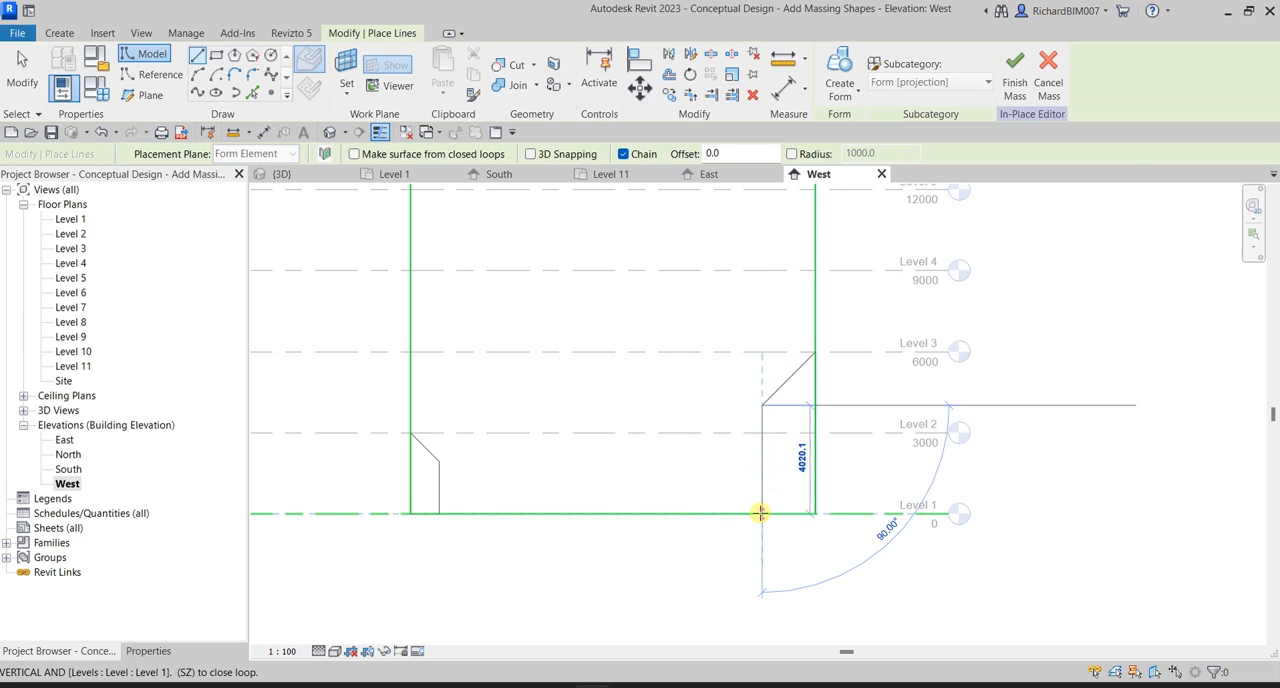
pyautogui.click(762, 513)
pyautogui.click(815, 513)
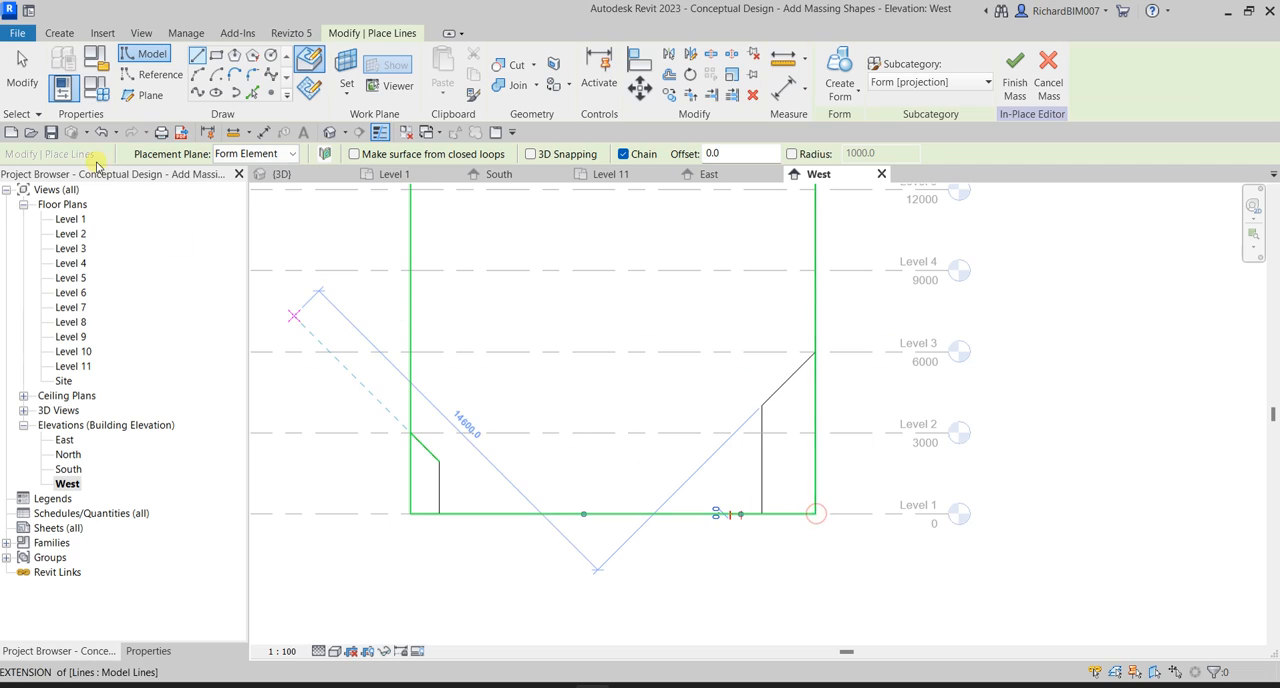
pyautogui.click(22, 70)
pyautogui.press('Tab')
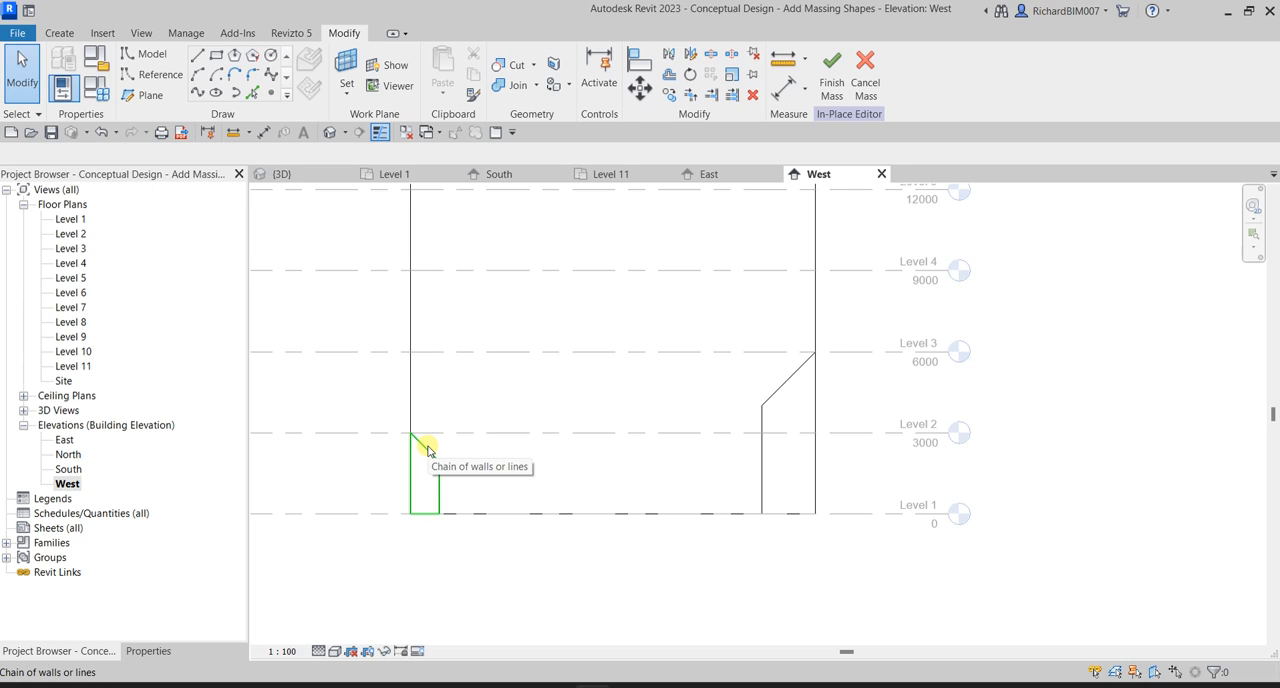
# Open the Level 1 floor plan and start a start-end-radius arc as a model line.
pyautogui.click(79, 222)
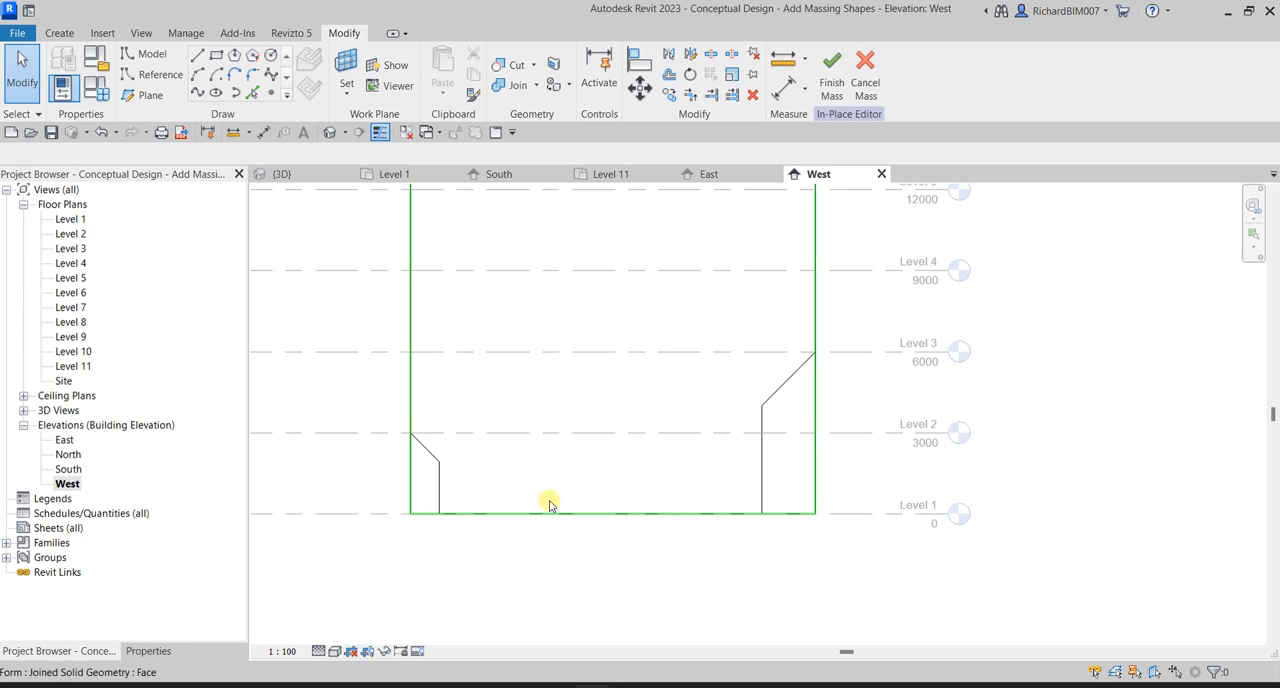
pyautogui.doubleClick(80, 220)
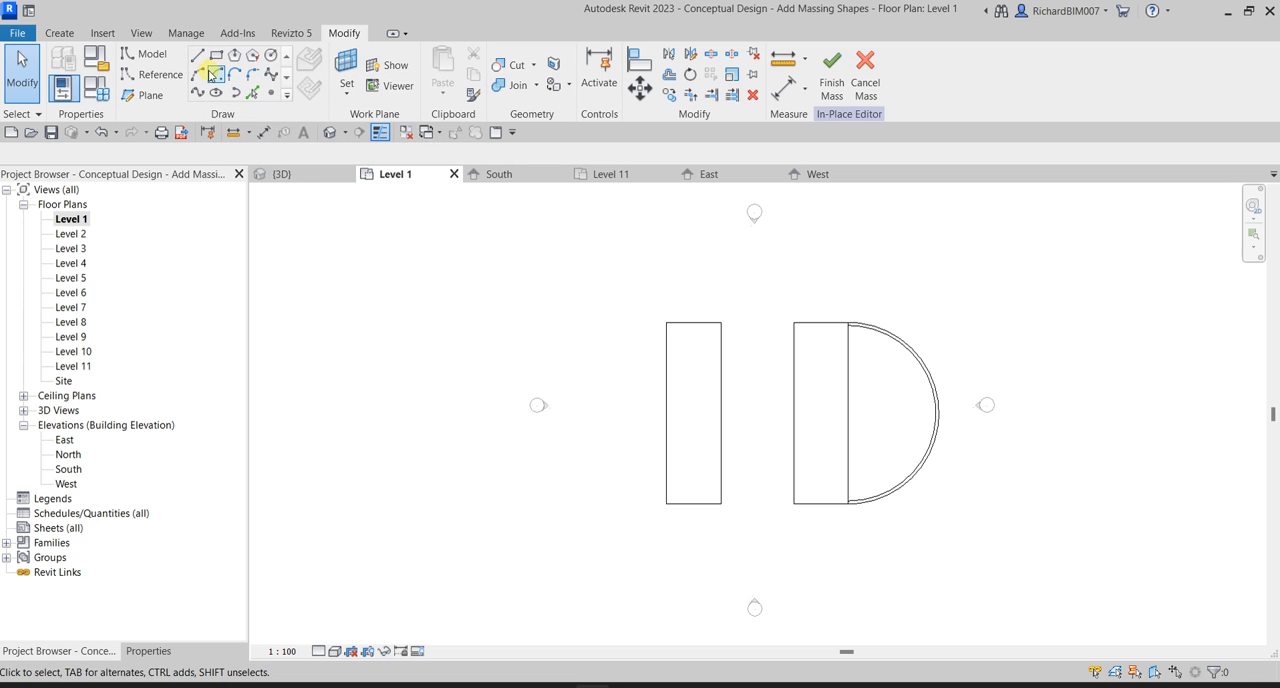
pyautogui.click(201, 77)
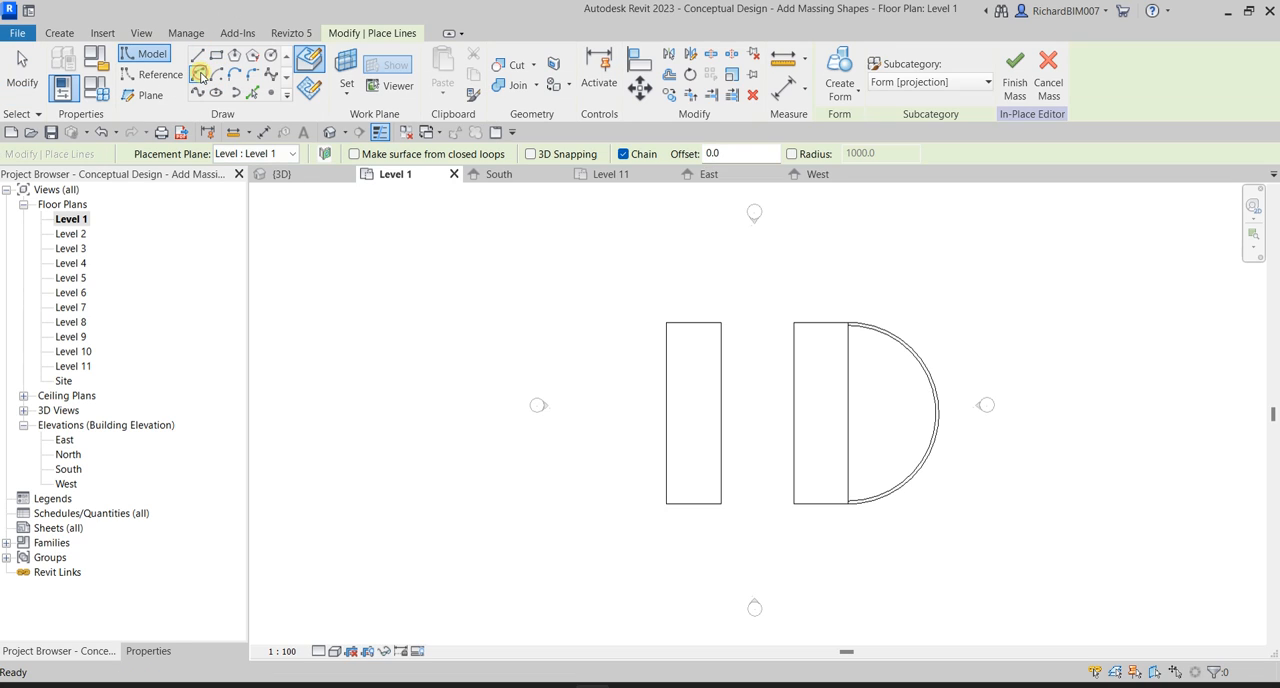
pyautogui.click(347, 88)
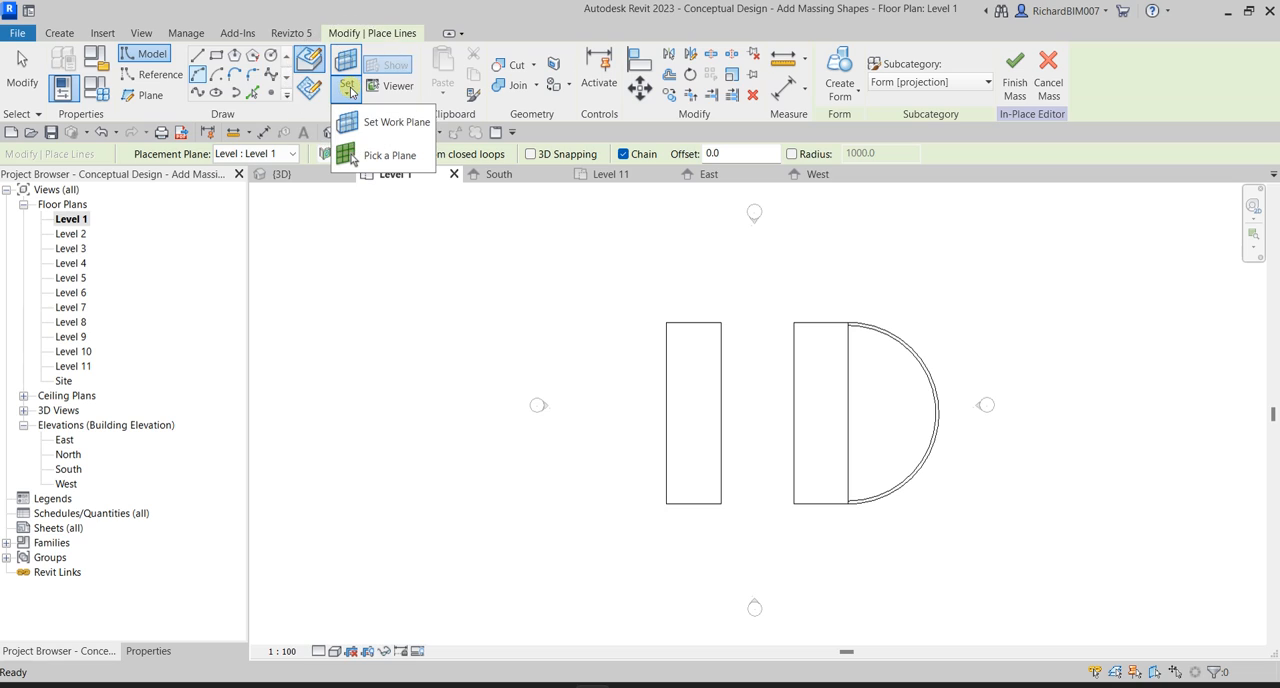
pyautogui.click(385, 122)
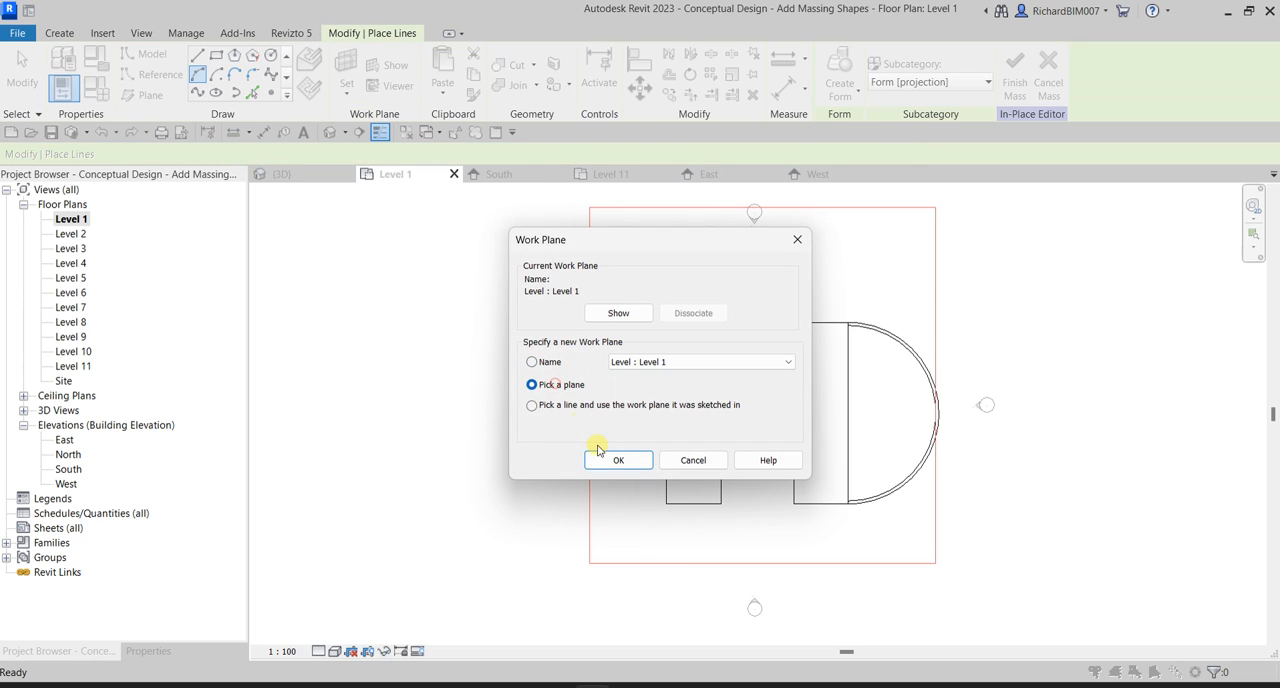
pyautogui.click(603, 459)
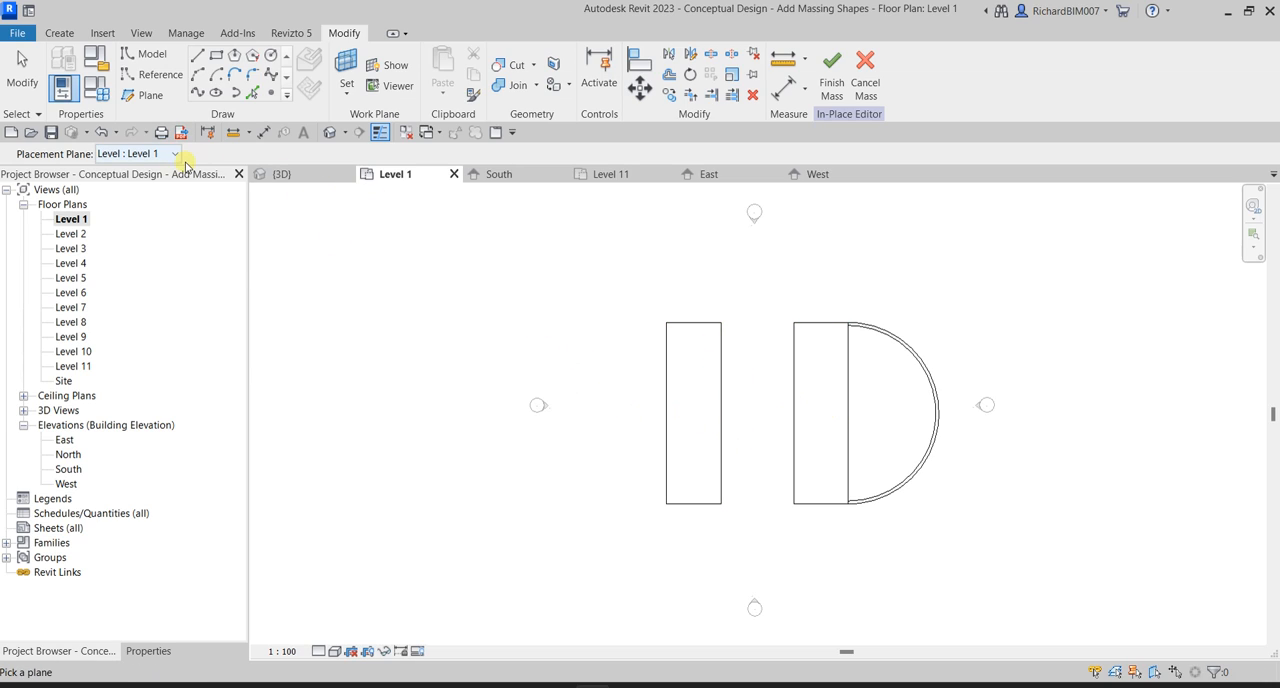
pyautogui.click(128, 154)
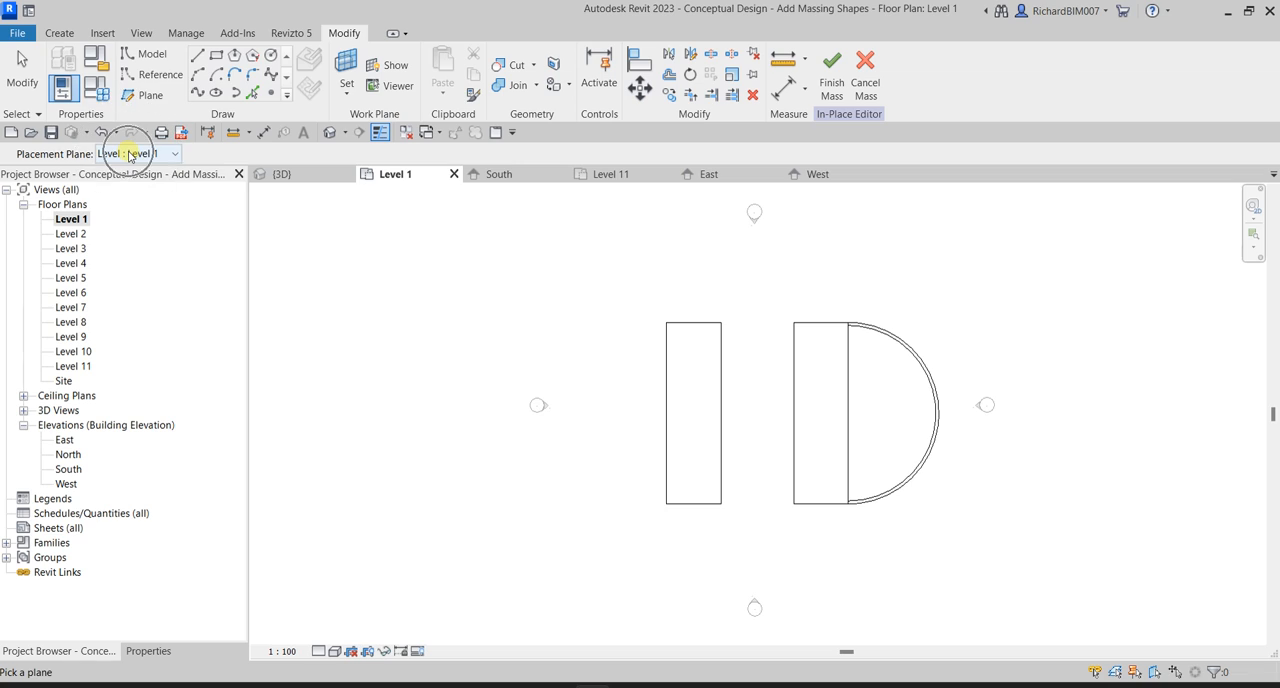
pyautogui.click(128, 154)
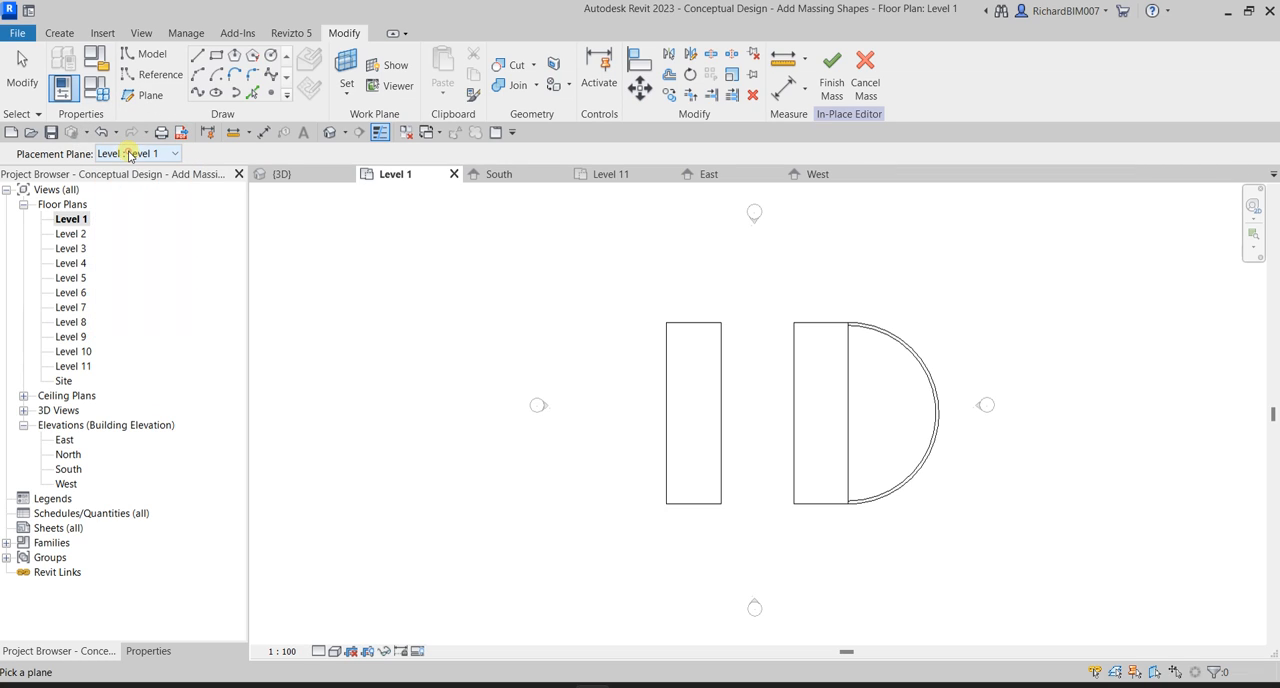
pyautogui.click(666, 389)
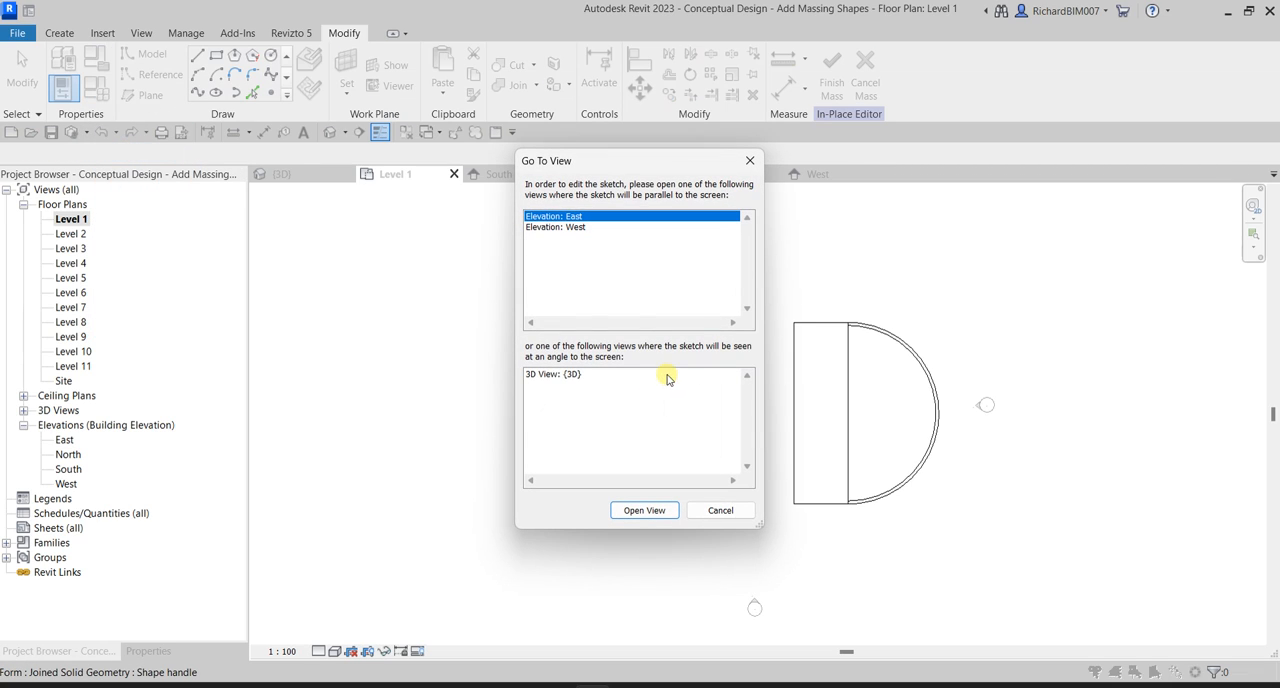
pyautogui.press('l')
pyautogui.press('i')
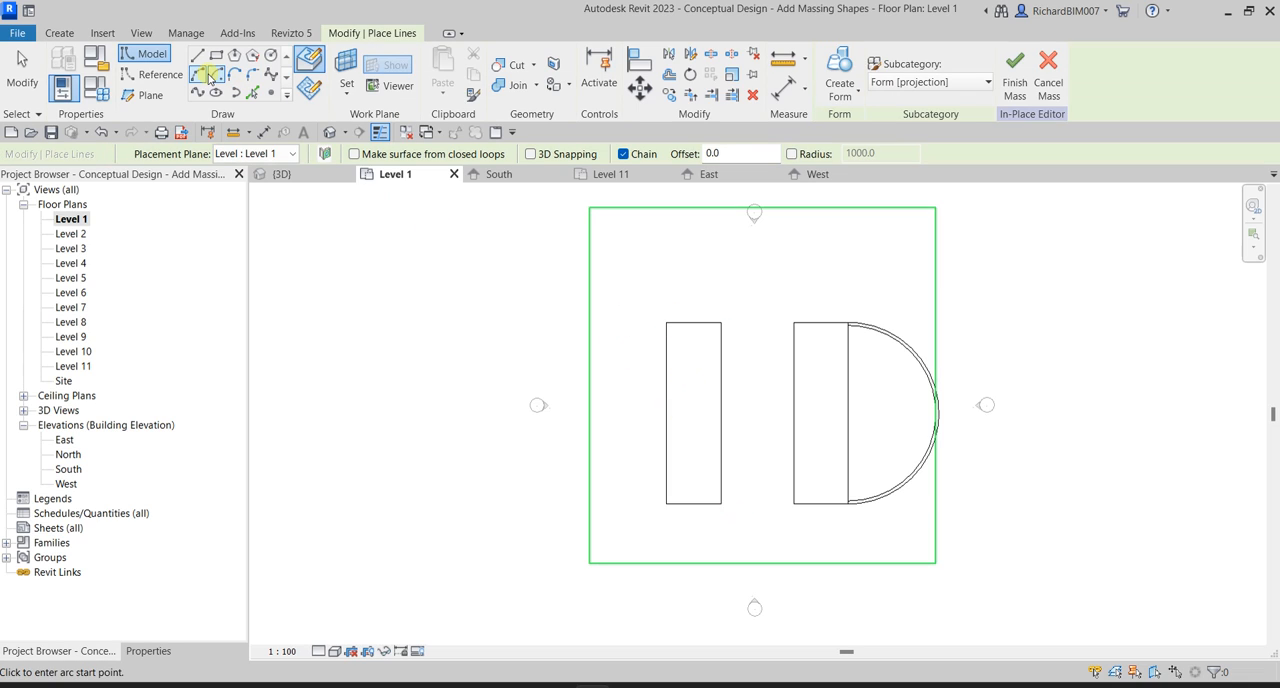
# Draw a semicircular arc of 7500 mm radius on Level 1, bulging outward between the two corners of the tower's west side.
pyautogui.click(248, 157)
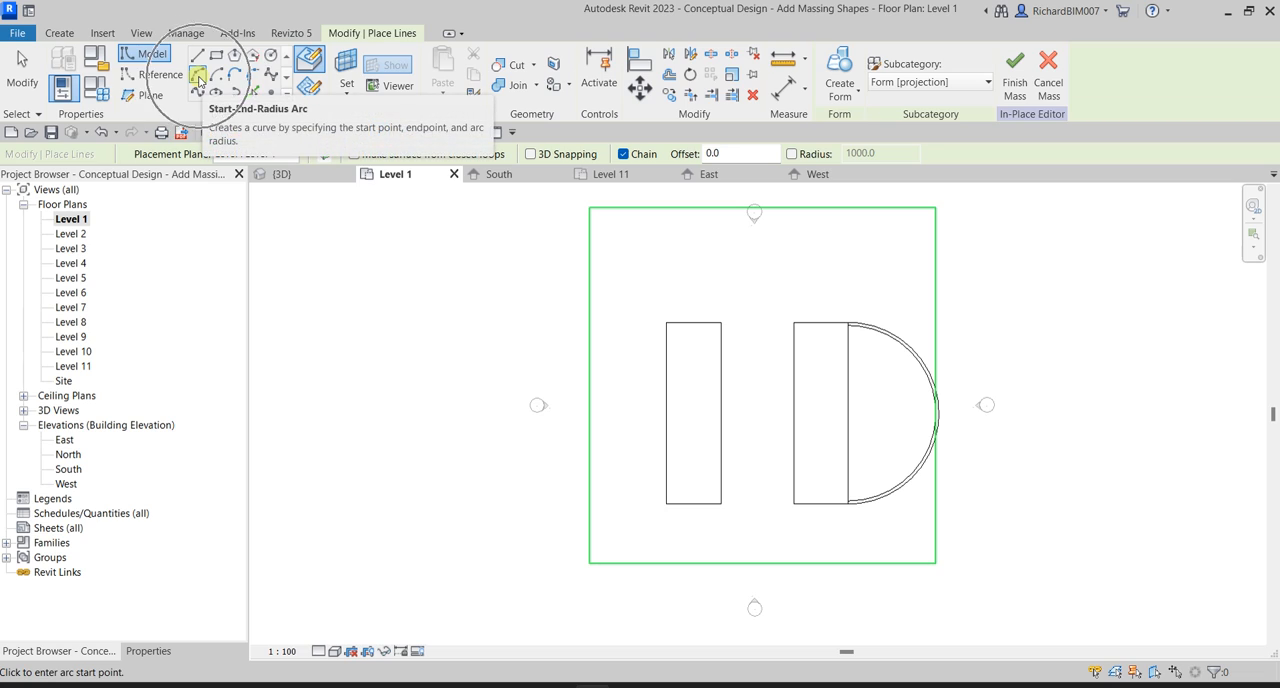
pyautogui.click(667, 322)
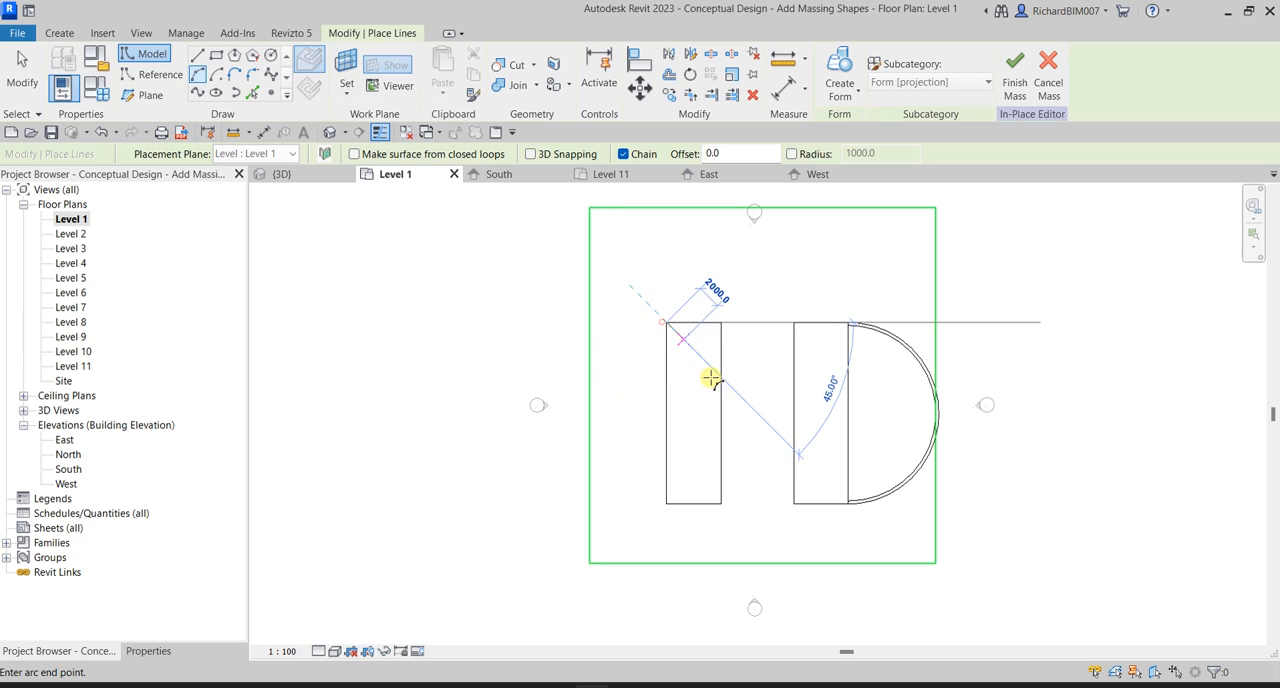
pyautogui.click(667, 503)
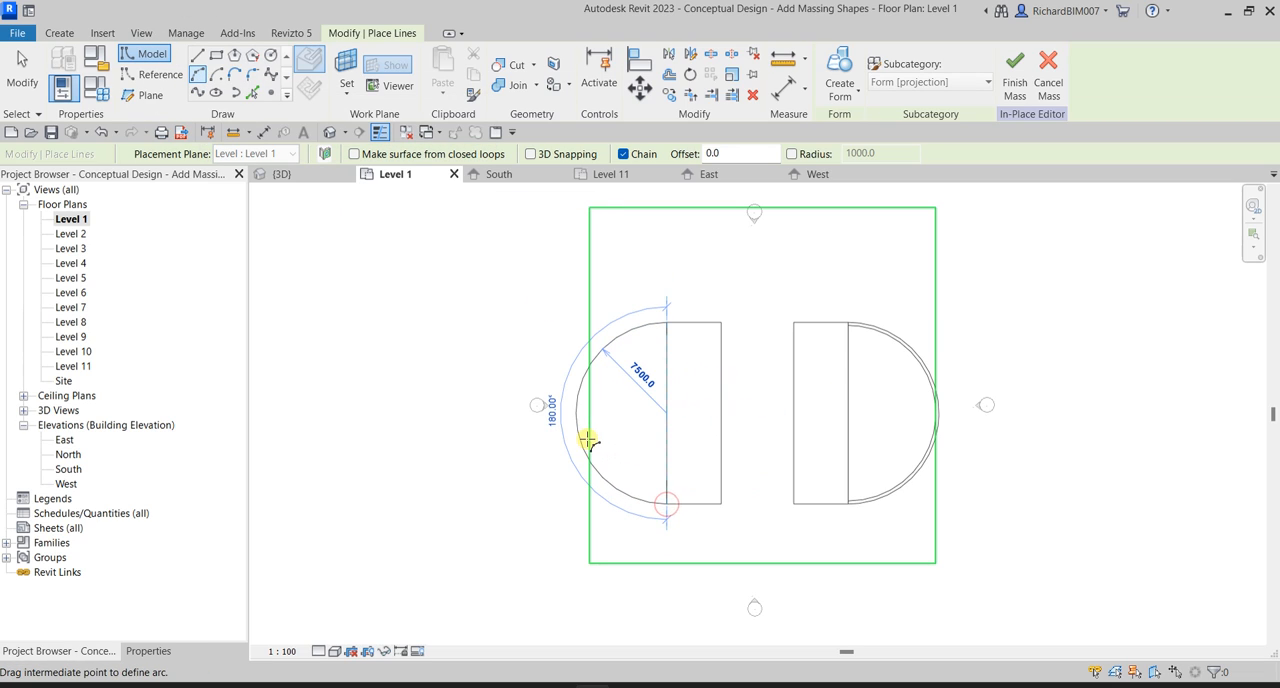
pyautogui.click(588, 441)
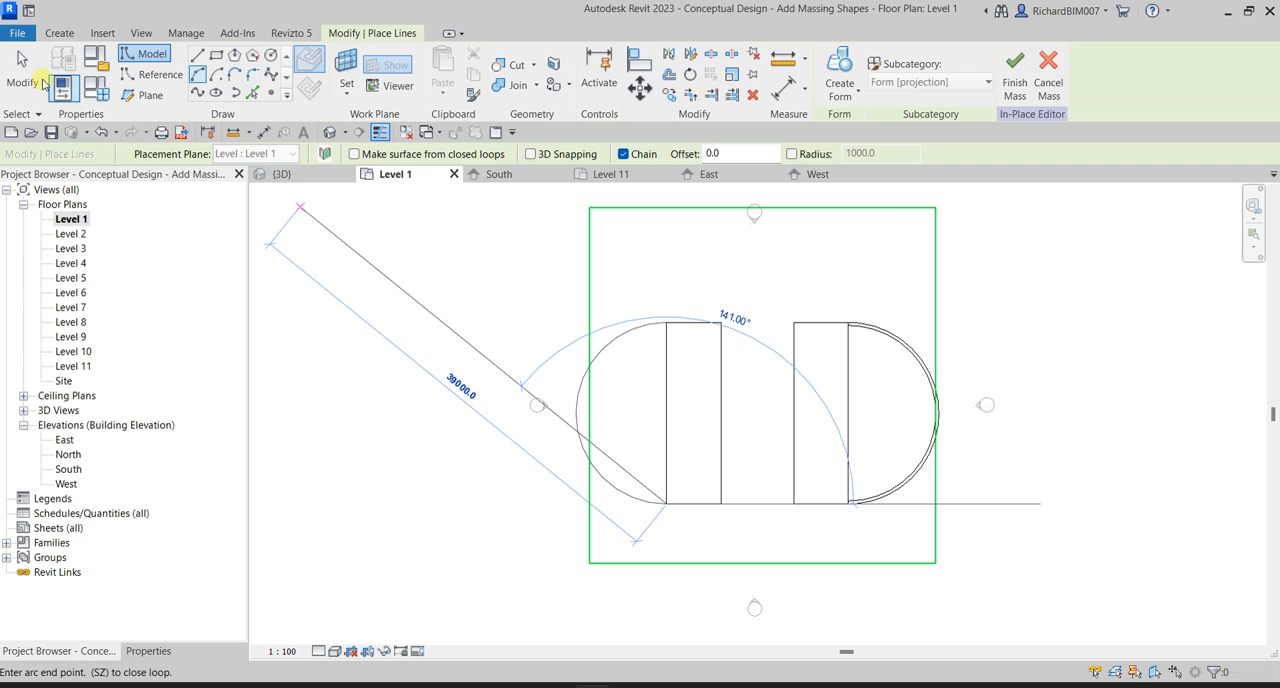
pyautogui.click(33, 72)
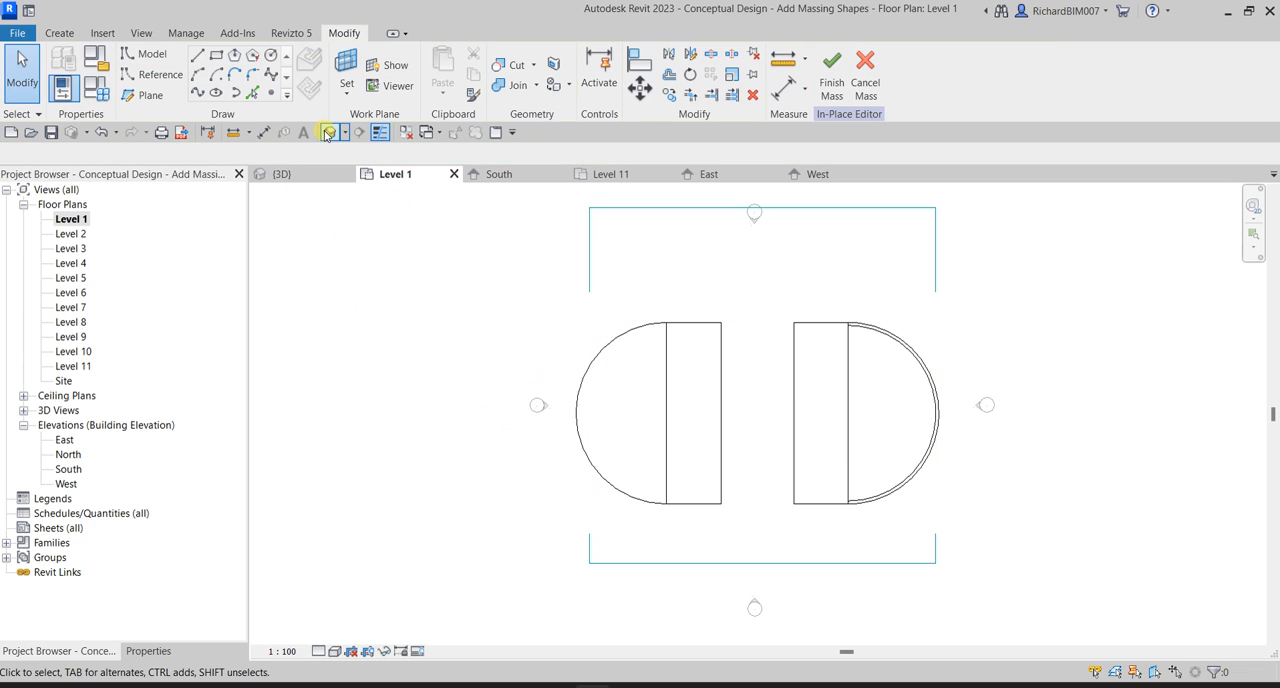
# In the 3D view, create a solid form from the two chamfered profile chains and the semicircular path at the tower's base.
pyautogui.click(328, 134)
pyautogui.keyDown('shift'); pyautogui.moveTo(651, 337); pyautogui.dragTo(874, 403, button='middle'); pyautogui.keyUp('shift')
pyautogui.scroll(2, 792, 455)
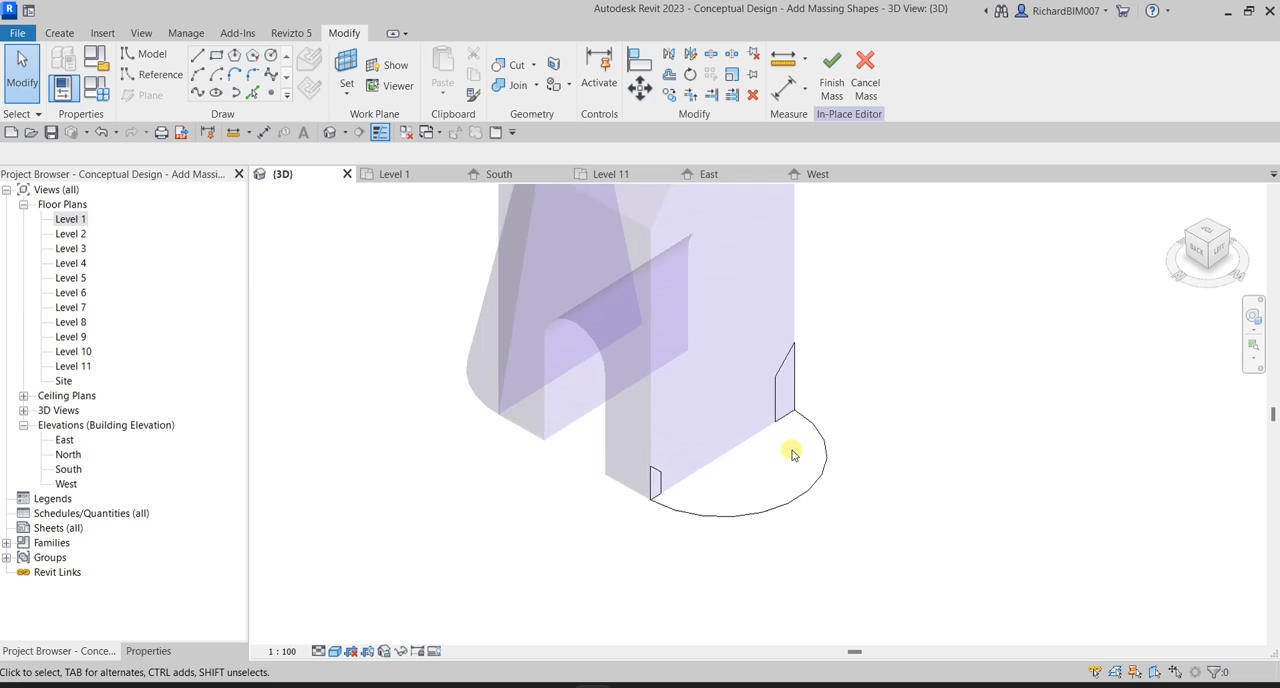
pyautogui.scroll(2, 792, 455)
pyautogui.moveTo(955, 388); pyautogui.dragTo(1026, 420, button='middle')
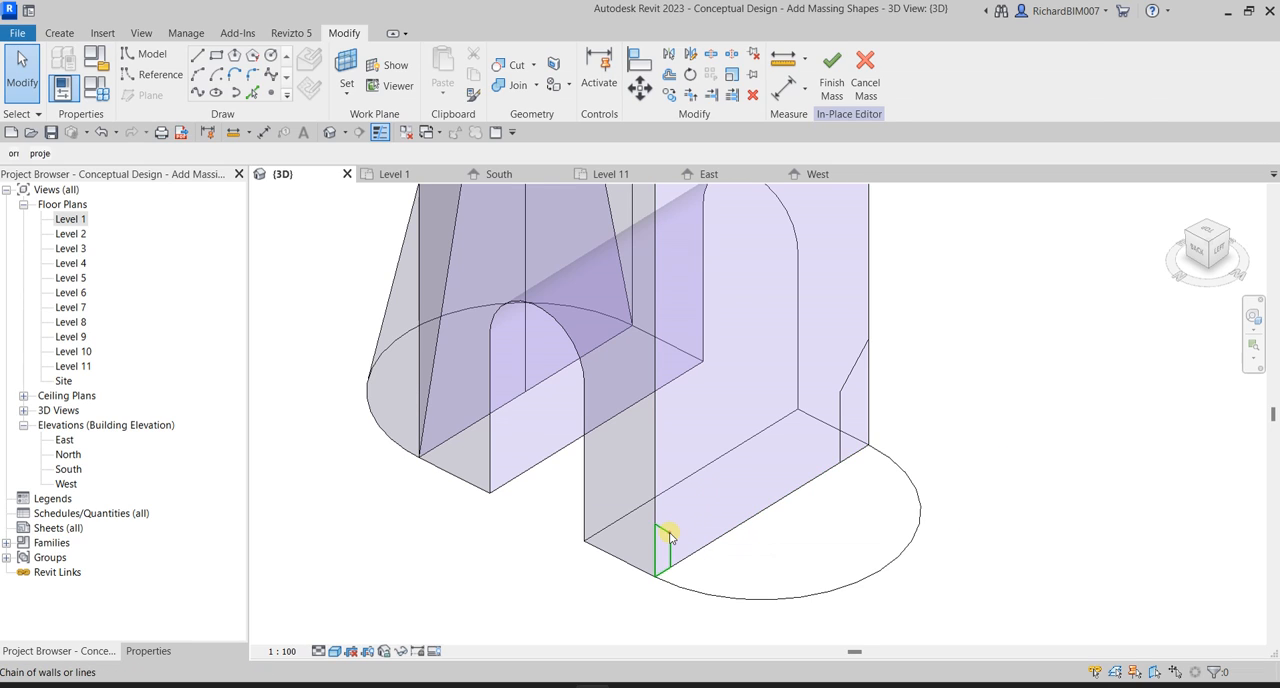
pyautogui.click(670, 537)
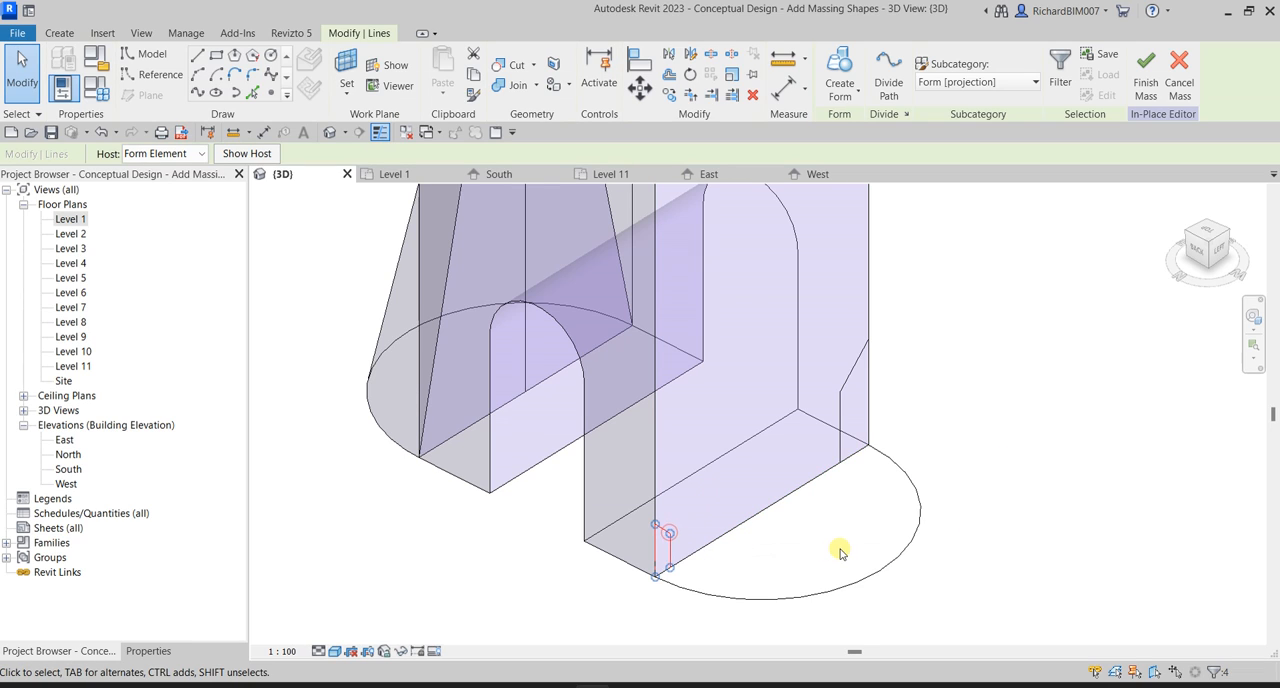
pyautogui.keyDown('ctrl'); pyautogui.click(848, 385); pyautogui.keyUp('ctrl')
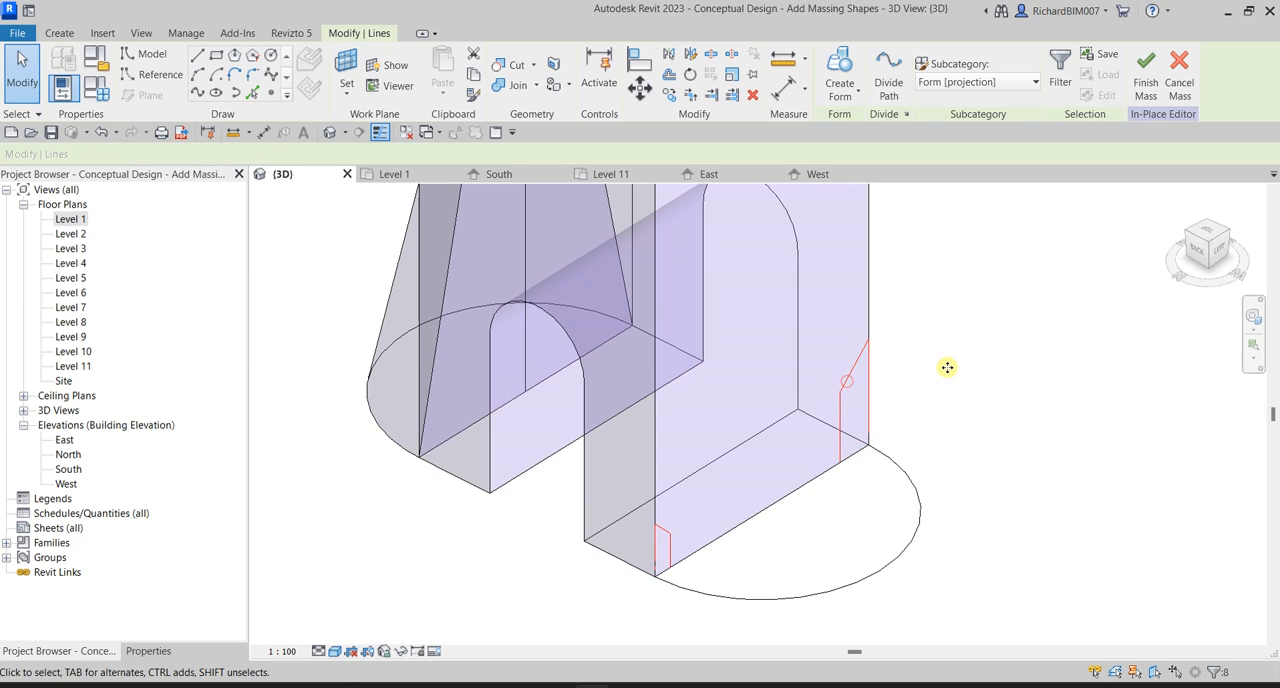
pyautogui.keyDown('ctrl'); pyautogui.click(910, 477); pyautogui.keyUp('ctrl')
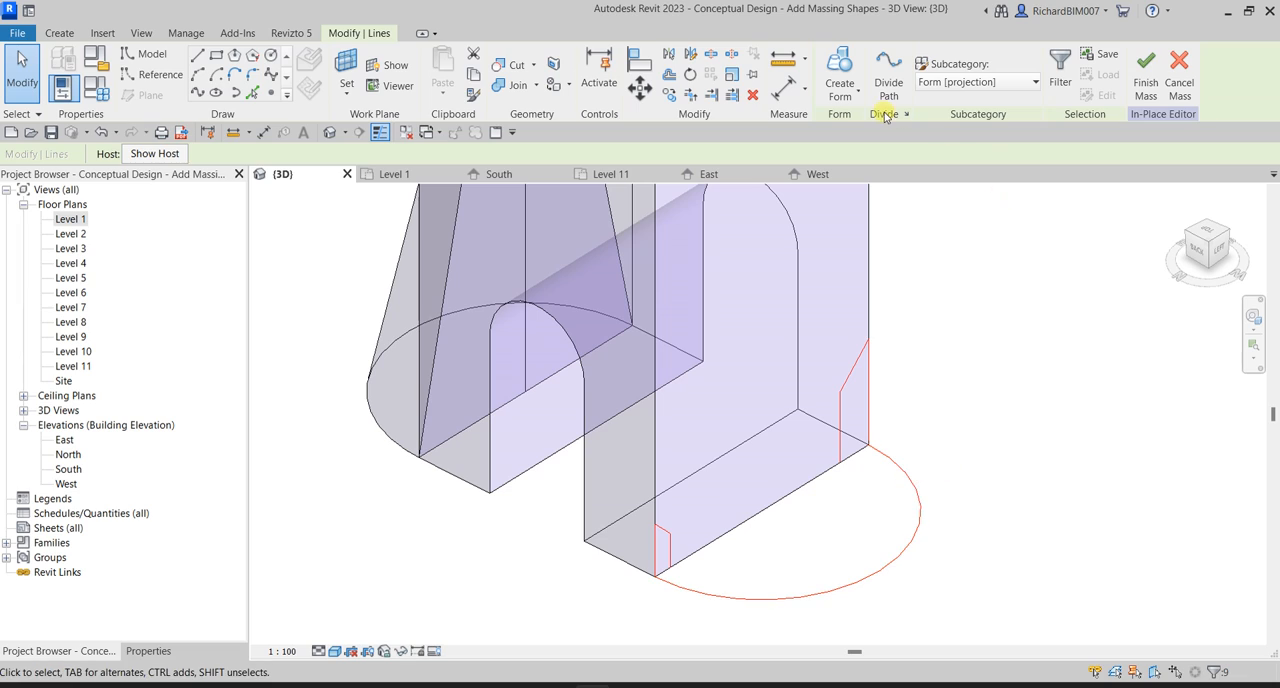
pyautogui.click(851, 100)
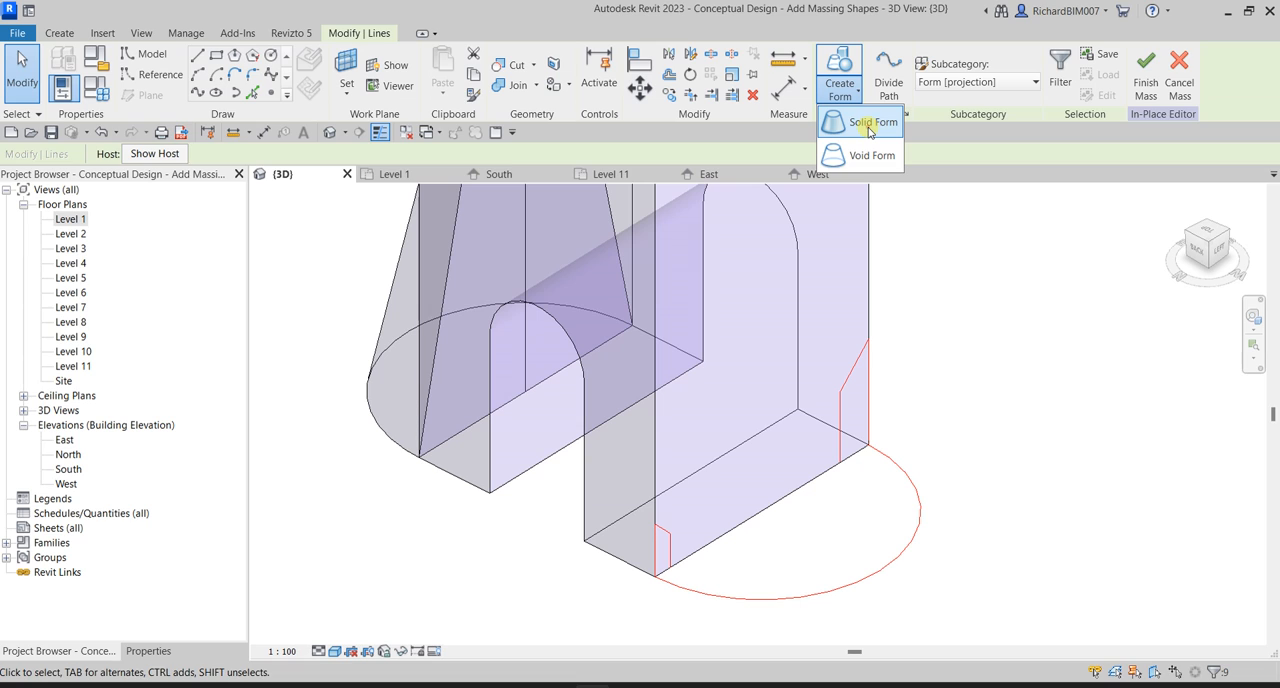
pyautogui.click(869, 126)
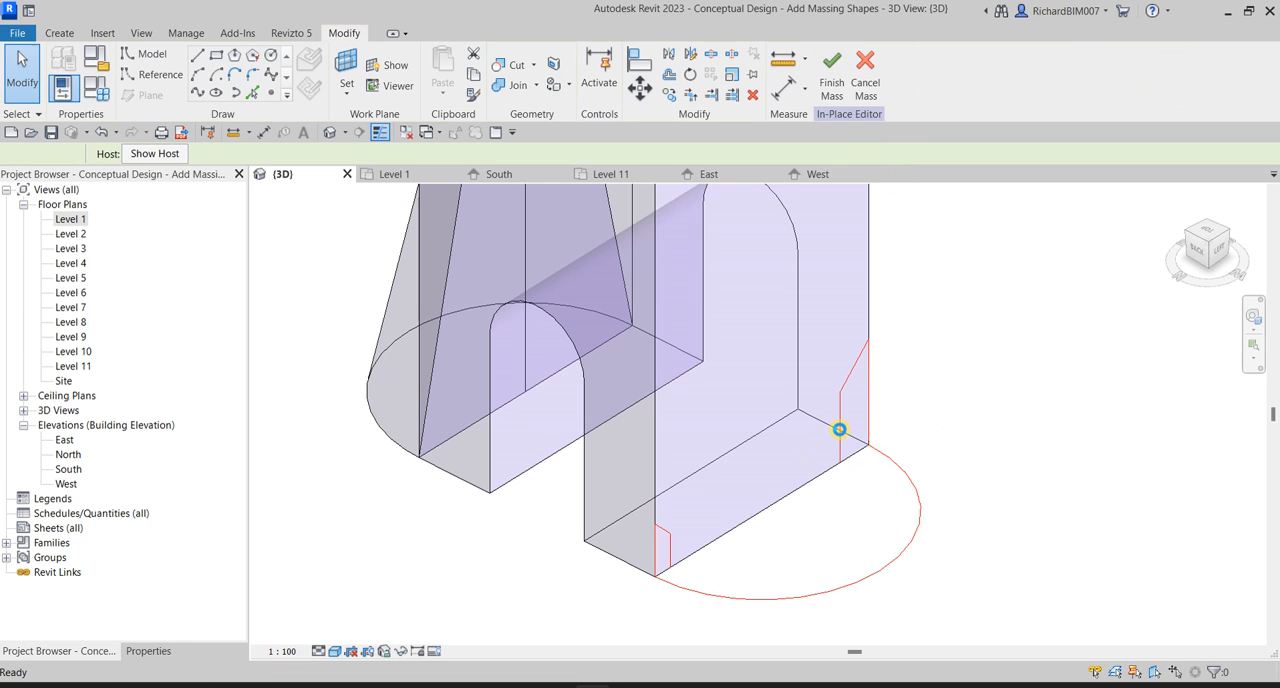
# Check the curved base form on the tower in 3D and finish the in-place mass.
pyautogui.keyDown('shift'); pyautogui.moveTo(1026, 337); pyautogui.dragTo(771, 466, button='middle'); pyautogui.keyUp('shift')
pyautogui.keyDown('shift'); pyautogui.moveTo(874, 380); pyautogui.dragTo(794, 372, button='middle'); pyautogui.keyUp('shift')
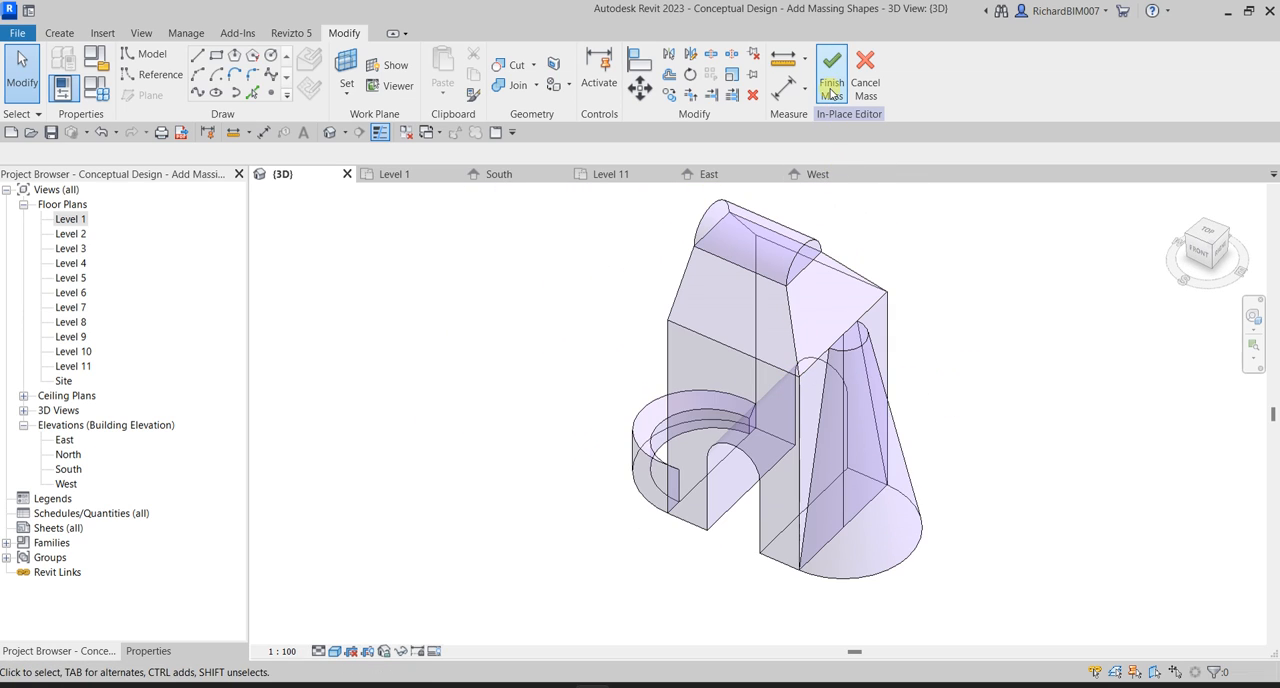
pyautogui.click(829, 81)
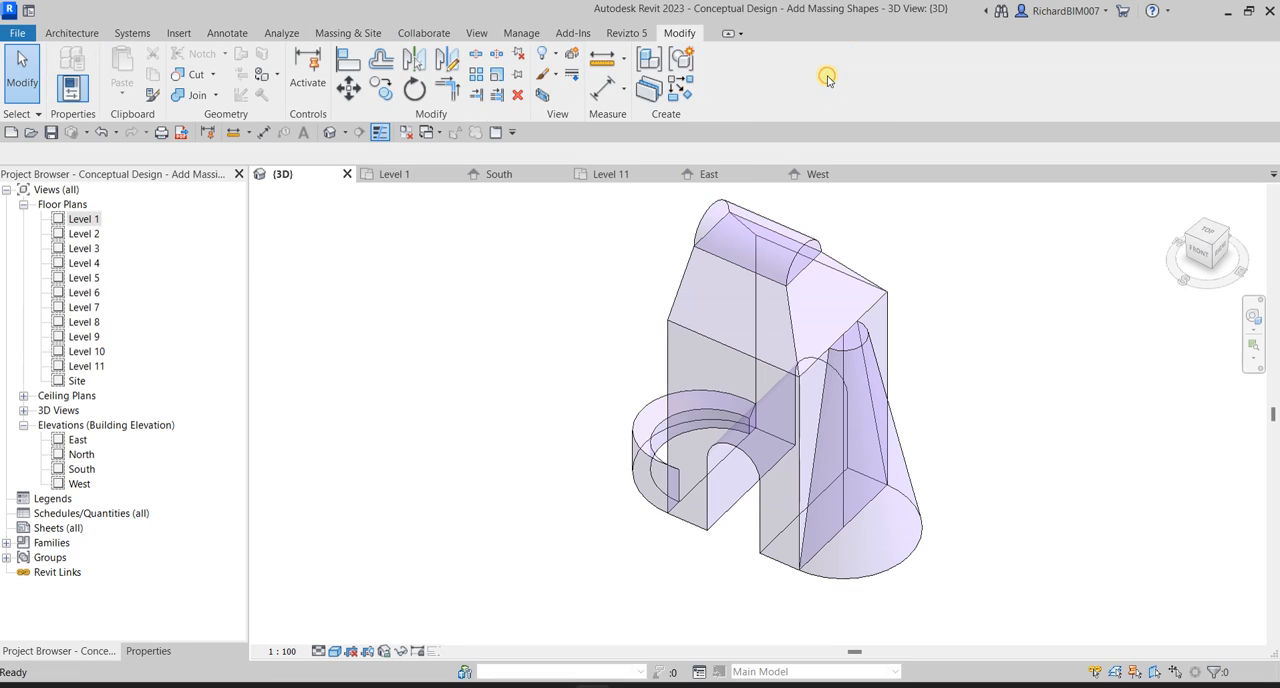
# Examine the finished tower mass from several sides, including the curved base form and half cone, and restore the home 3D view.
pyautogui.moveTo(1055, 420)
pyautogui.keyDown('shift'); pyautogui.mouseDown(button='middle')
pyautogui.moveTo(1016, 421)
pyautogui.moveTo(1043, 277)
pyautogui.moveTo(1017, 349)
pyautogui.moveTo(1060, 320)
pyautogui.mouseUp(button='middle'); pyautogui.keyUp('shift')
pyautogui.click(1180, 197)
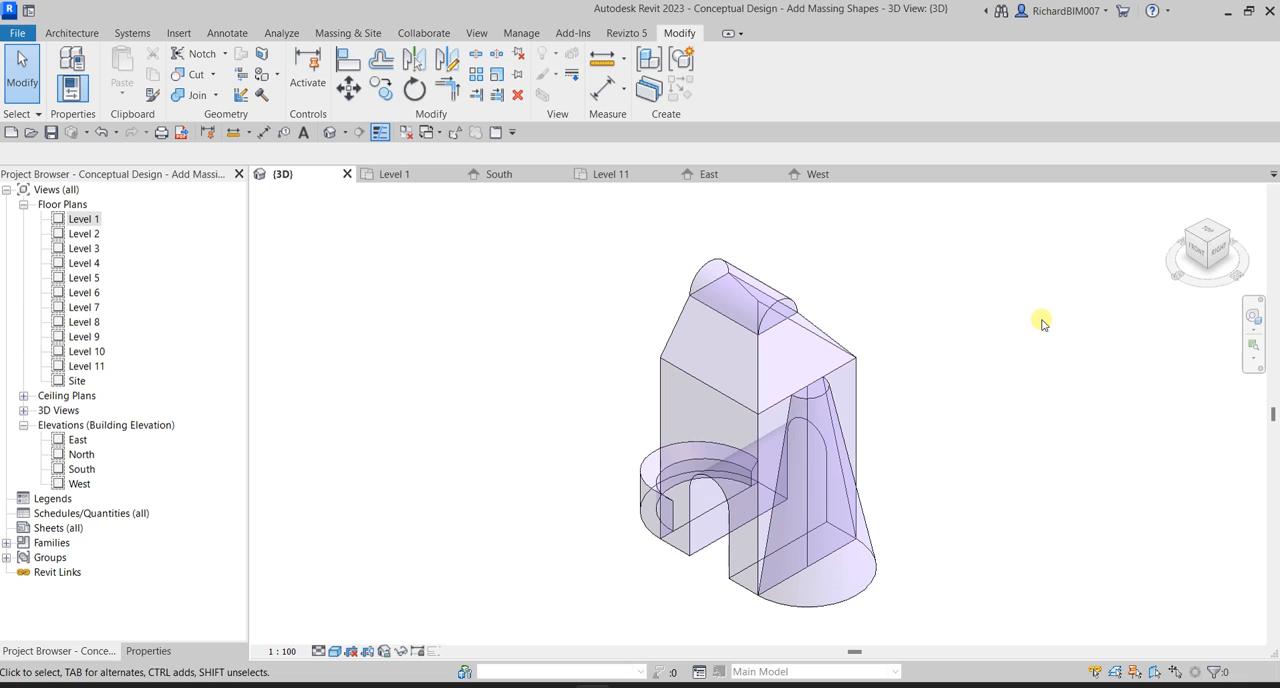
pyautogui.scroll(2, 860, 315)
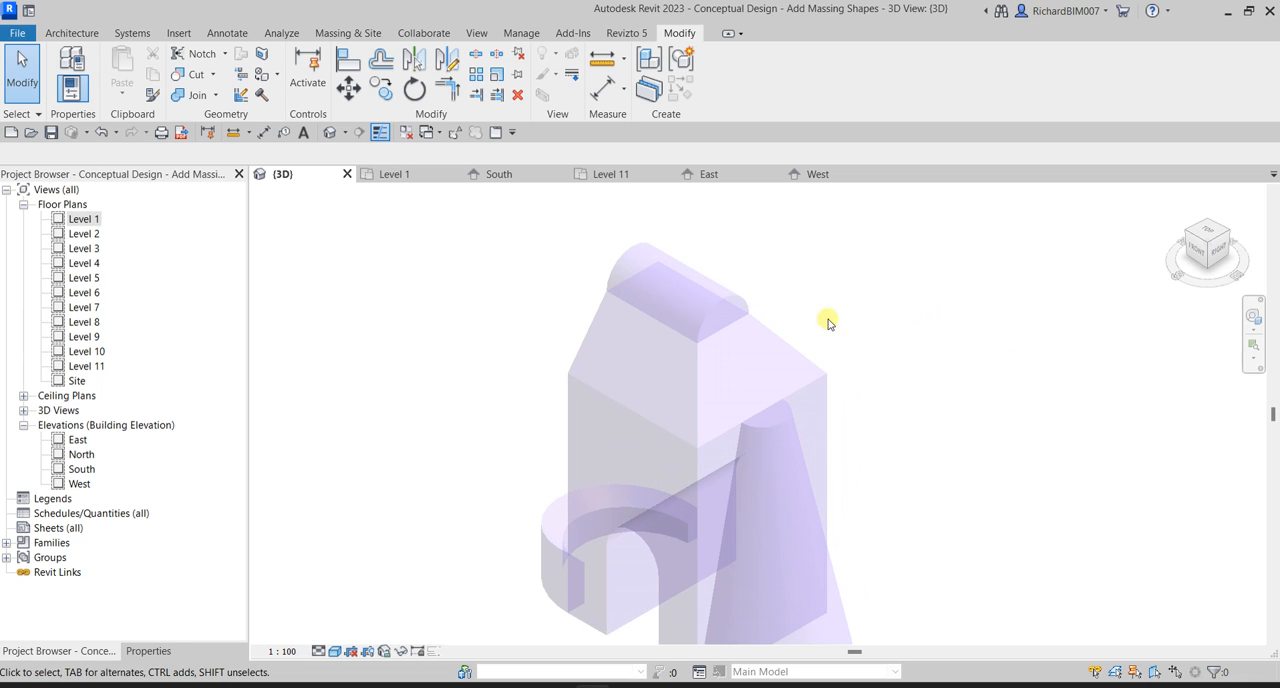
pyautogui.keyDown('shift'); pyautogui.moveTo(600, 445); pyautogui.dragTo(779, 469, button='middle'); pyautogui.keyUp('shift')
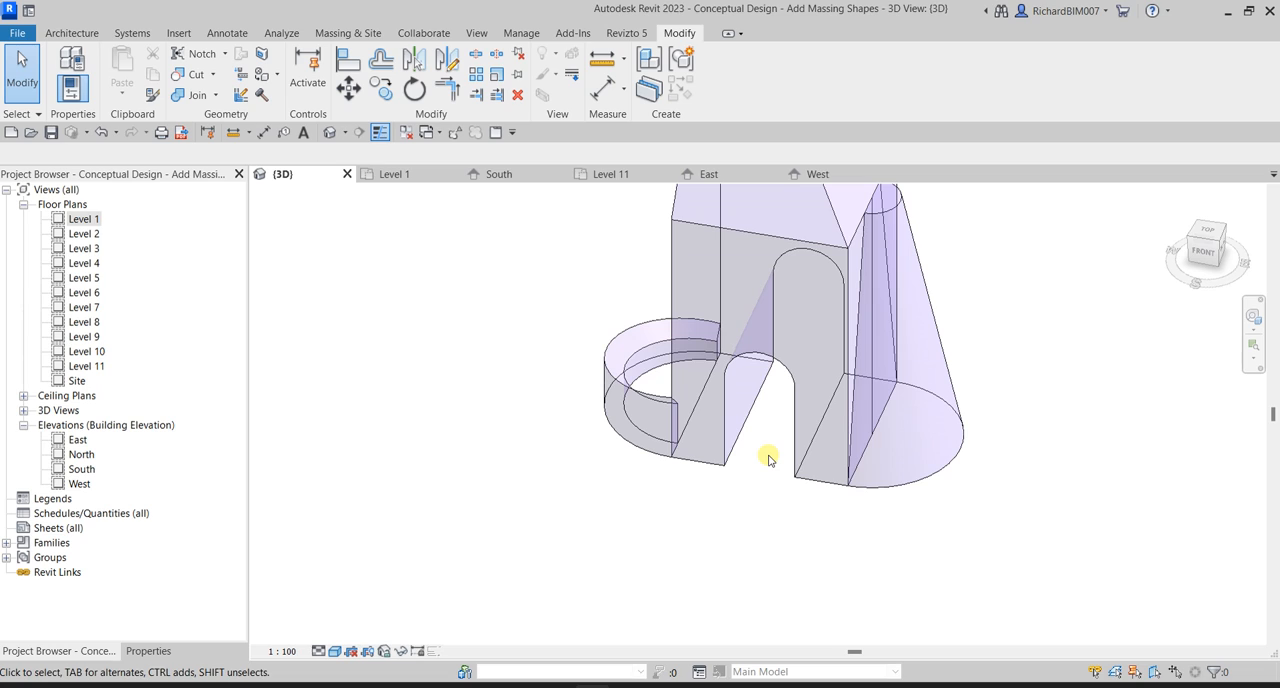
pyautogui.keyDown('shift'); pyautogui.moveTo(765, 411); pyautogui.dragTo(669, 443, button='middle'); pyautogui.keyUp('shift')
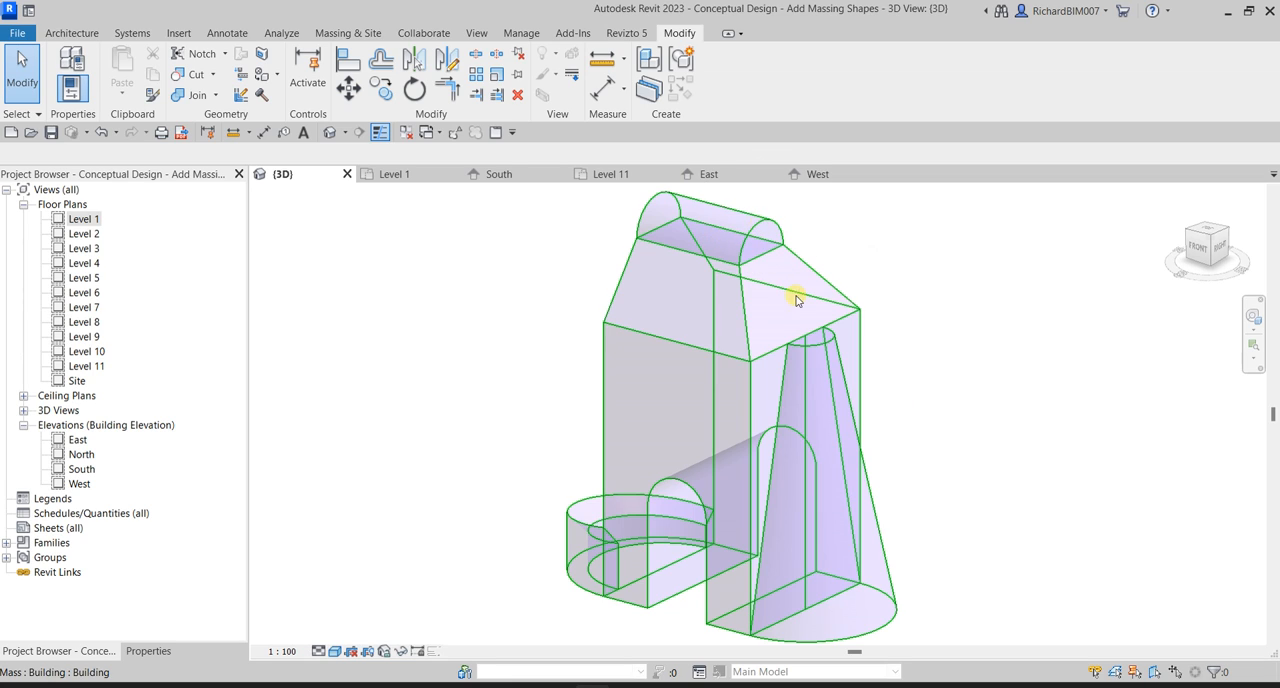
pyautogui.moveTo(757, 294)
pyautogui.mouseDown(button='middle')
pyautogui.moveTo(996, 413)
pyautogui.moveTo(1034, 486)
pyautogui.moveTo(1027, 498)
pyautogui.mouseUp(button='middle')
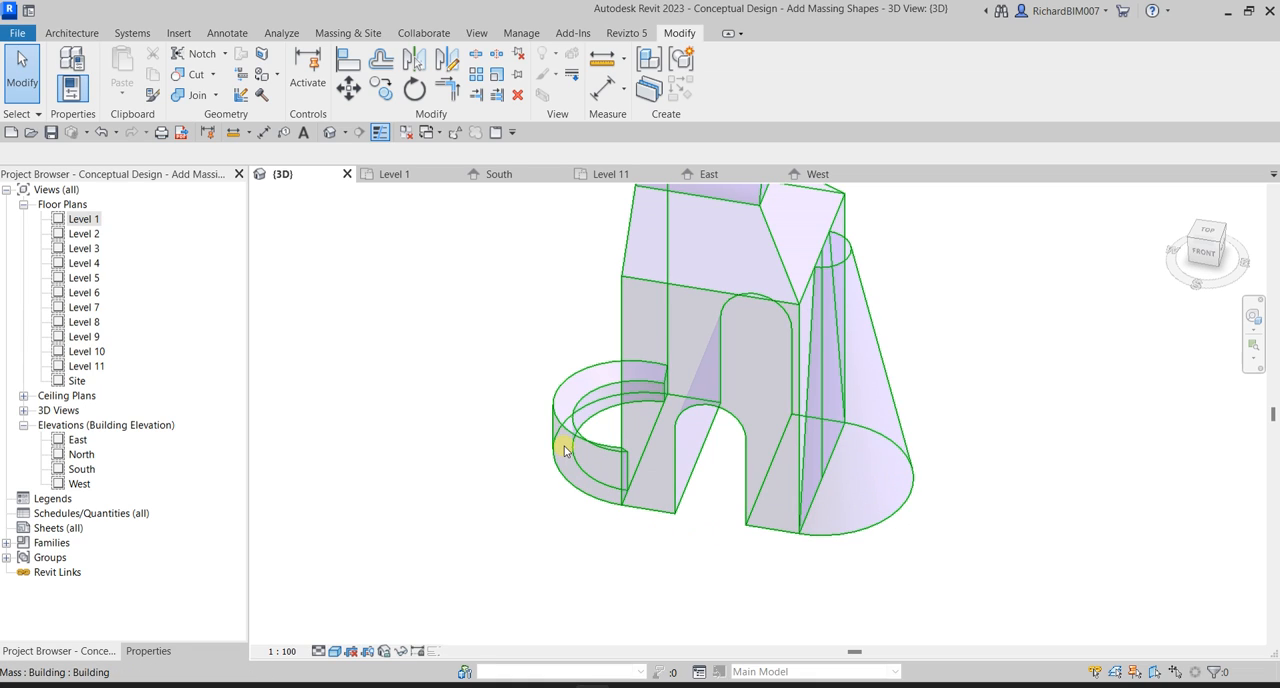
pyautogui.keyDown('shift'); pyautogui.moveTo(565, 451); pyautogui.dragTo(600, 456, button='middle'); pyautogui.keyUp('shift')
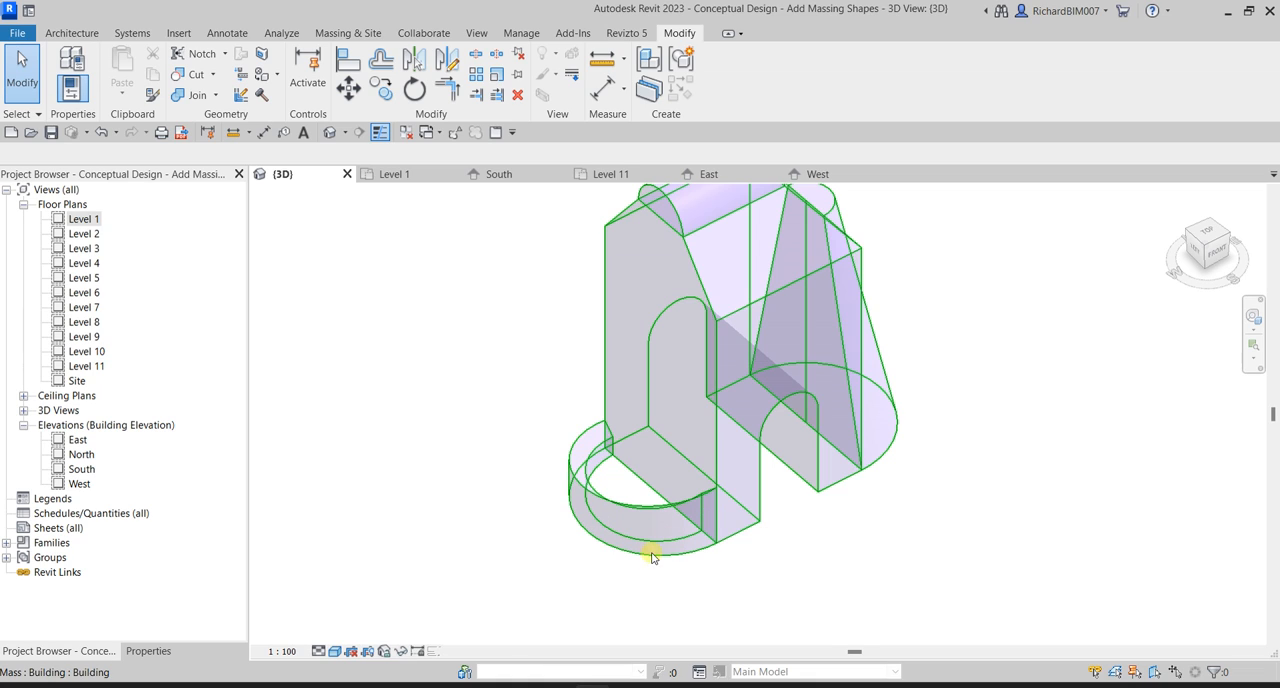
pyautogui.keyDown('shift'); pyautogui.moveTo(574, 551); pyautogui.dragTo(876, 524, button='middle'); pyautogui.keyUp('shift')
pyautogui.moveTo(954, 497)
pyautogui.mouseDown(button='middle')
pyautogui.moveTo(928, 550)
pyautogui.moveTo(946, 531)
pyautogui.moveTo(948, 482)
pyautogui.mouseUp(button='middle')
pyautogui.keyDown('shift'); pyautogui.moveTo(996, 440); pyautogui.dragTo(968, 490, button='middle'); pyautogui.keyUp('shift')
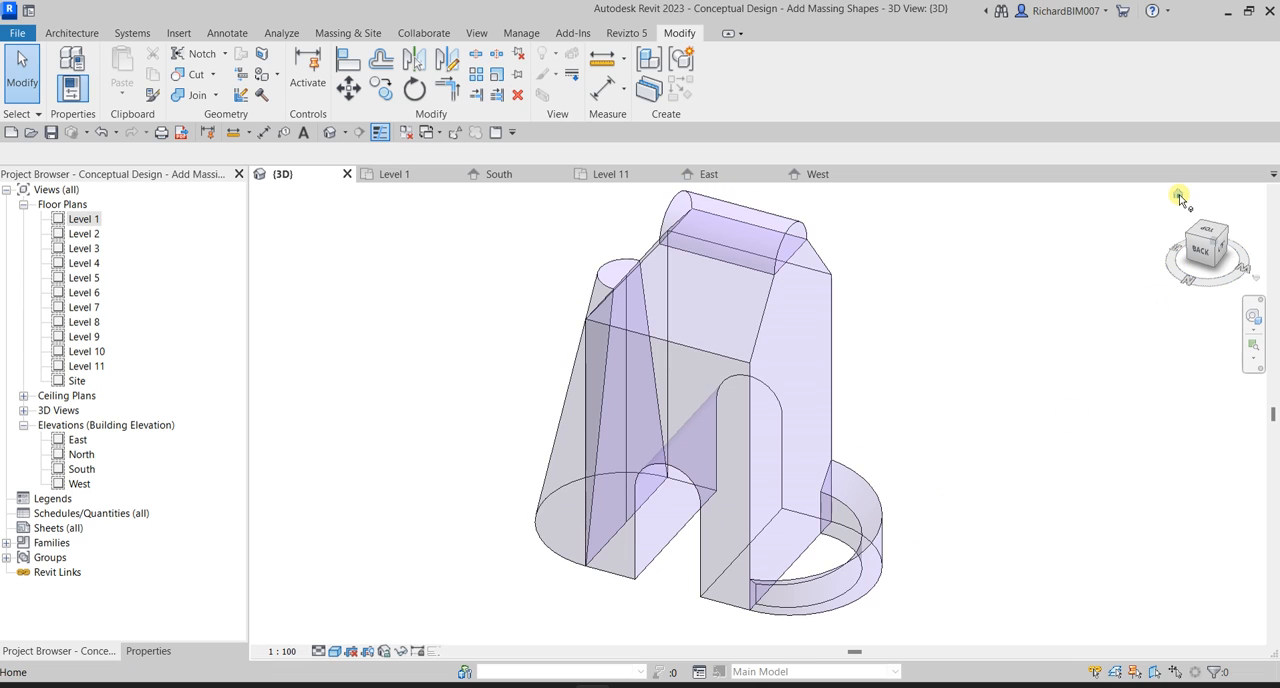
pyautogui.click(1178, 194)
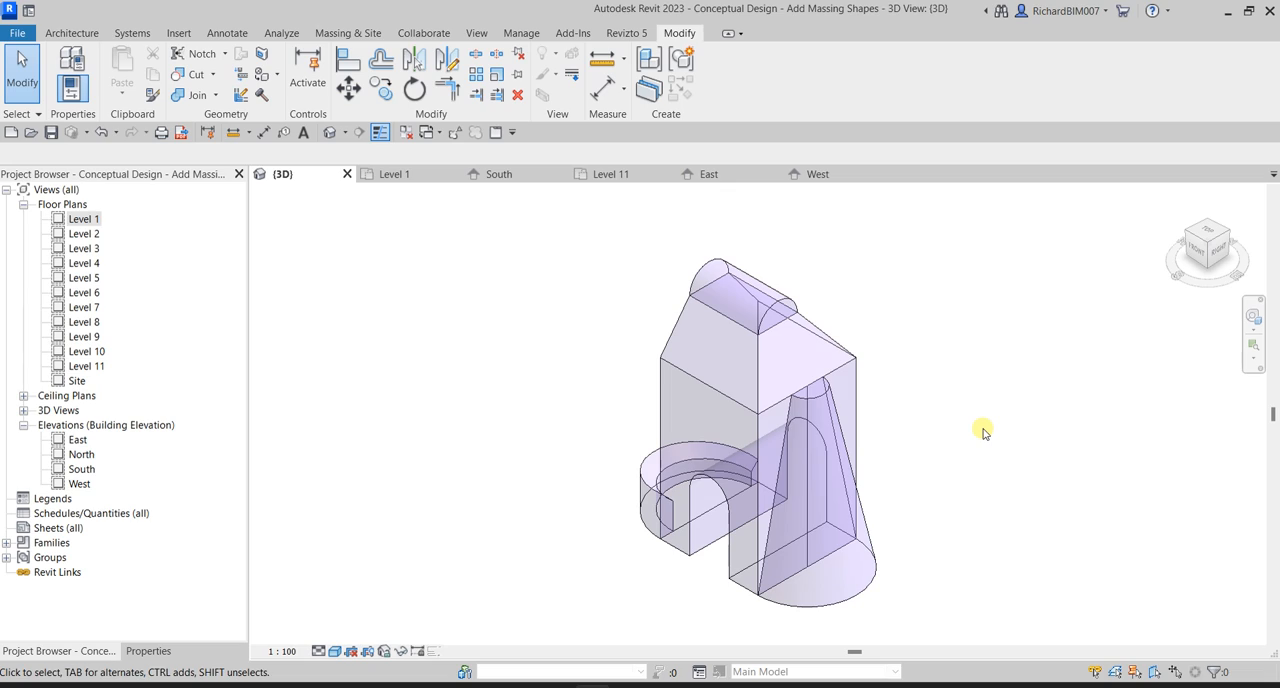